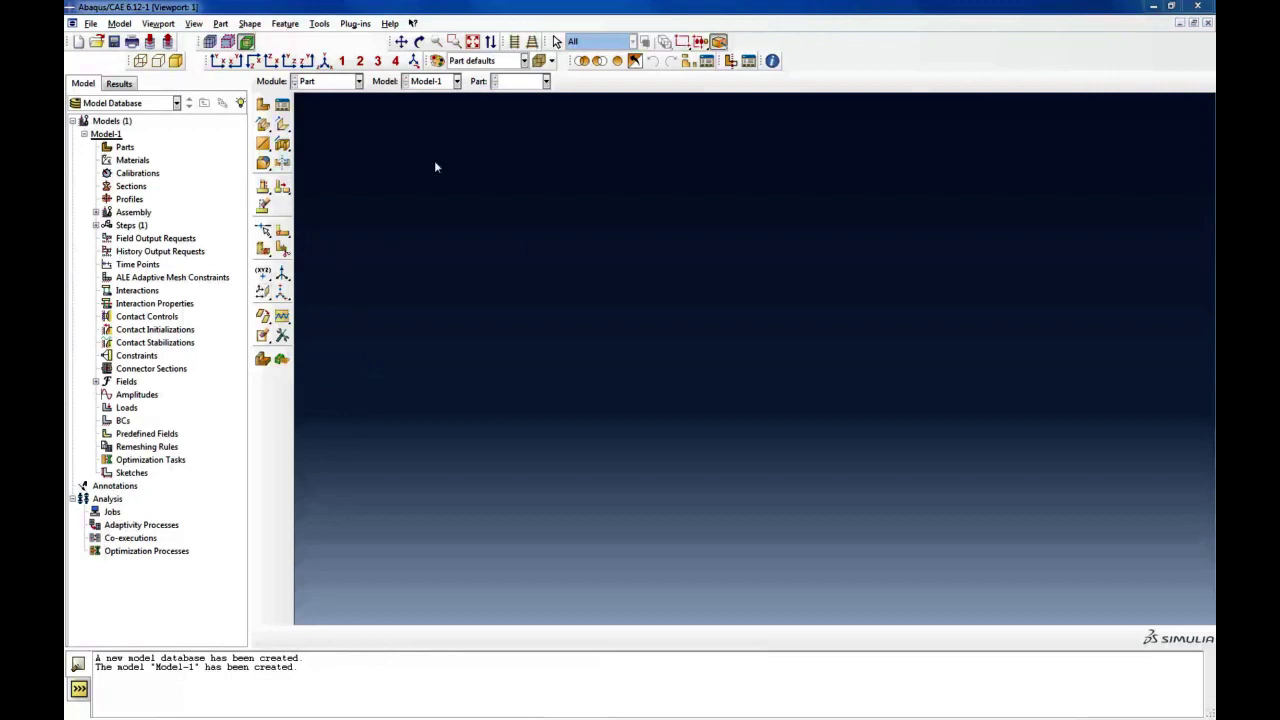
Create a 2D planar, discrete rigid part named roller with a wire base feature
click(357, 81)
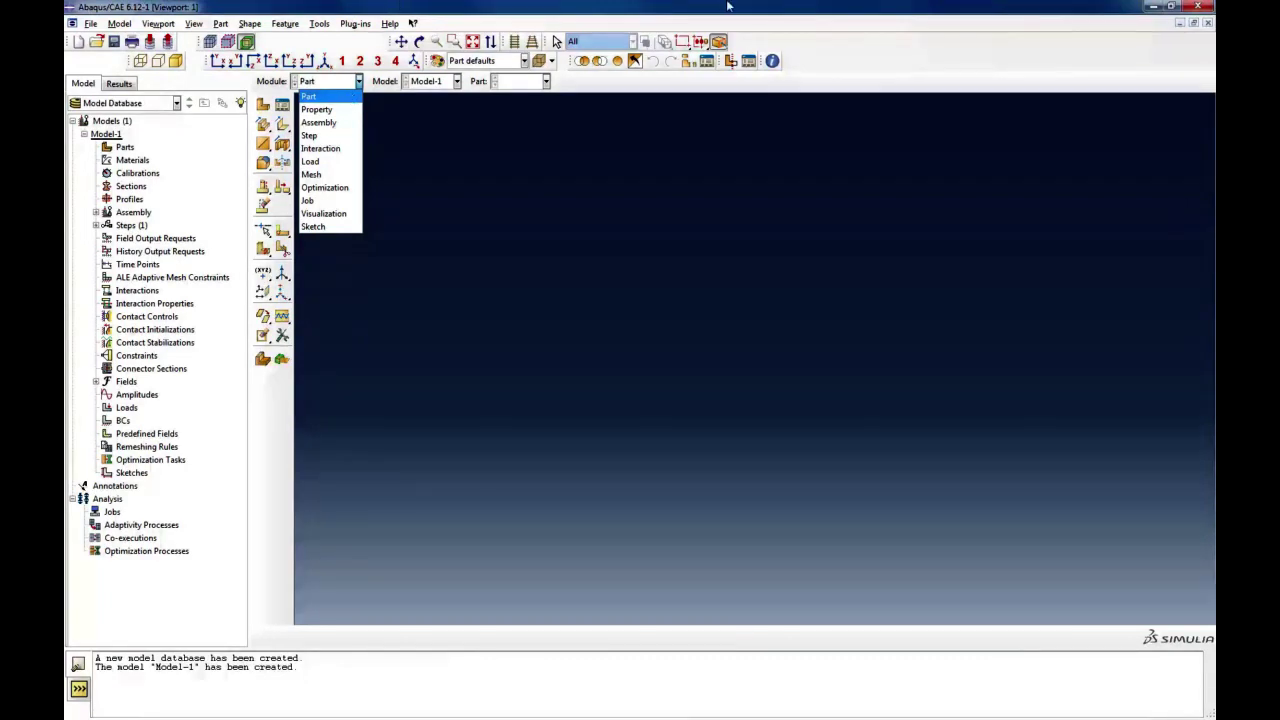
click(327, 98)
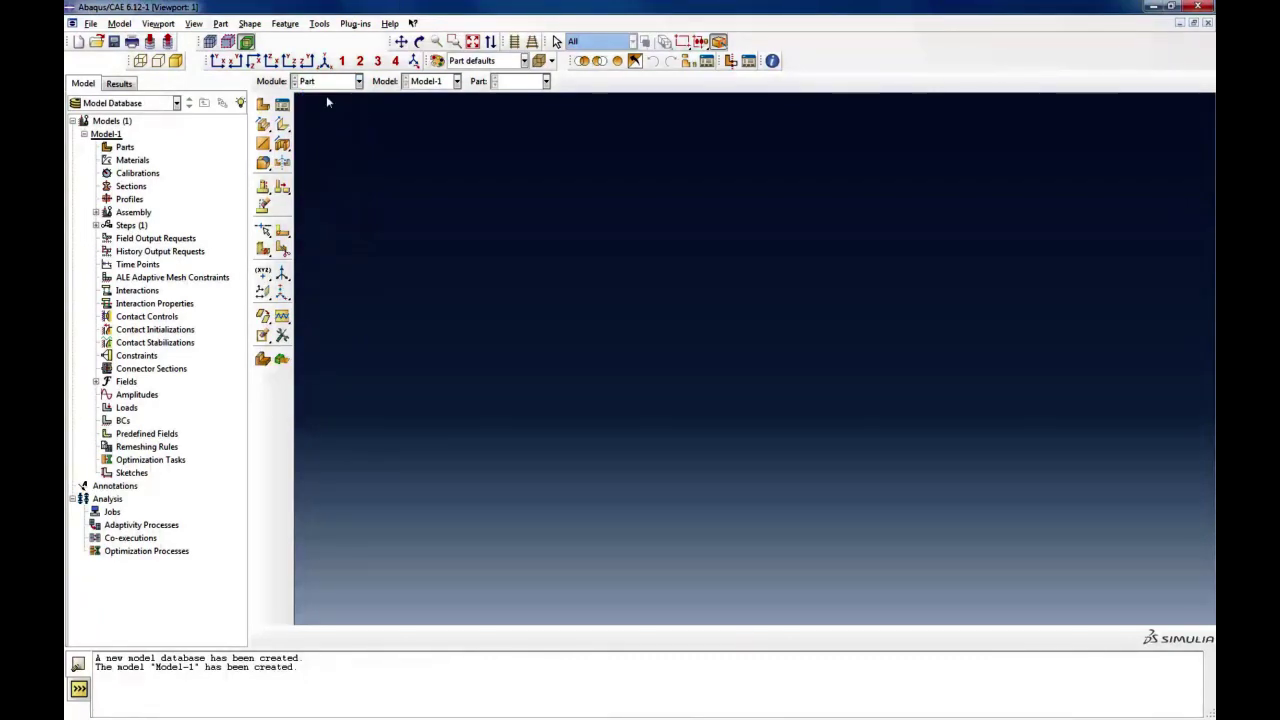
click(265, 106)
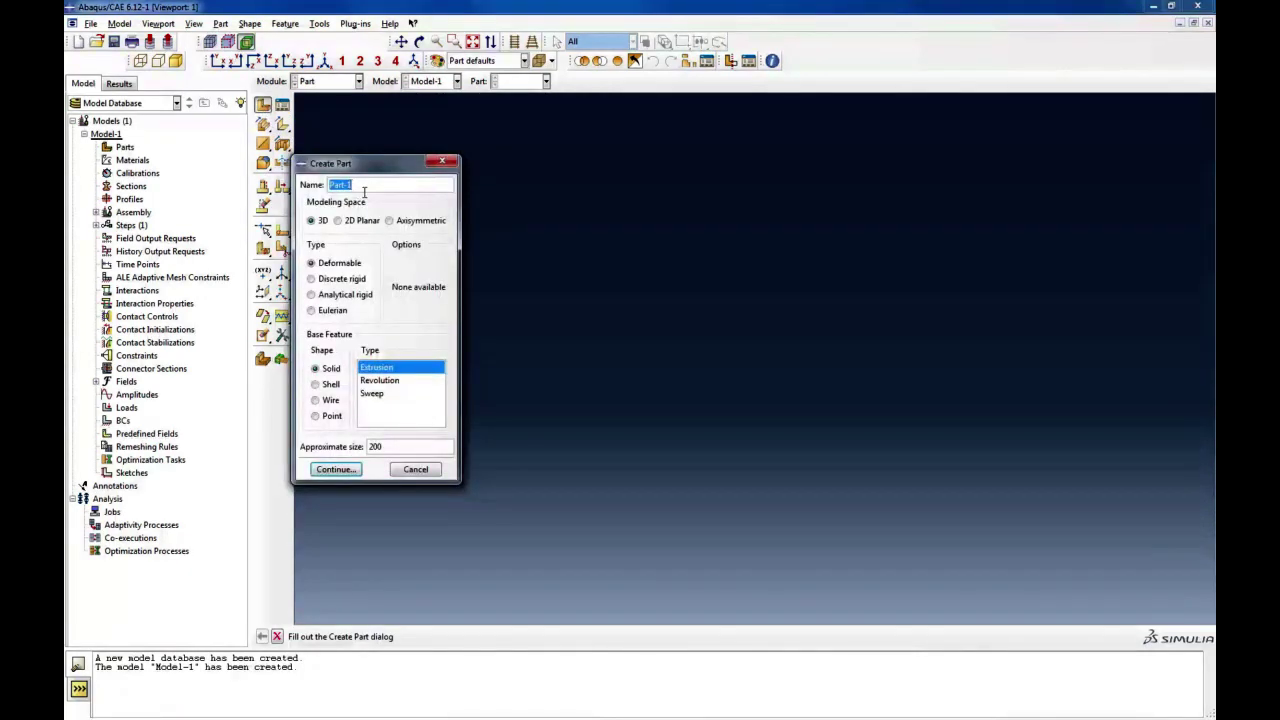
text(roller)
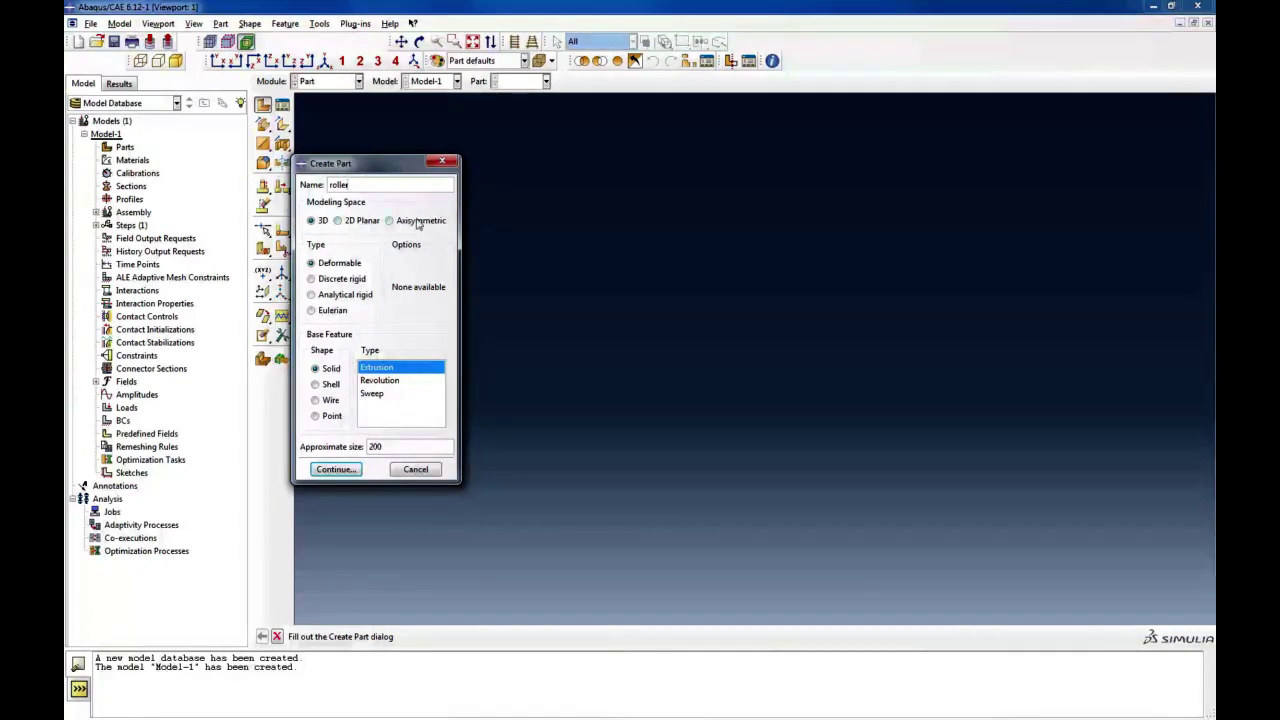
click(344, 226)
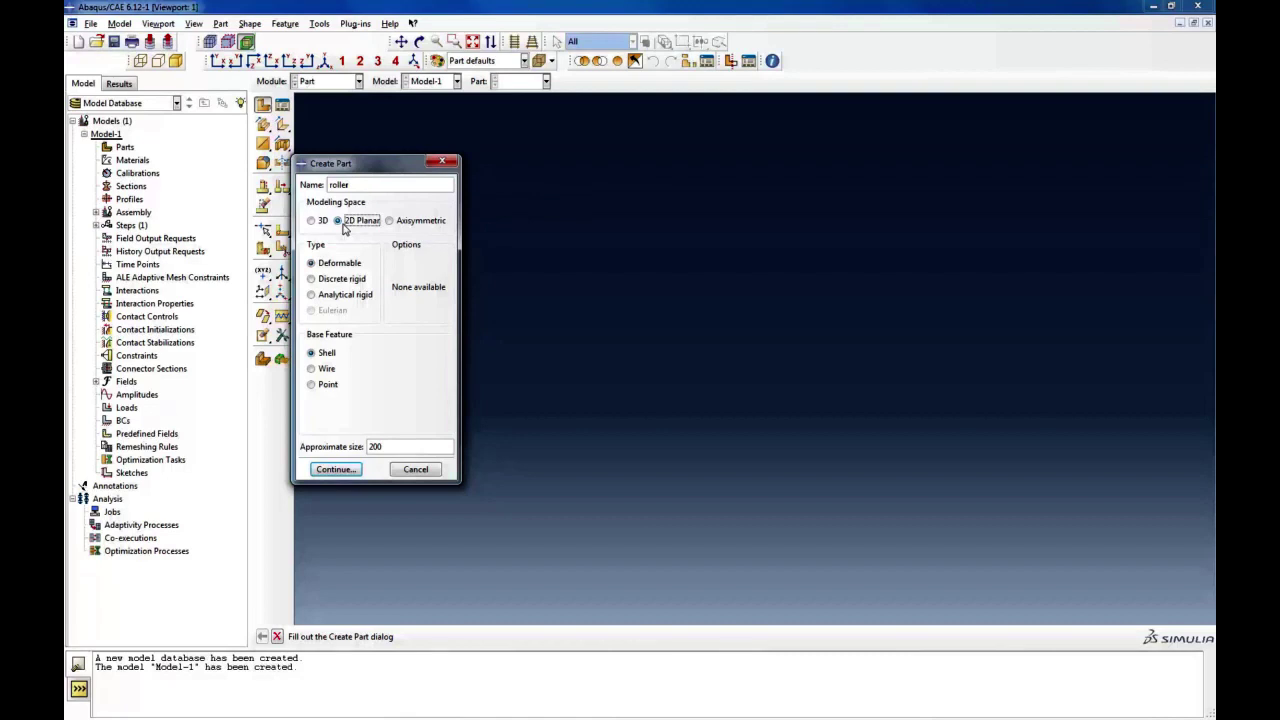
click(311, 280)
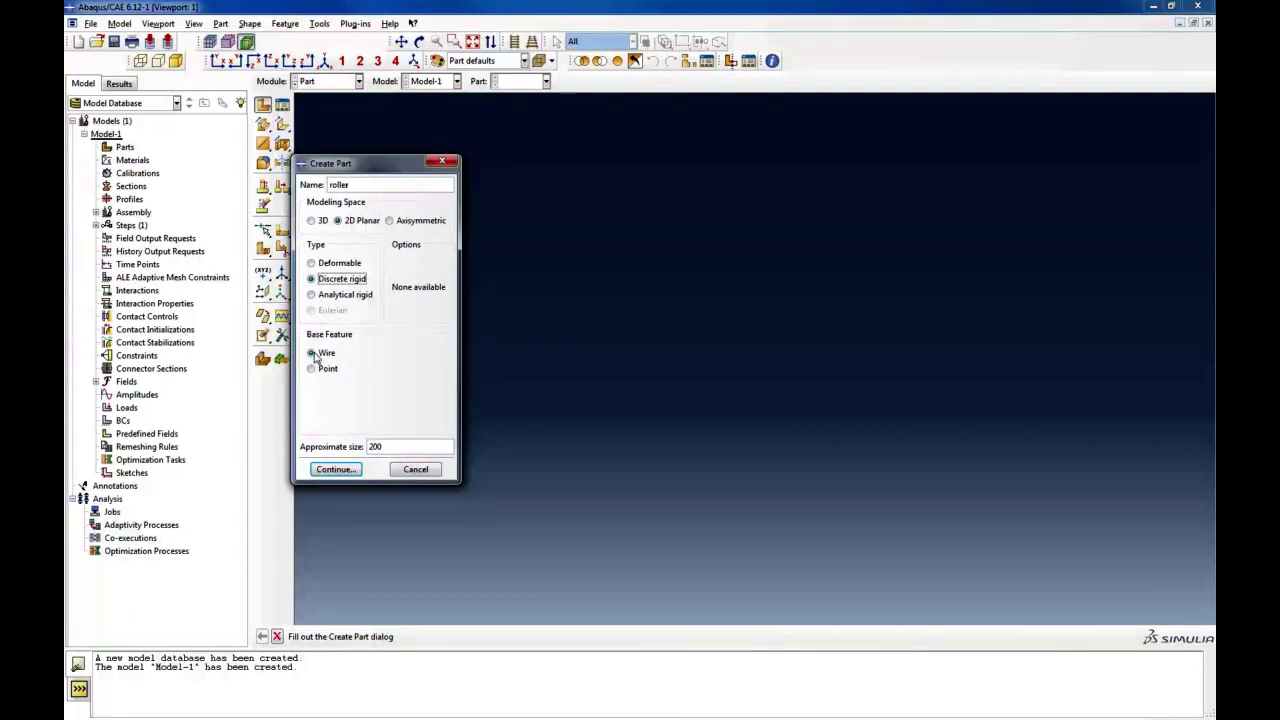
click(333, 472)
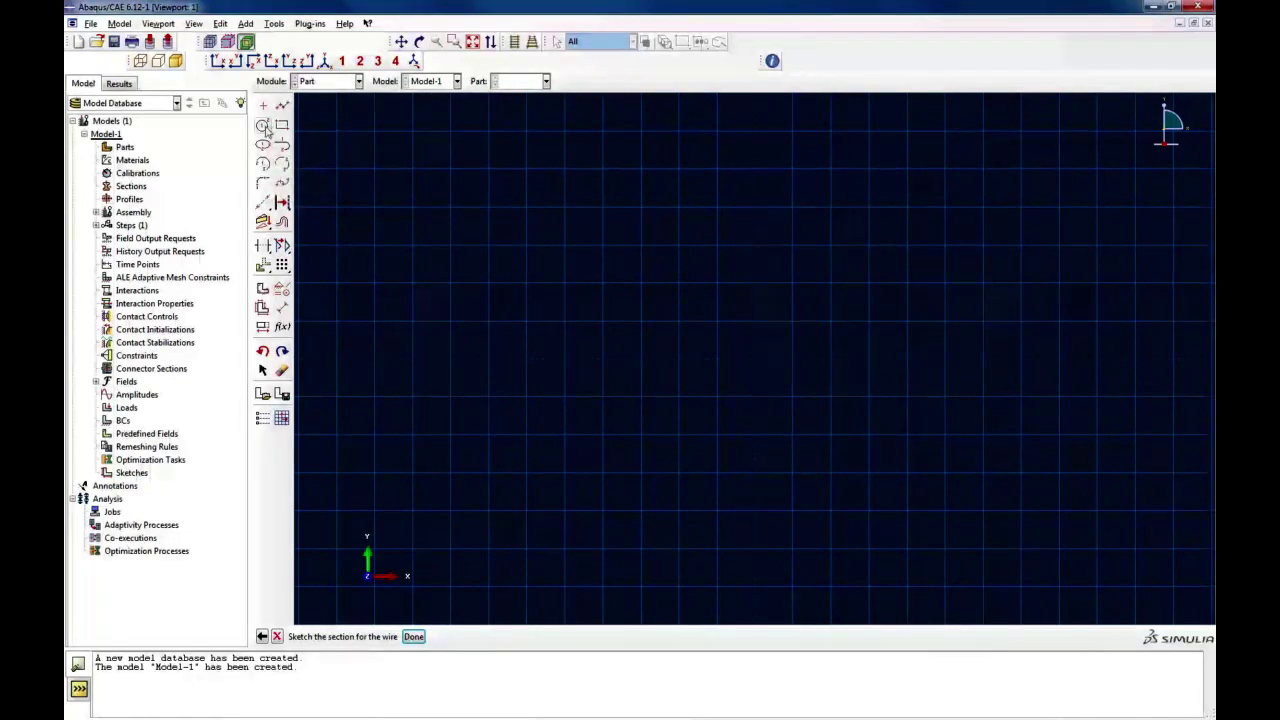
Sketch a circle centred on the origin with a radius of about 10 and finish the roller's wire section
click(262, 125)
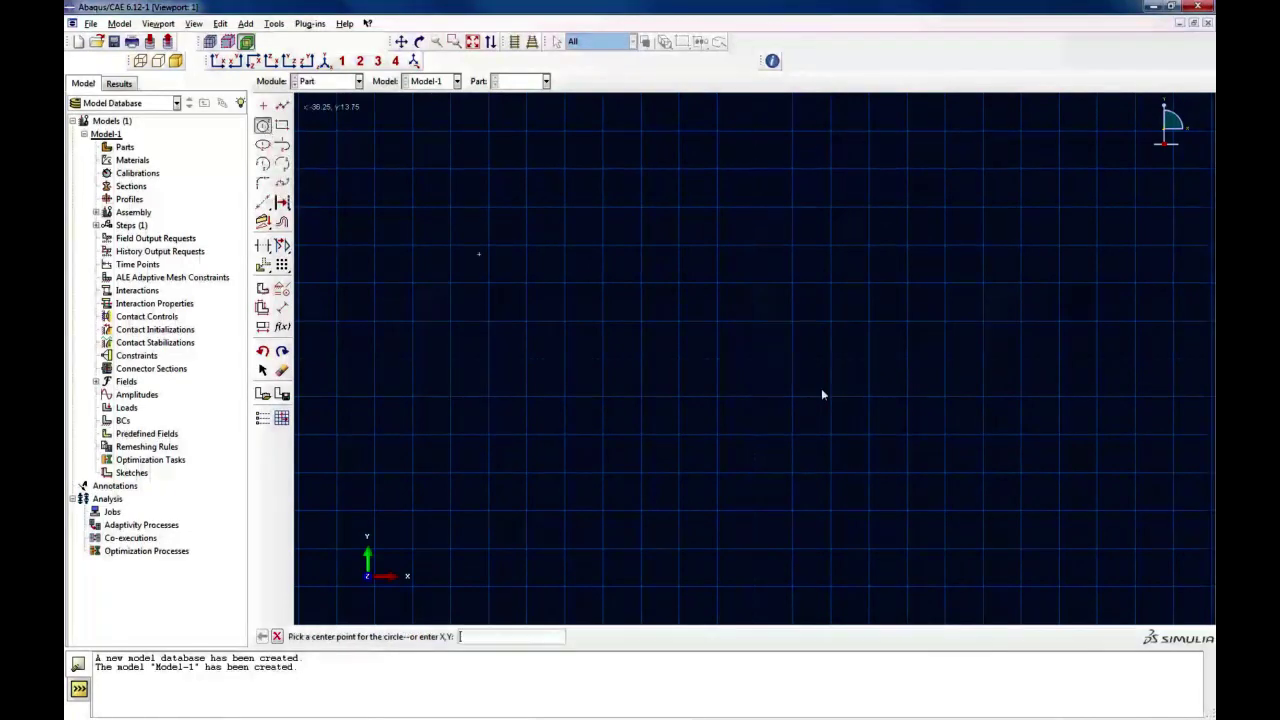
click(755, 360)
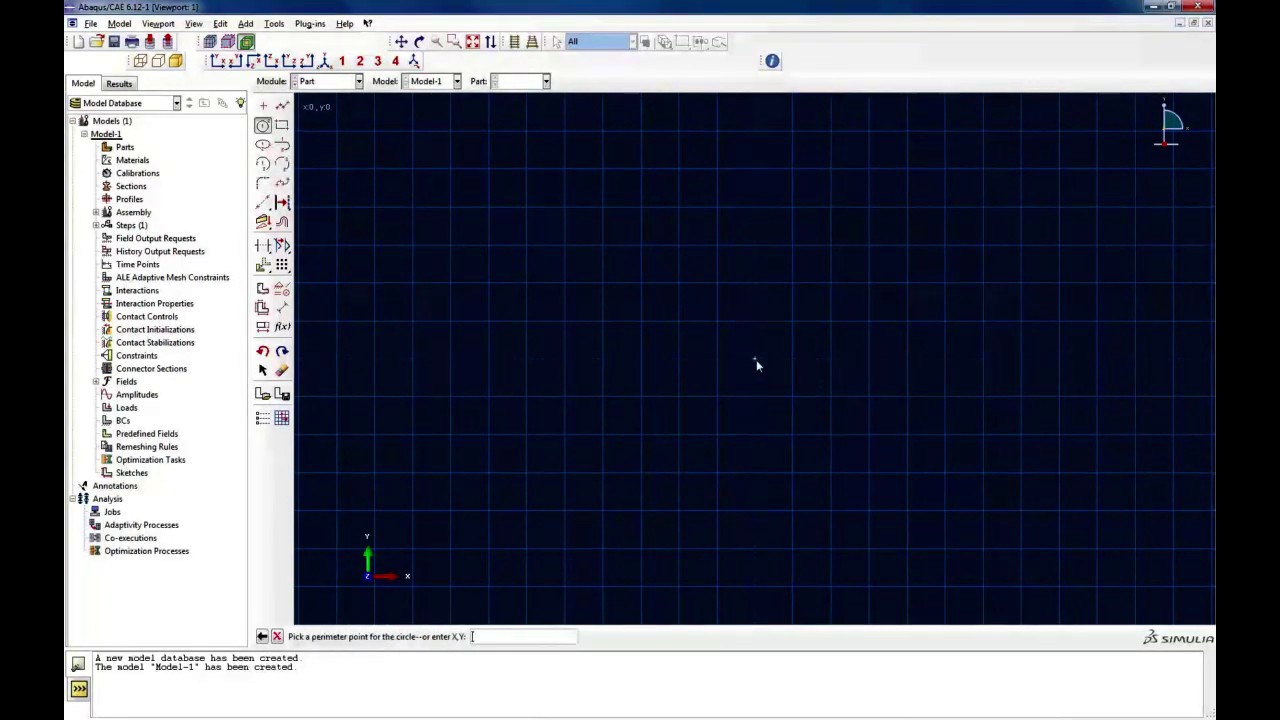
click(831, 360)
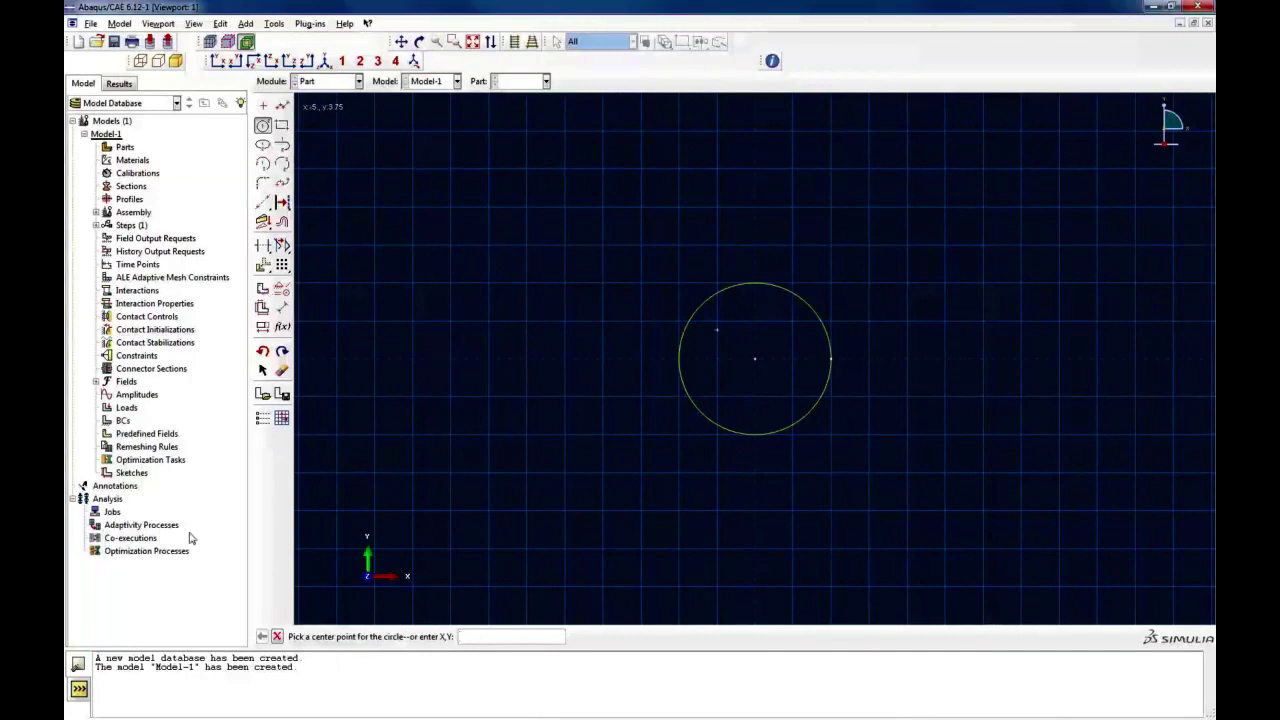
click(277, 636)
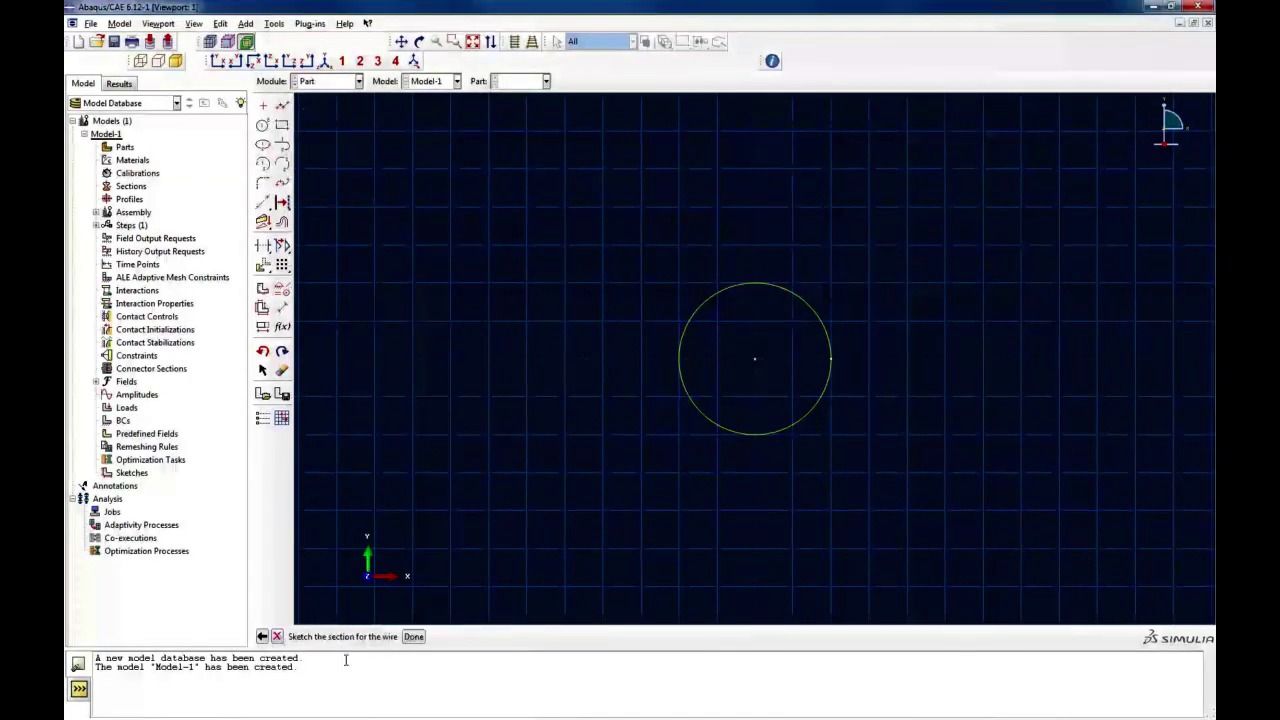
click(413, 637)
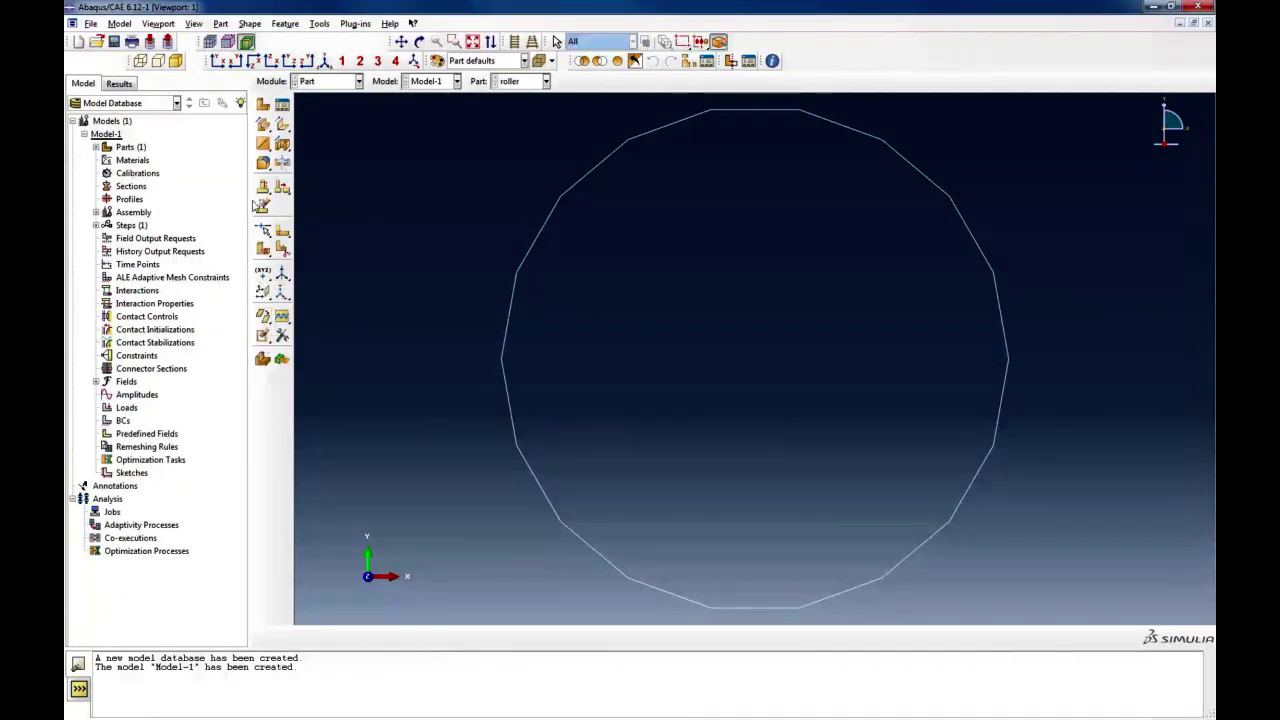
Add a reference point at the centre of the roller circle
click(284, 24)
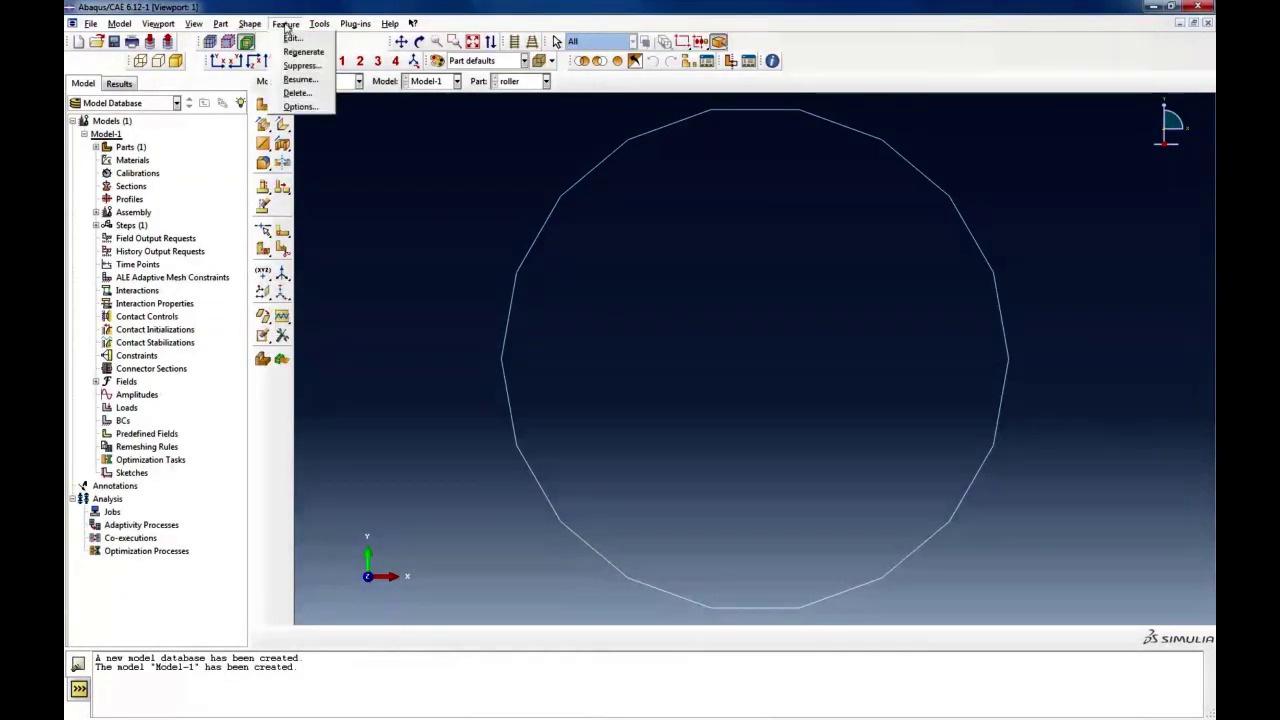
mouse_move(222, 26)
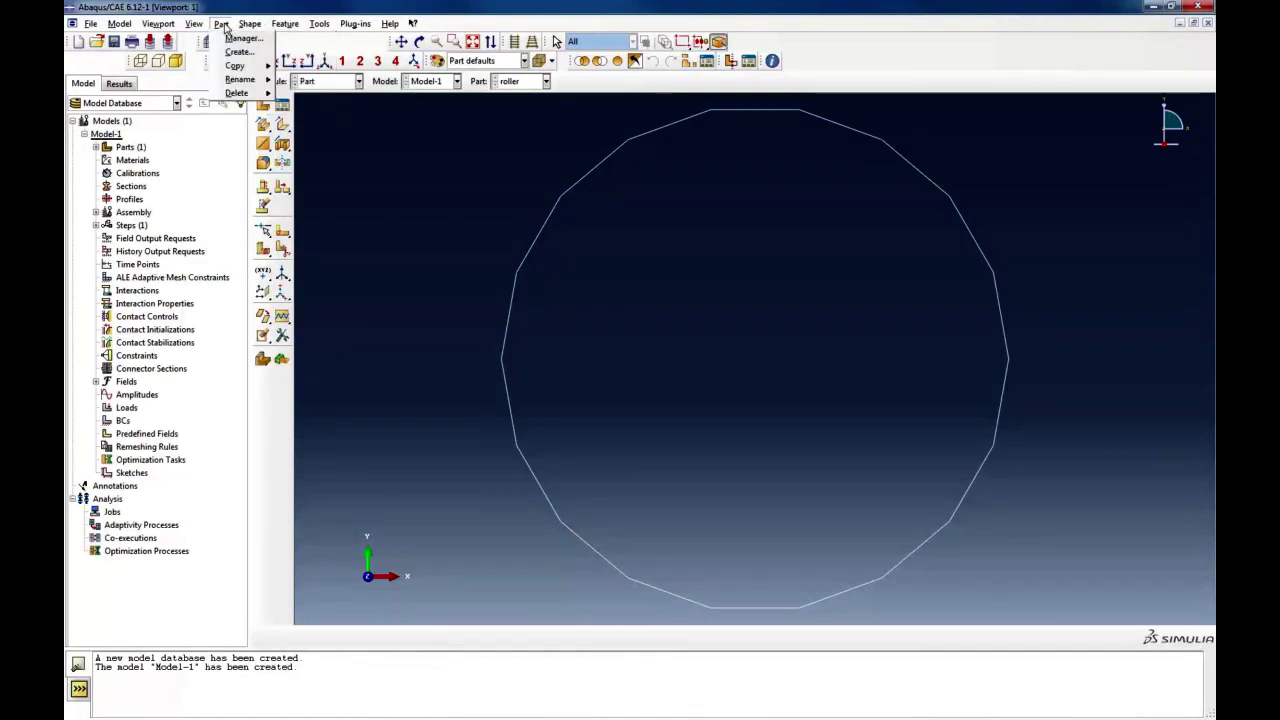
mouse_move(273, 32)
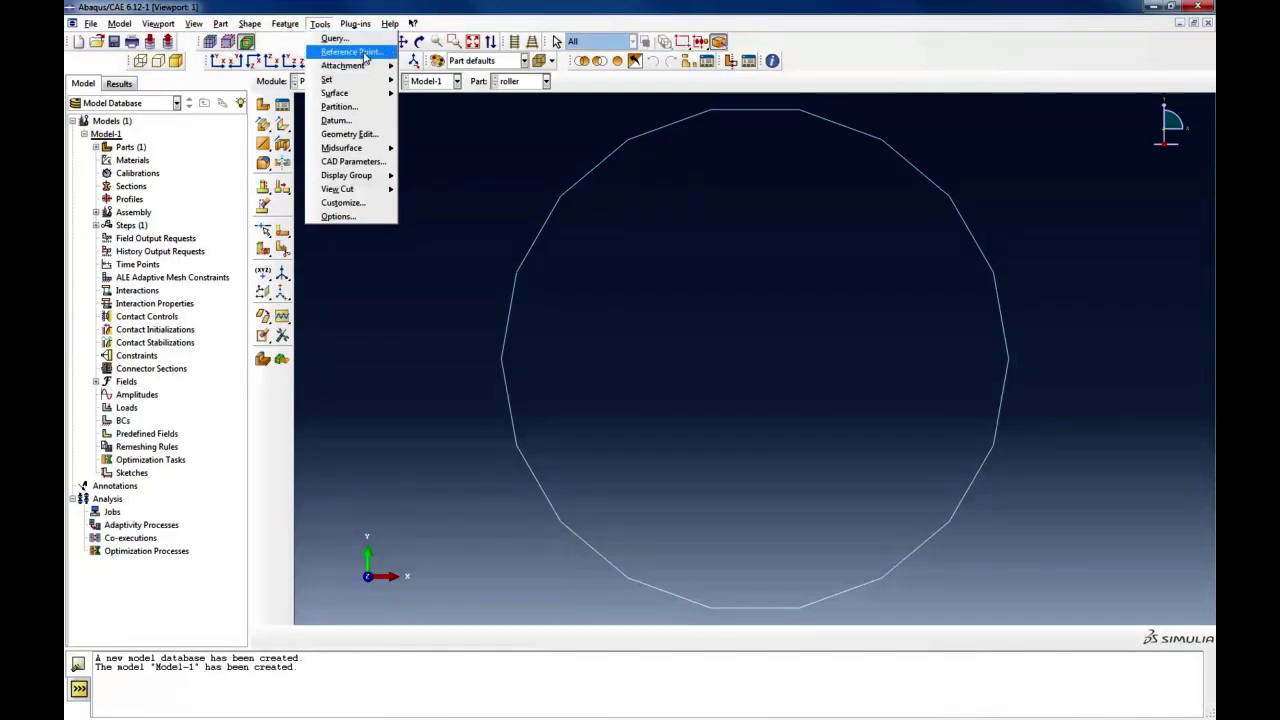
click(356, 52)
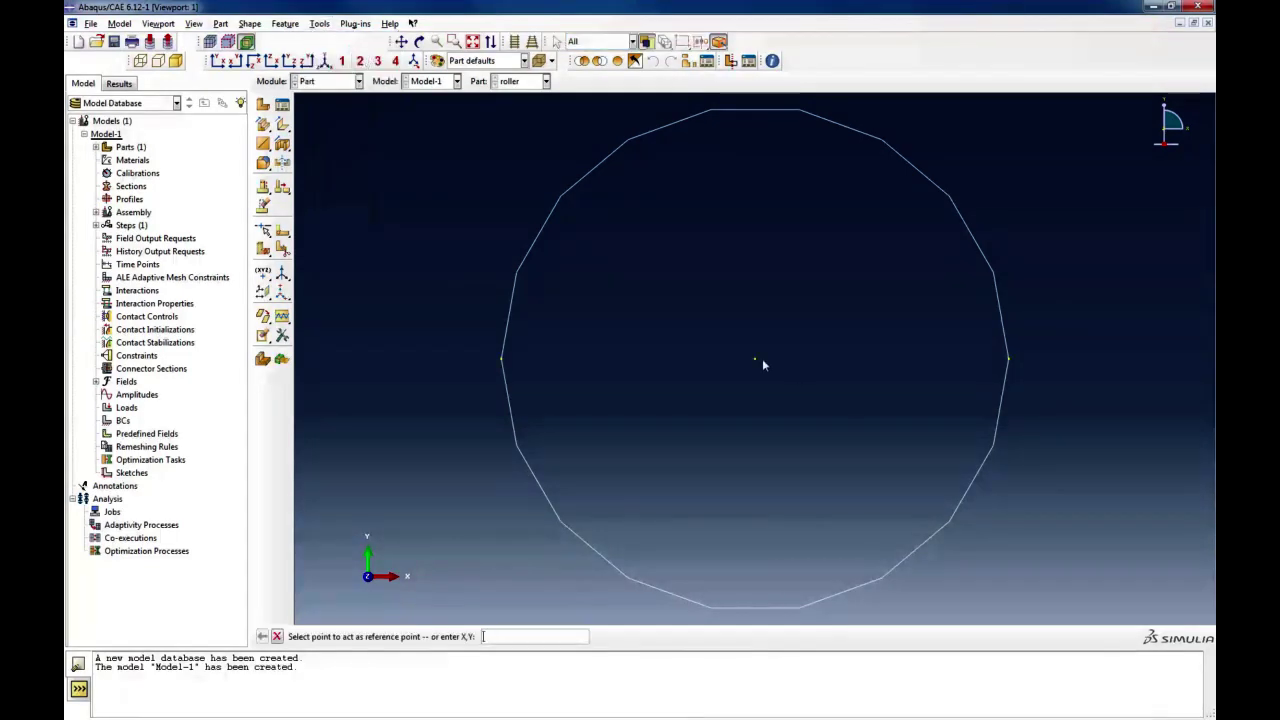
click(755, 358)
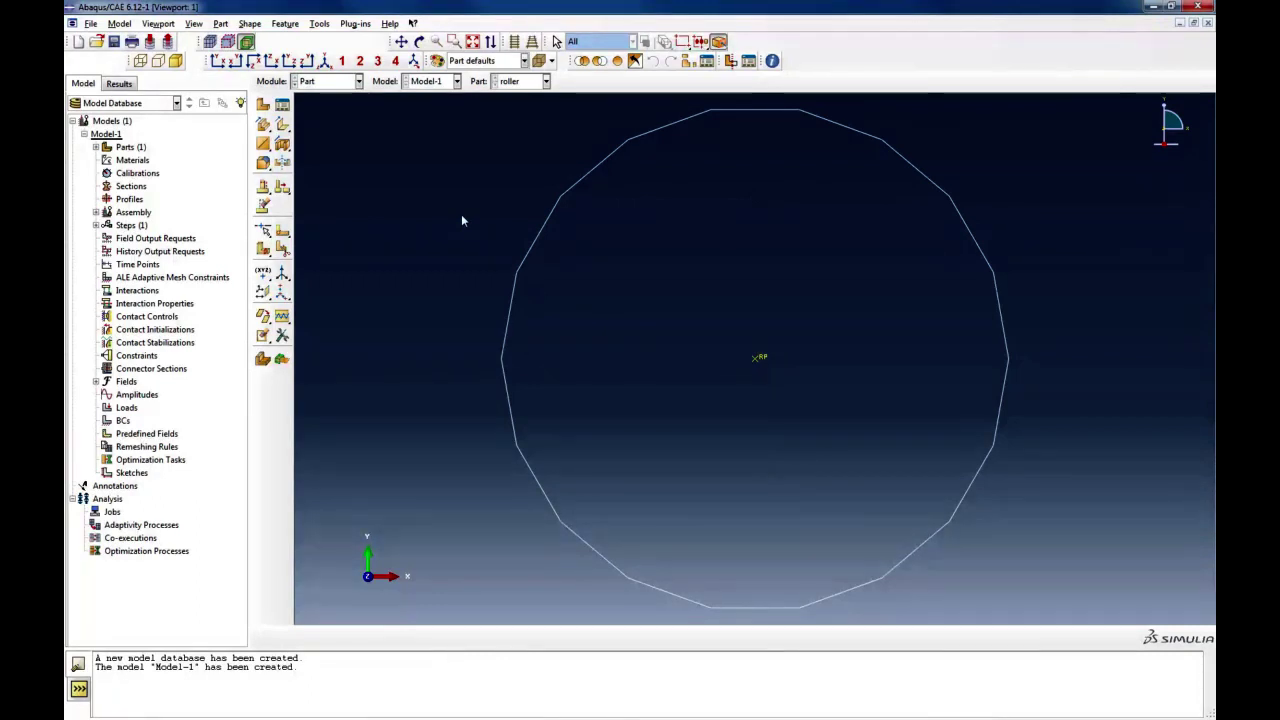
Create a second 2D planar part of deformable type with a shell base feature and open its sketch
click(263, 106)
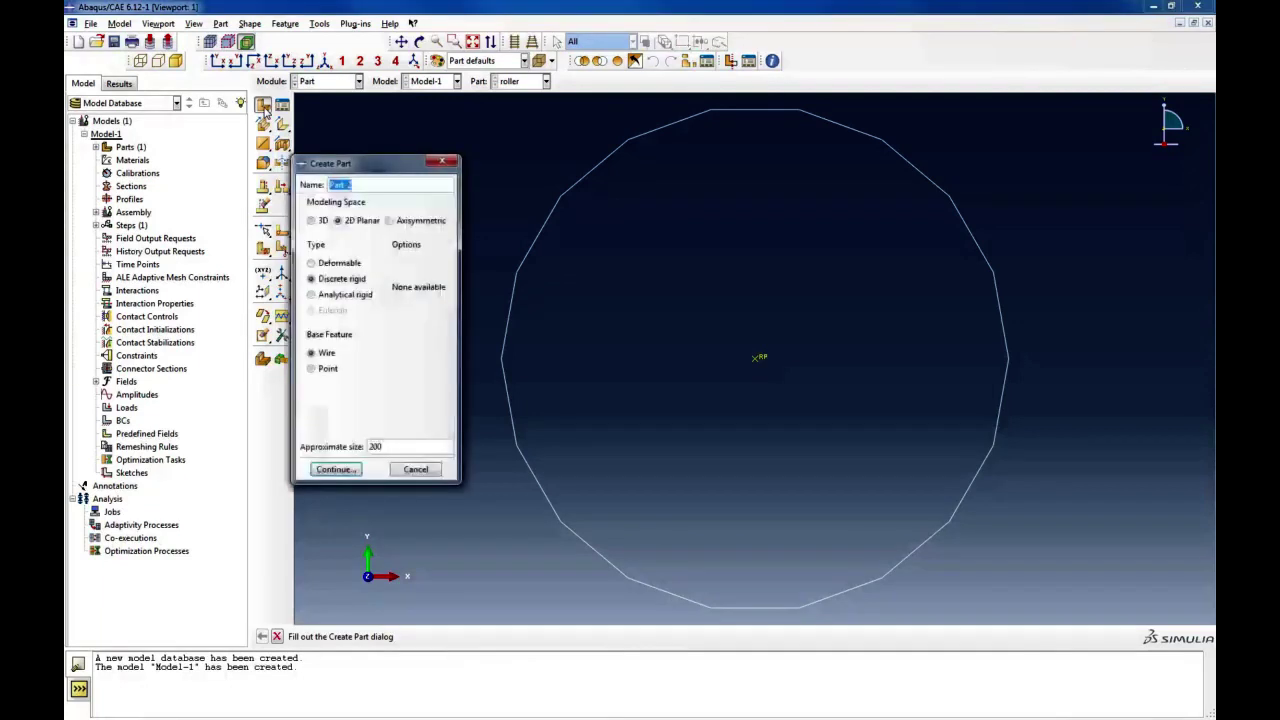
click(339, 221)
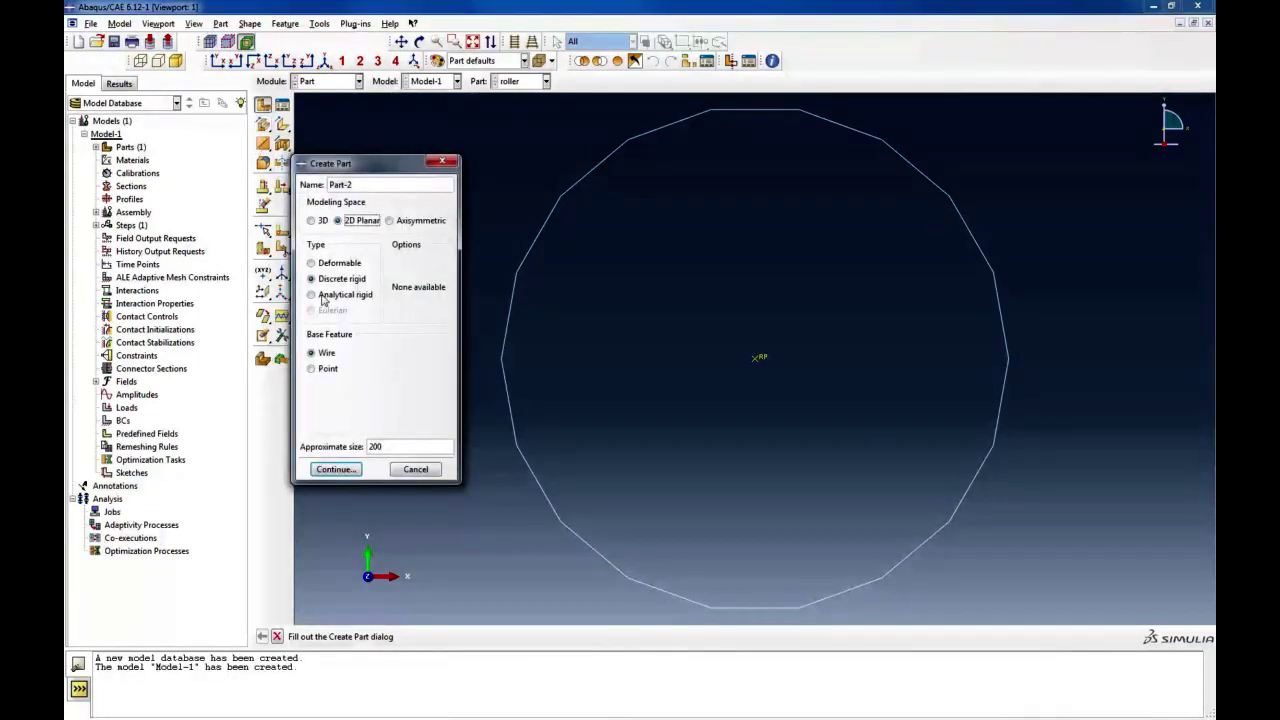
click(312, 263)
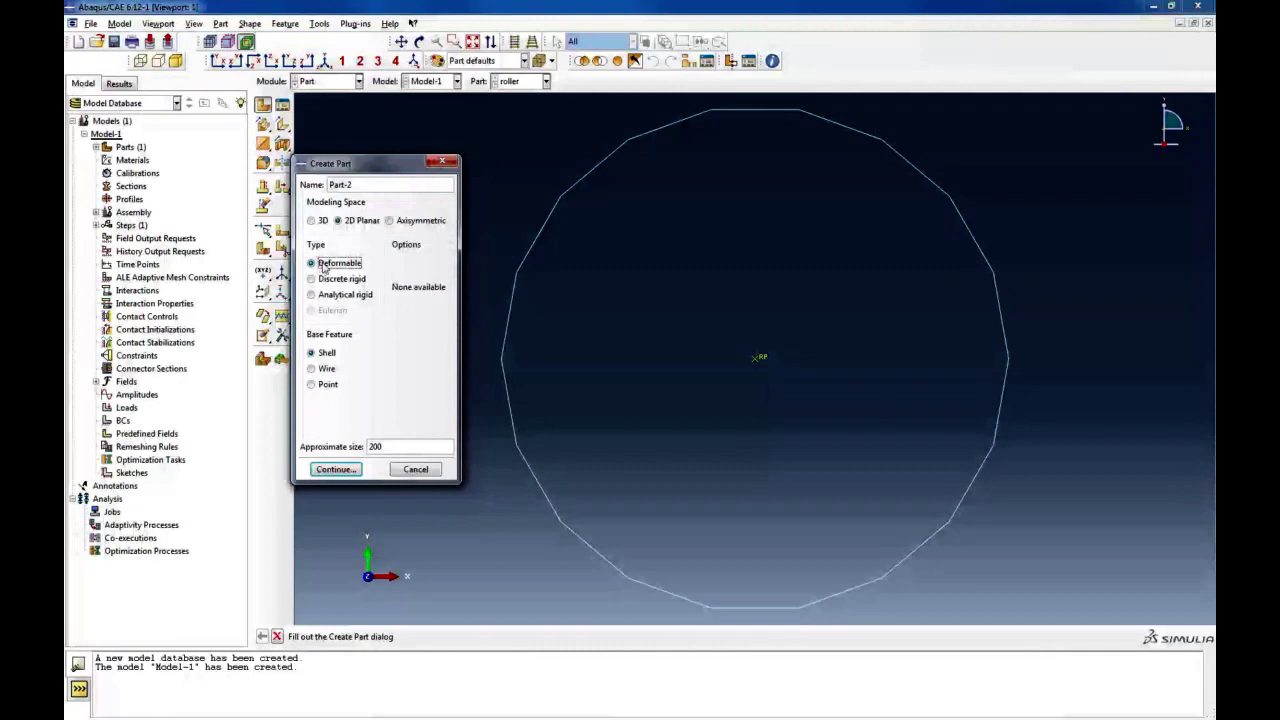
click(336, 469)
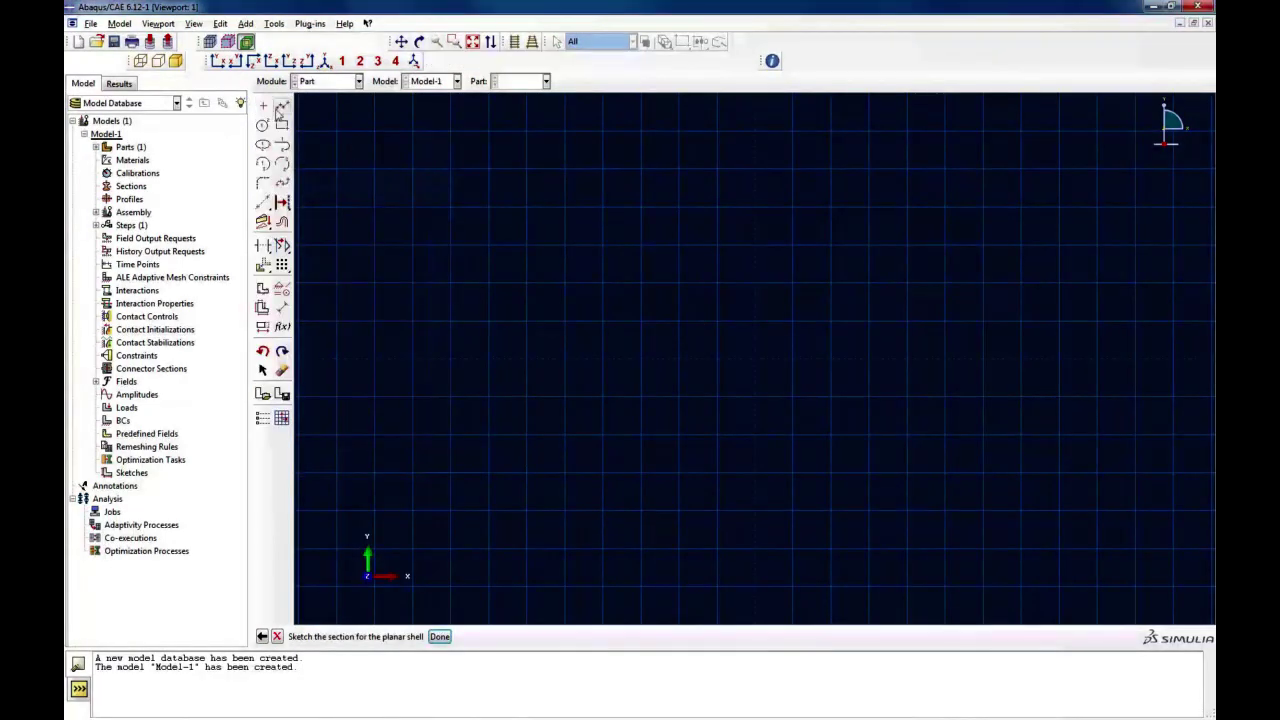
Sketch connected lines from the origin up to 0,2 and horizontally to about 20,2
click(282, 105)
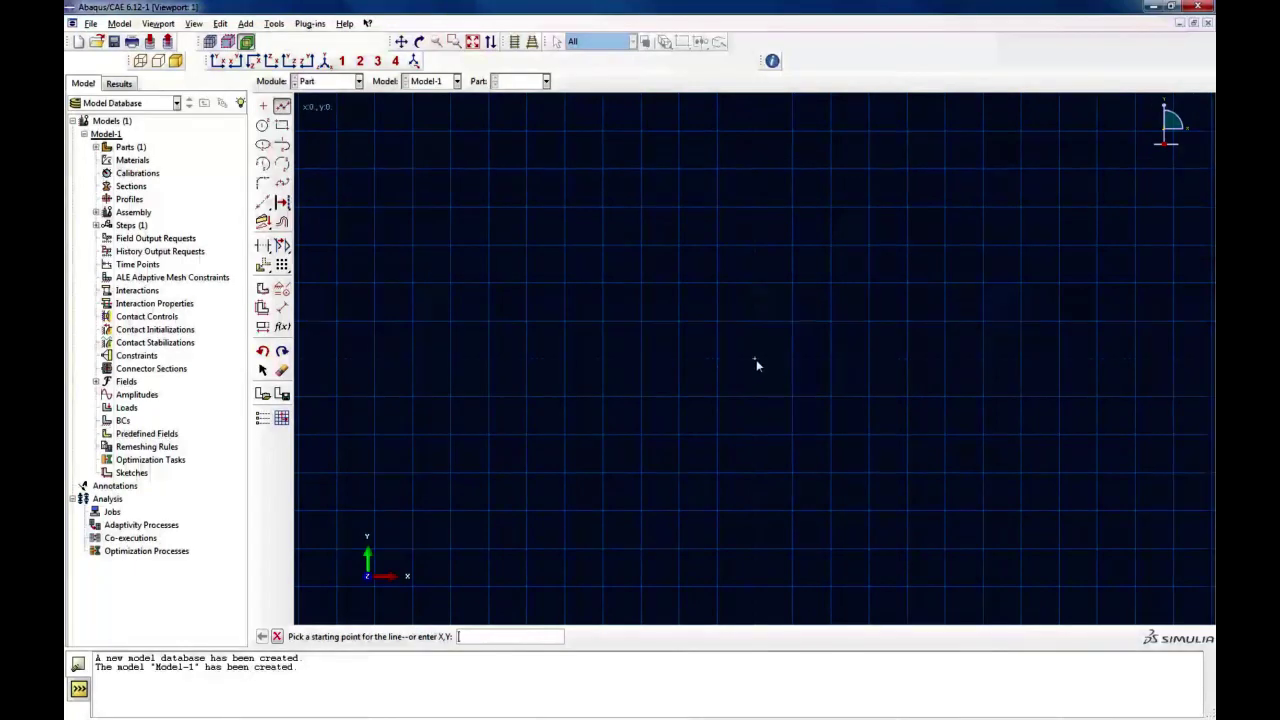
click(756, 361)
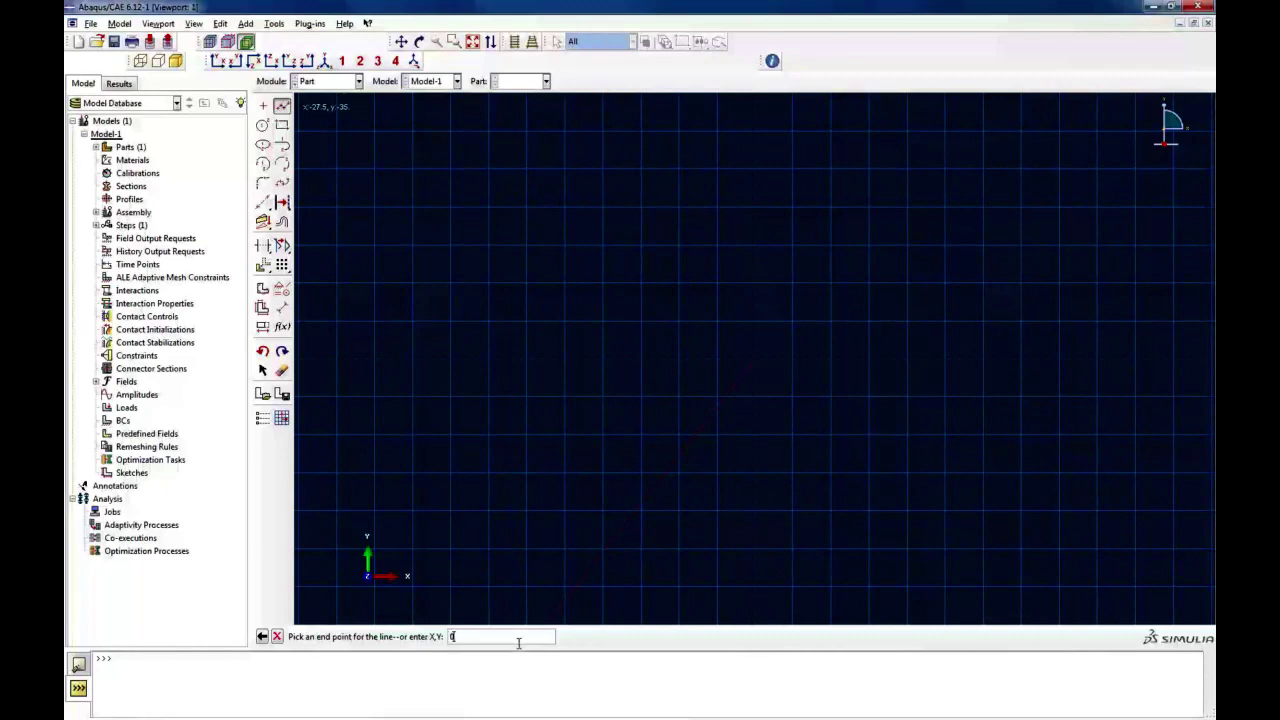
text(.2)
key(Return)
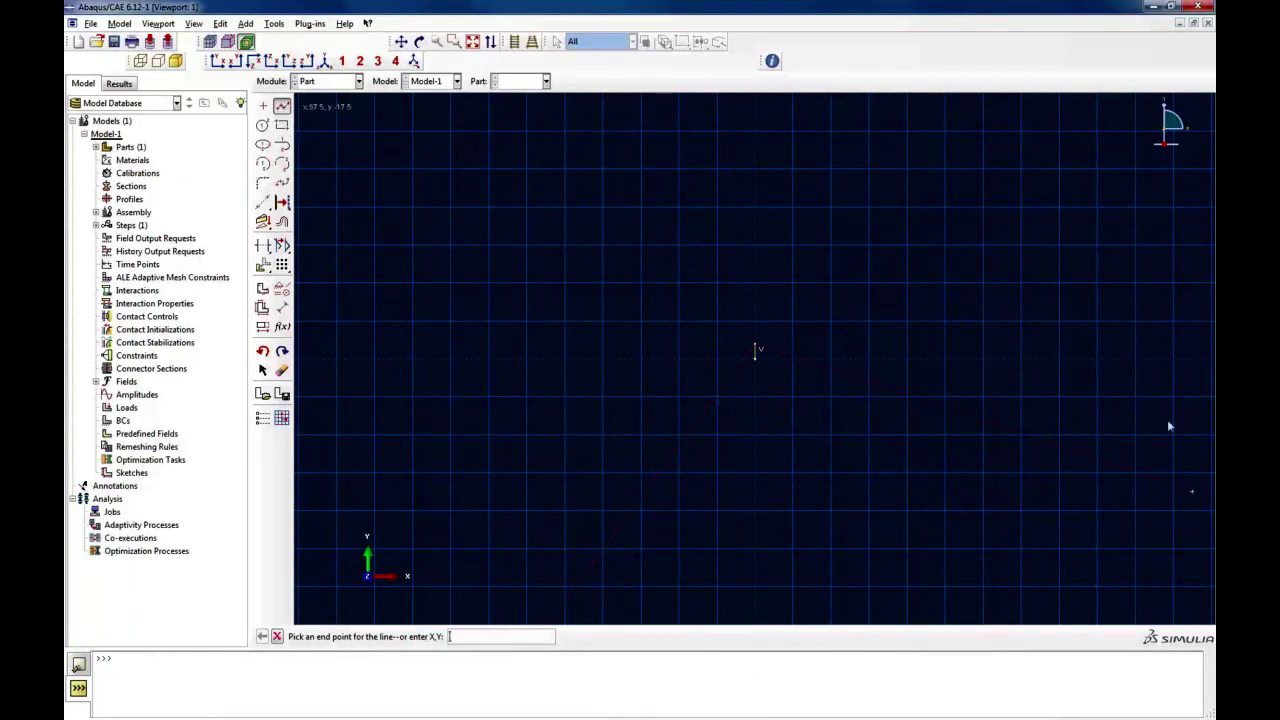
click(910, 347)
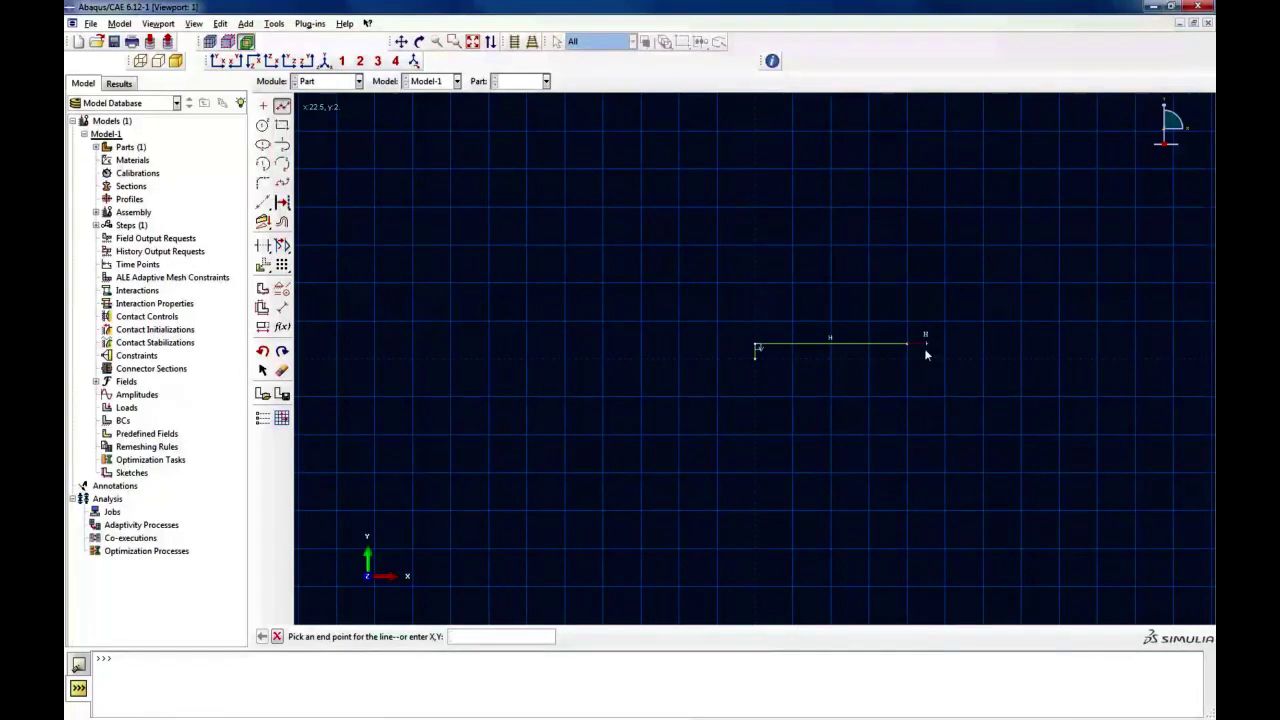
Continue the outline with a line tapering down to about 30,1.25 and a short vertical edge going down
scroll(928, 356, up, 1)
scroll(927, 350, up, 2)
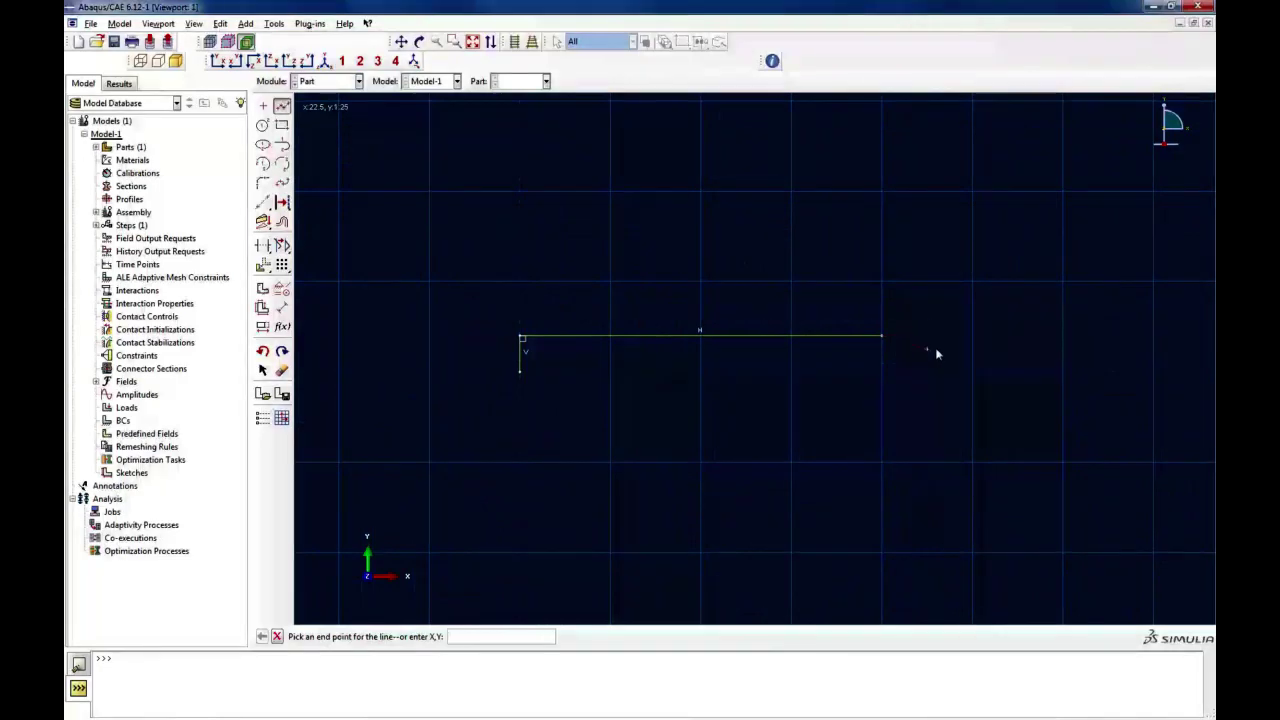
click(1064, 350)
click(1063, 391)
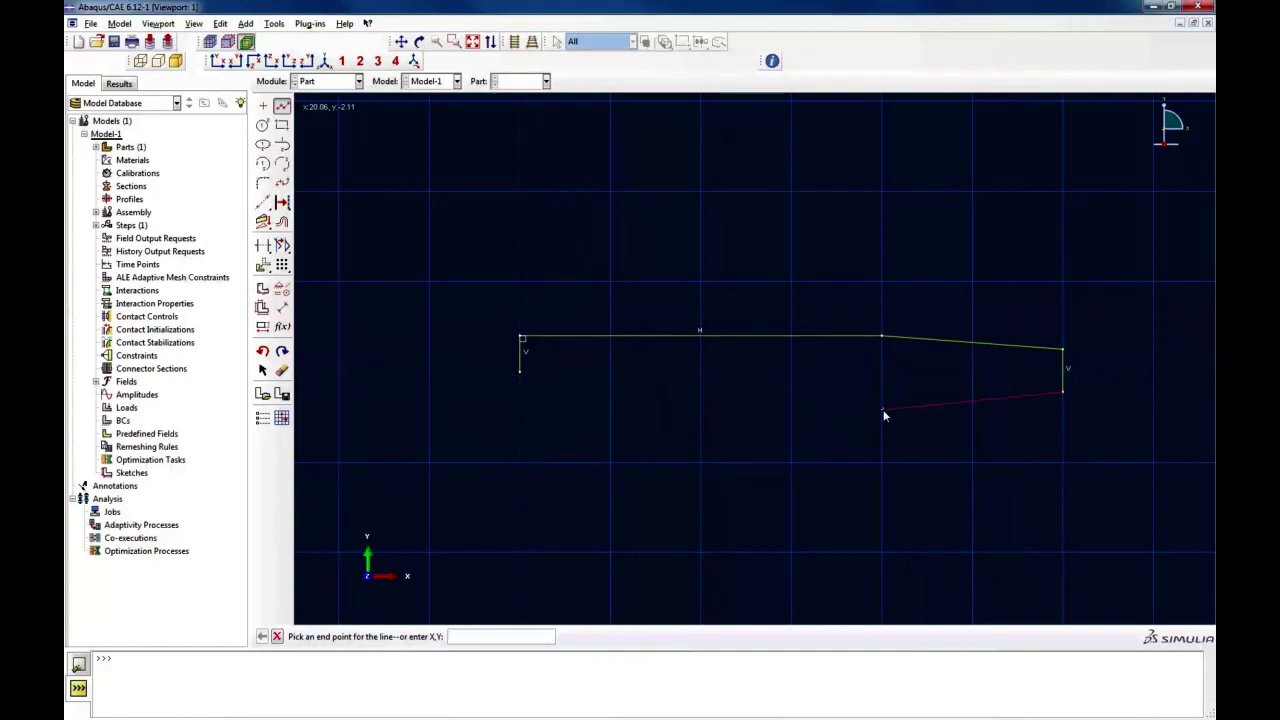
Close the outline through 20,-2 and the lower-left corner at about 0,-2 back to the origin, and finish the shell section
text(20,-2)
key(Return)
click(518, 409)
click(519, 372)
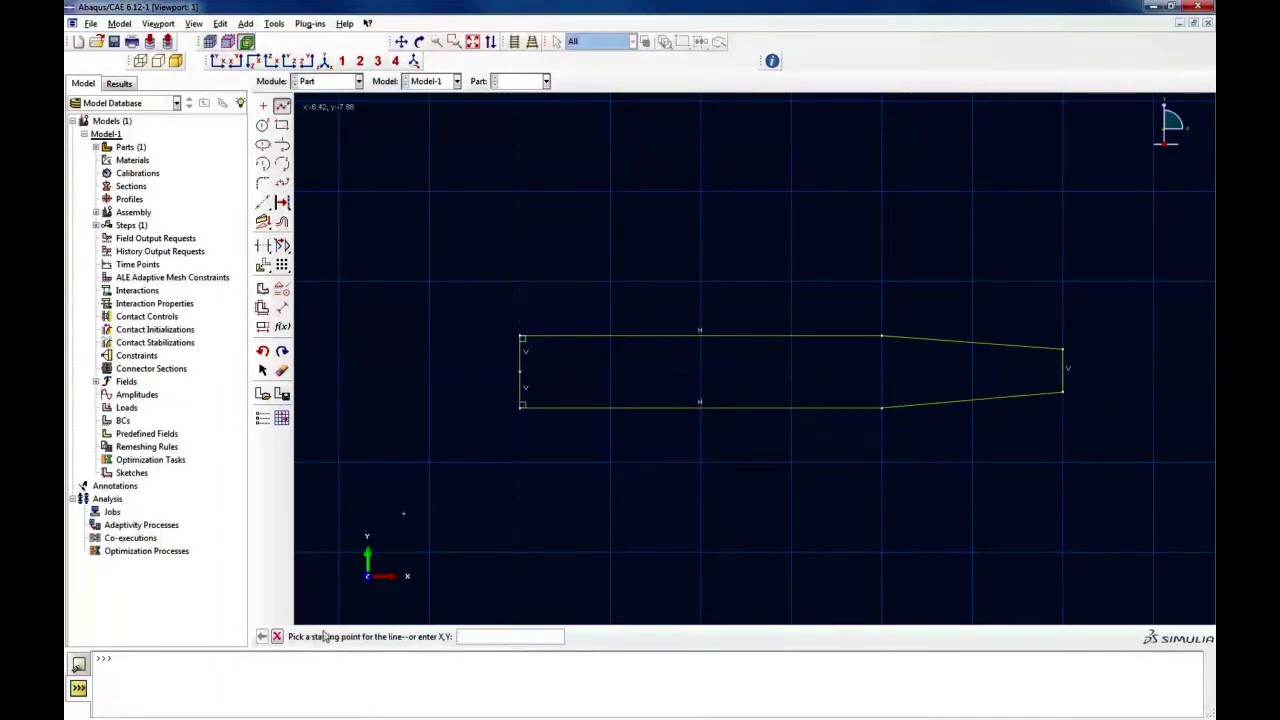
click(278, 637)
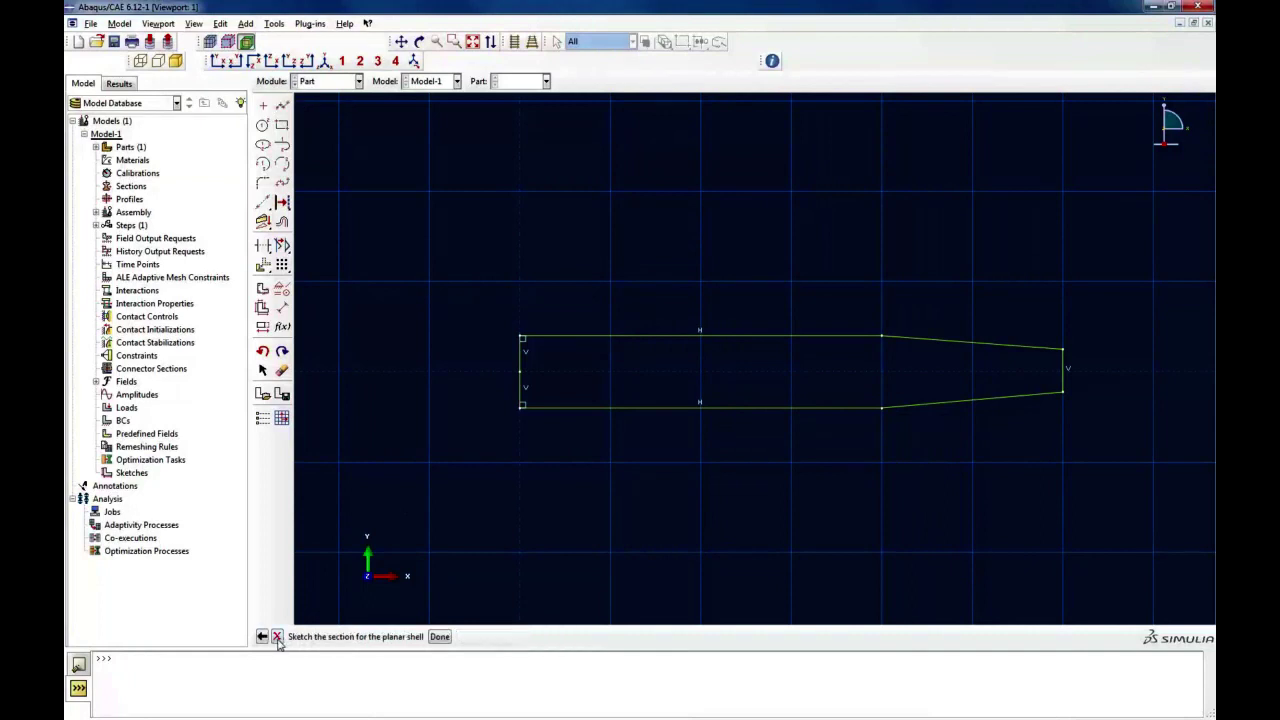
click(414, 636)
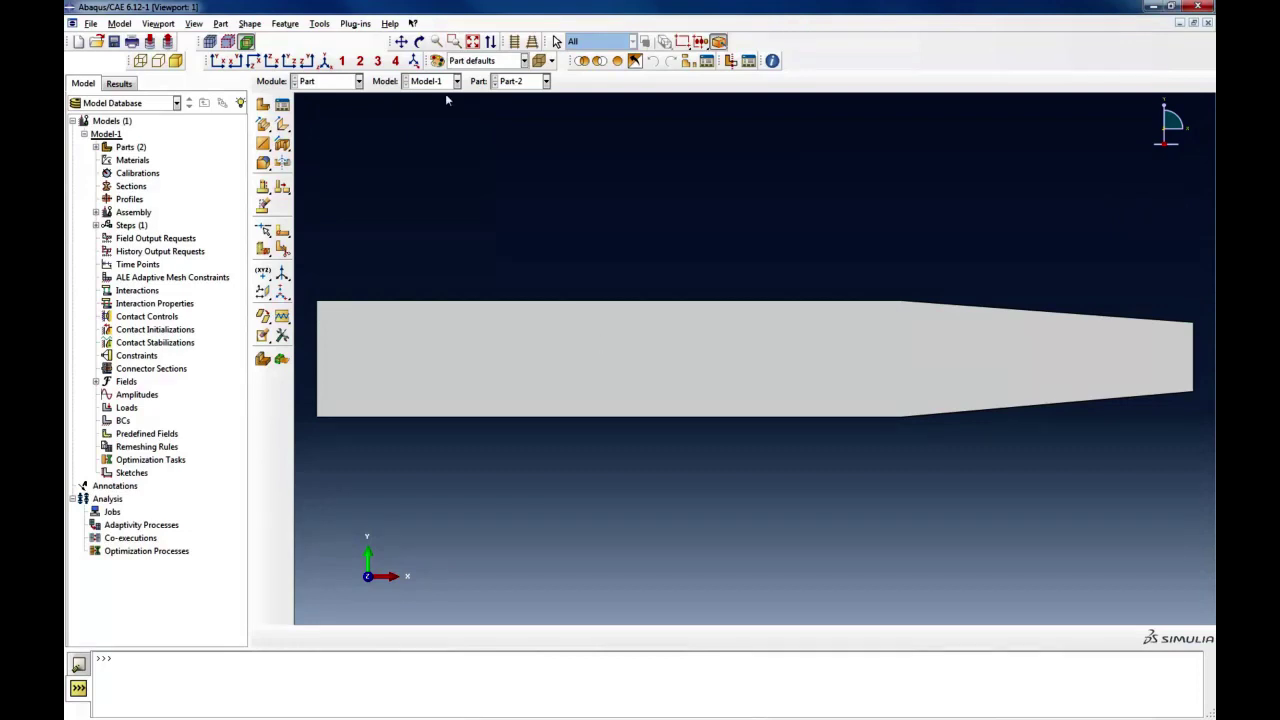
Rename the deformable part Part-2 as Sheet in the Part Manager
click(546, 84)
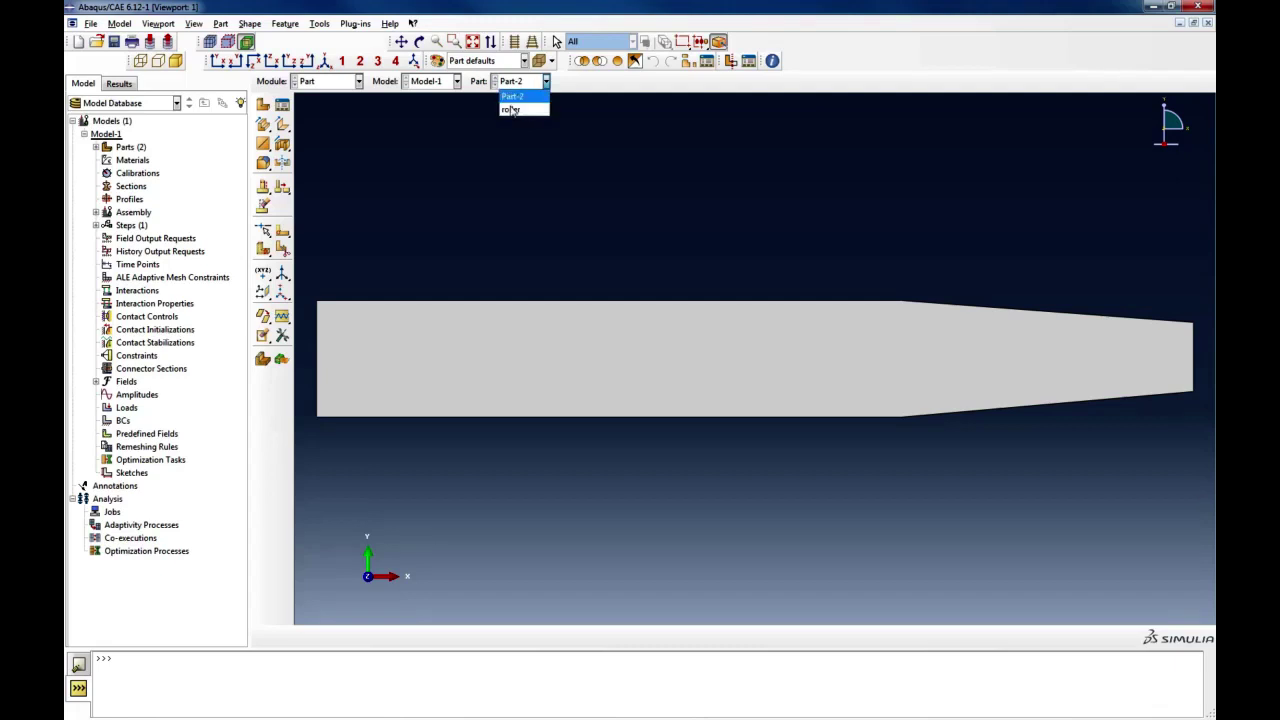
click(280, 108)
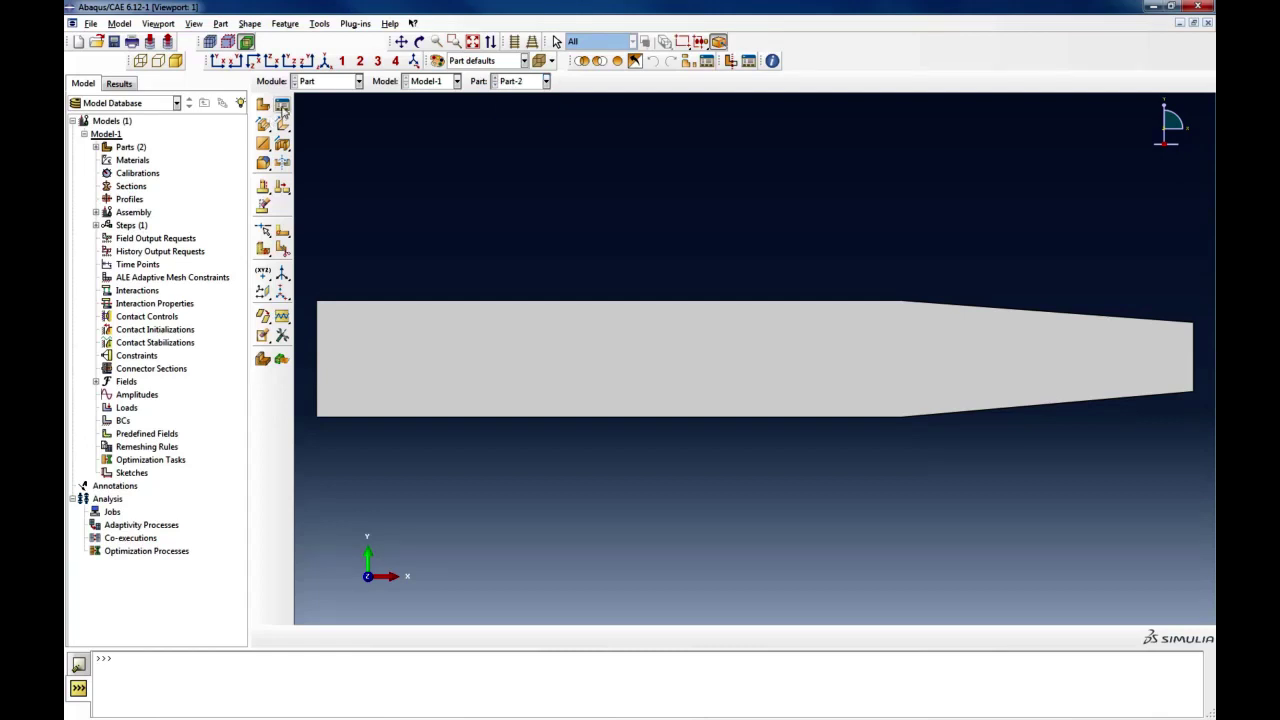
click(282, 108)
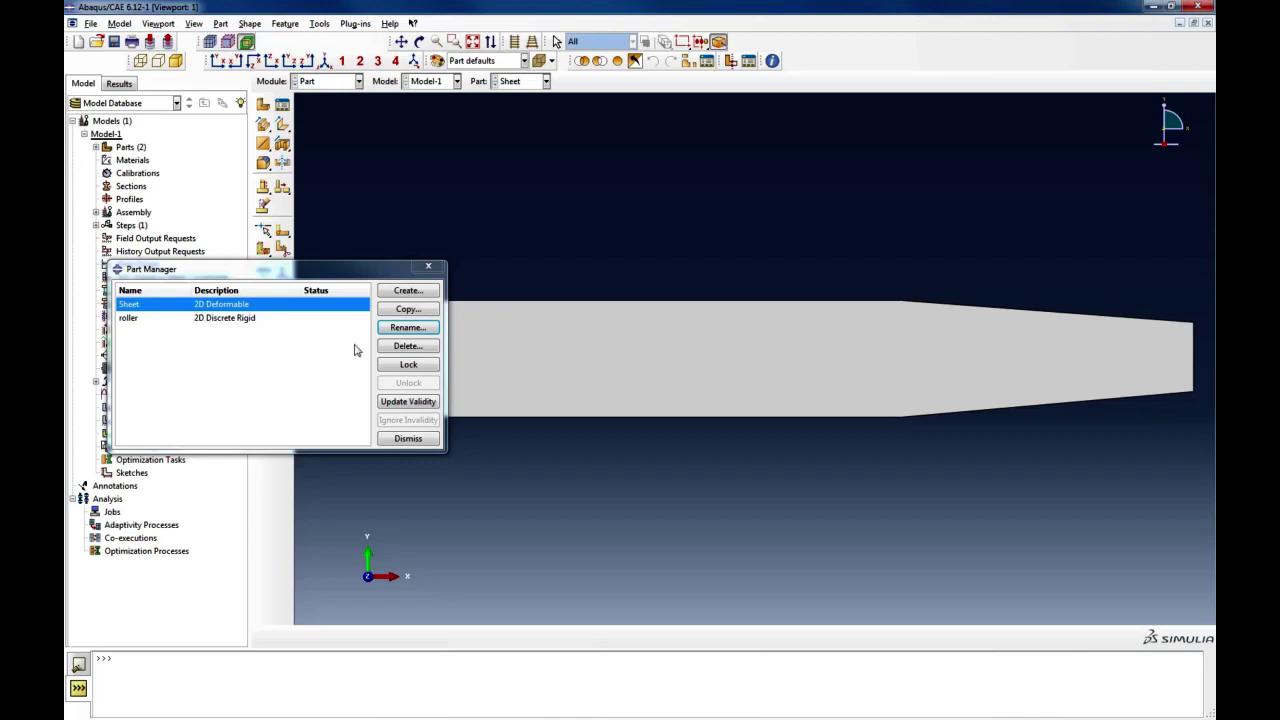
click(410, 440)
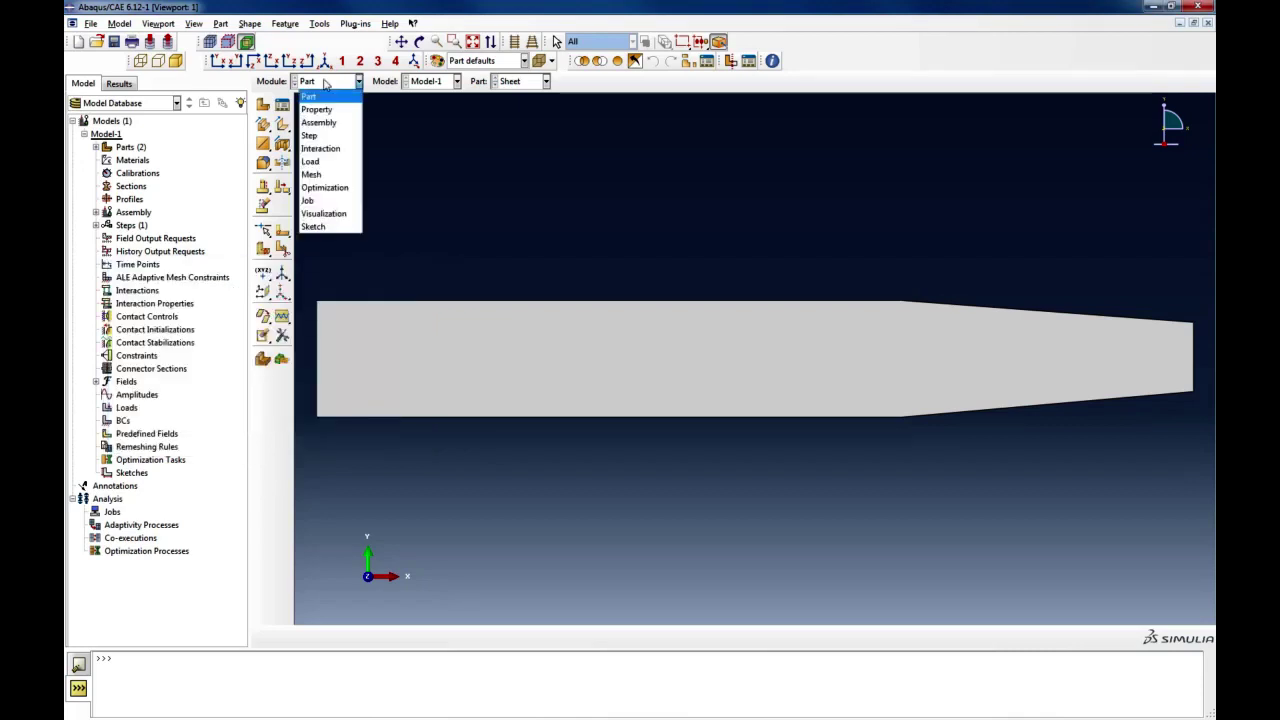
Switch to the Property module and create a material named Aluminium with Elastic behaviour
click(326, 84)
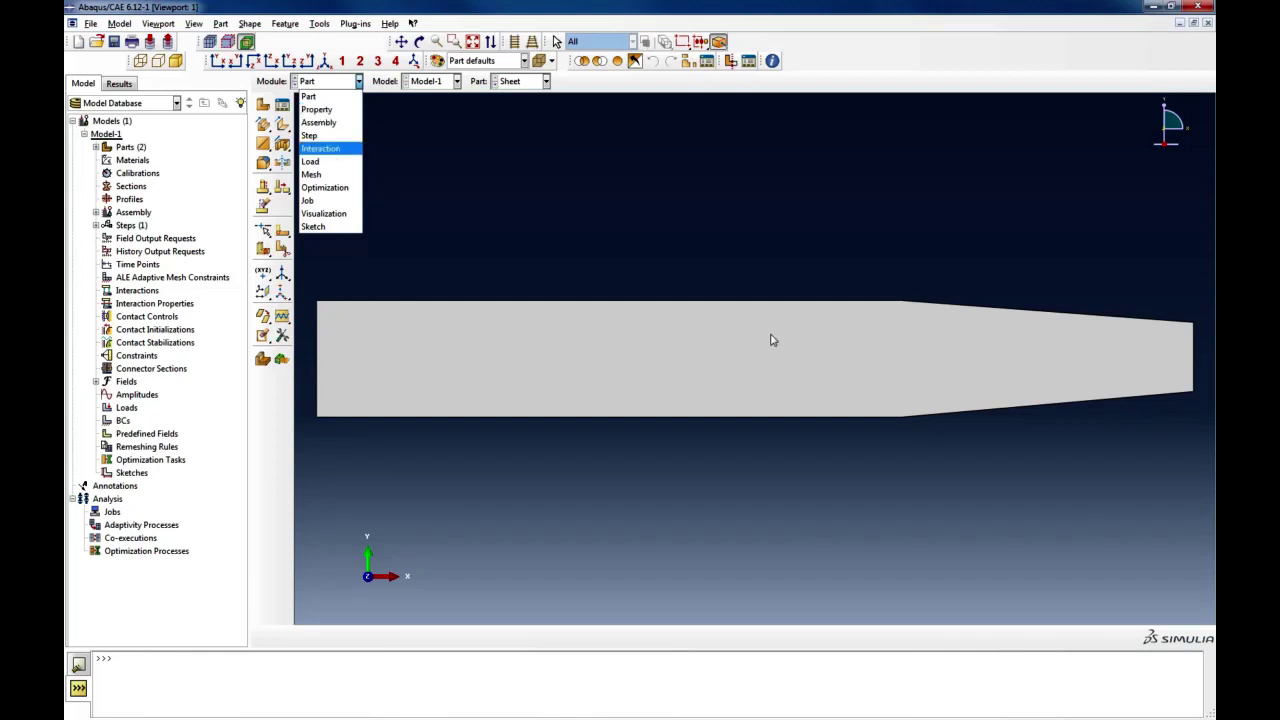
click(335, 111)
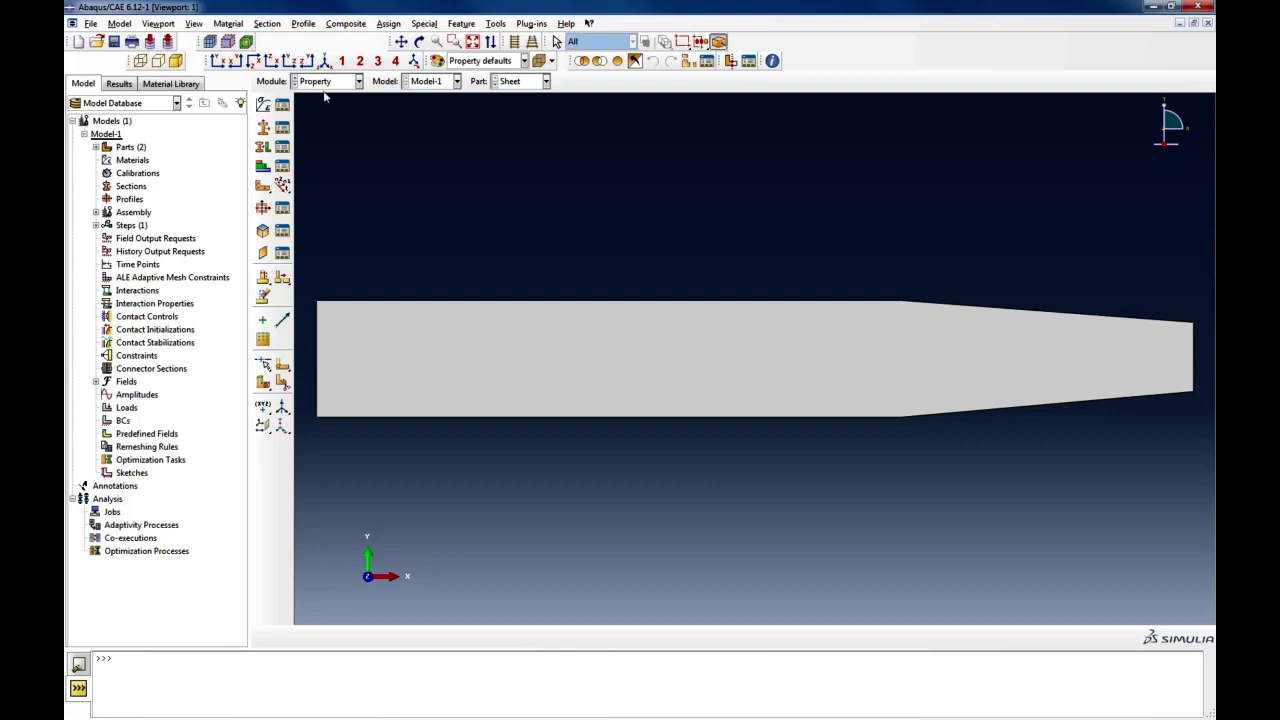
click(263, 104)
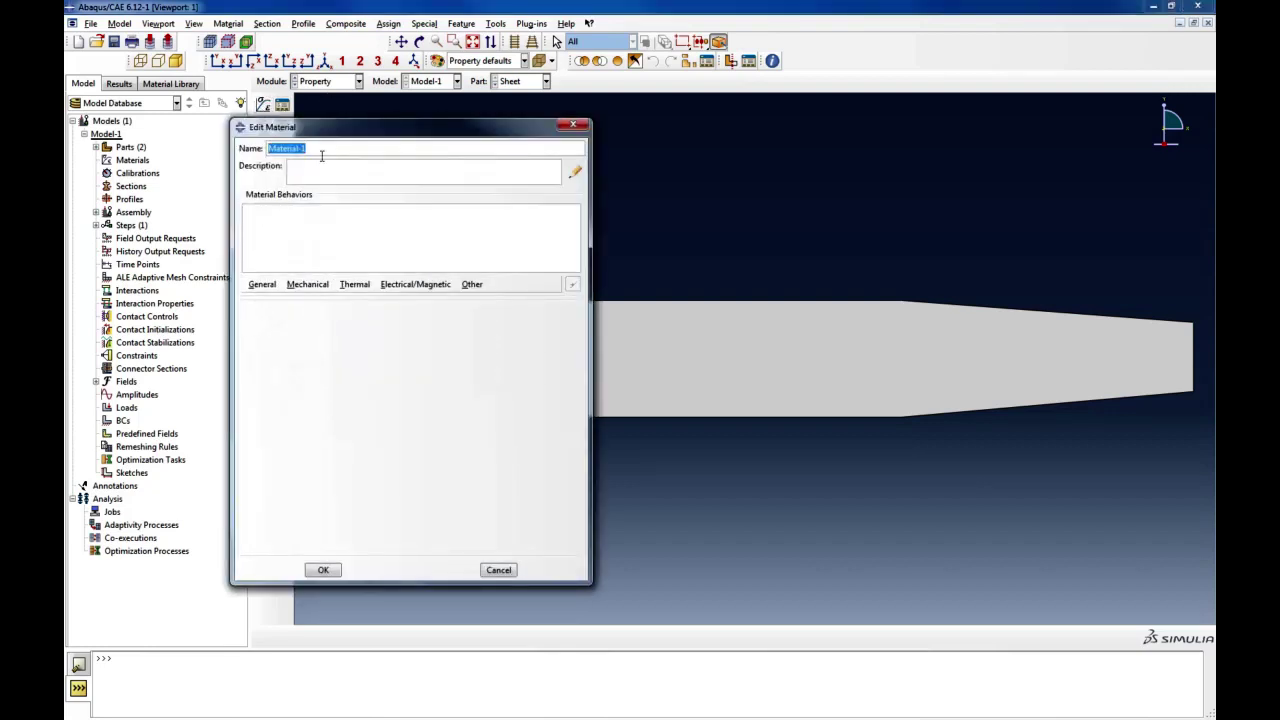
text(Aluminium)
click(304, 286)
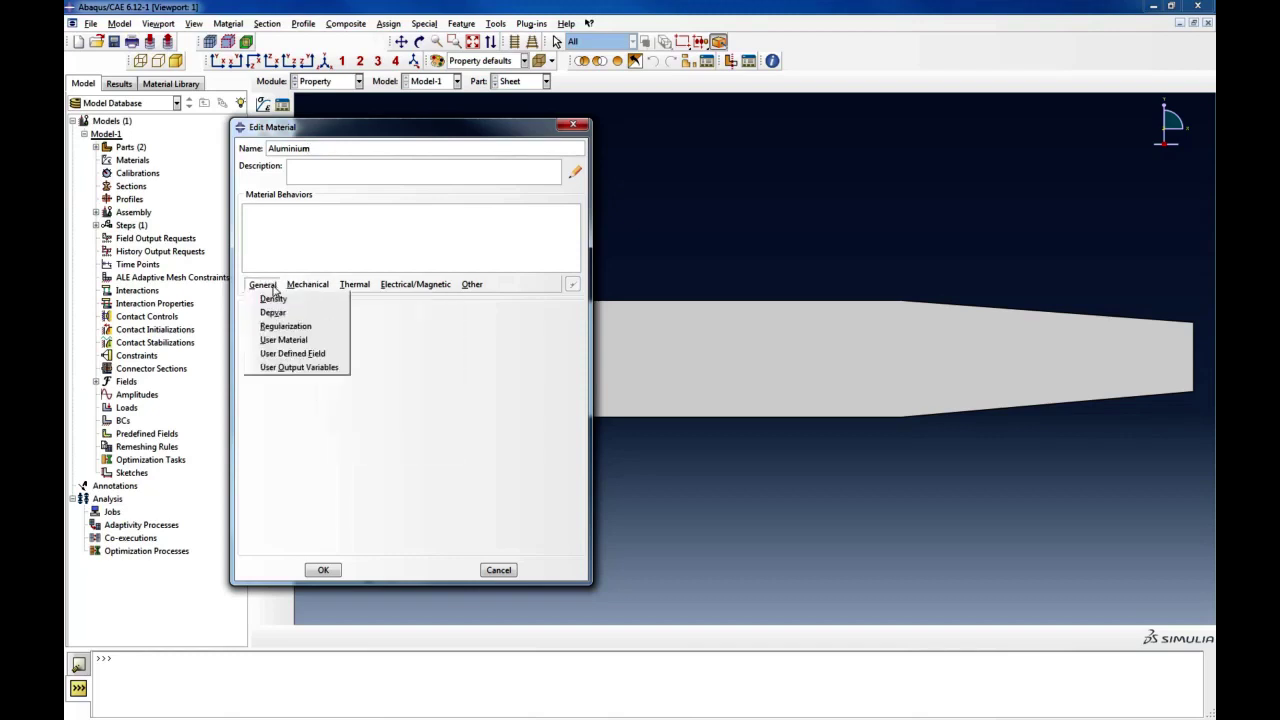
mouse_move(322, 300)
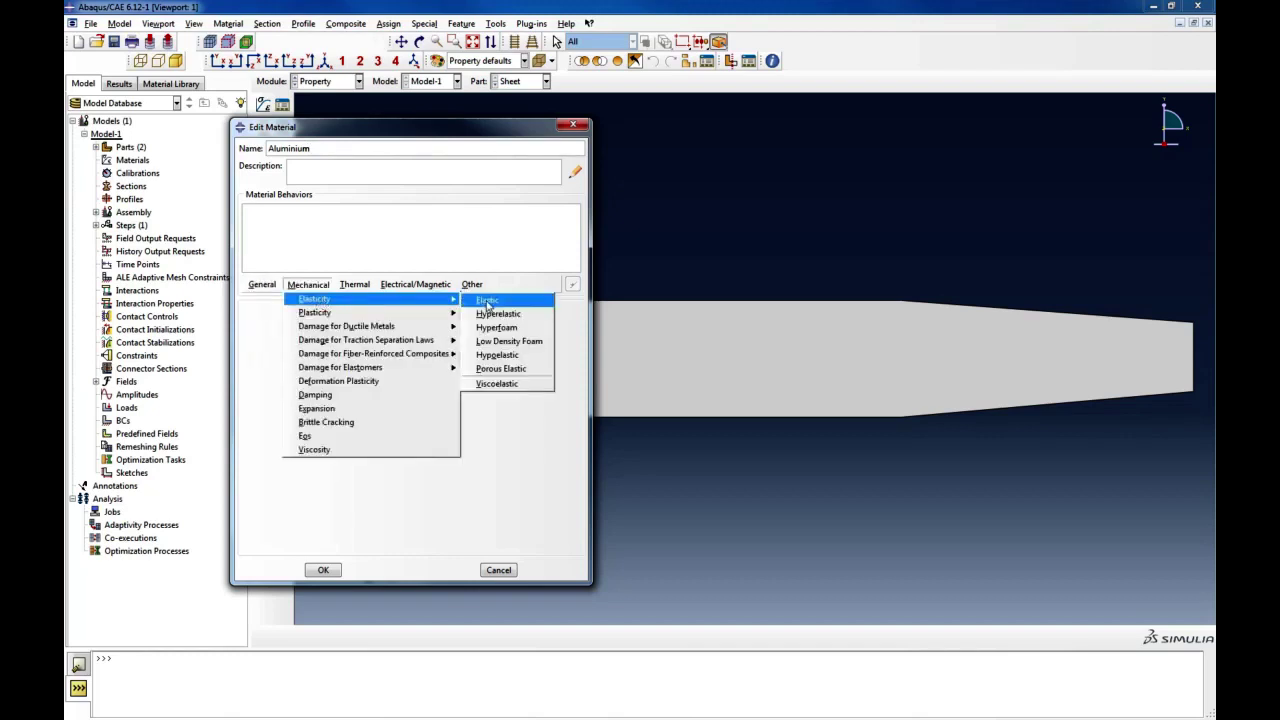
click(487, 301)
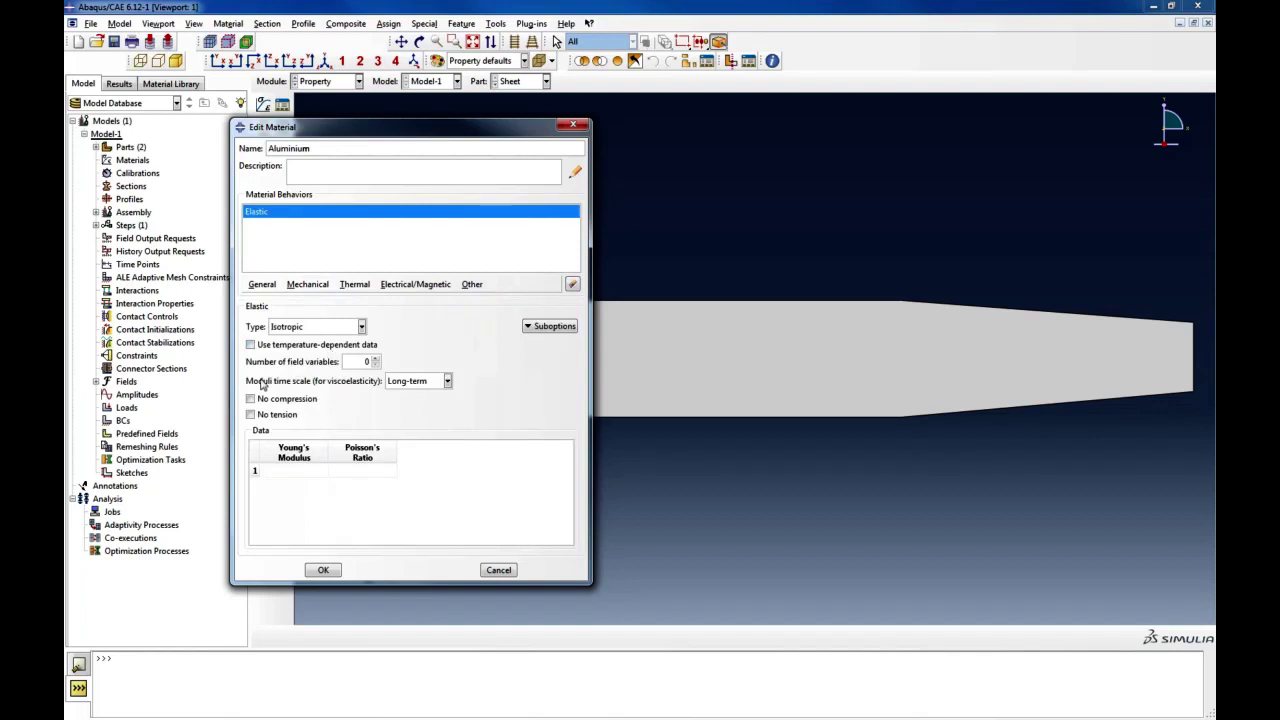
Set the material's Young's modulus to 50000 and its Poisson's ratio to 0.33
click(290, 472)
text(5000)
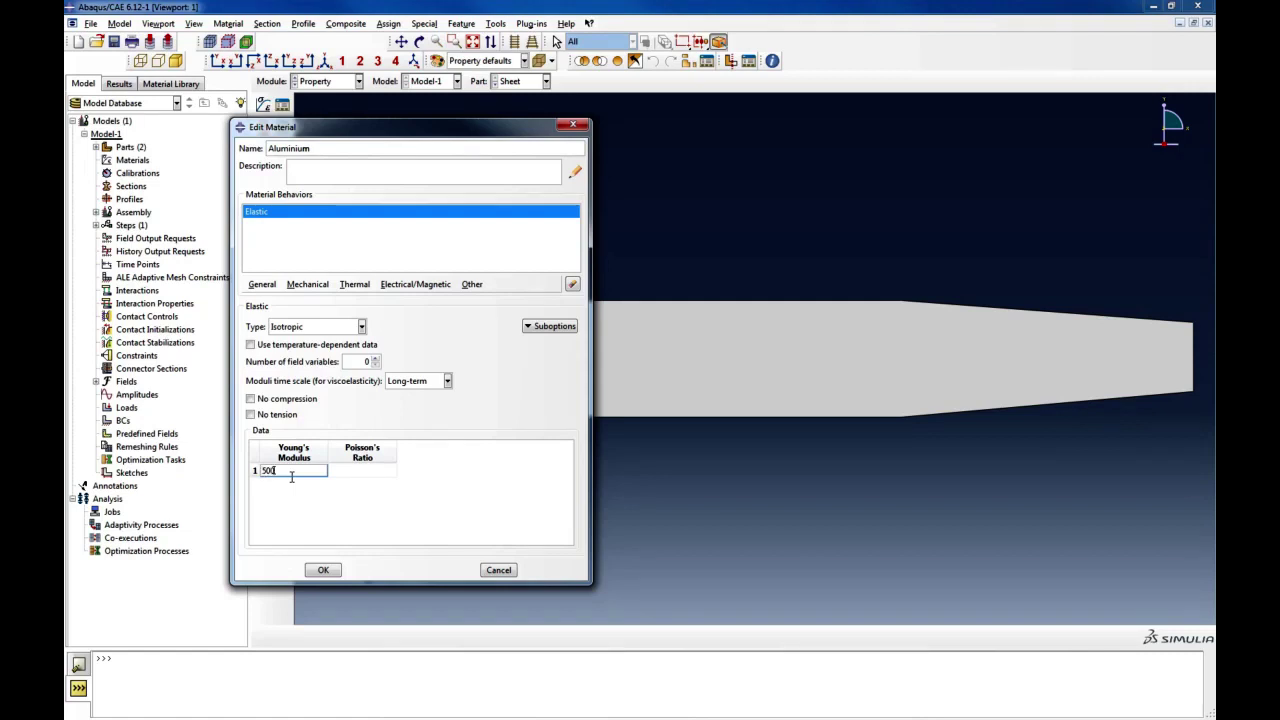
text(0)
key(Tab)
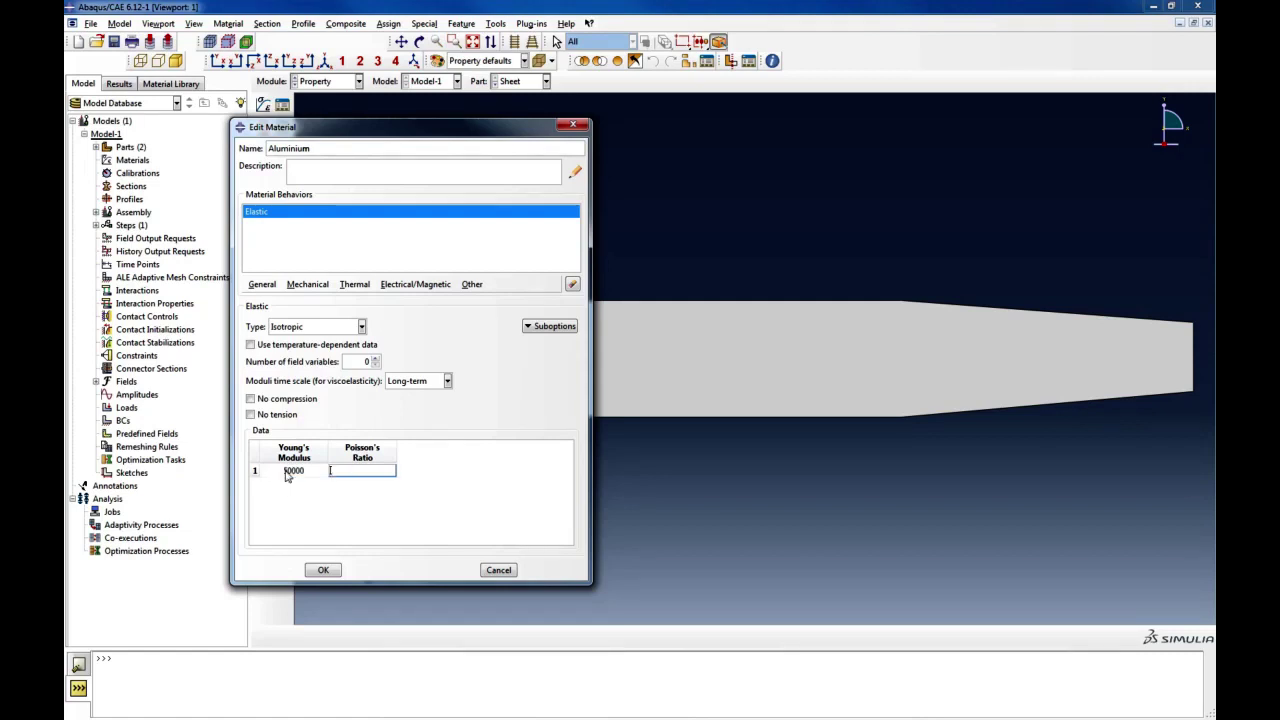
text(0.33)
Add a uniform mass density of 2.6e-6 to Aluminium, save the material and check it in the Material Manager
click(264, 285)
click(272, 300)
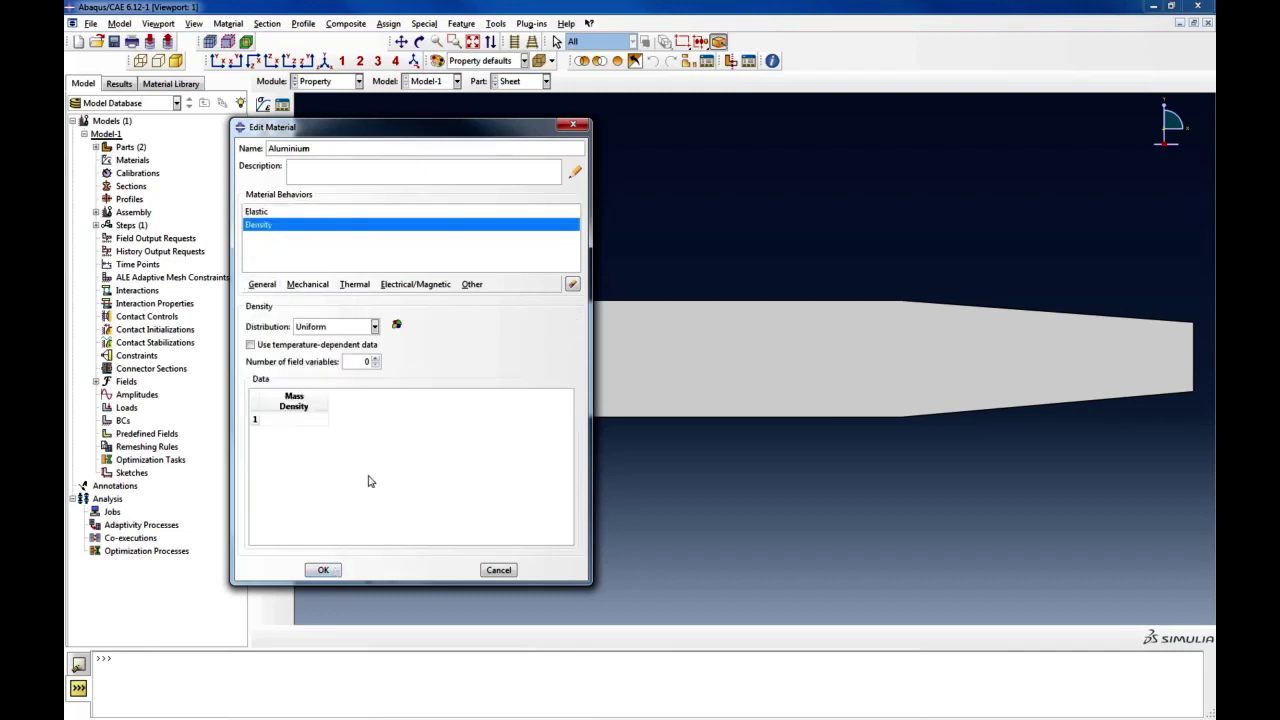
click(278, 420)
text(12)
key(BackSpace)
key(BackSpace)
text(2.6e-6)
key(Return)
click(310, 570)
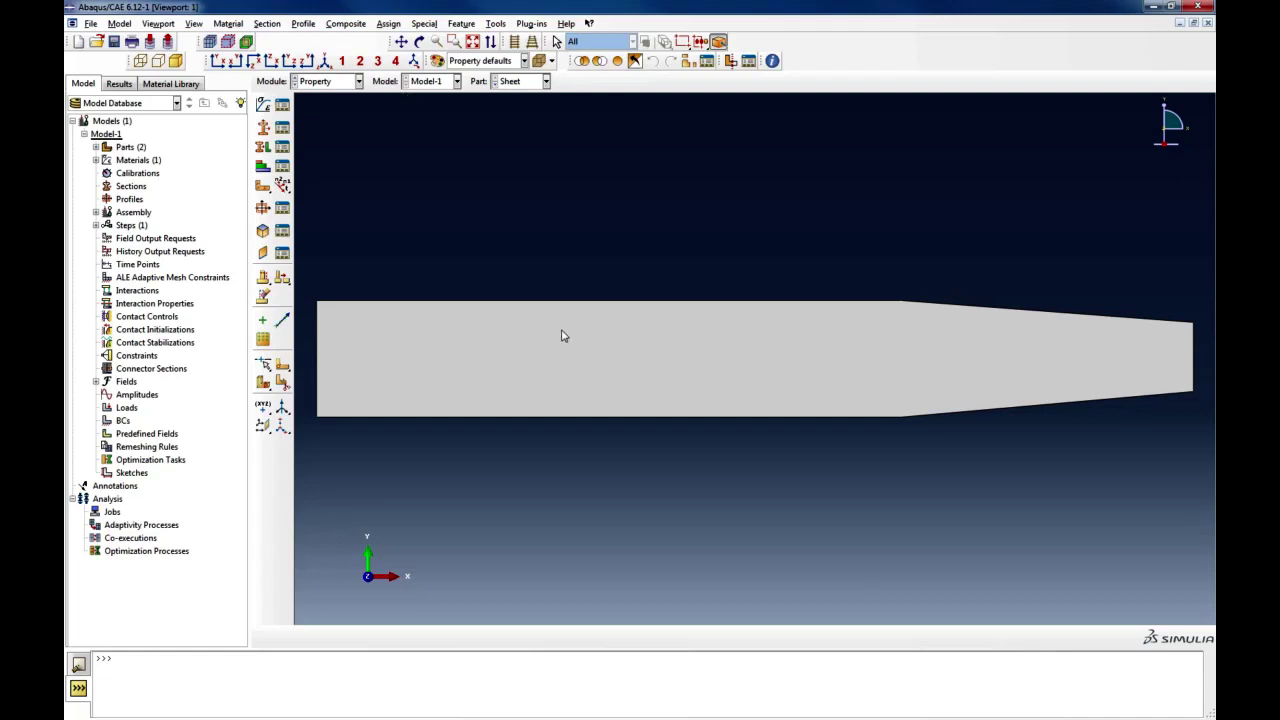
click(281, 110)
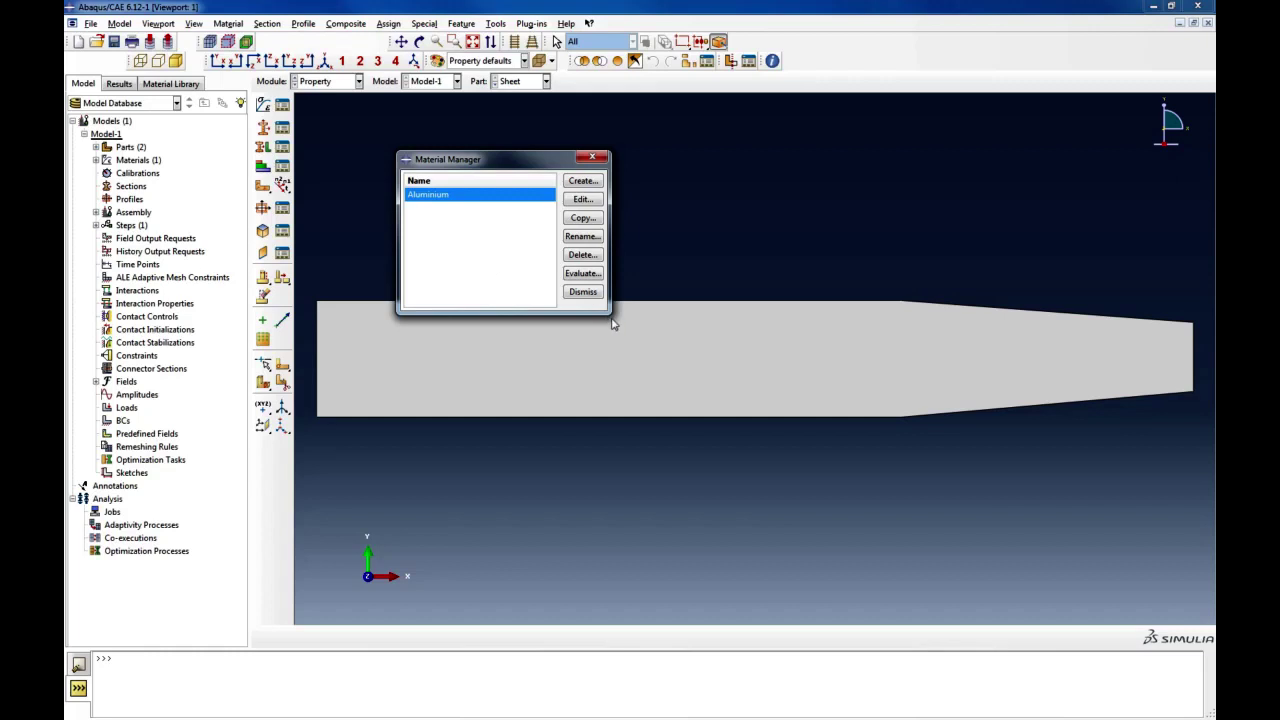
click(583, 291)
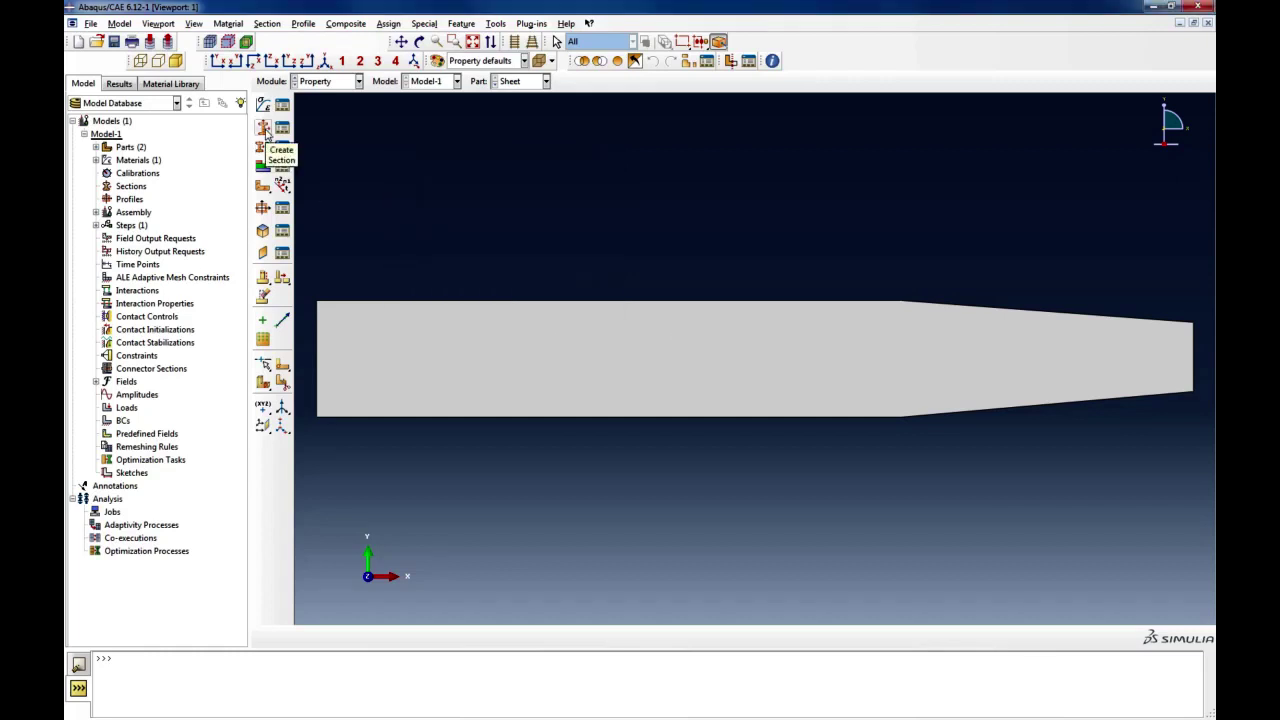
Create a solid, homogeneous section that uses the Aluminium material
click(264, 129)
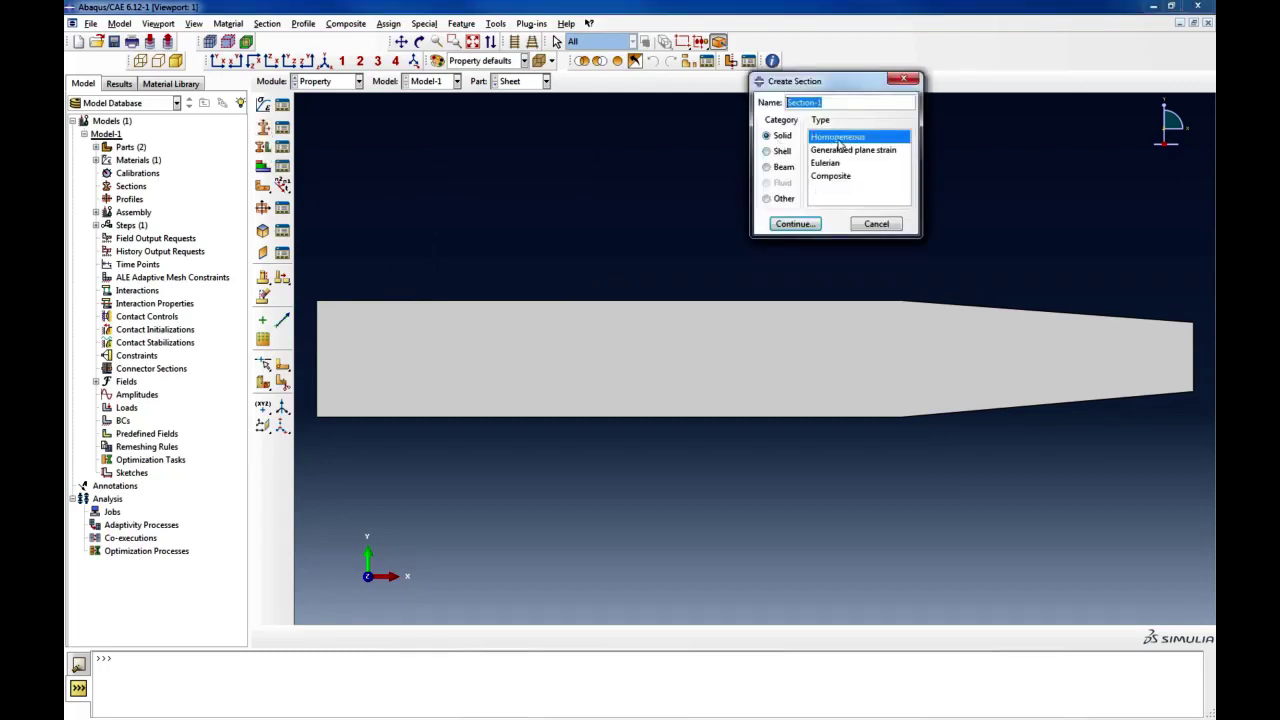
click(798, 224)
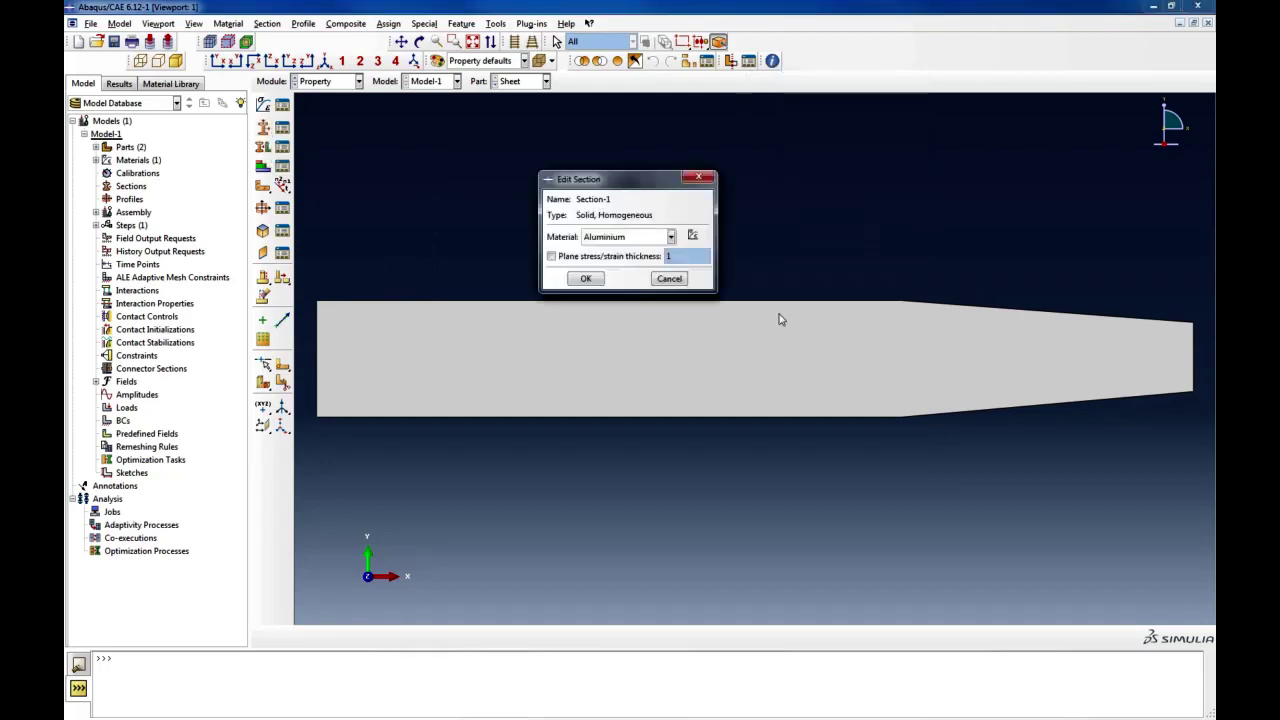
click(614, 240)
click(615, 256)
click(587, 279)
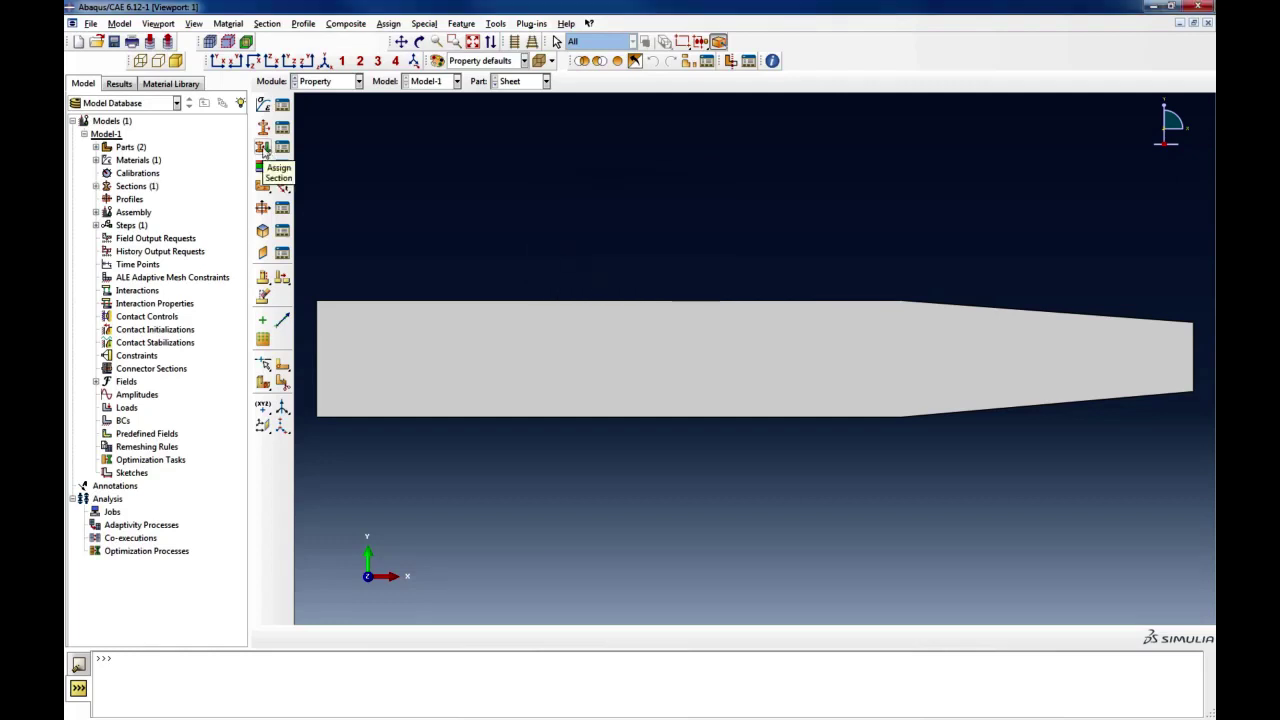
Assign the aluminium section to the whole sheet region, taking the thickness from the section
click(264, 149)
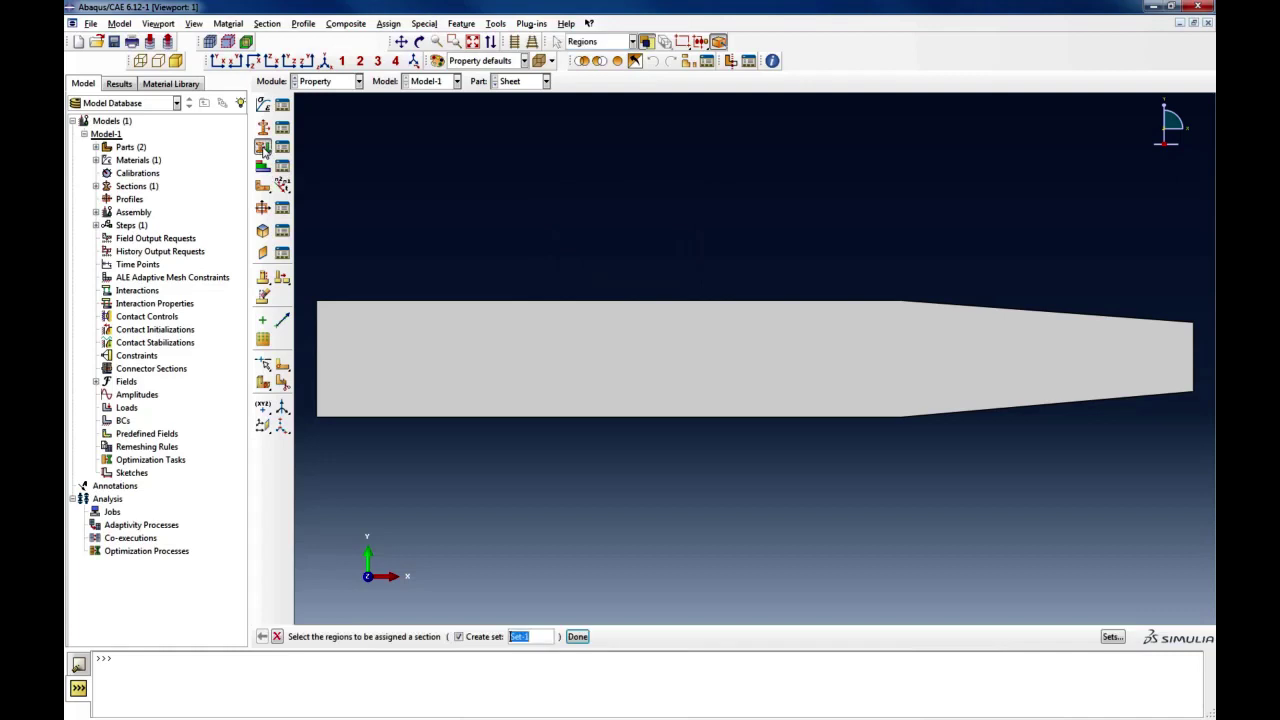
click(501, 344)
click(580, 637)
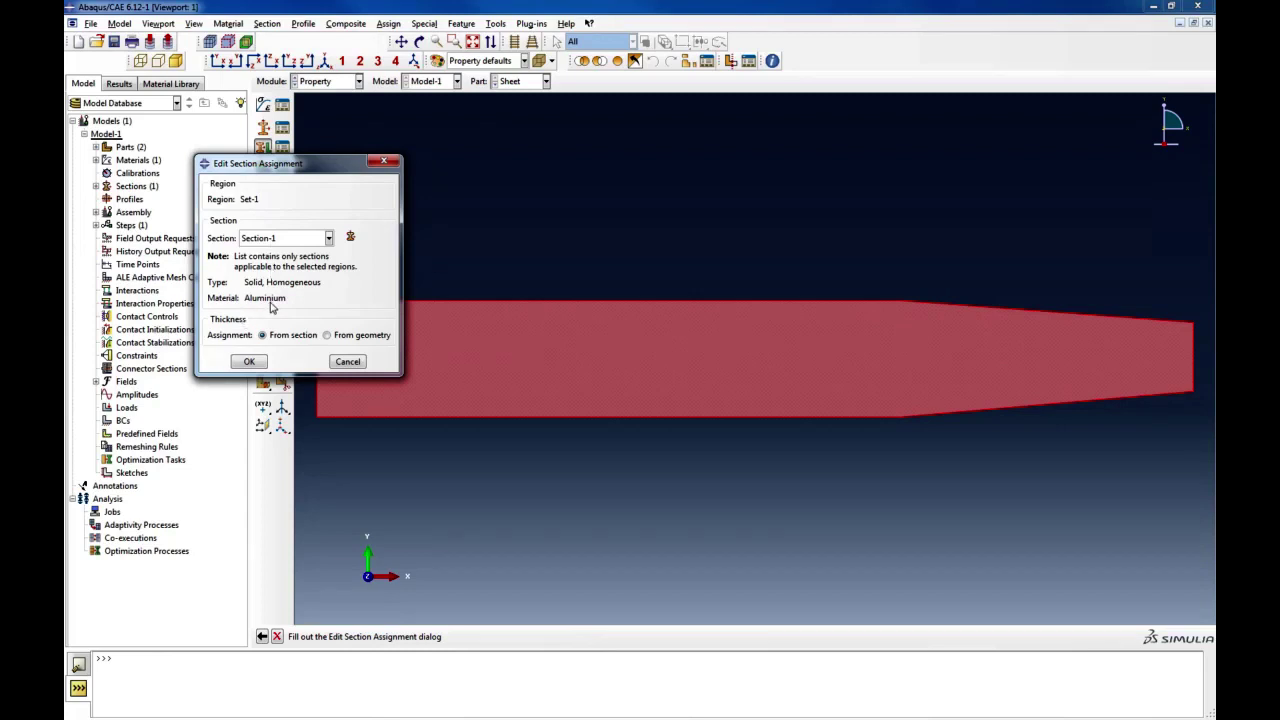
click(246, 364)
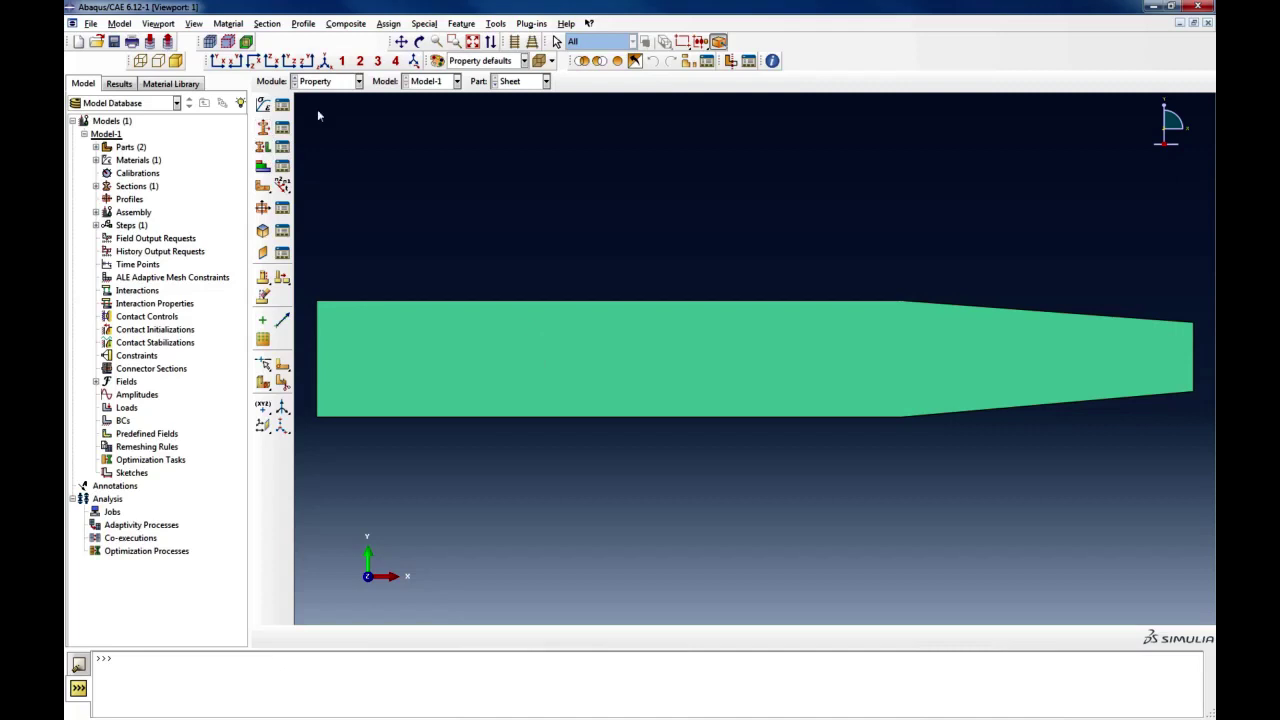
Switch to the Assembly module and create dependent instances of both the Sheet and roller parts
click(357, 81)
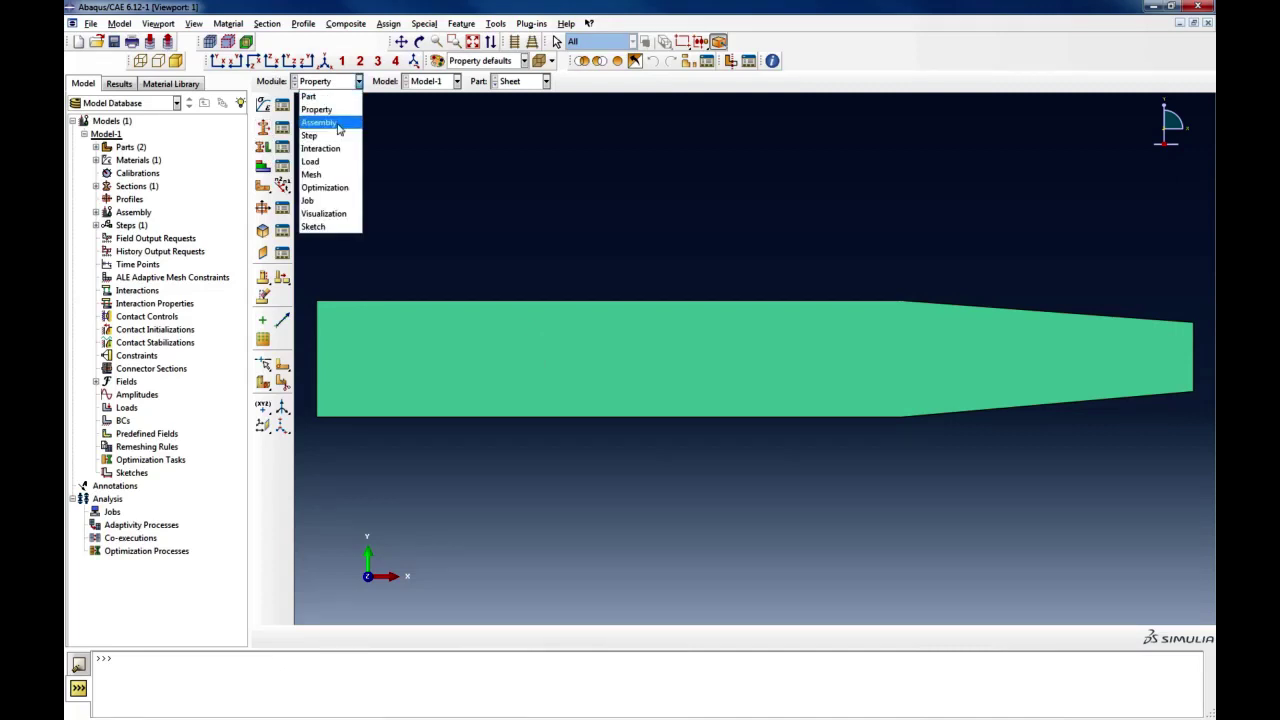
click(338, 124)
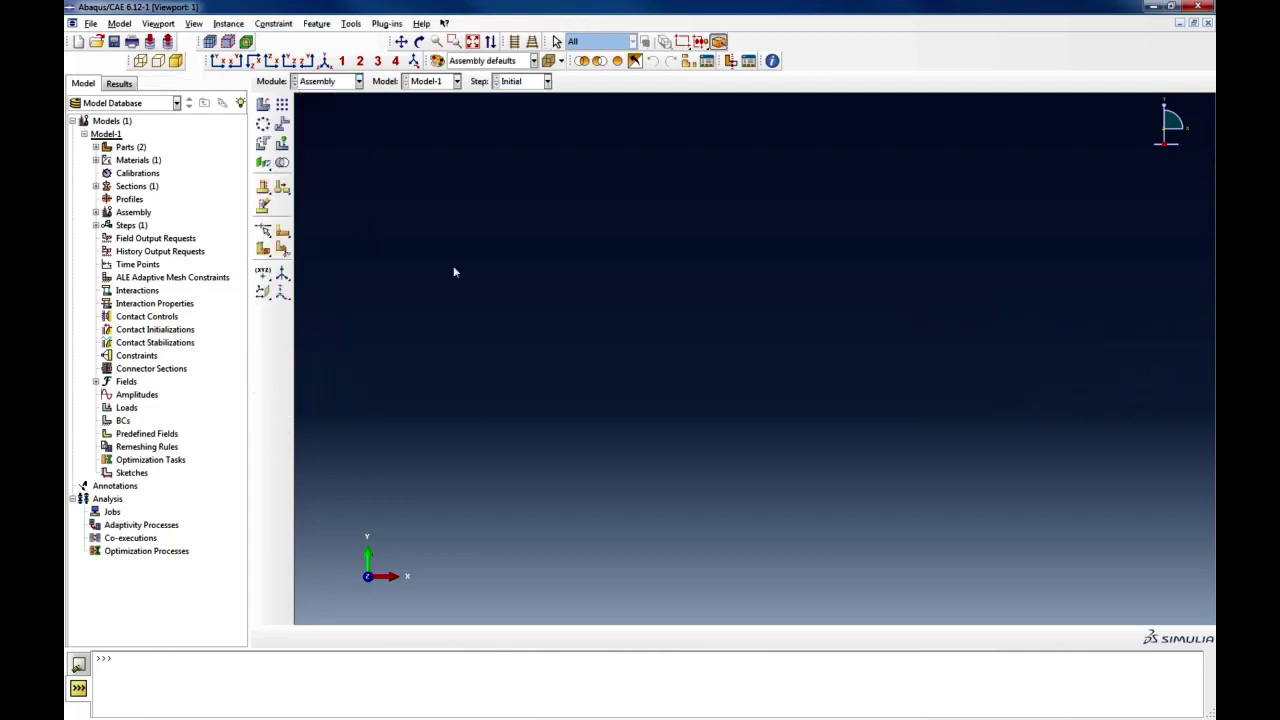
click(262, 104)
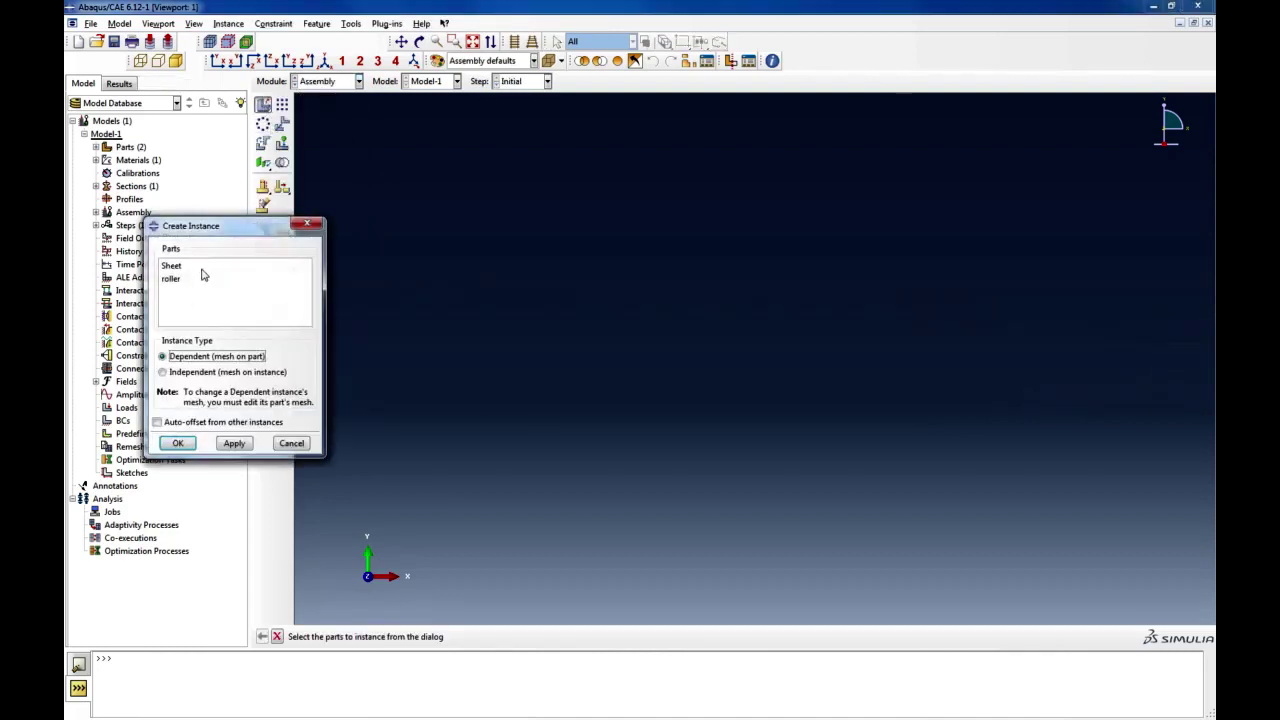
click(200, 267)
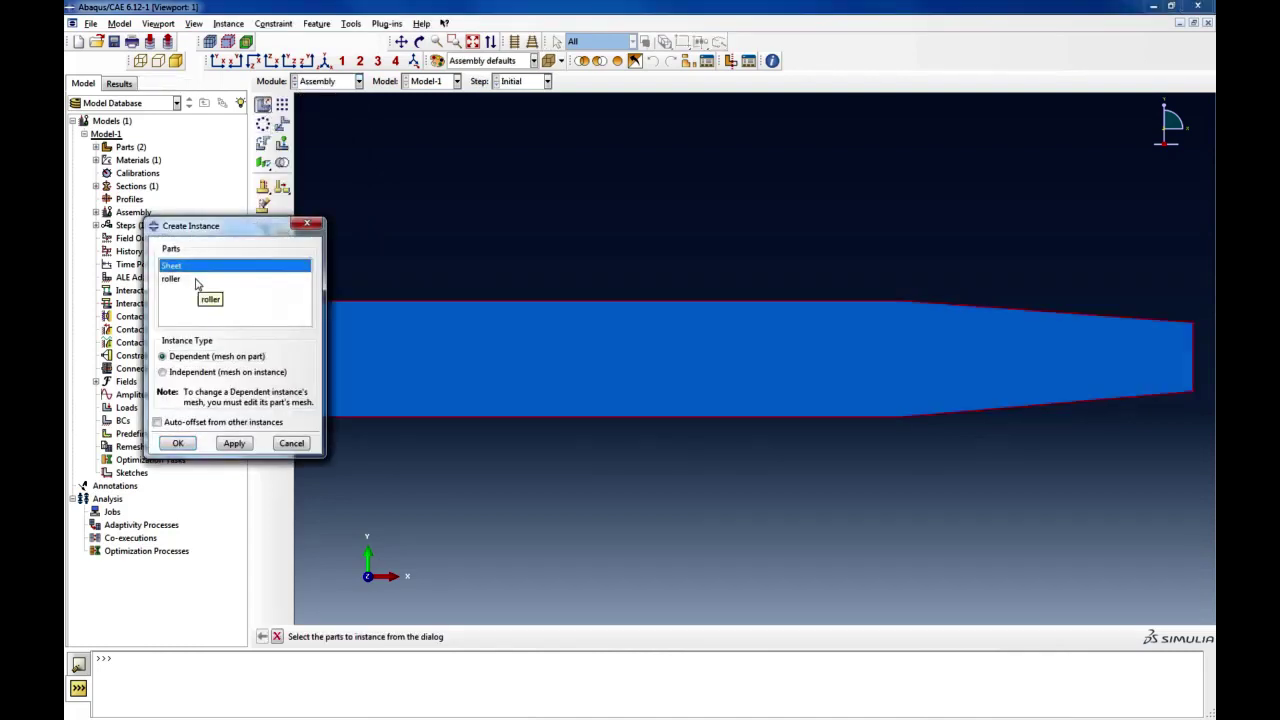
shift+click(197, 279)
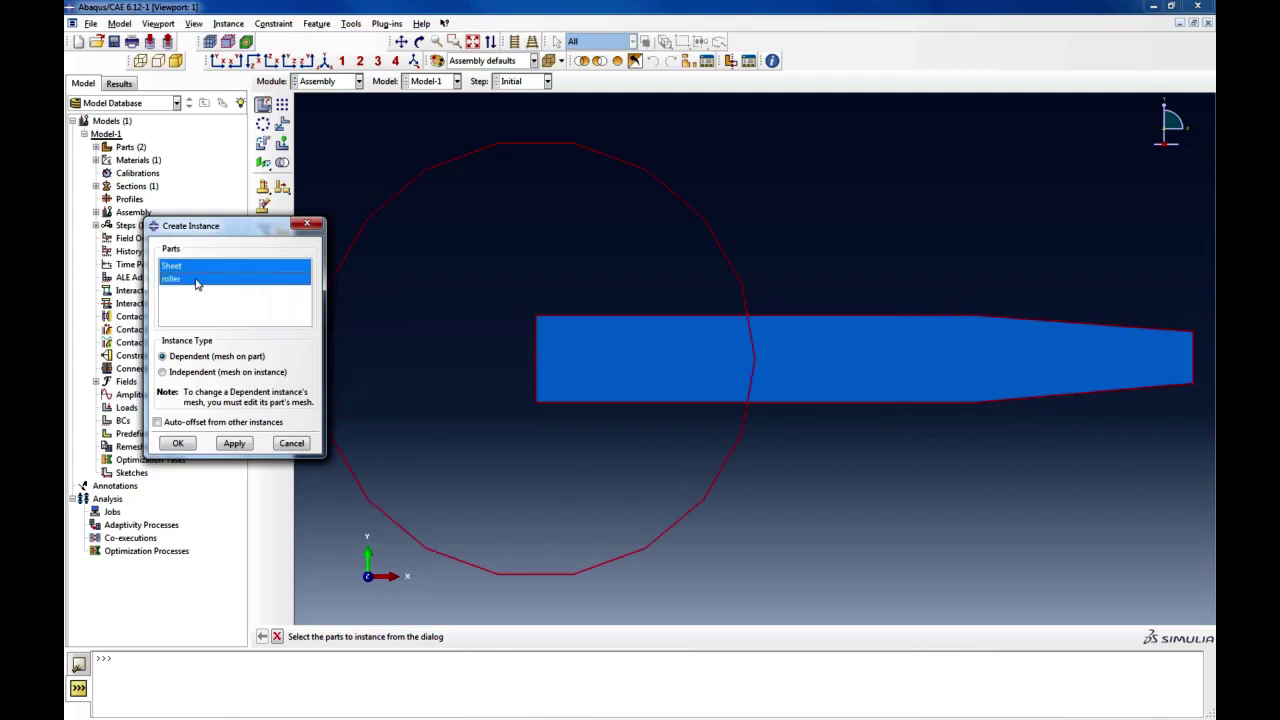
click(178, 446)
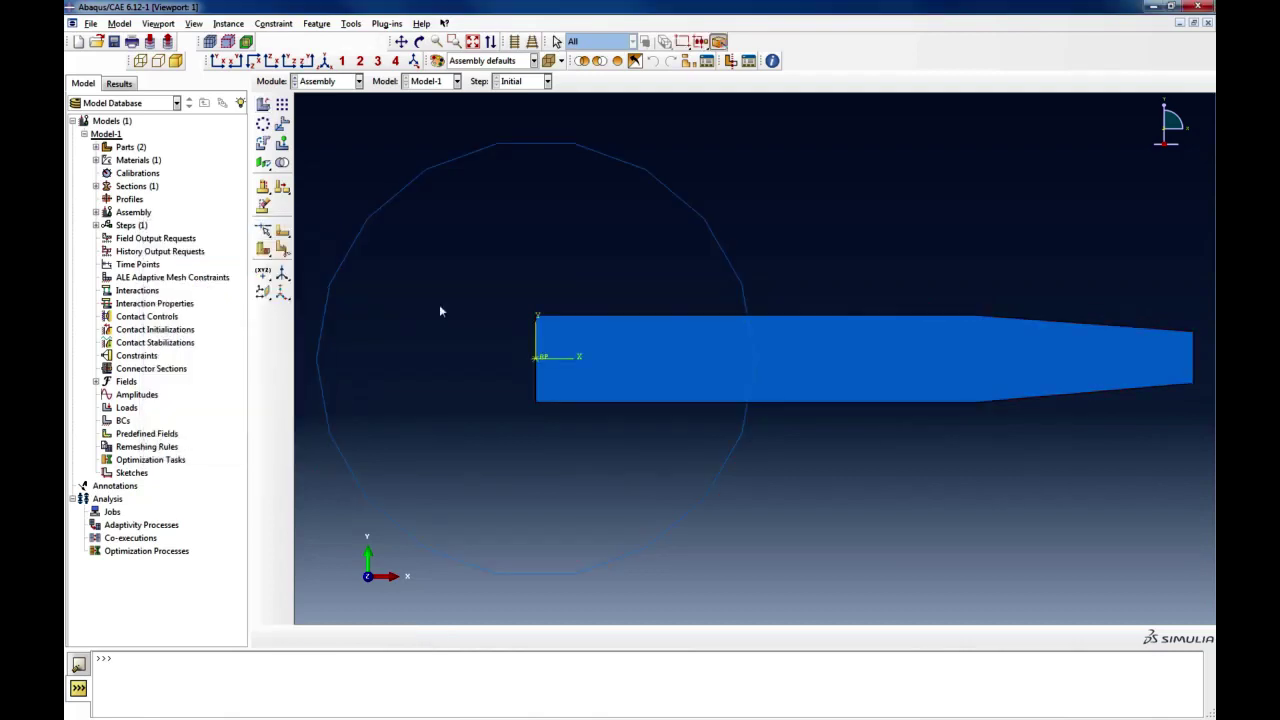
Translate the roller instance from its centre reference point to the upper corner of the sheet's tapered end
click(282, 124)
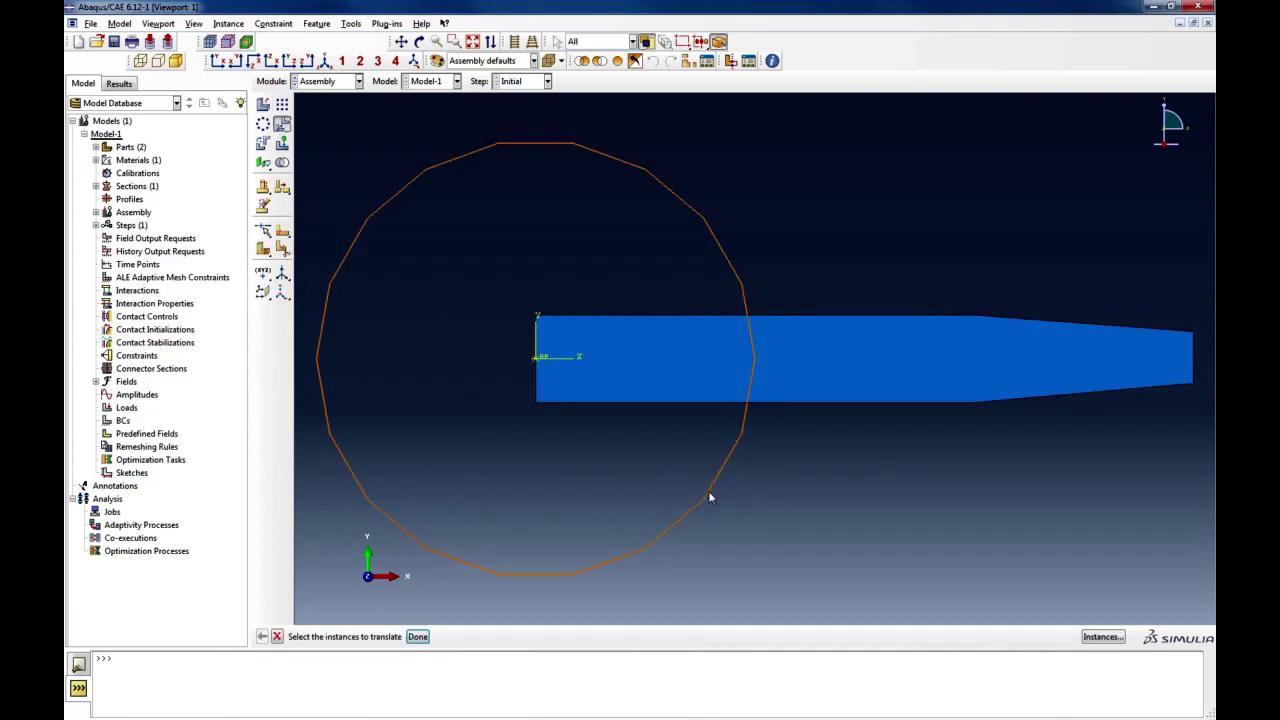
click(712, 497)
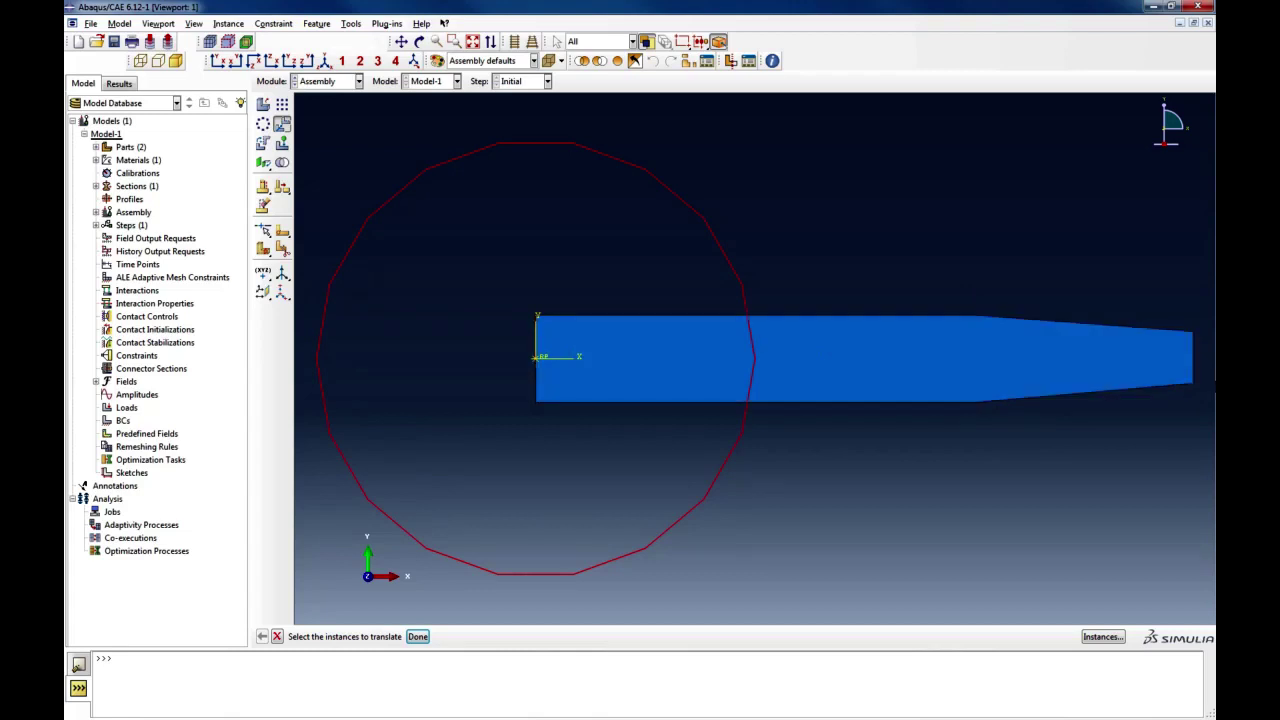
click(418, 641)
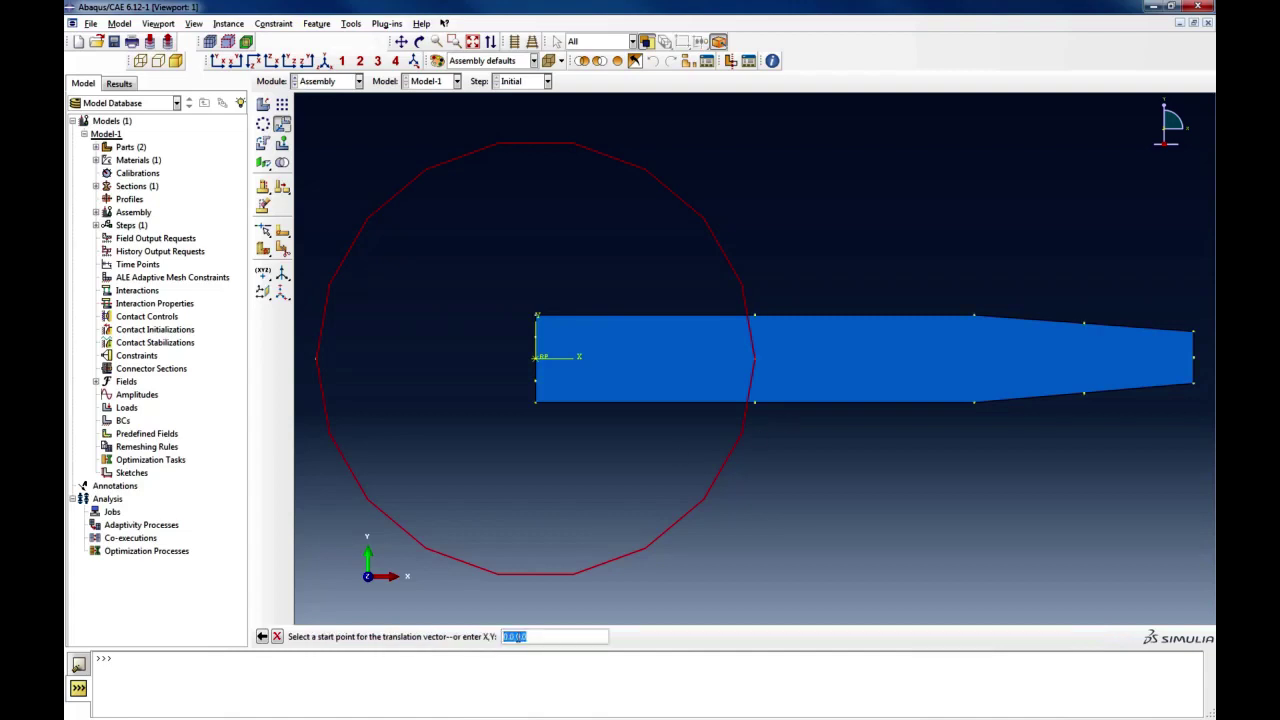
click(536, 364)
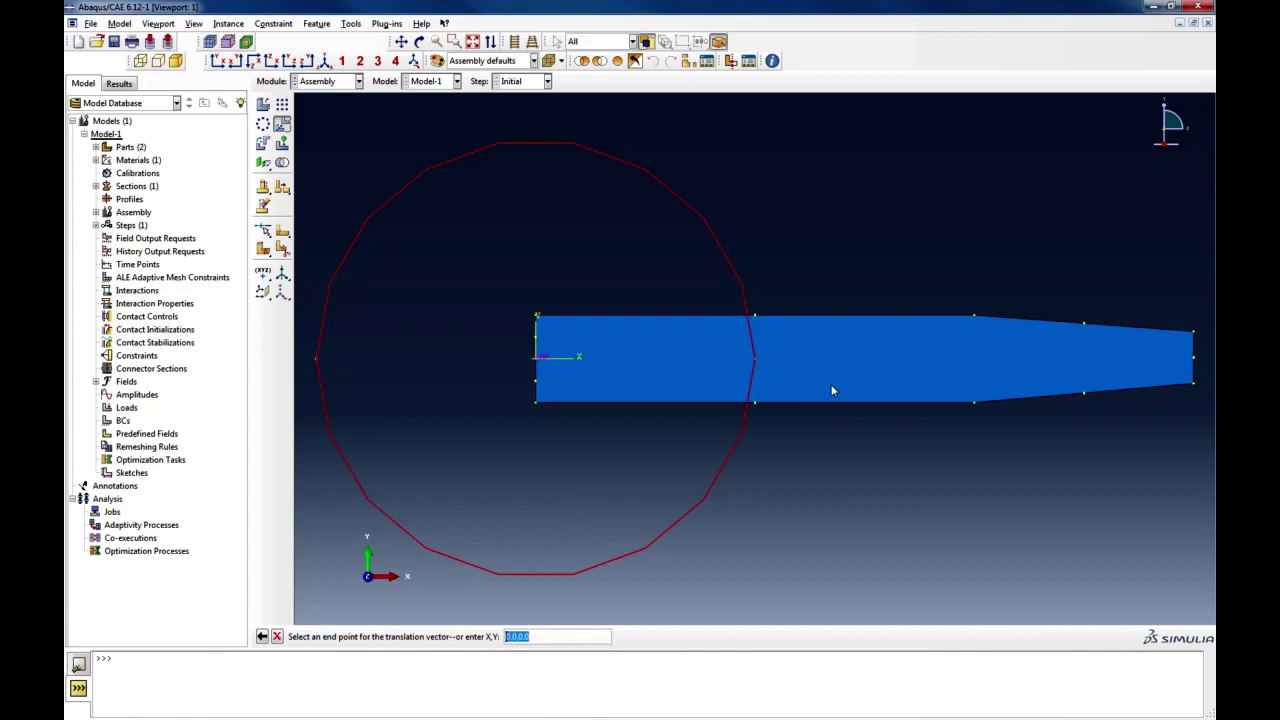
click(1195, 334)
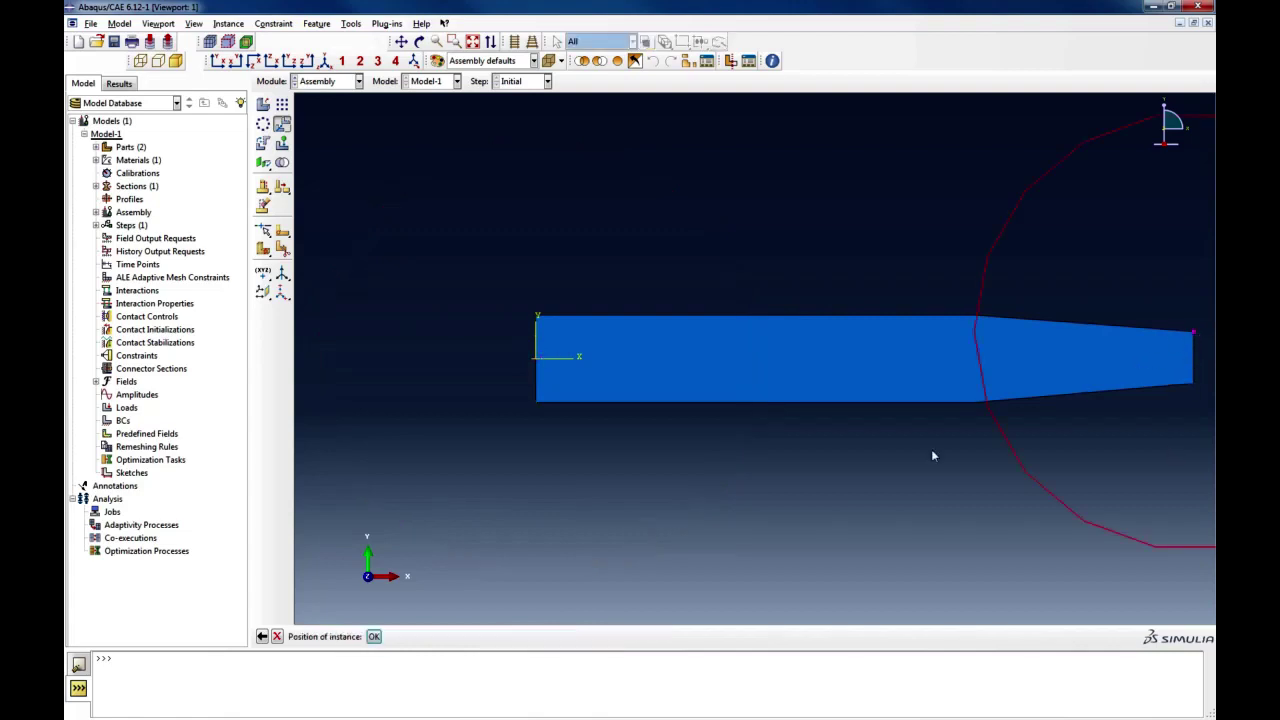
click(472, 41)
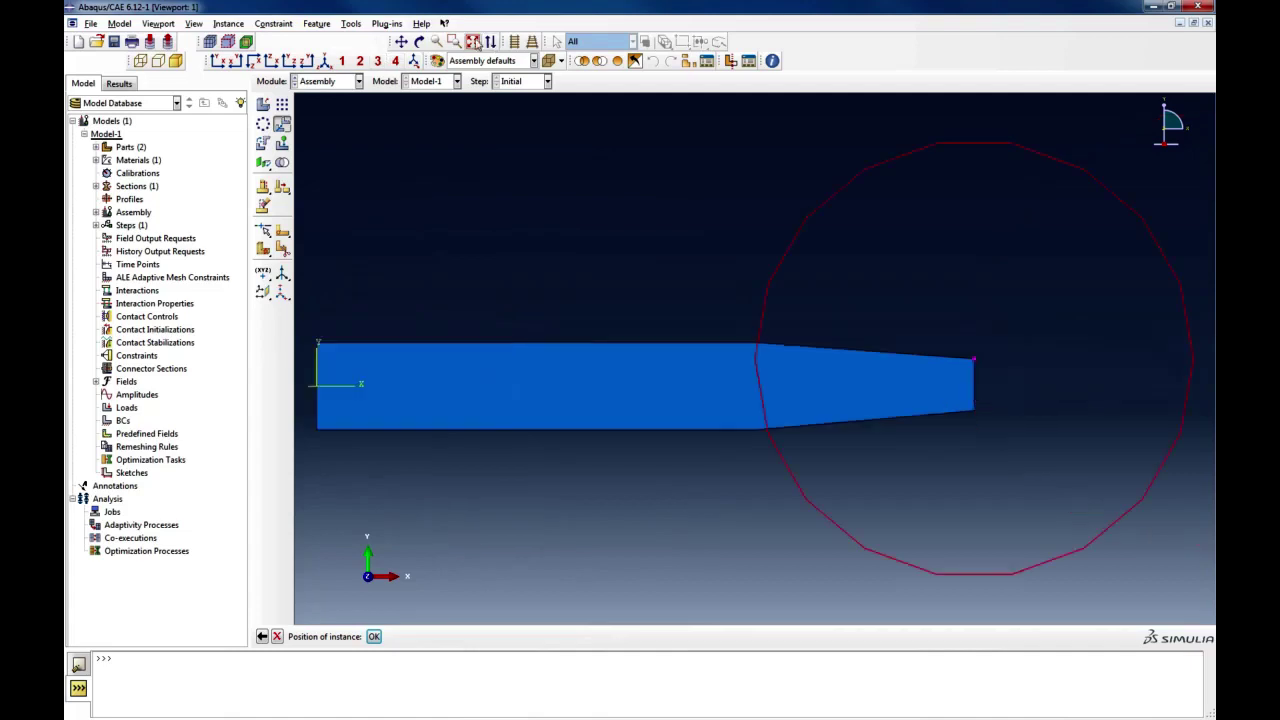
click(373, 636)
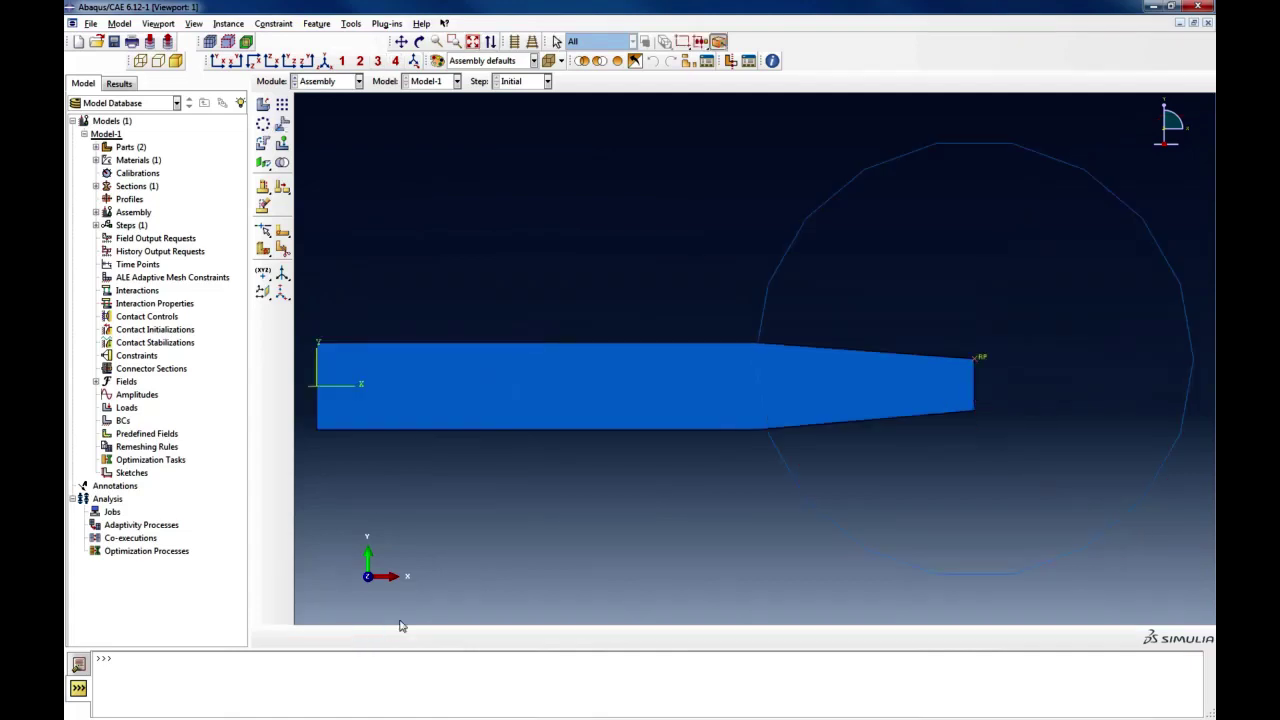
click(282, 123)
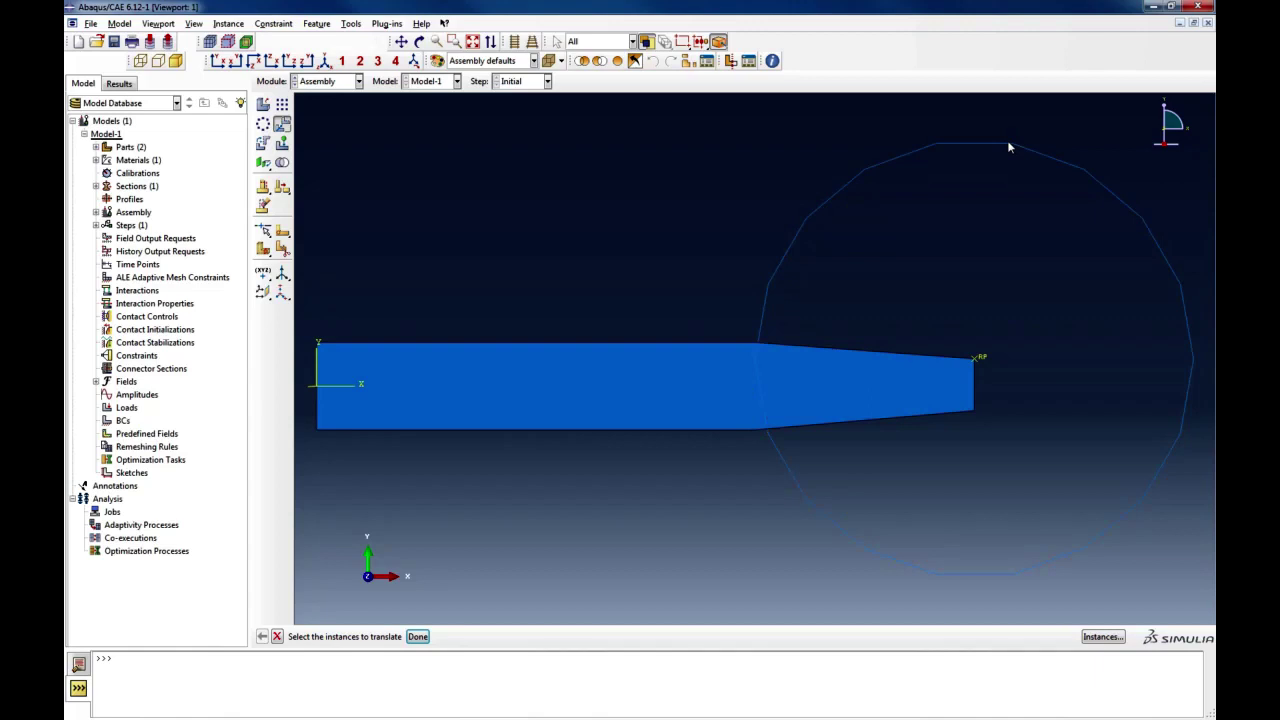
click(417, 637)
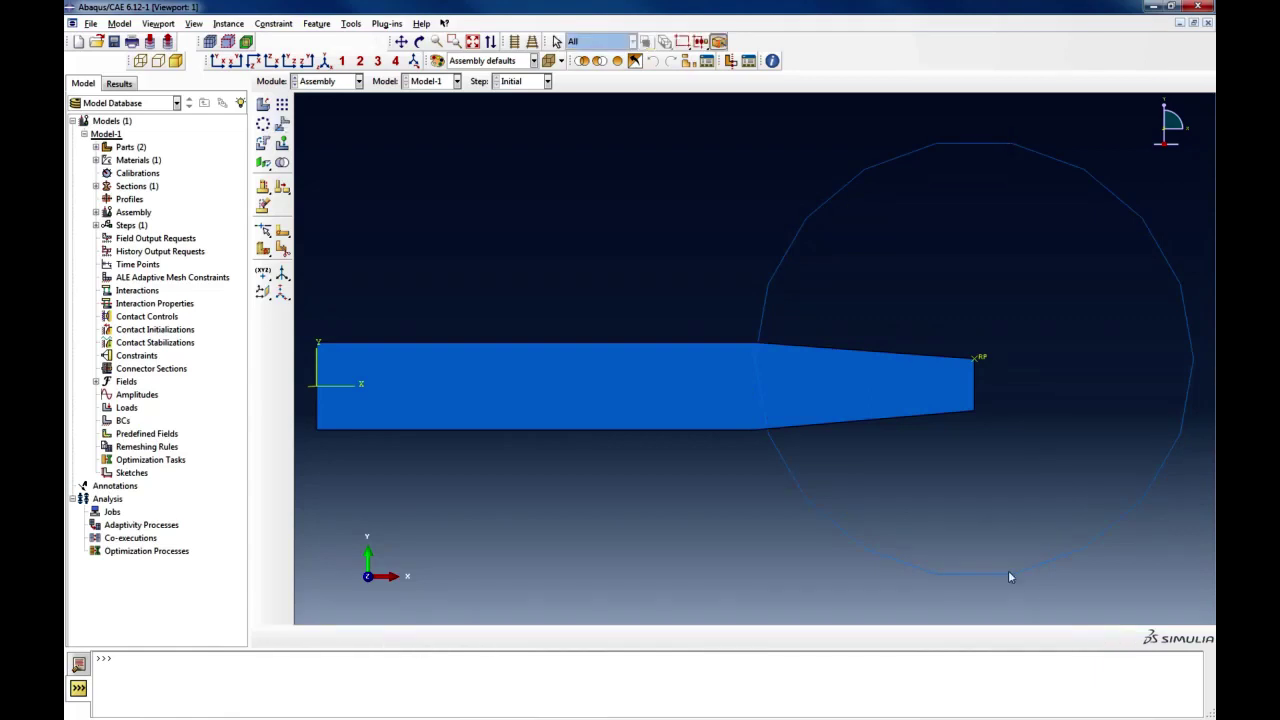
click(282, 123)
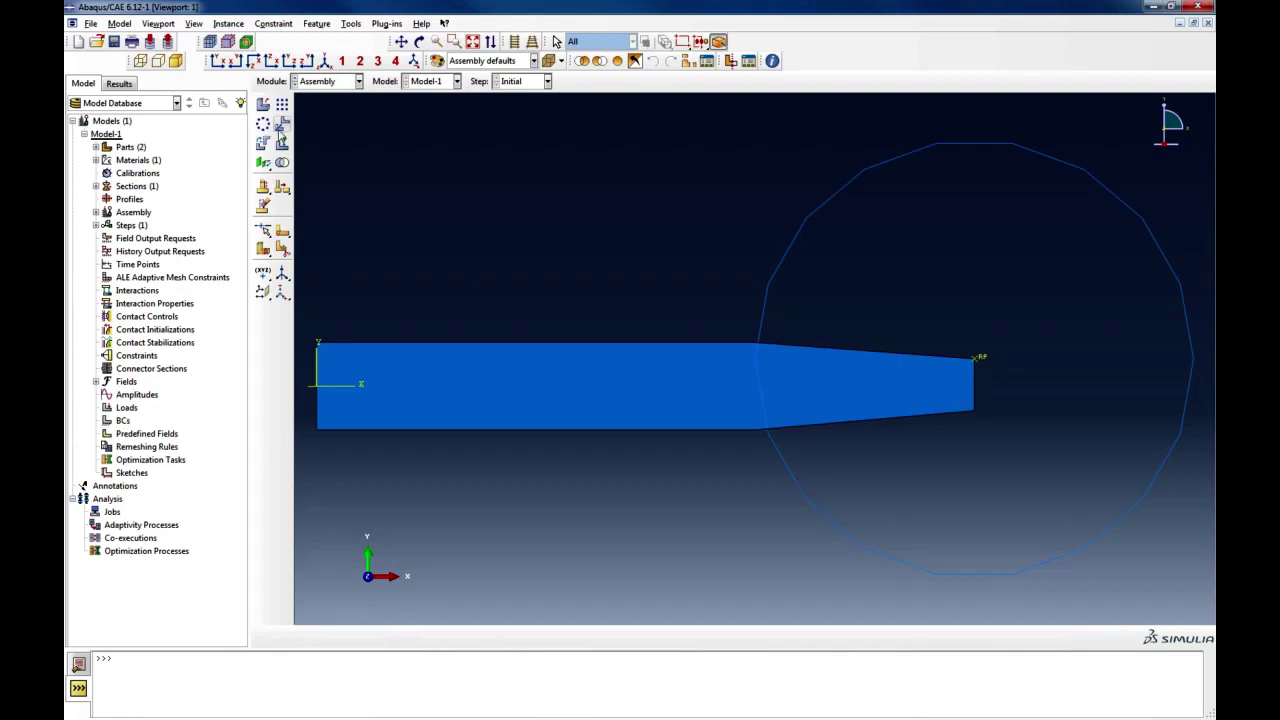
click(947, 145)
click(417, 636)
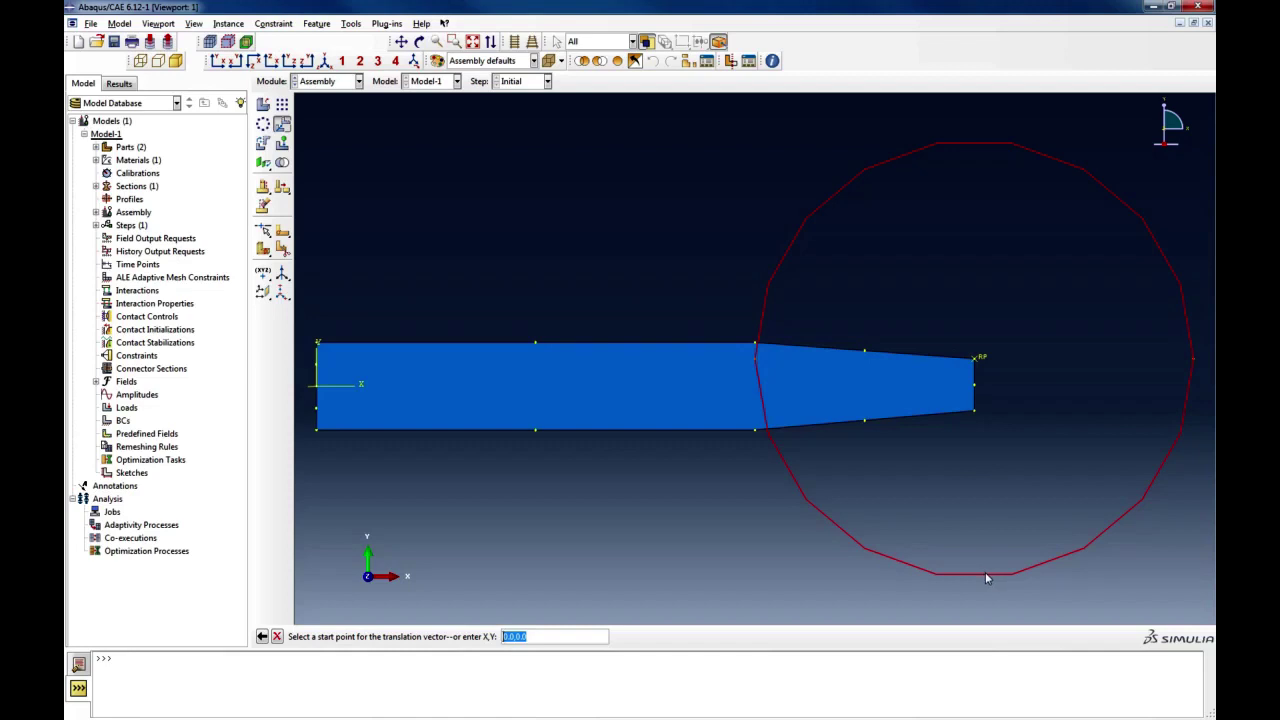
Switch to the Part module and open the section sketch of the roller's Wire-1 feature for editing
click(345, 81)
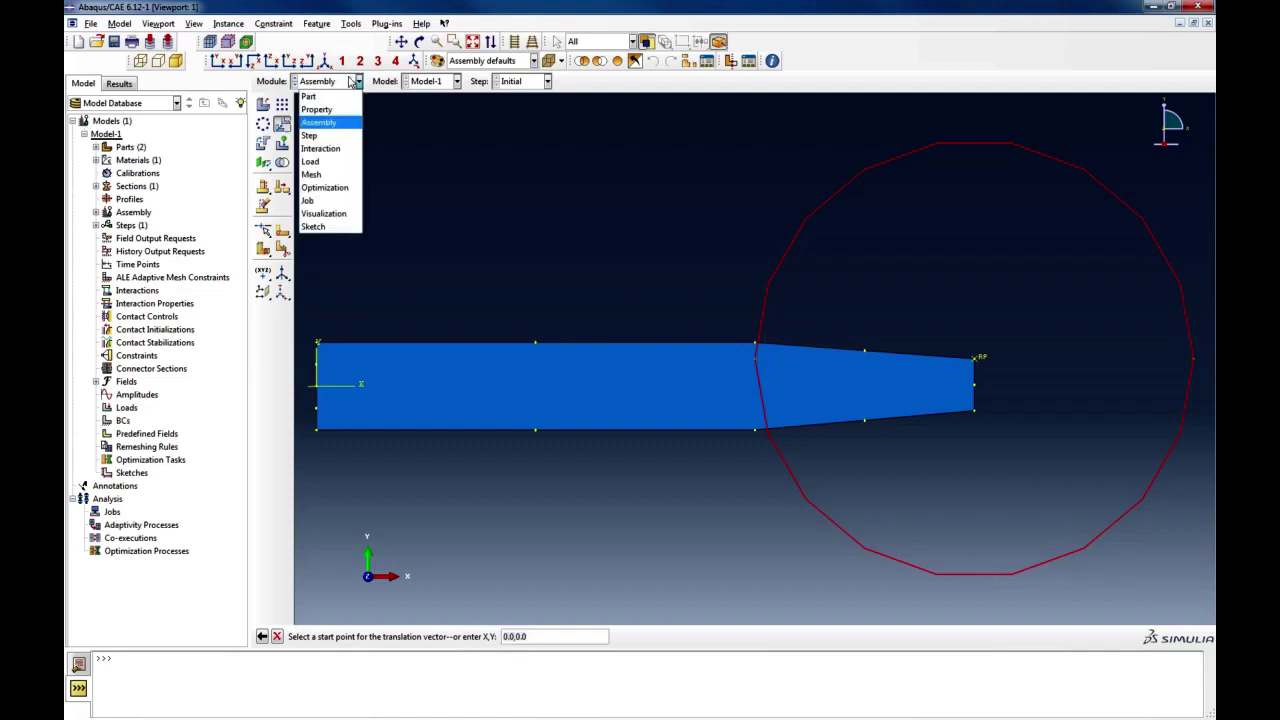
click(338, 103)
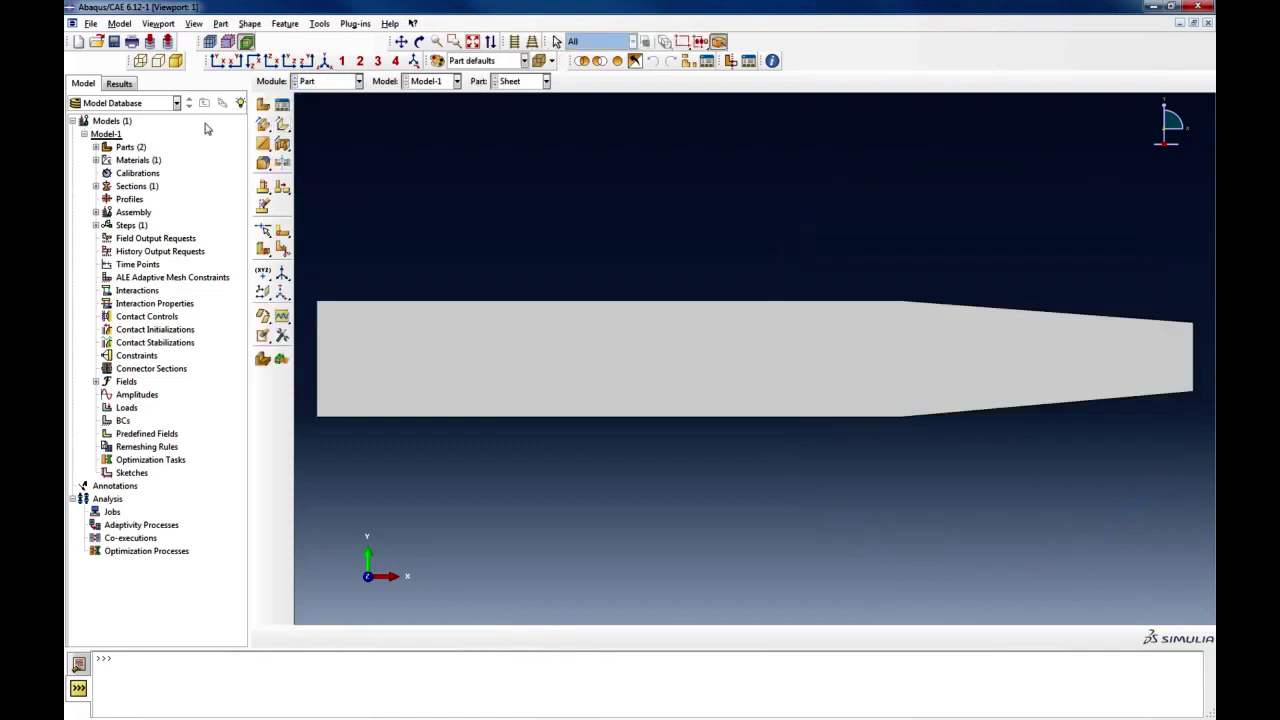
click(96, 147)
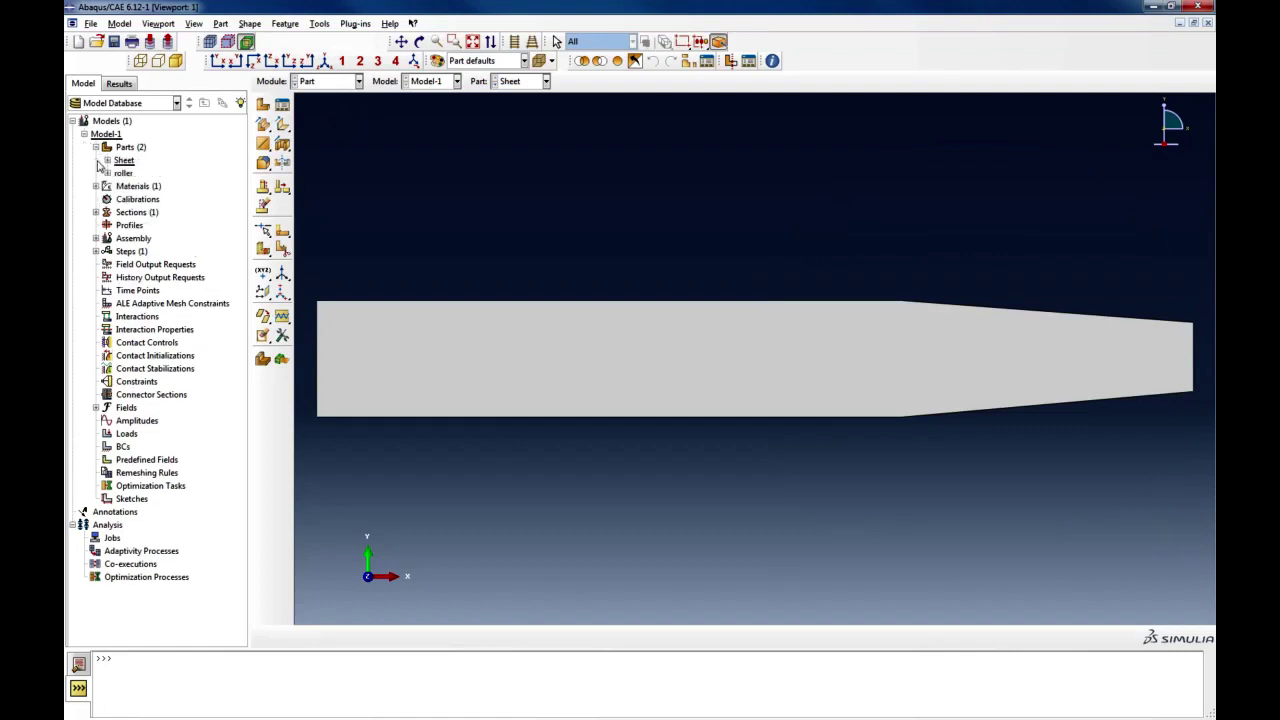
click(107, 160)
click(107, 160)
click(107, 173)
click(118, 186)
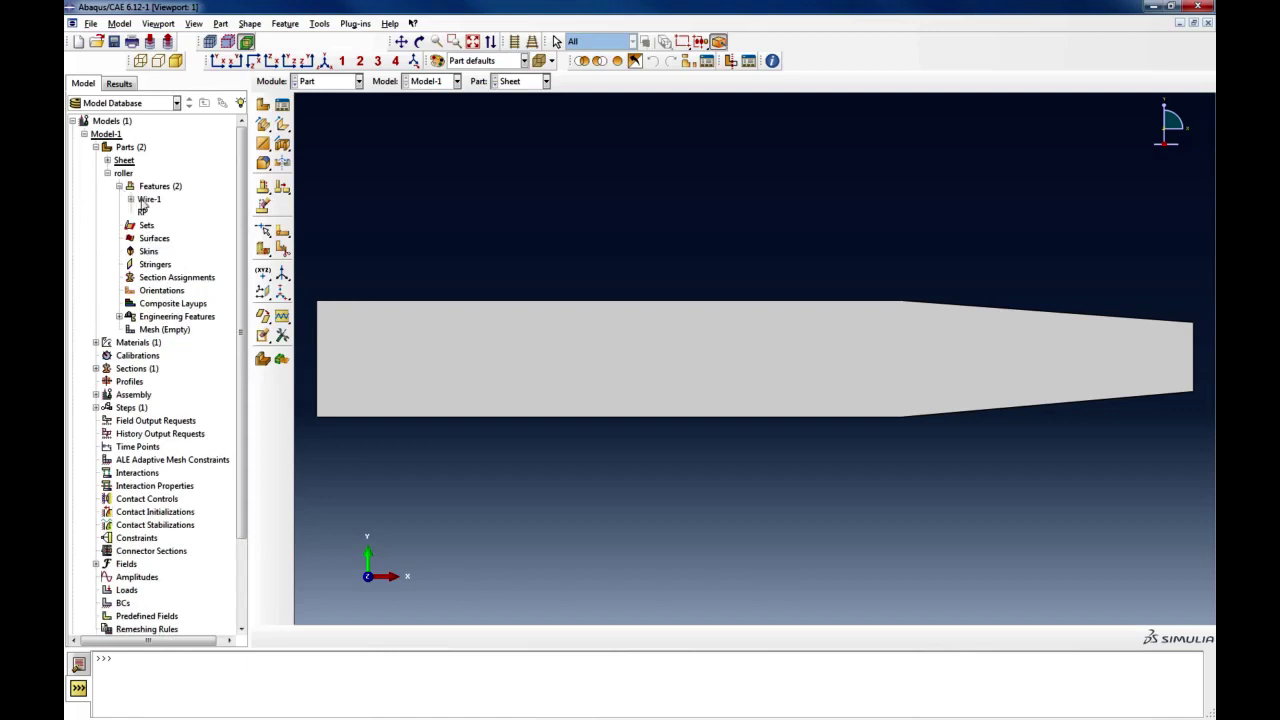
click(130, 199)
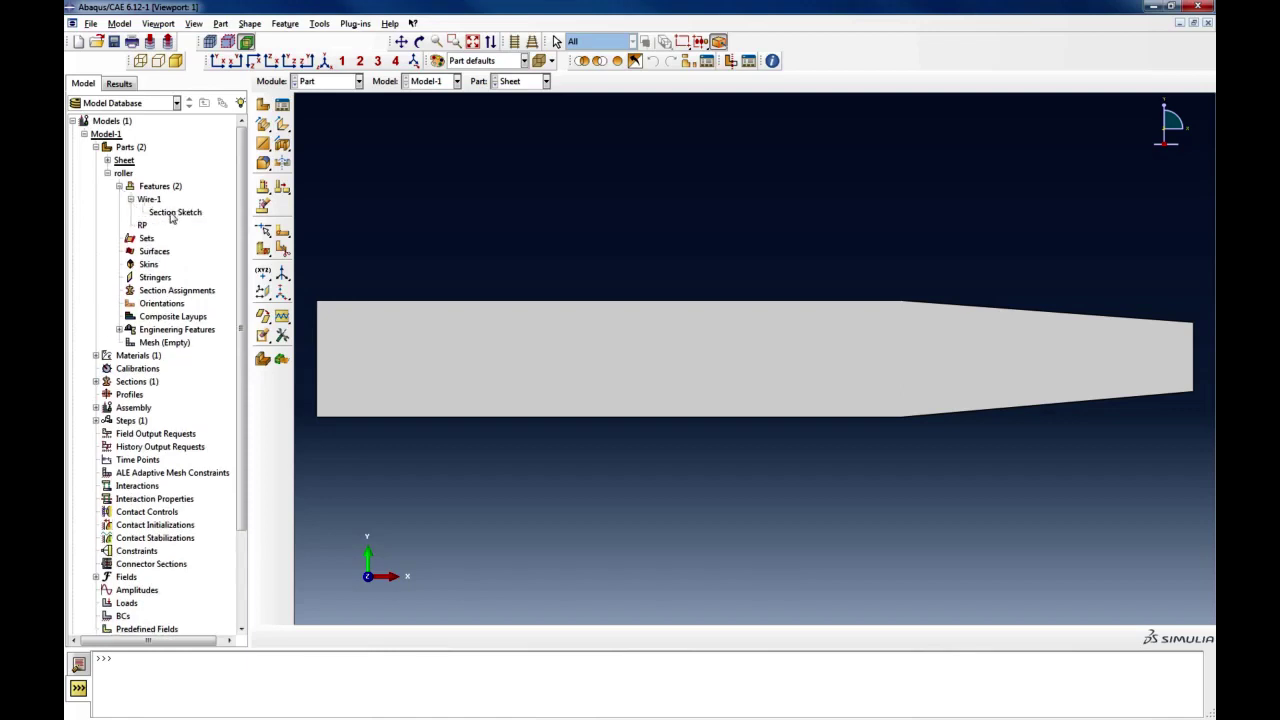
double_click(171, 214)
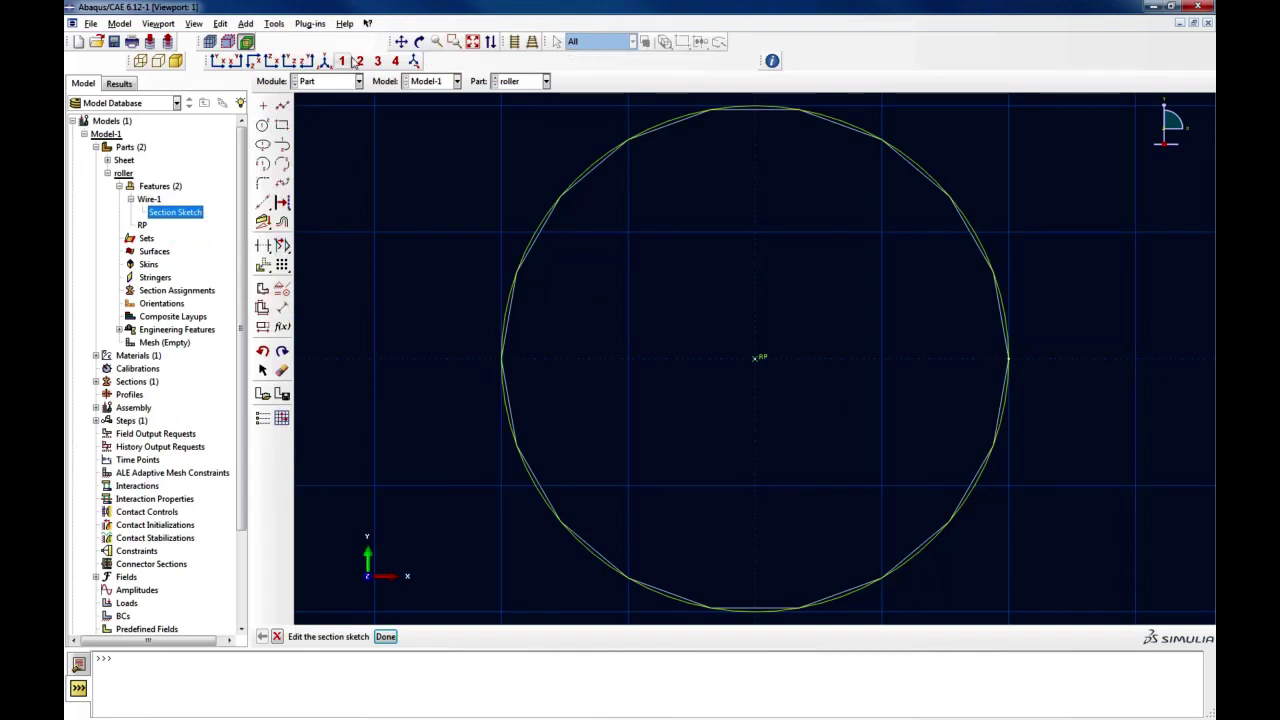
Query the distance between the roller's centre reference point and the vertex on its circle
click(246, 23)
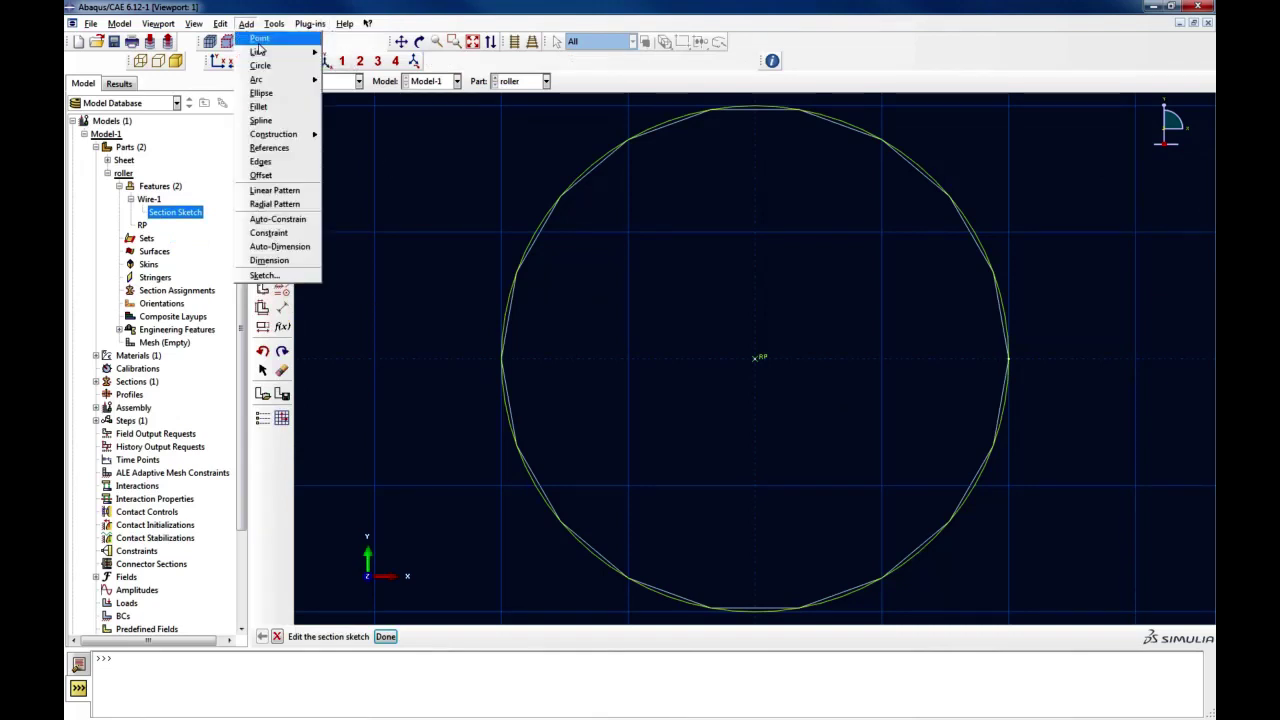
mouse_move(274, 23)
click(290, 66)
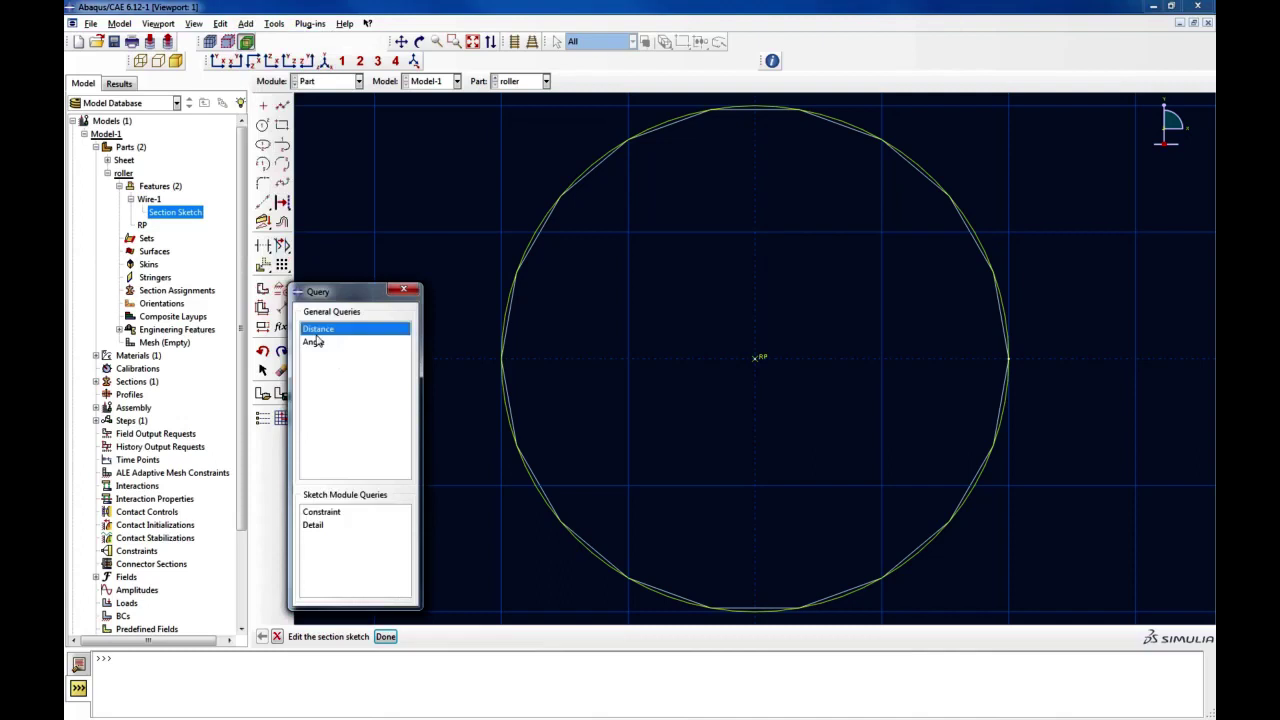
click(755, 359)
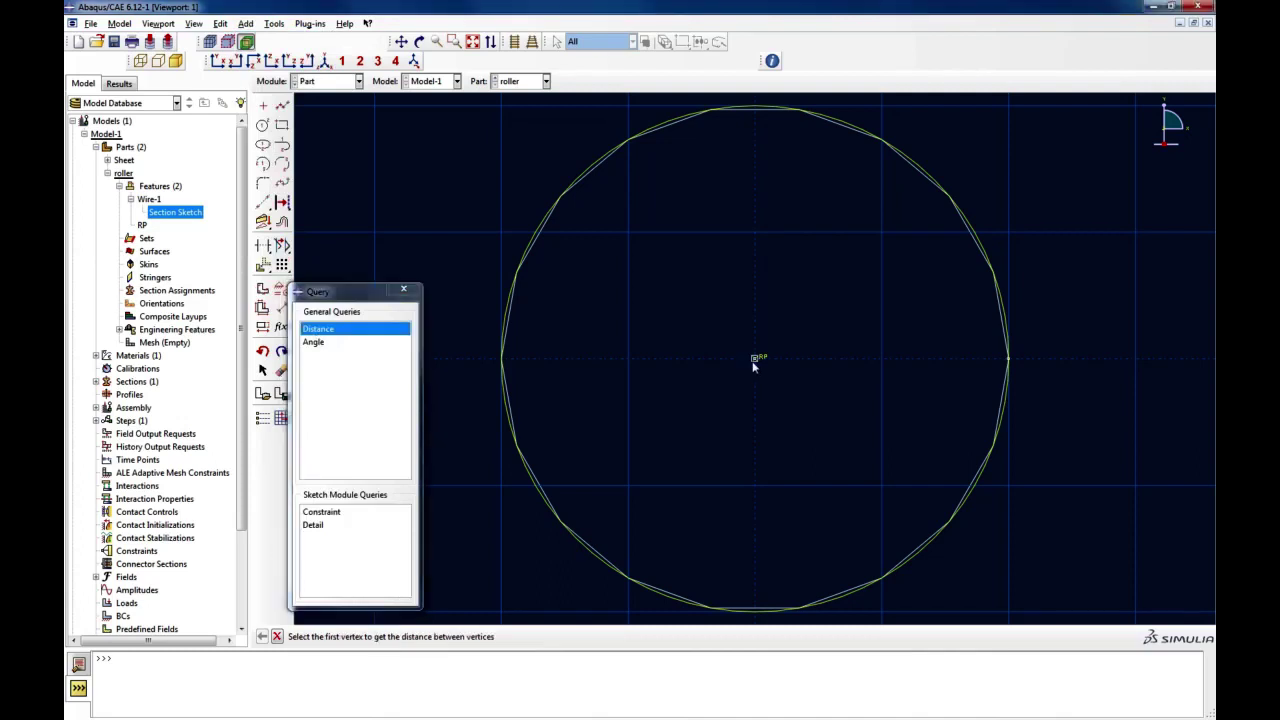
click(1008, 359)
click(755, 359)
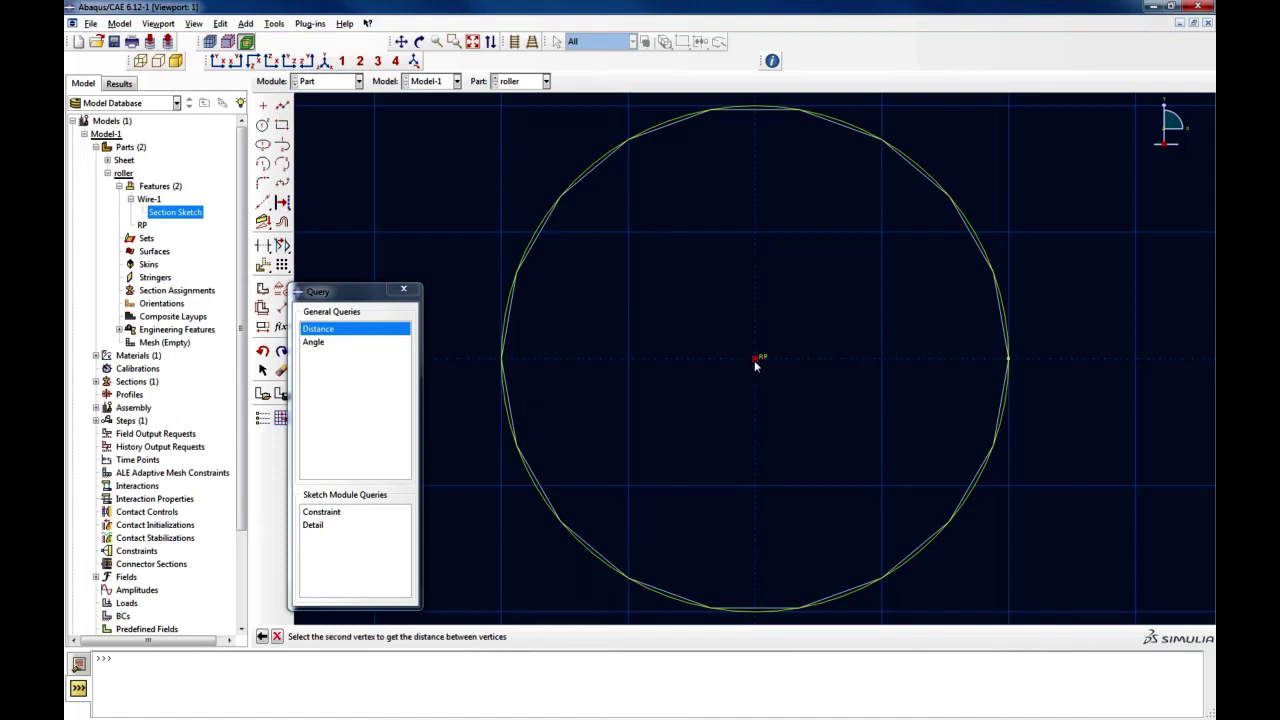
click(1008, 360)
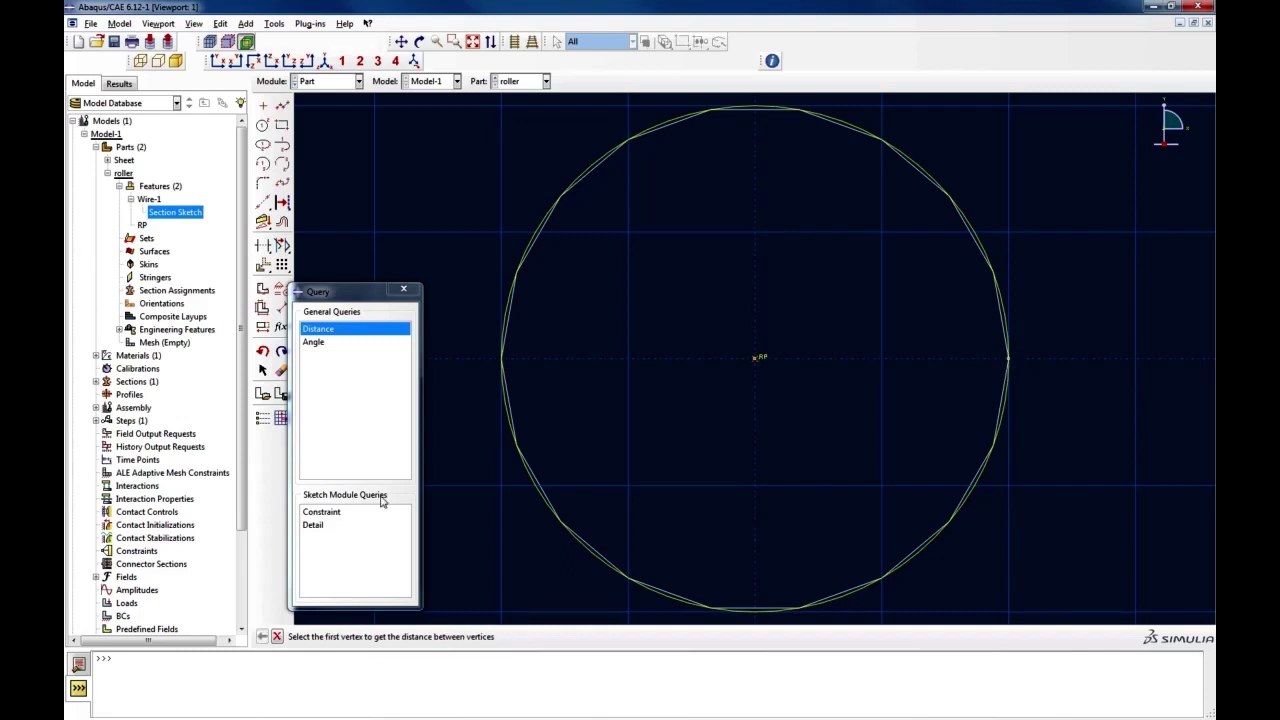
drag(368, 288, 418, 268)
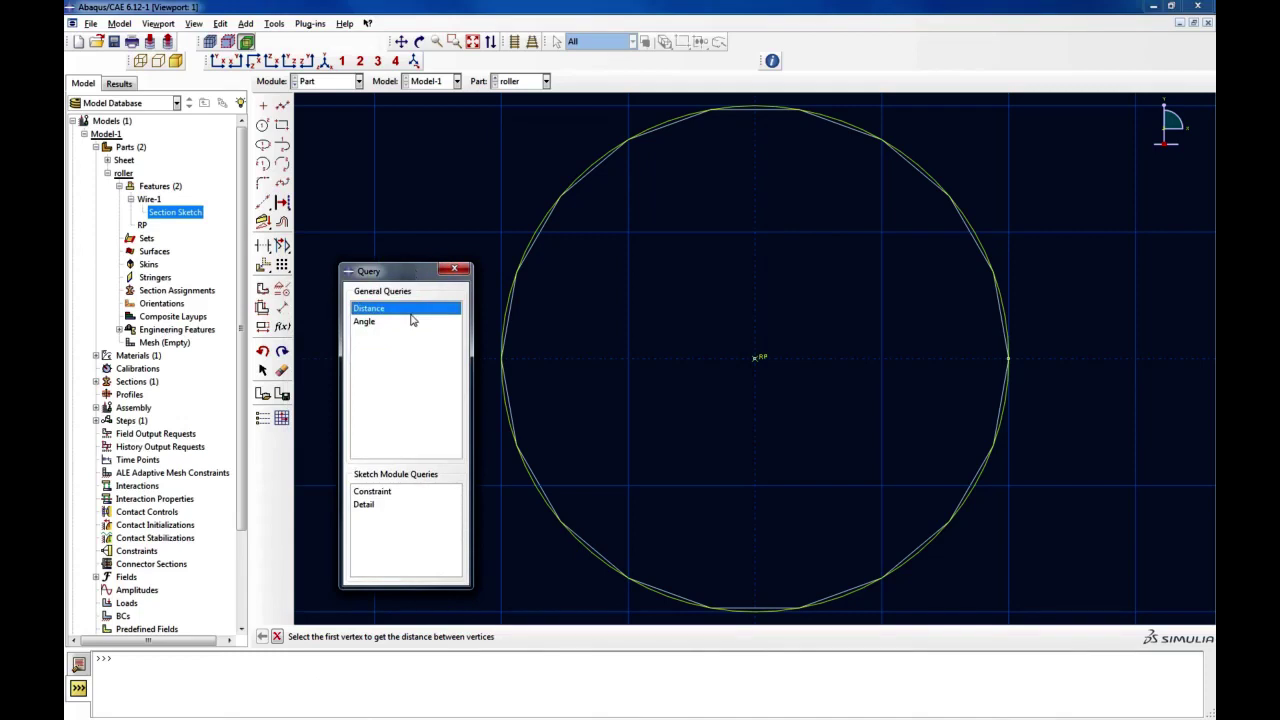
click(462, 268)
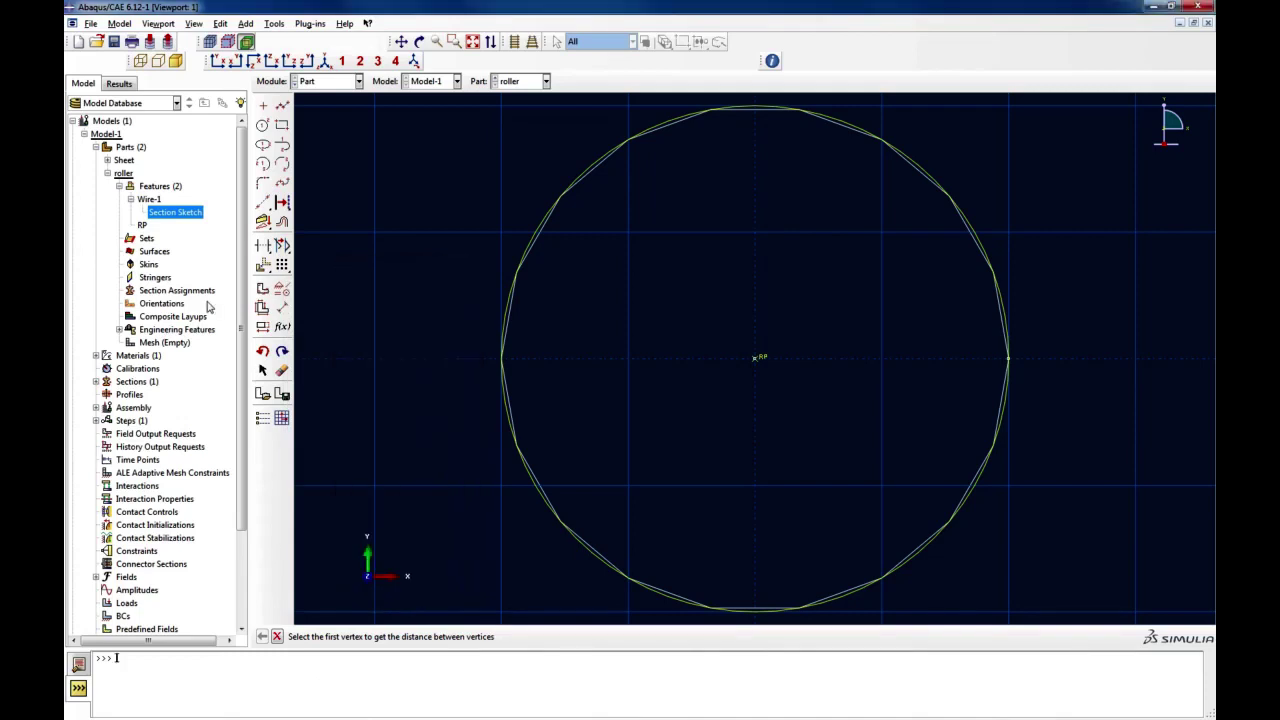
Dimension the horizontal distance from the roller's centre to the circle's vertex as 5, finish the sketch and regenerate the roller's features
click(282, 307)
click(755, 358)
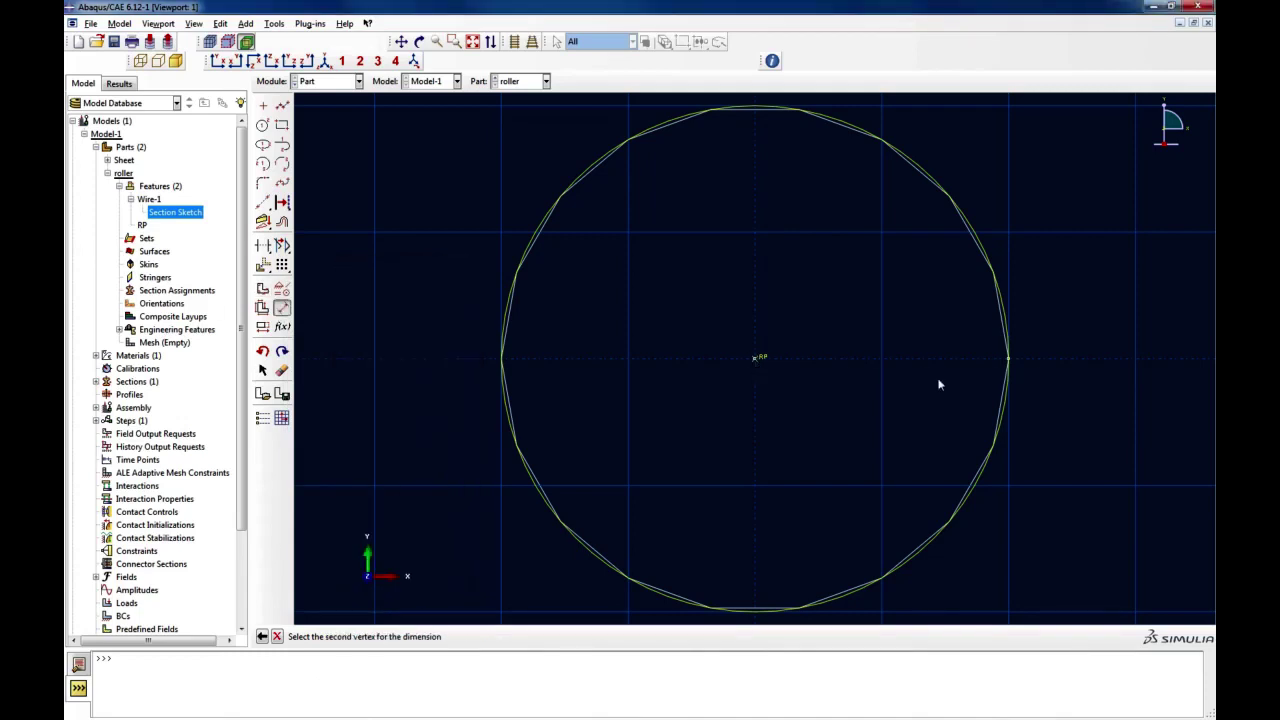
click(1007, 359)
click(896, 428)
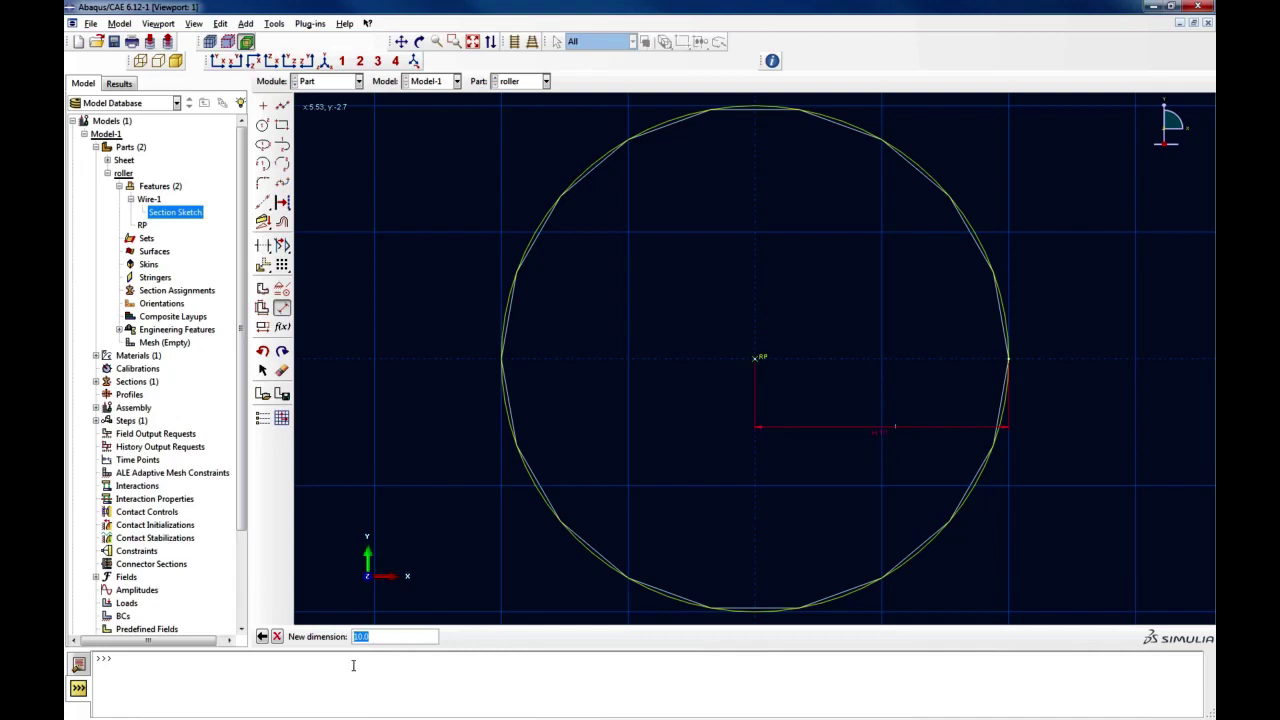
text(5)
key(Return)
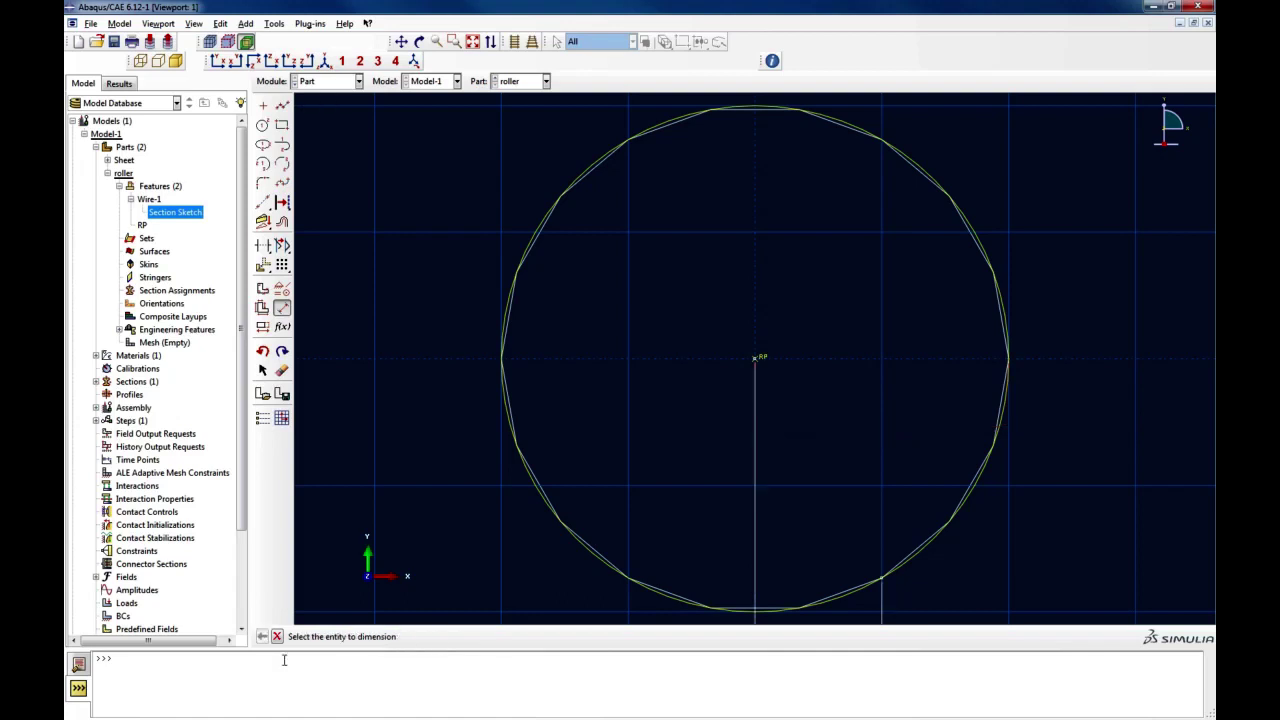
click(277, 638)
click(388, 641)
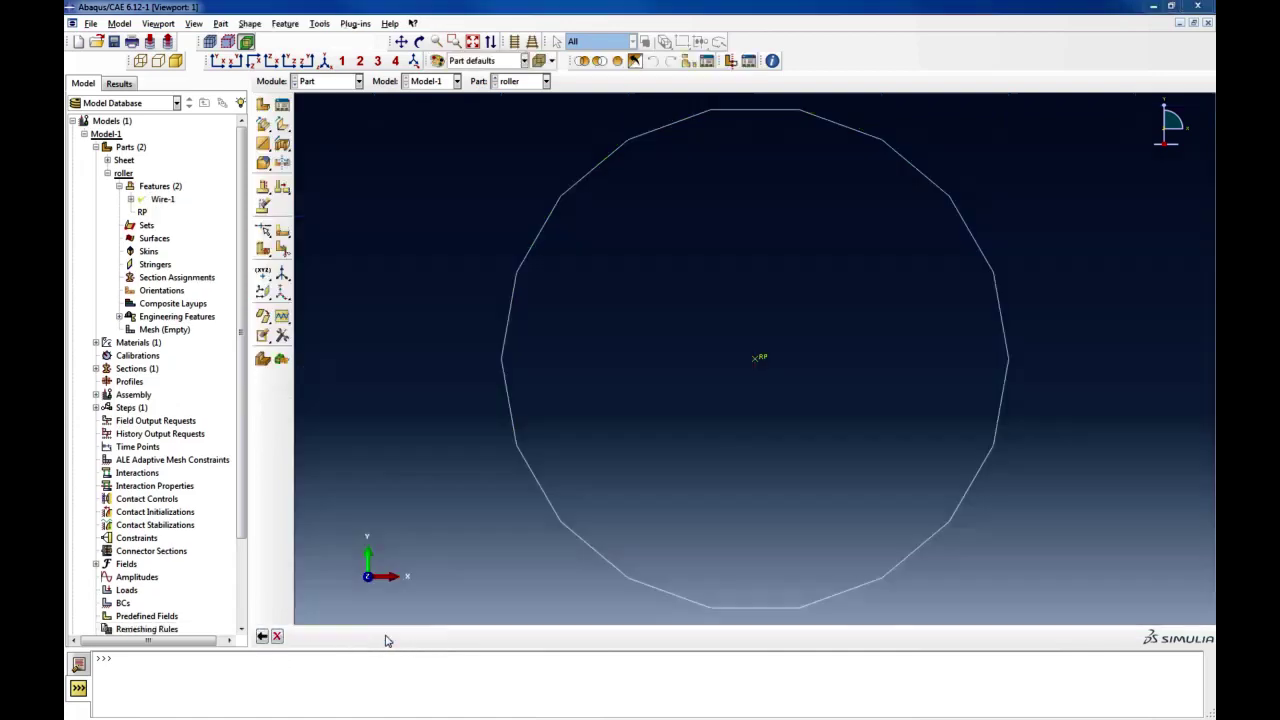
right_click(158, 186)
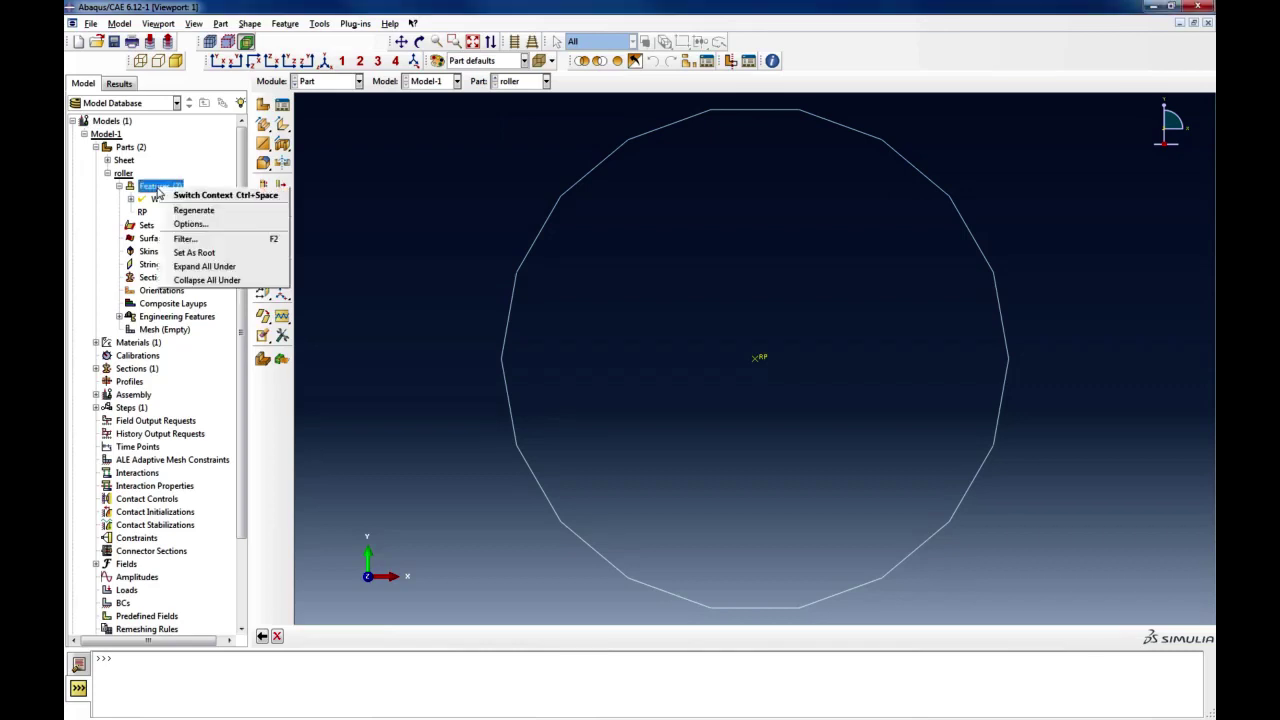
click(200, 211)
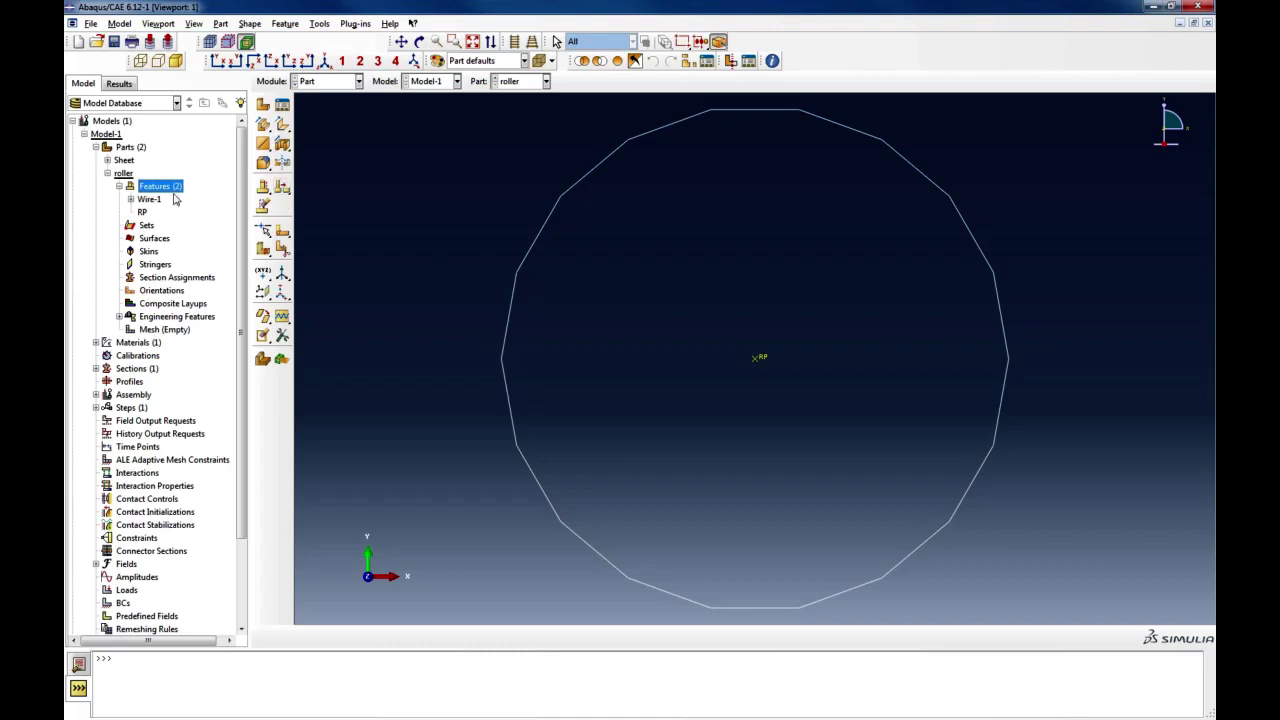
Reopen the roller's section sketch and regenerate the part's features, agreeing to cancel the open sketch edit
click(130, 199)
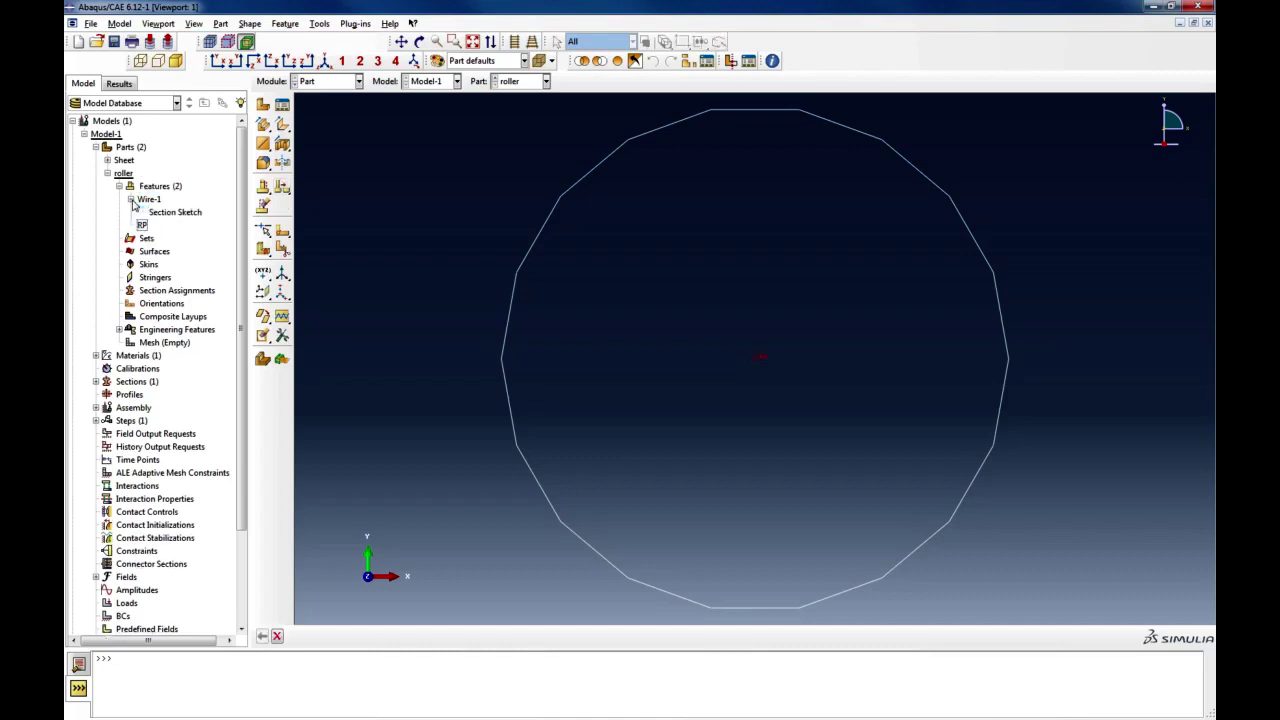
click(156, 213)
right_click(156, 214)
click(170, 231)
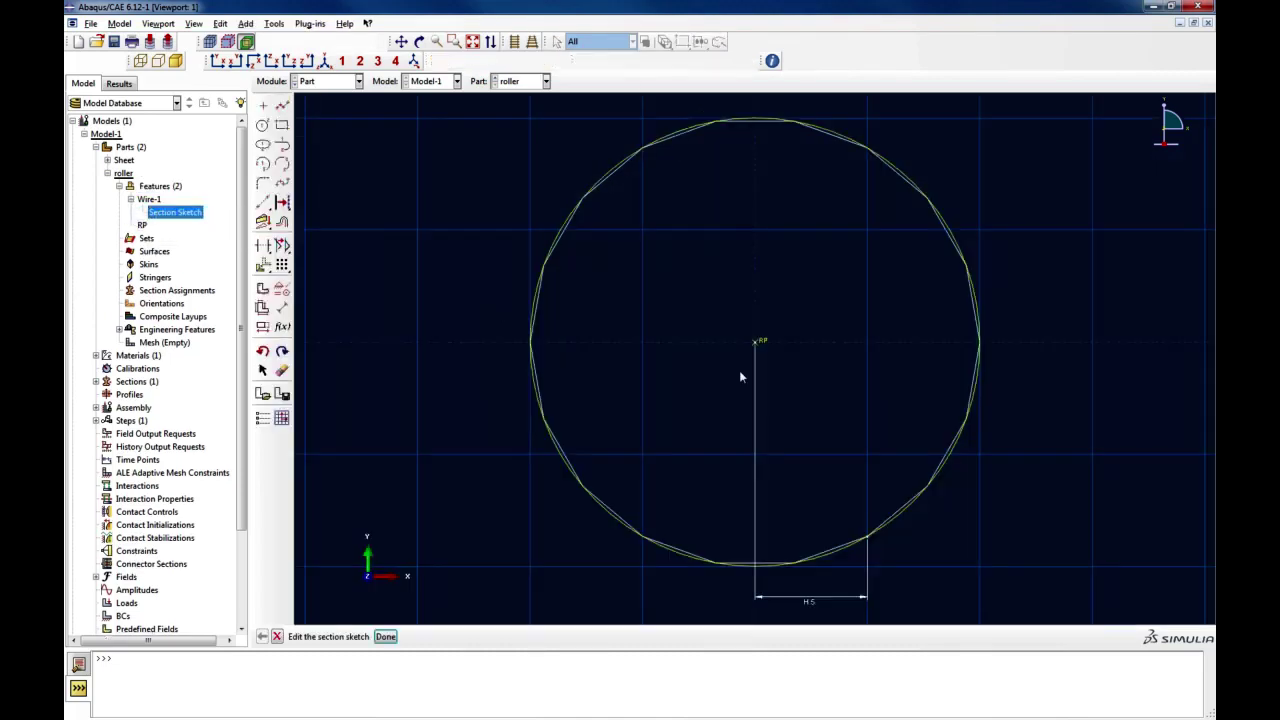
right_click(145, 188)
click(178, 211)
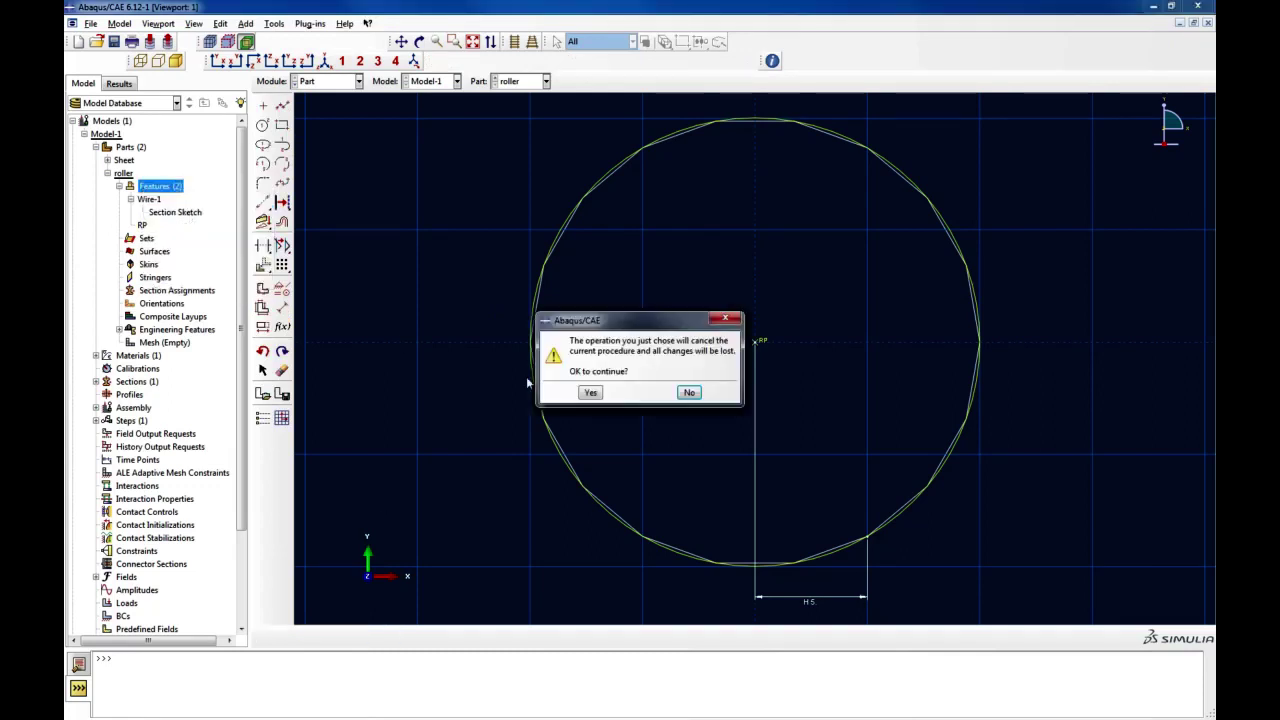
click(593, 393)
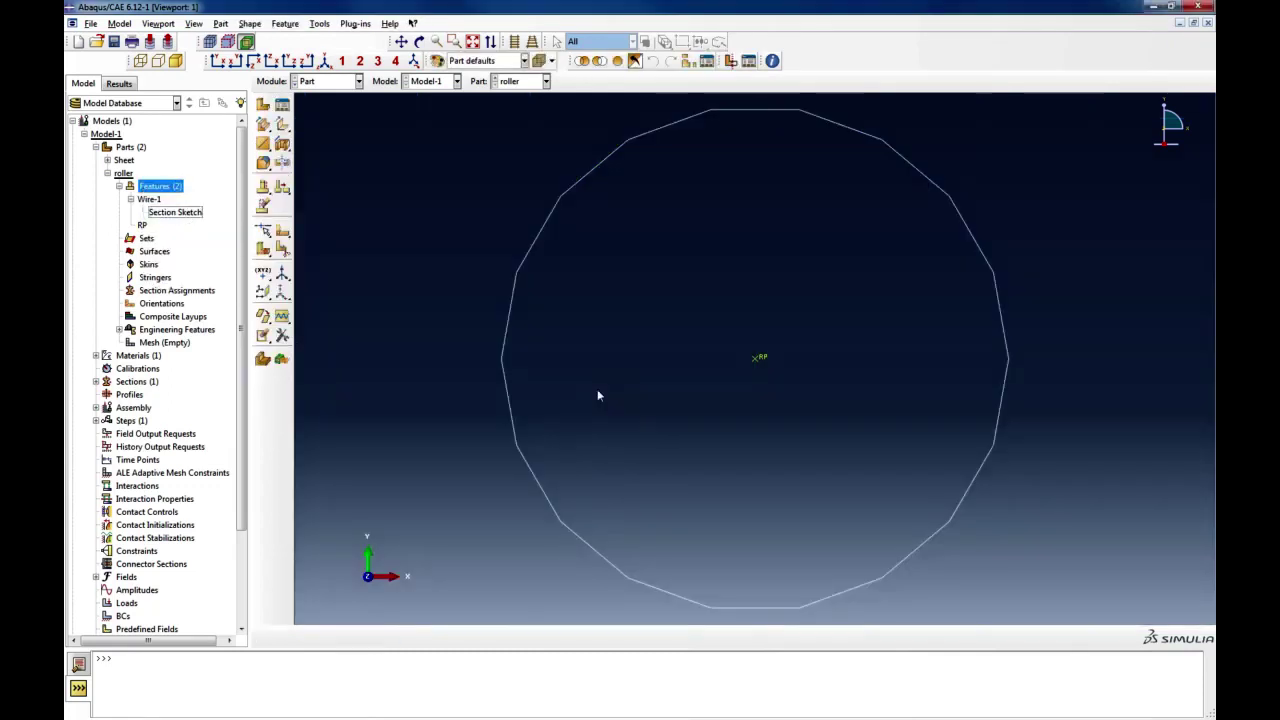
Edit the roller's section sketch again, decline cancelling the edit when regenerating, and accept the sketch
click(165, 213)
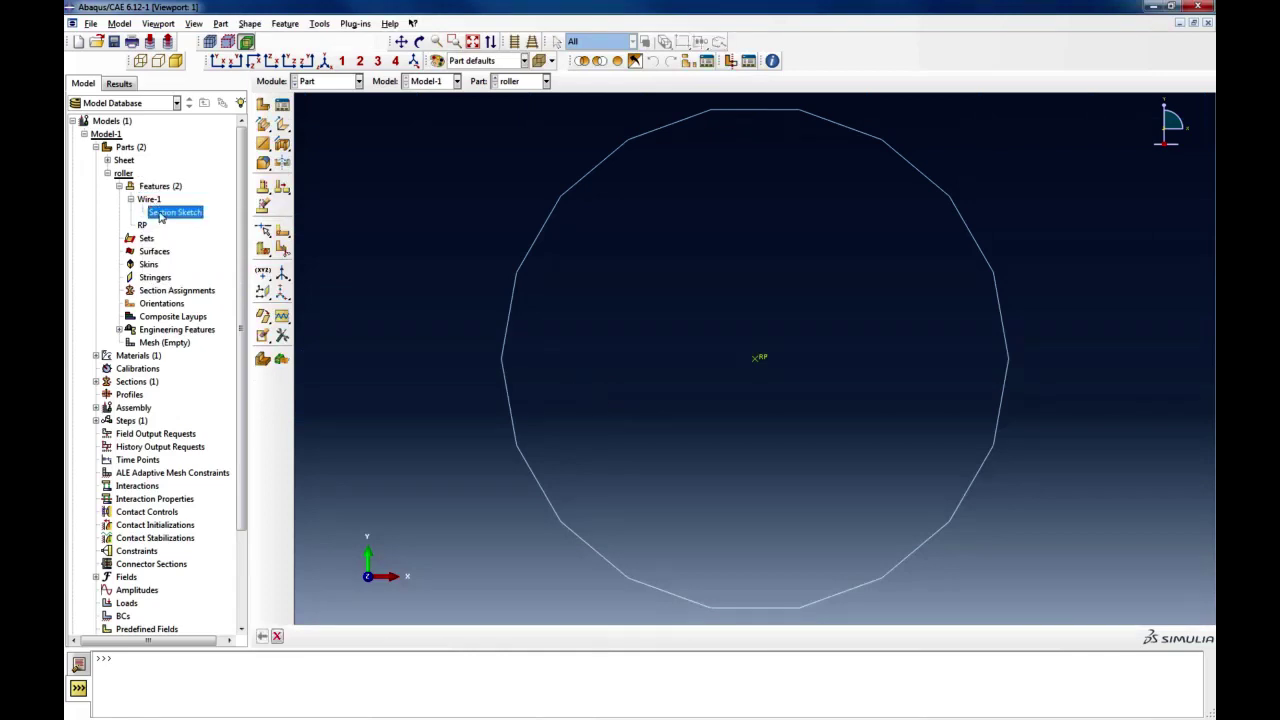
right_click(162, 213)
click(223, 239)
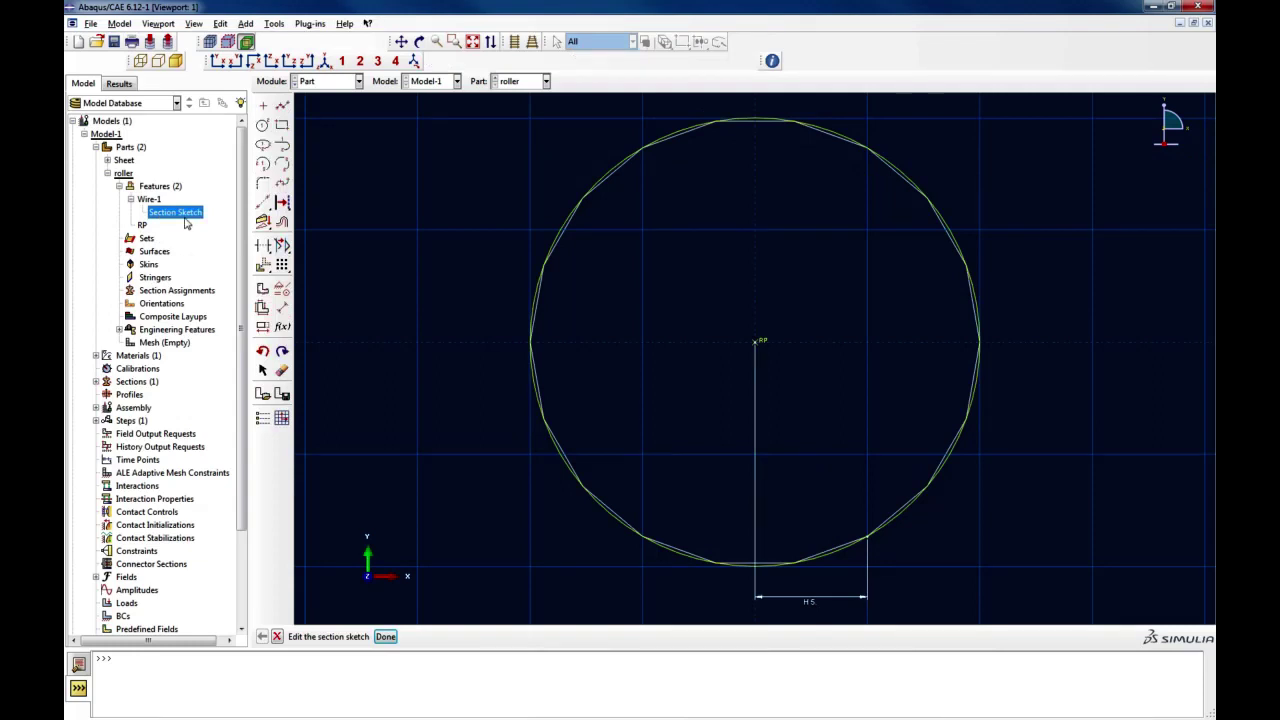
right_click(156, 186)
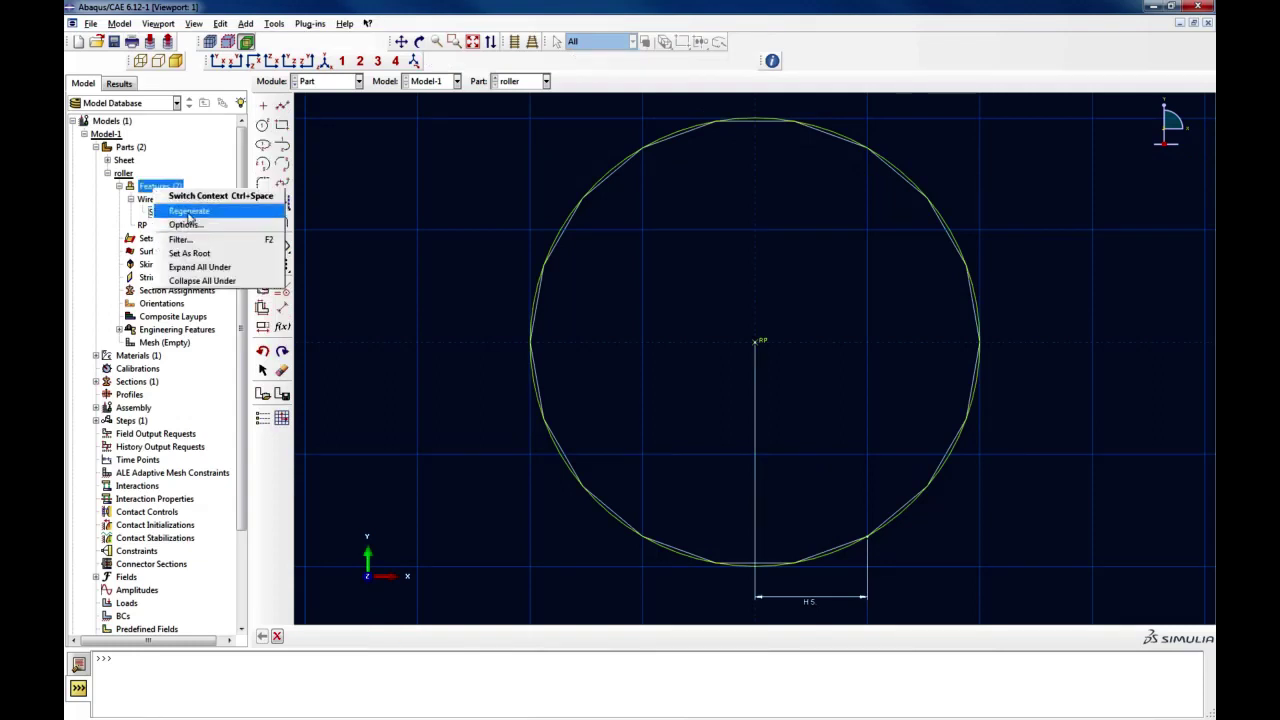
click(187, 212)
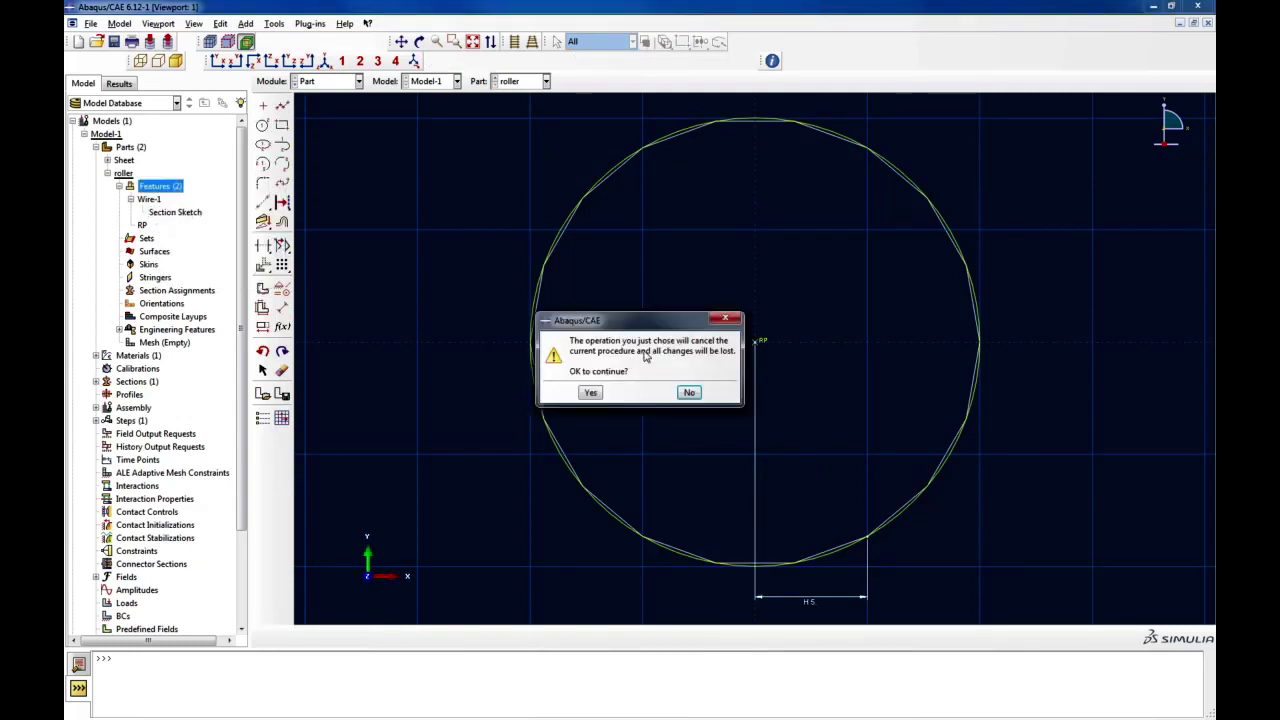
click(690, 391)
click(385, 636)
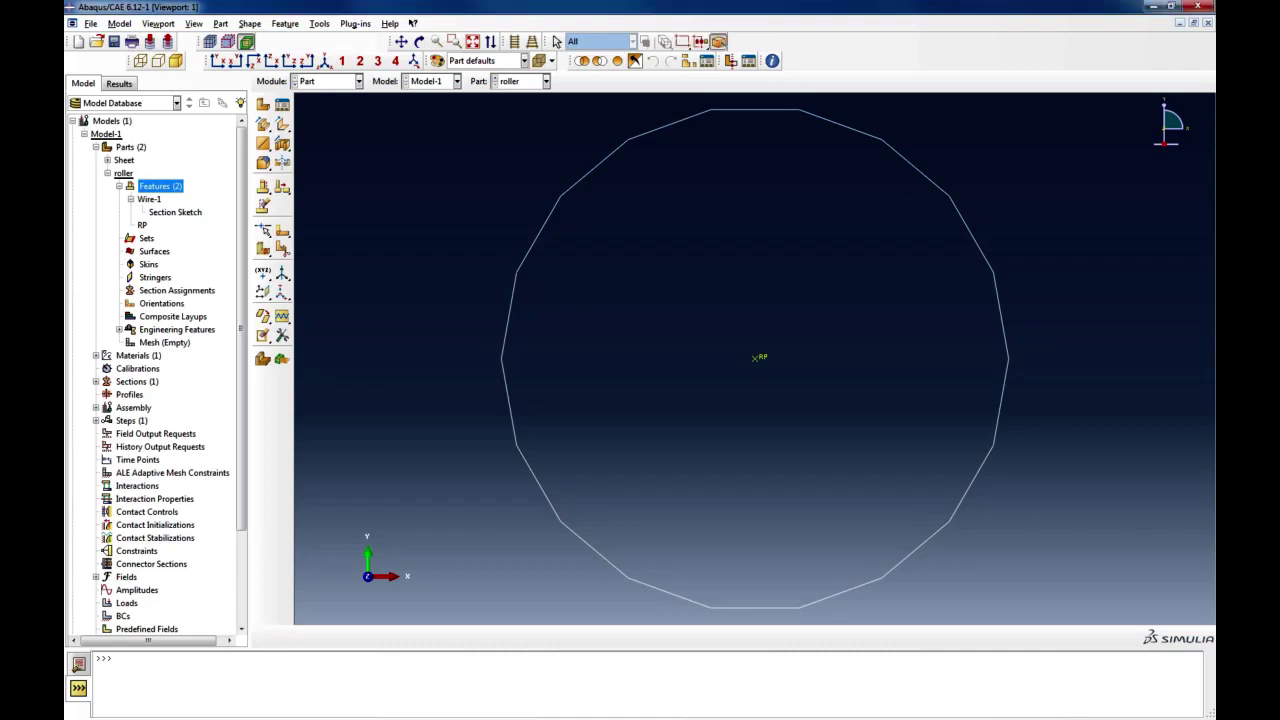
Regenerate the roller part's features and return to the Assembly module
right_click(150, 186)
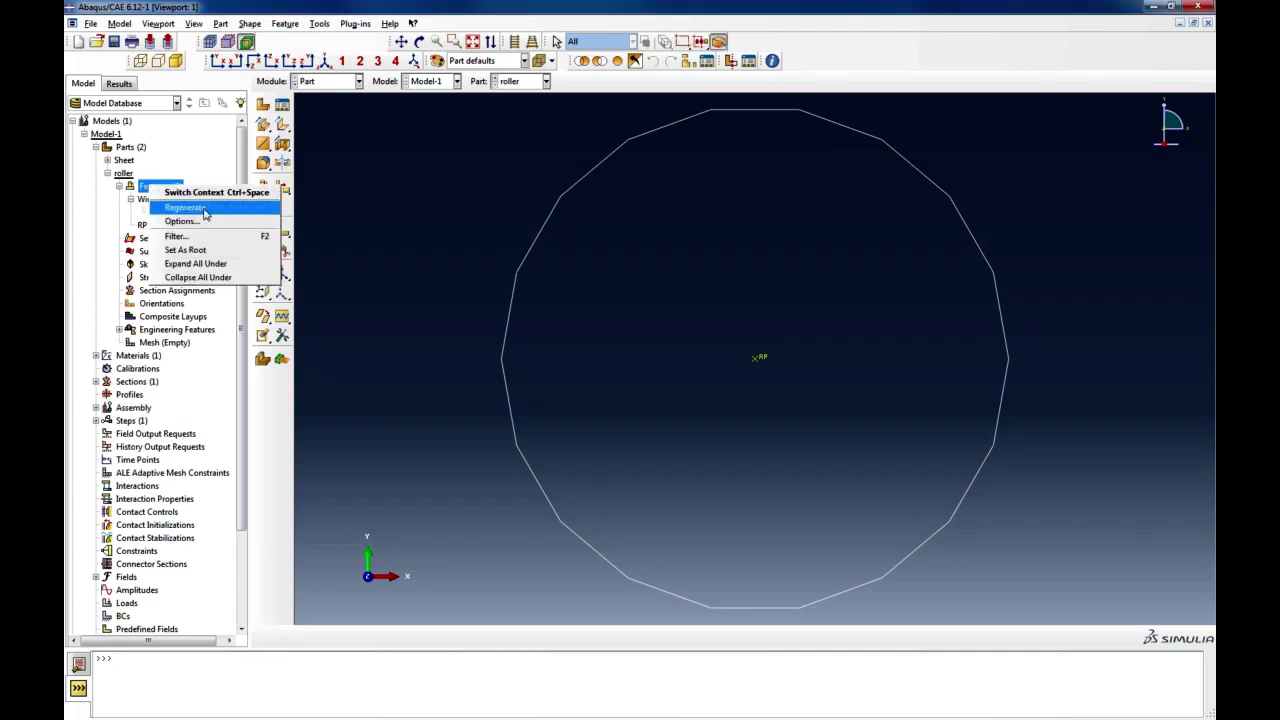
click(190, 208)
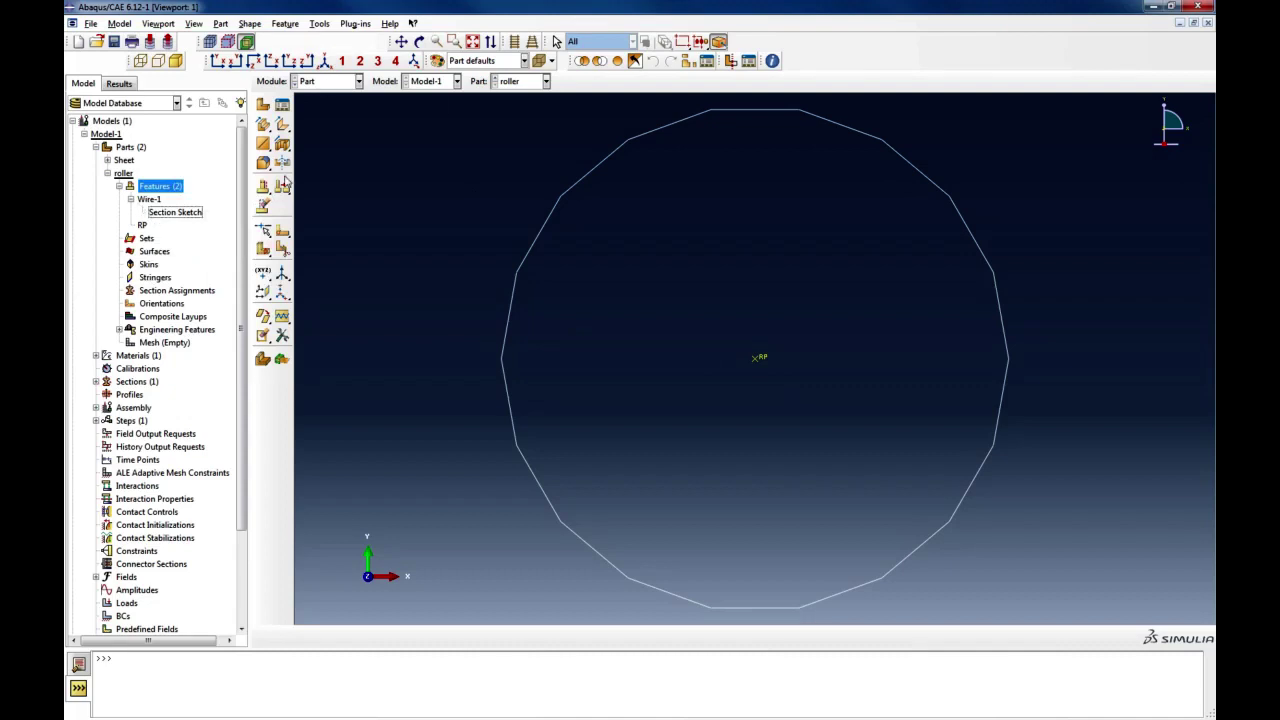
click(345, 82)
click(338, 121)
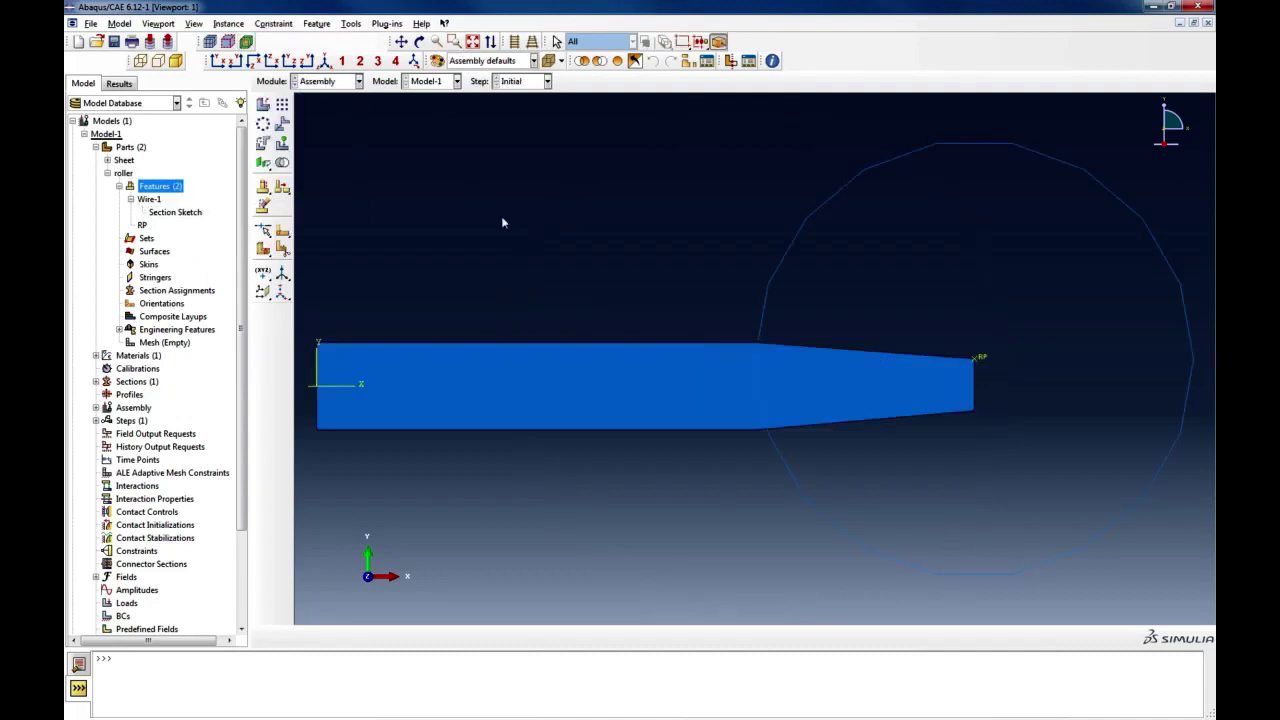
Switch to the roller part to check its regenerated geometry, and return to the Assembly module
right_click(152, 187)
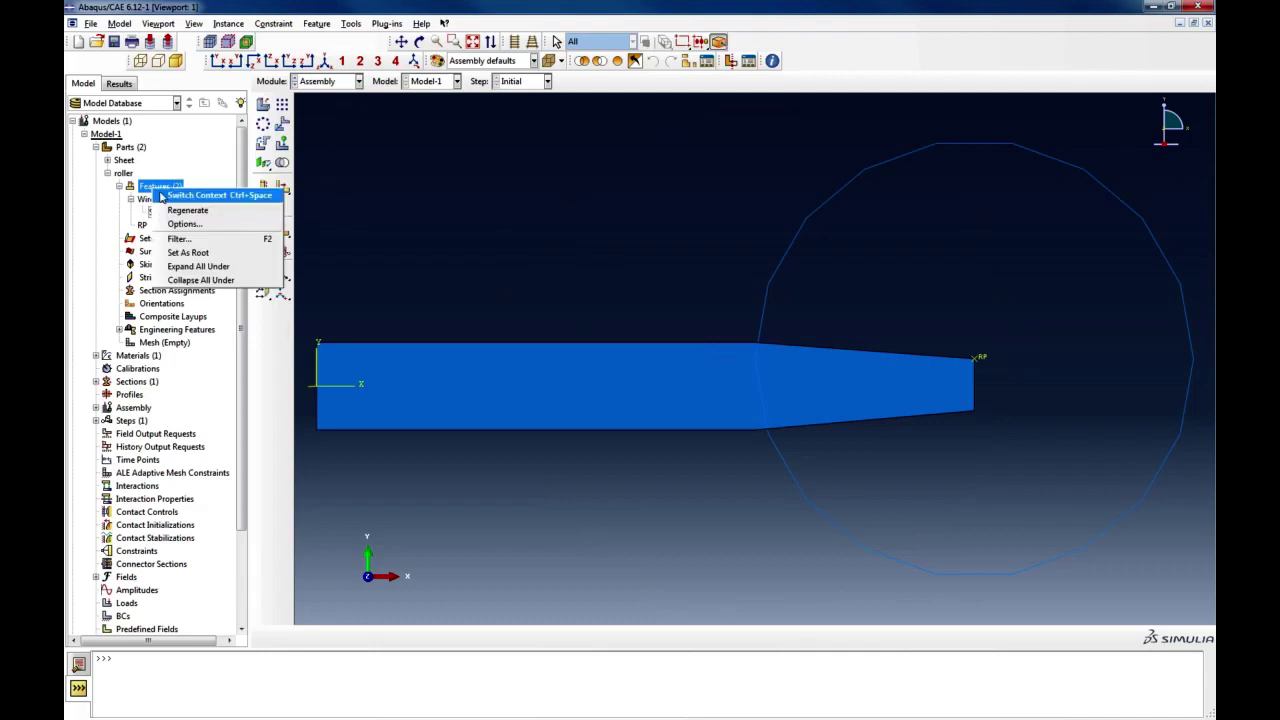
click(200, 195)
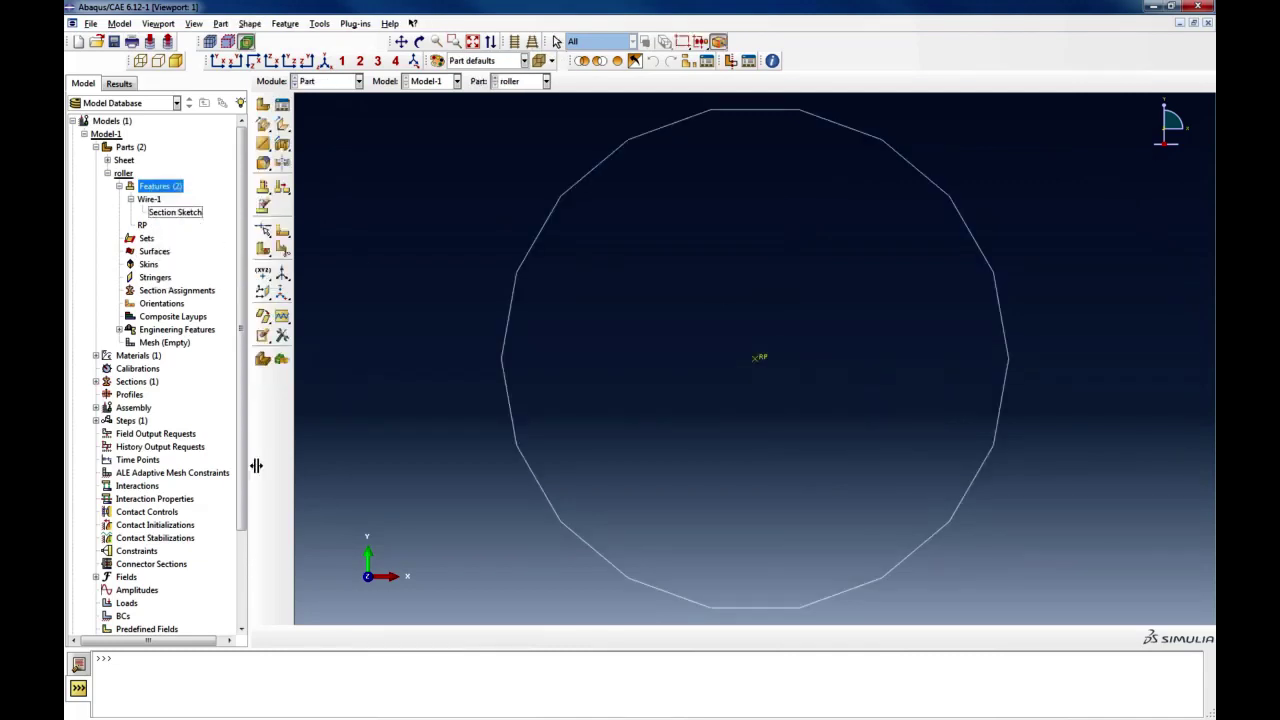
click(333, 82)
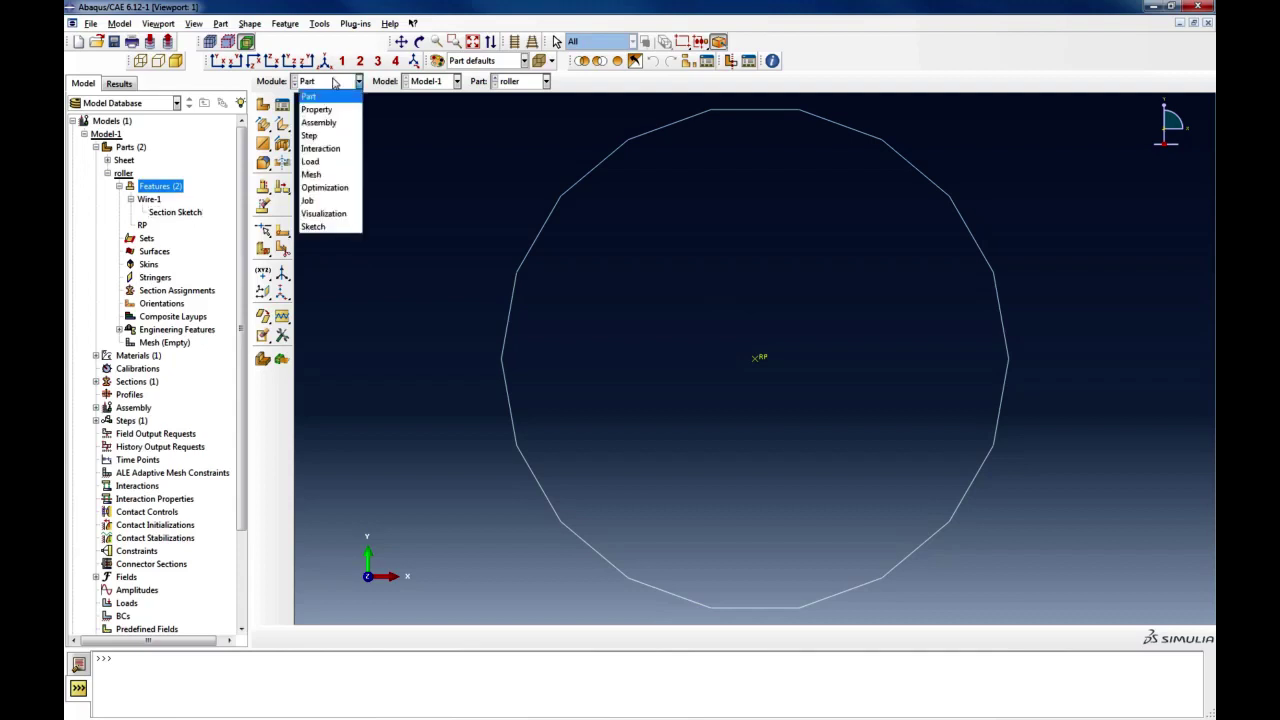
click(320, 122)
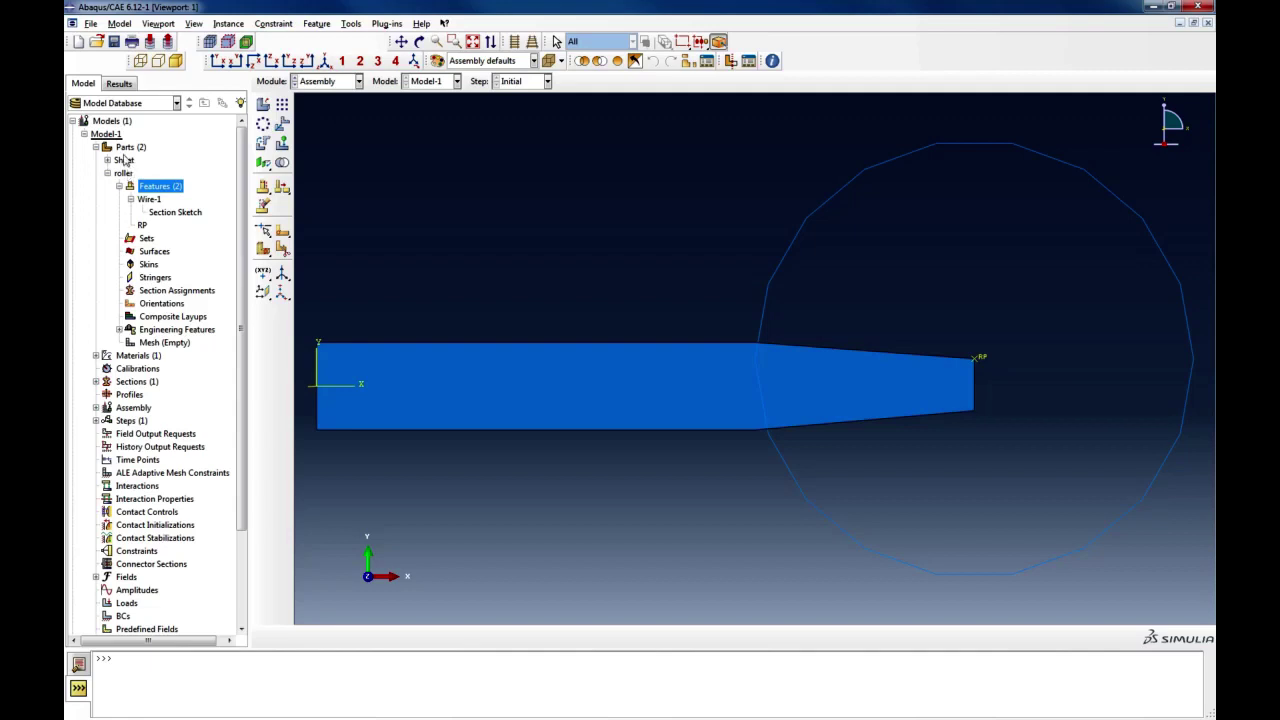
Reopen the roller's section sketch and delete the horizontal dimension between the centre and the circle's vertex
double_click(160, 213)
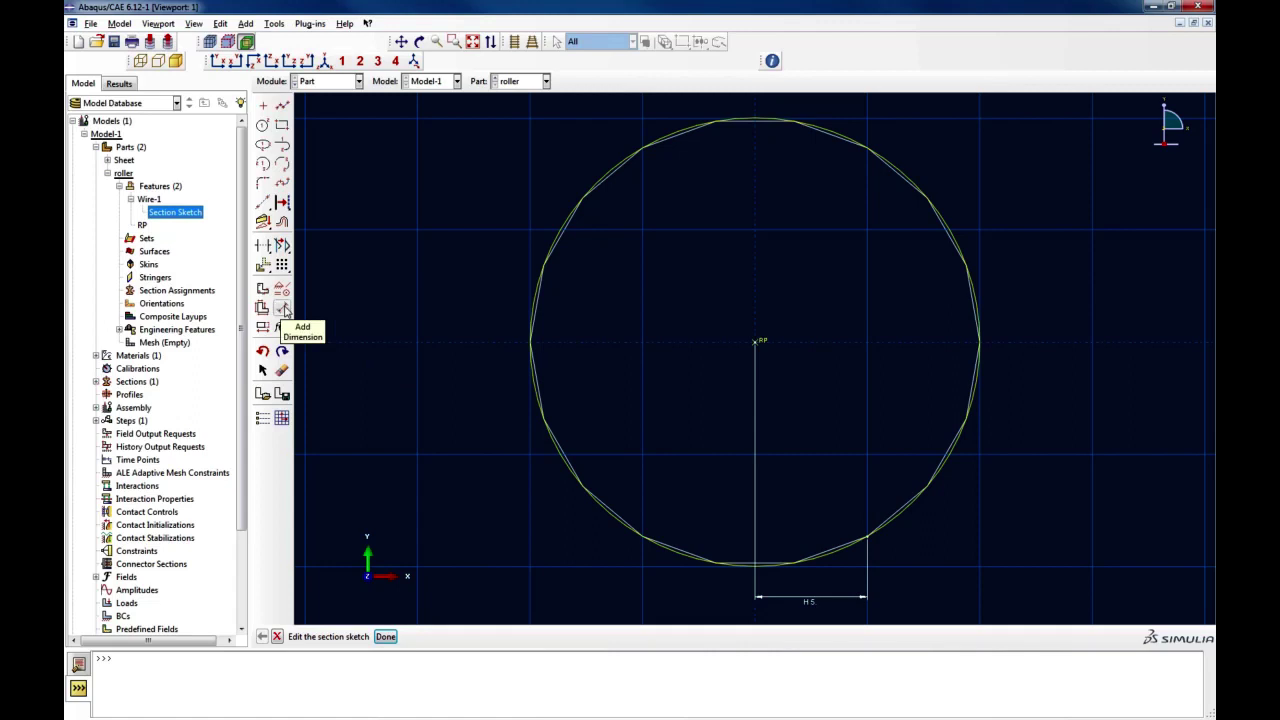
click(282, 370)
click(790, 600)
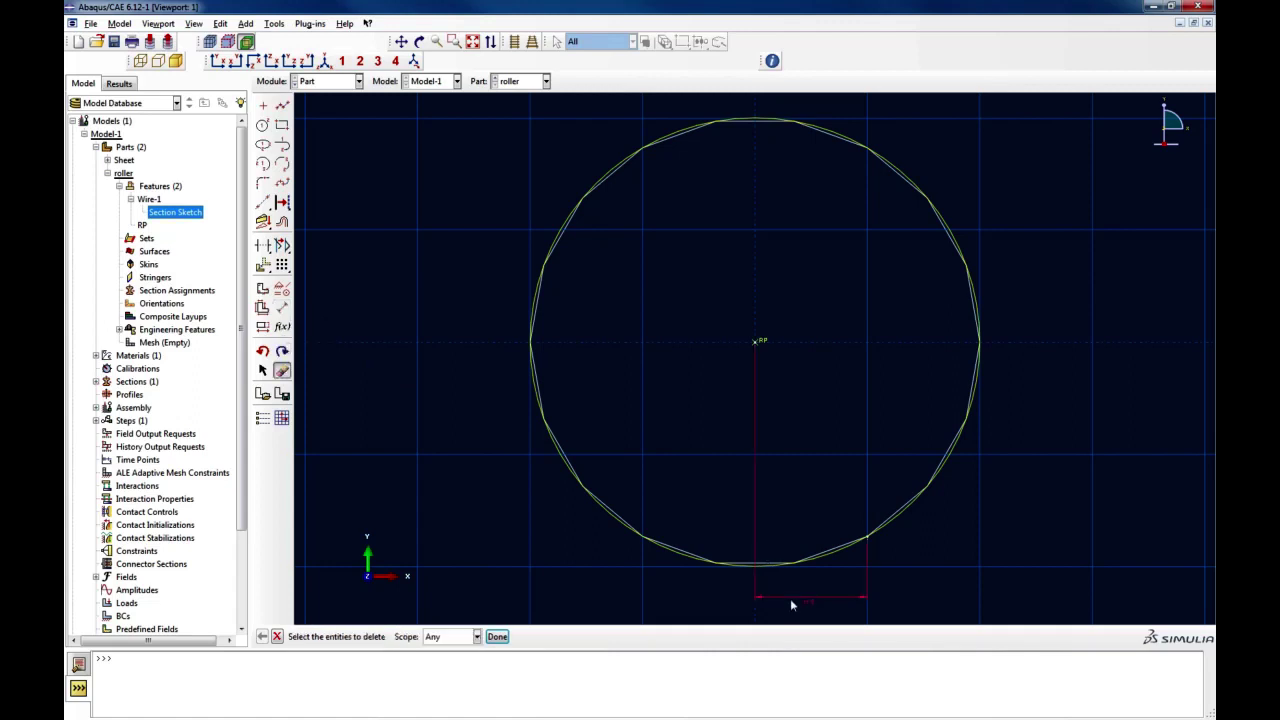
click(496, 636)
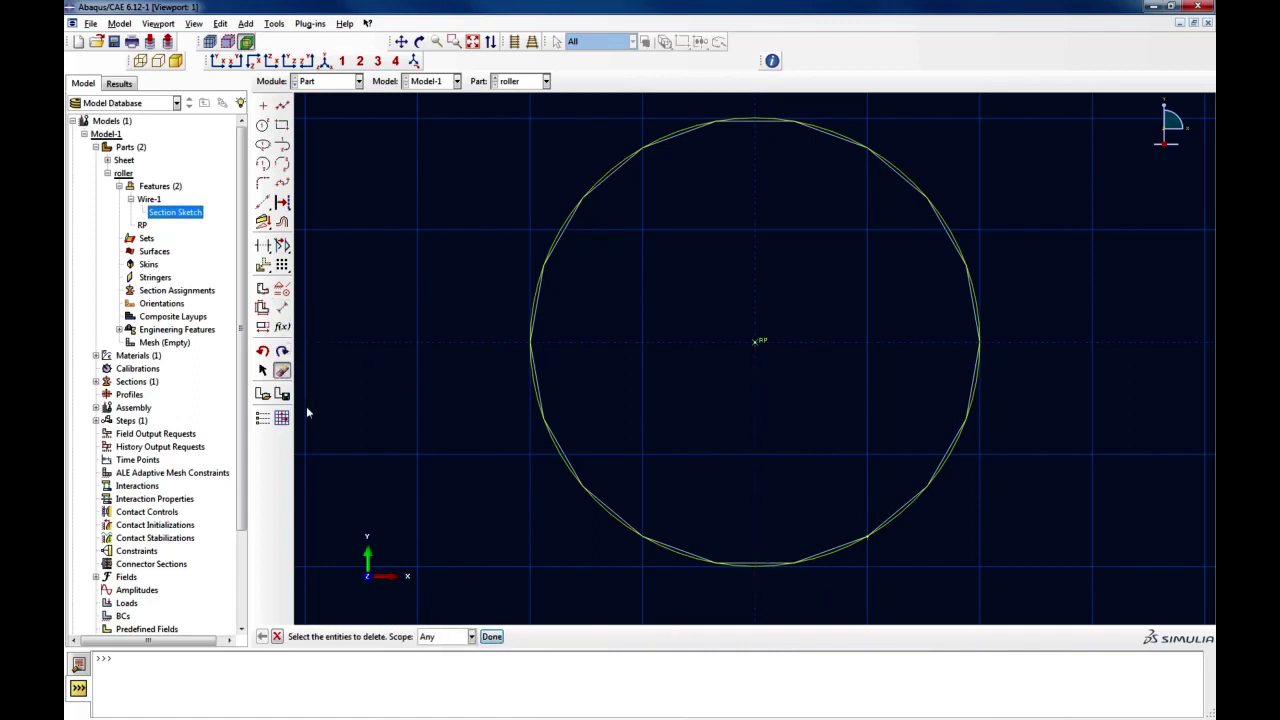
Dimension the straight distance from the roller's centre to the vertex on the circle as 5 and finish the section sketch
click(283, 309)
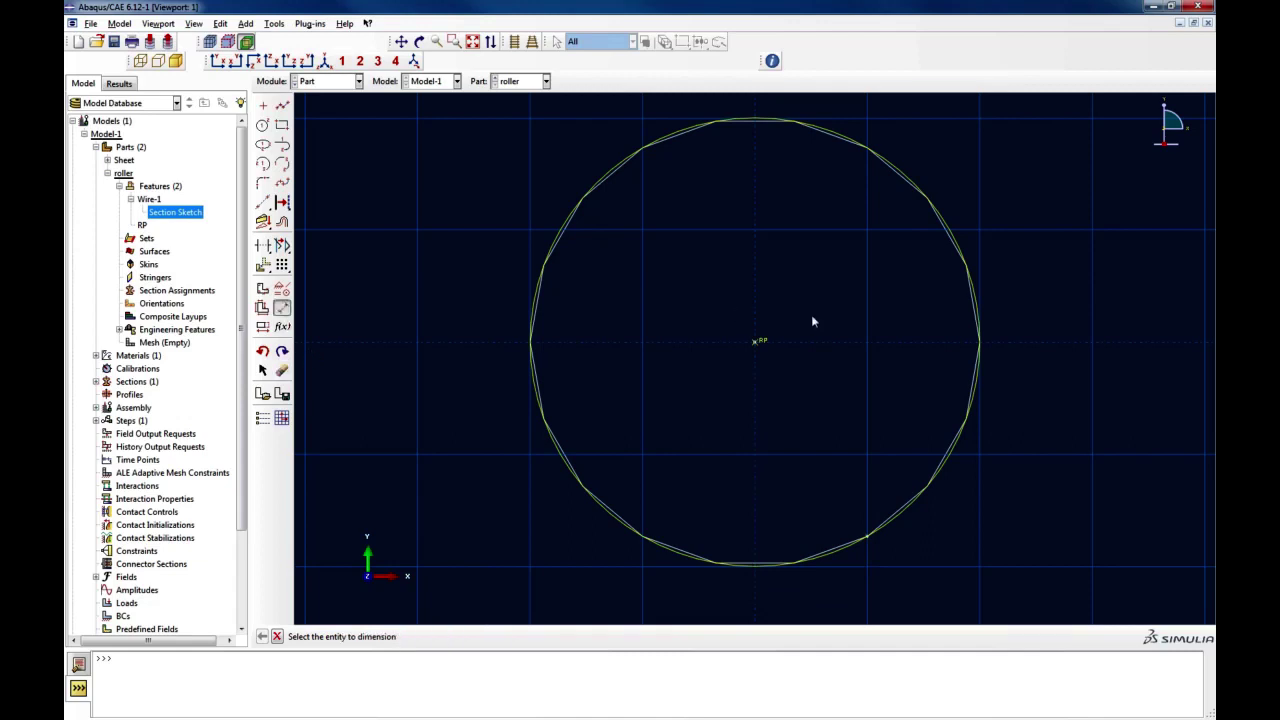
click(261, 333)
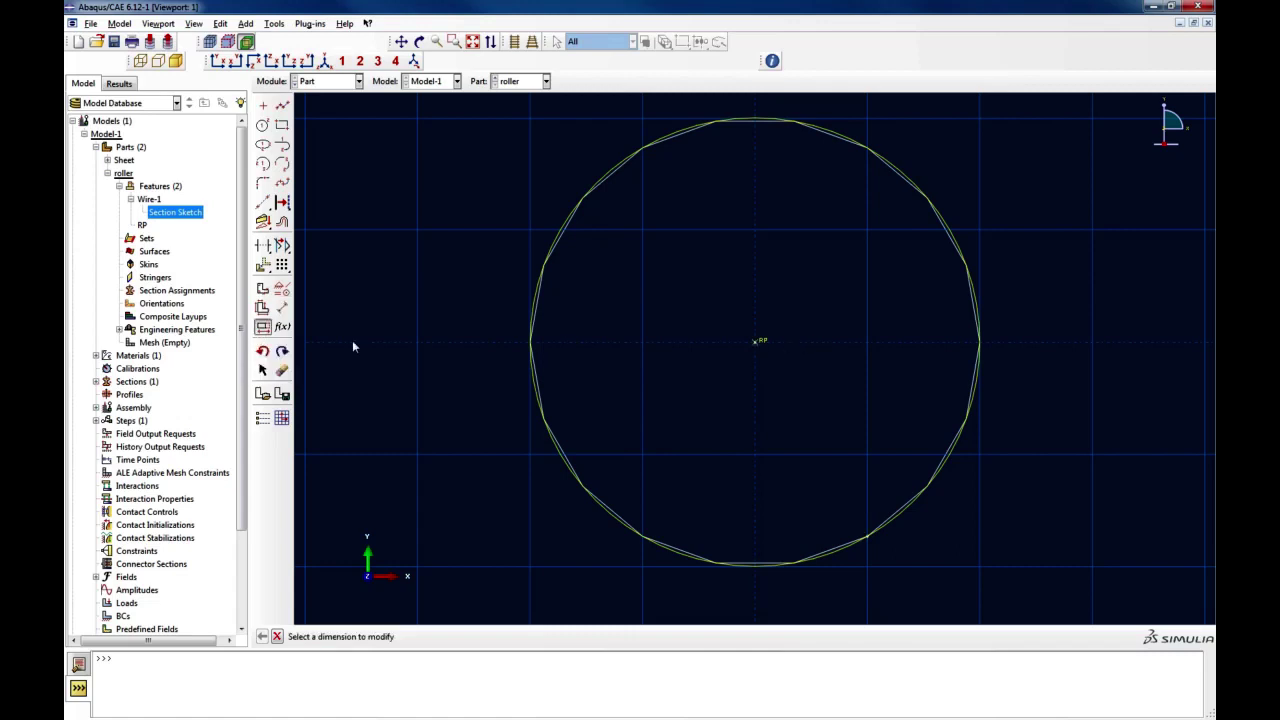
click(282, 308)
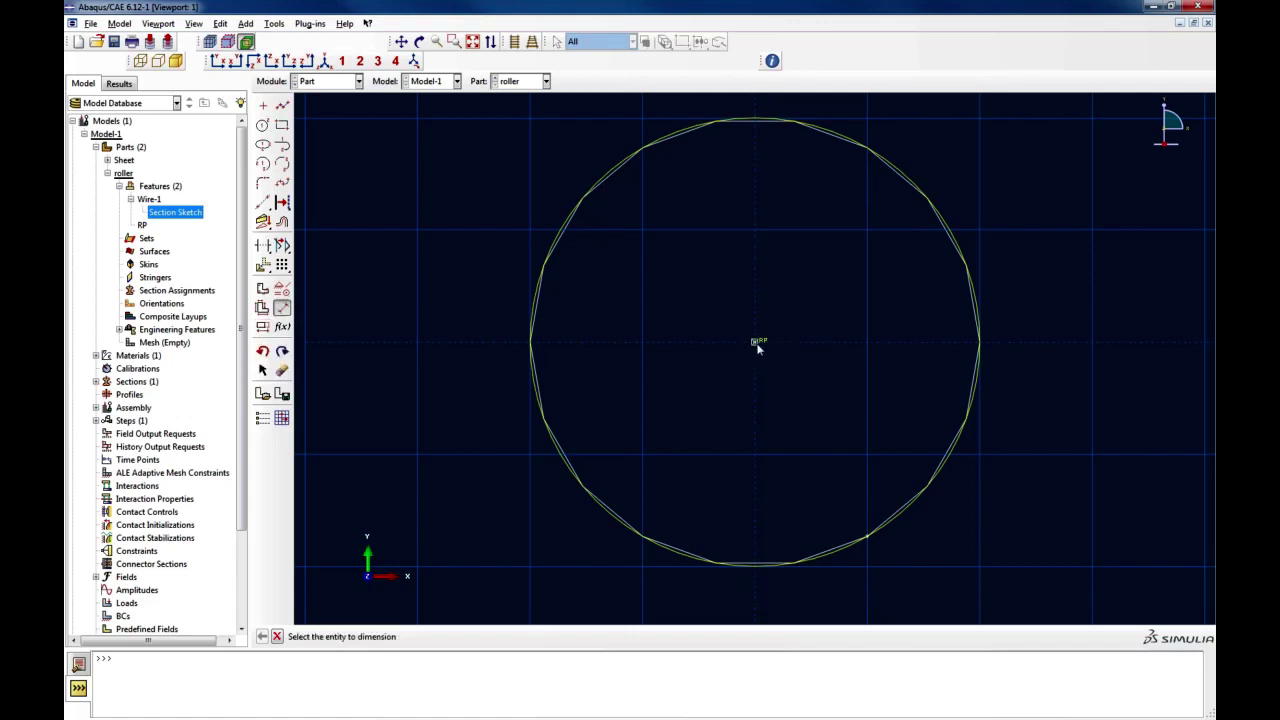
click(756, 343)
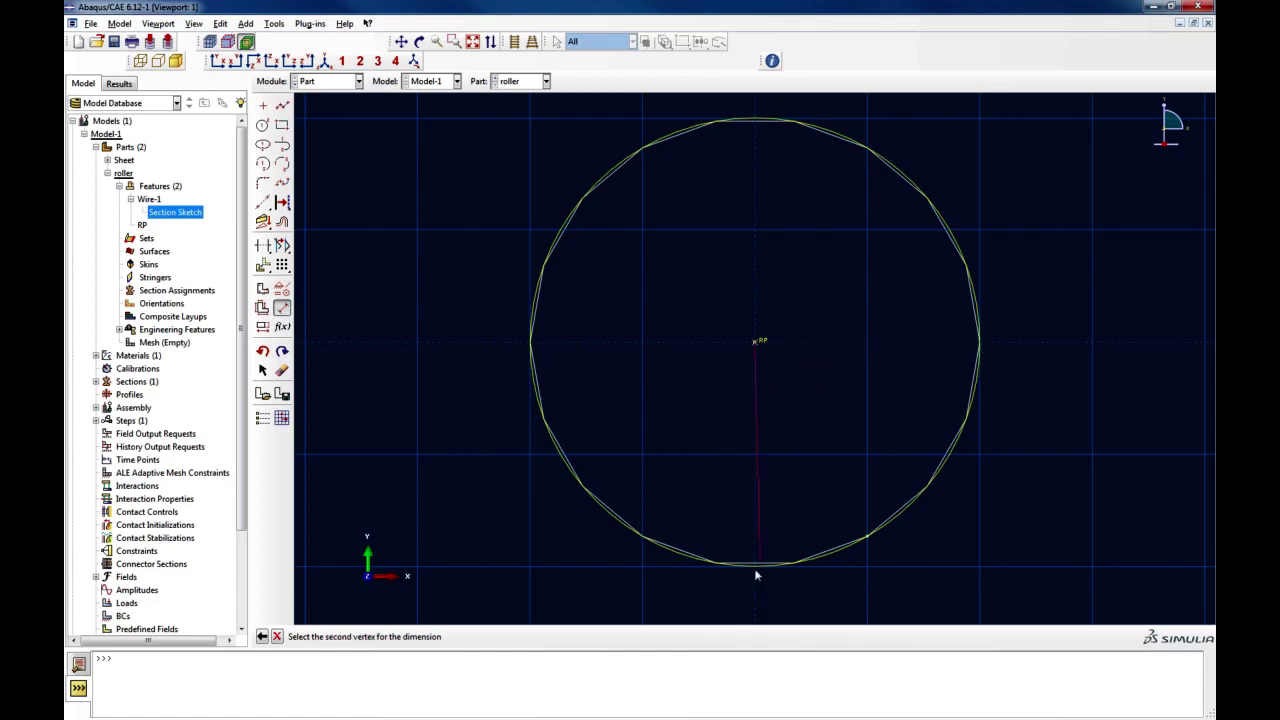
click(868, 538)
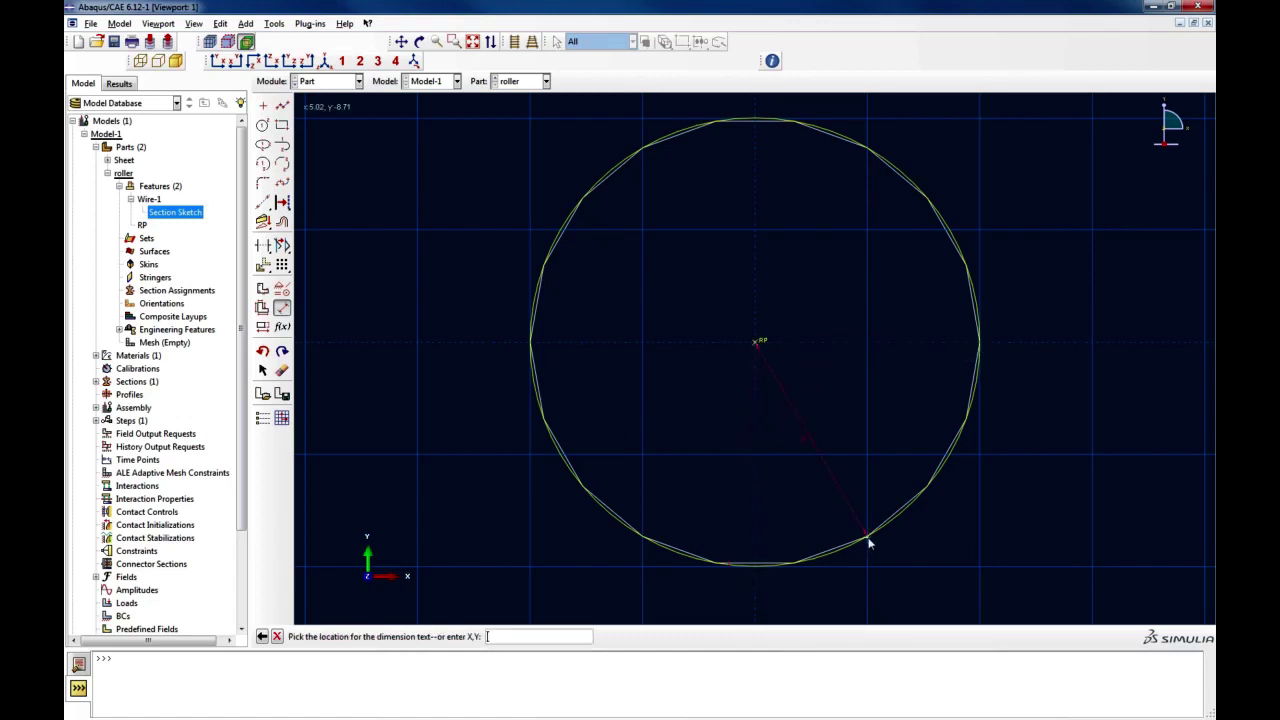
click(862, 459)
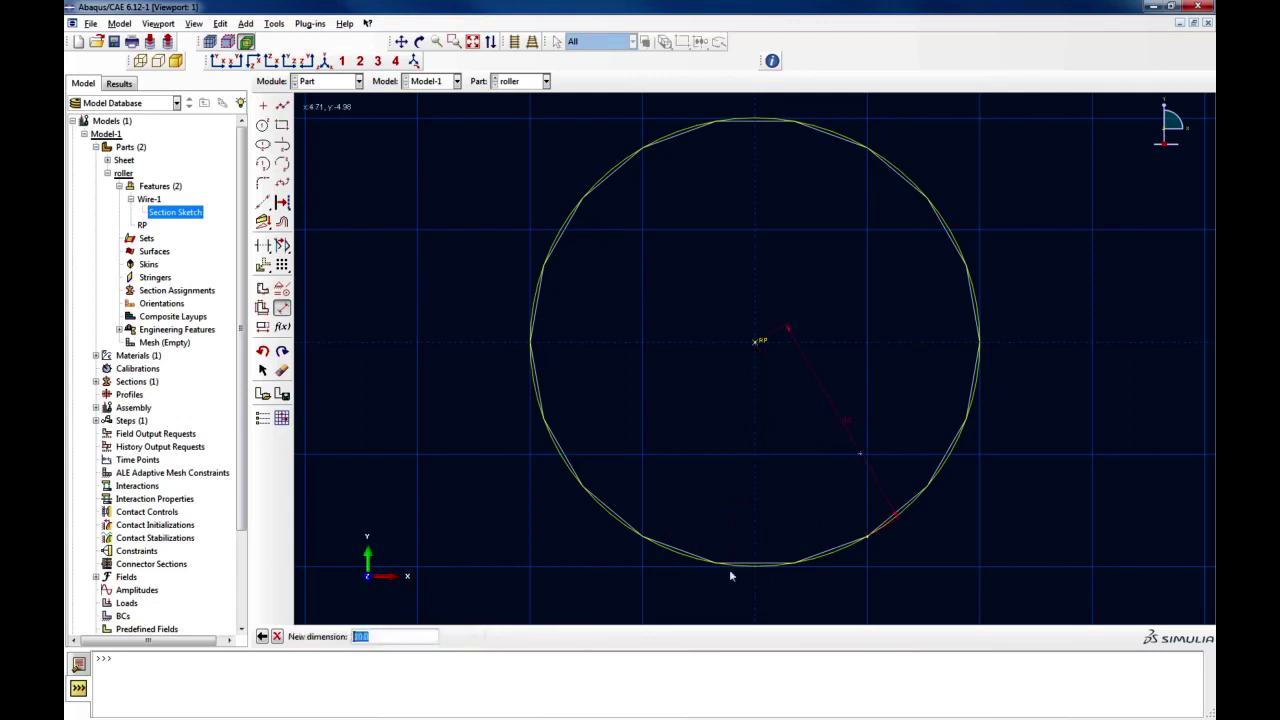
text(5)
key(Return)
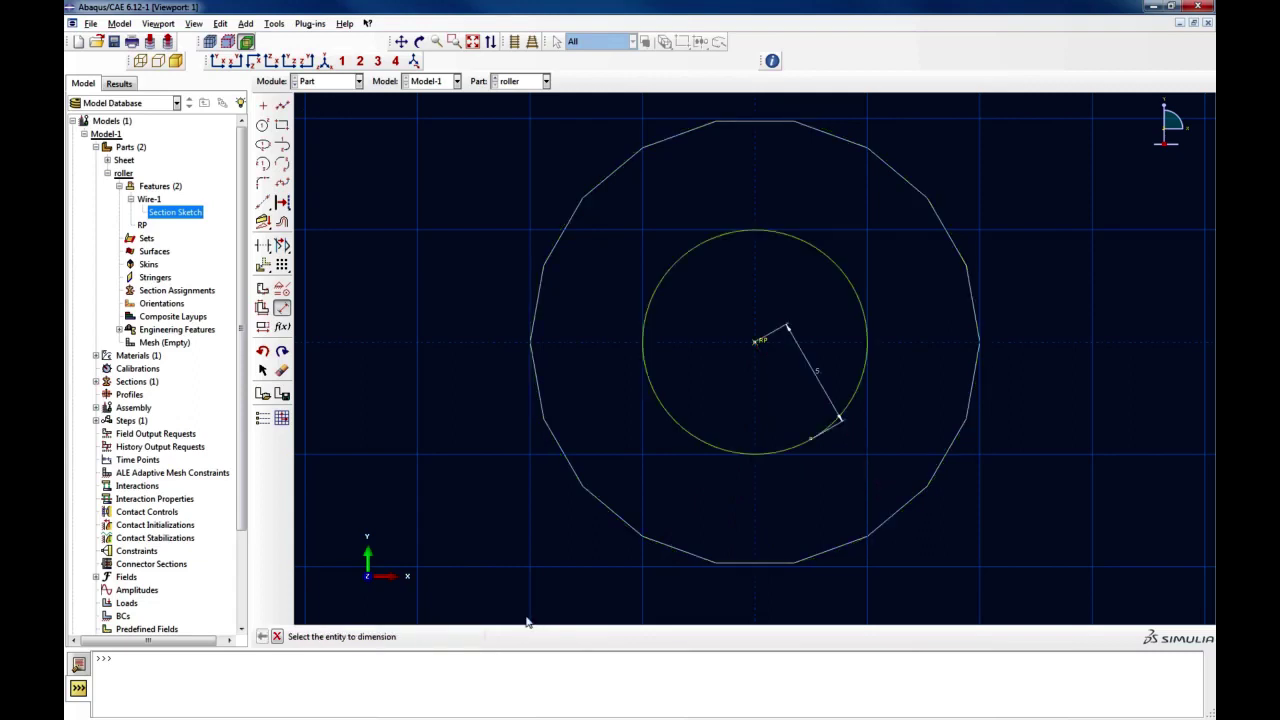
click(277, 636)
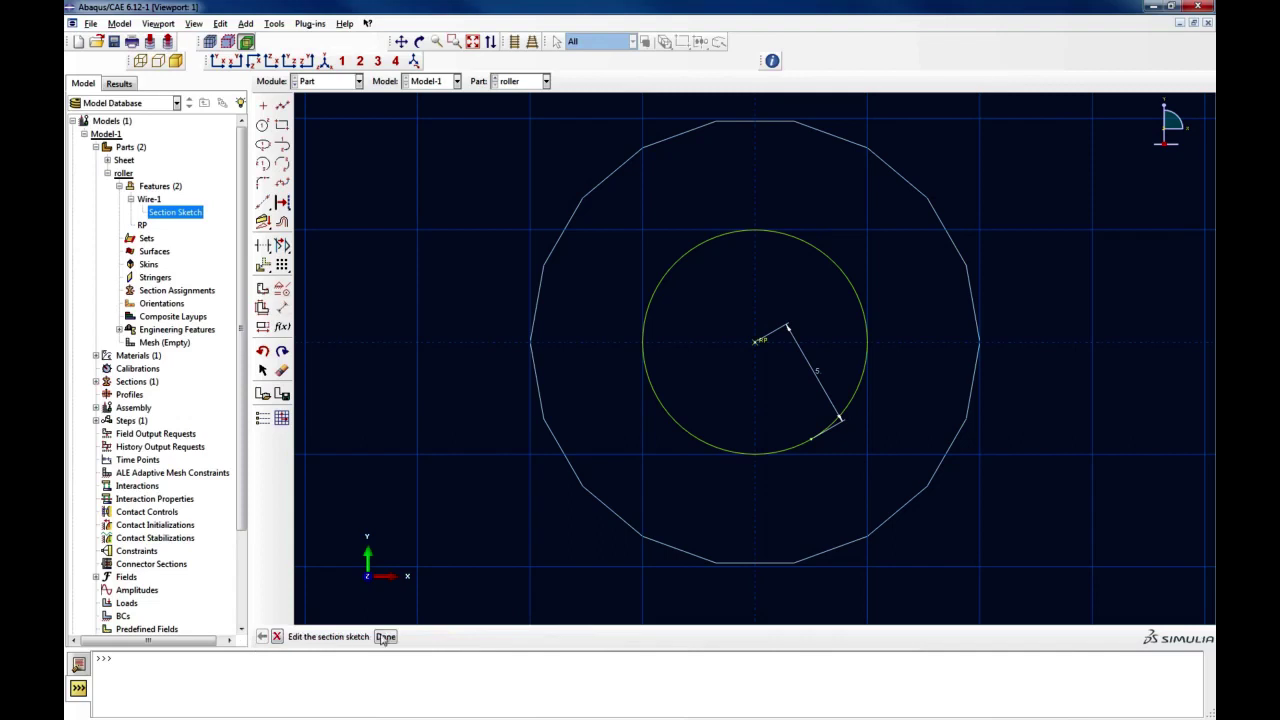
click(385, 637)
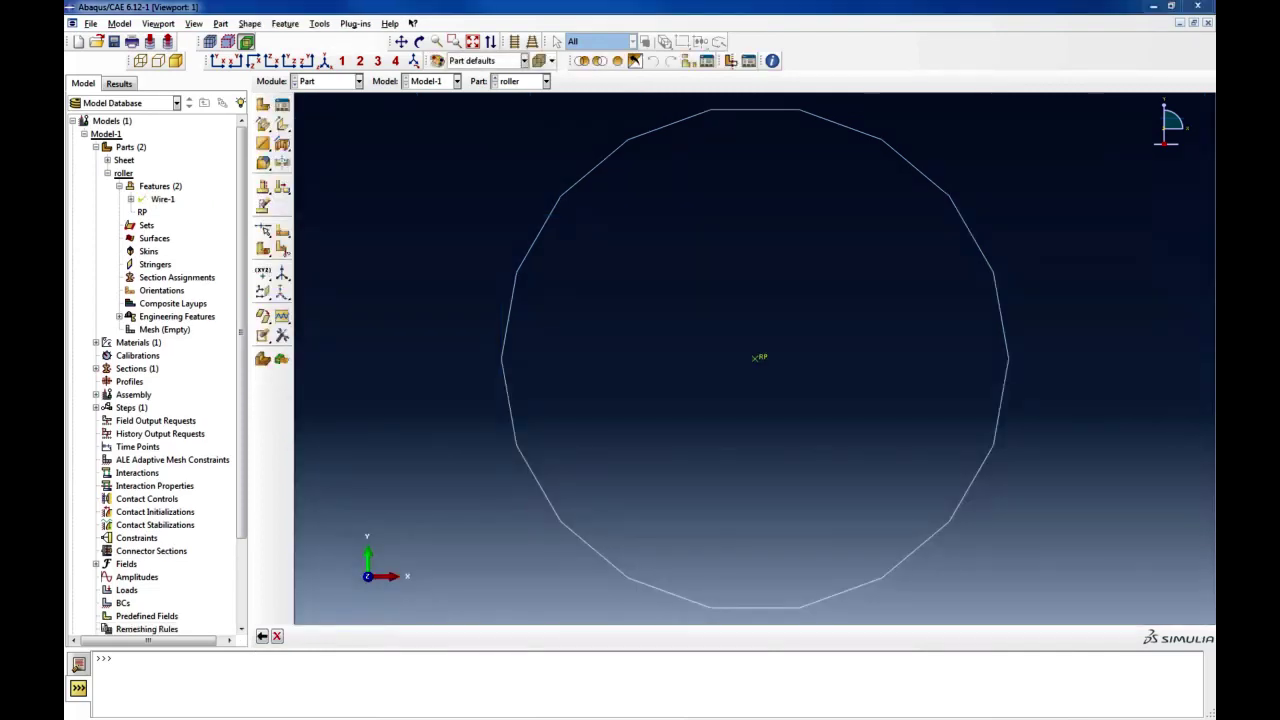
Regenerate the roller part's features and go back to the Assembly module
right_click(150, 188)
click(208, 214)
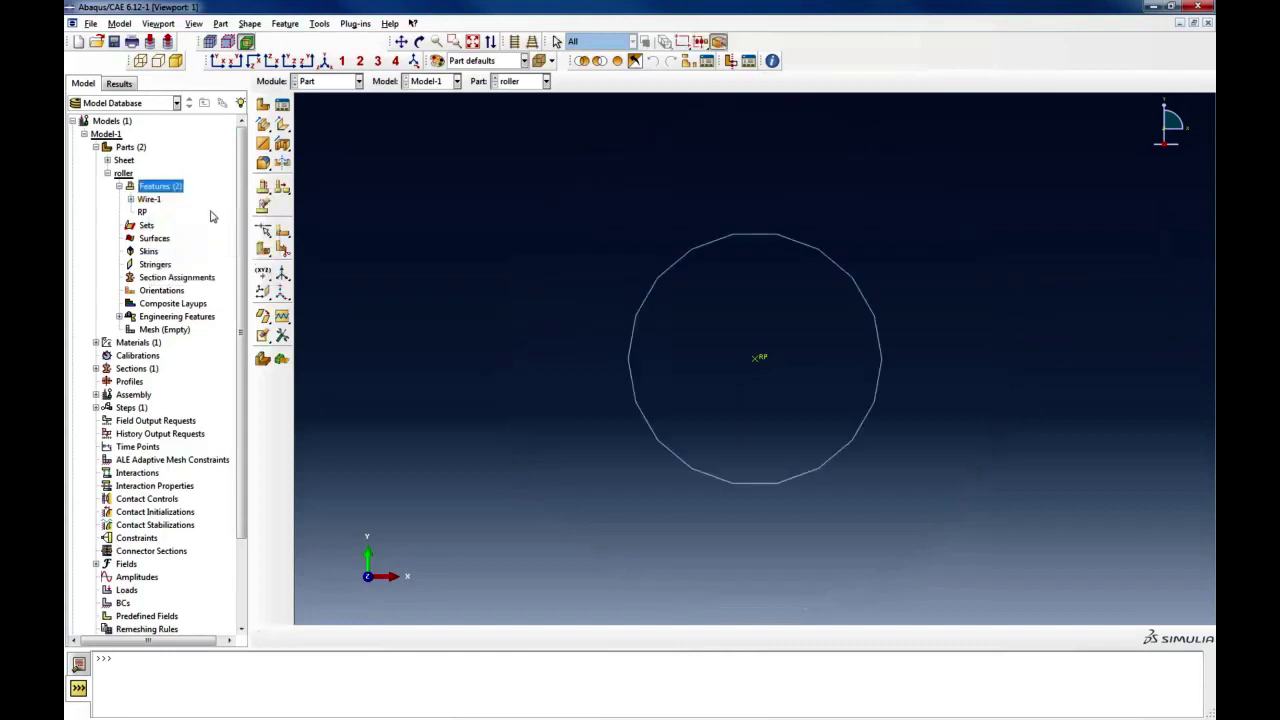
click(340, 82)
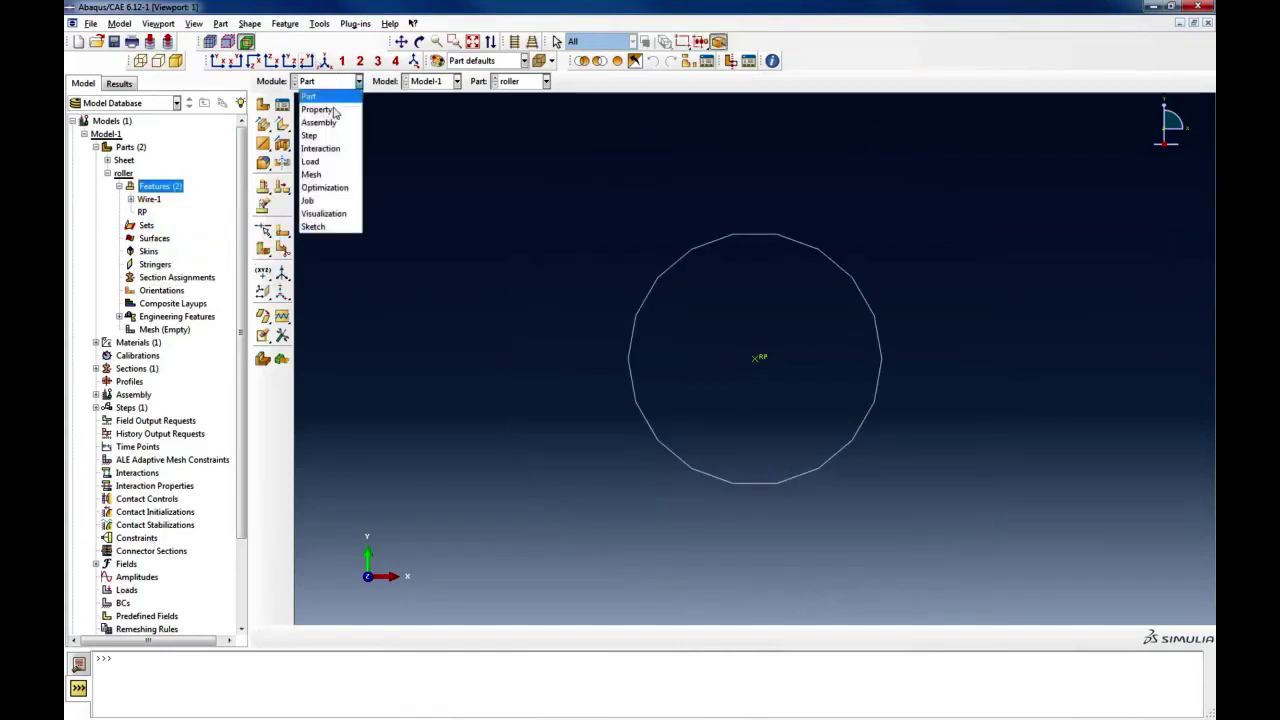
click(320, 122)
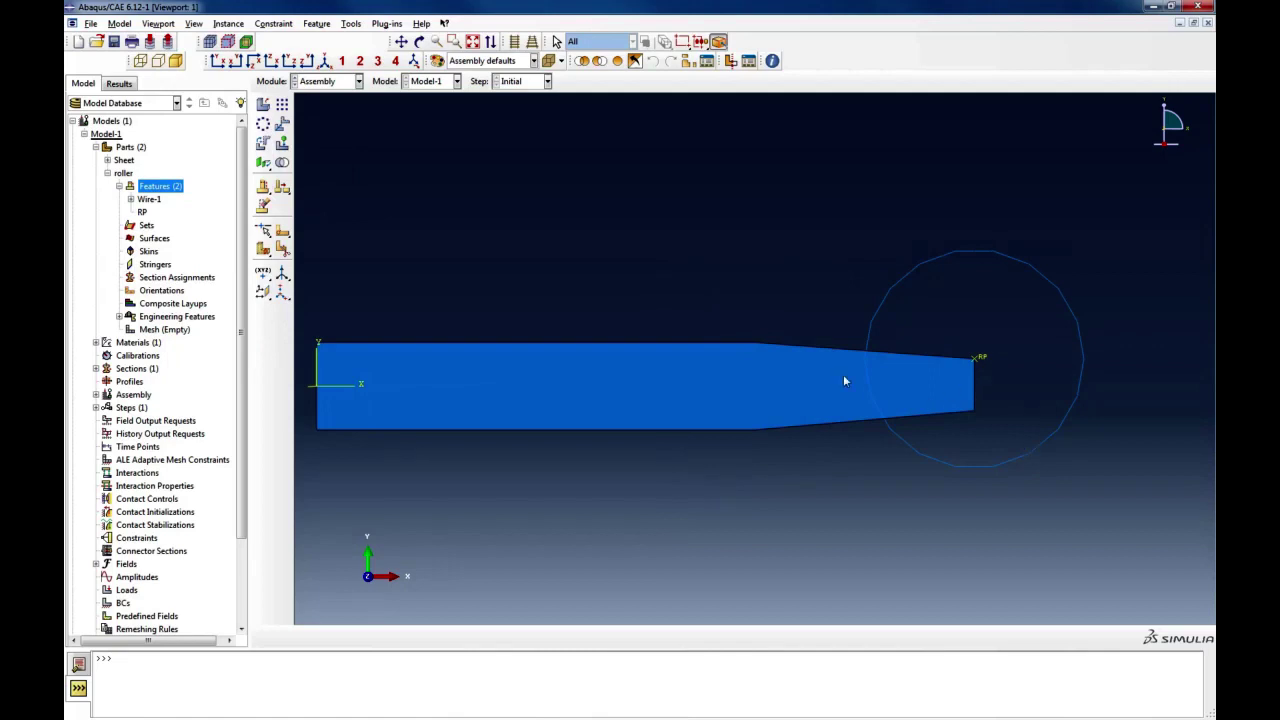
Translate the roller instance 5 upward, from start point 0,0 to end point 0,5, and accept the position
click(281, 126)
click(930, 266)
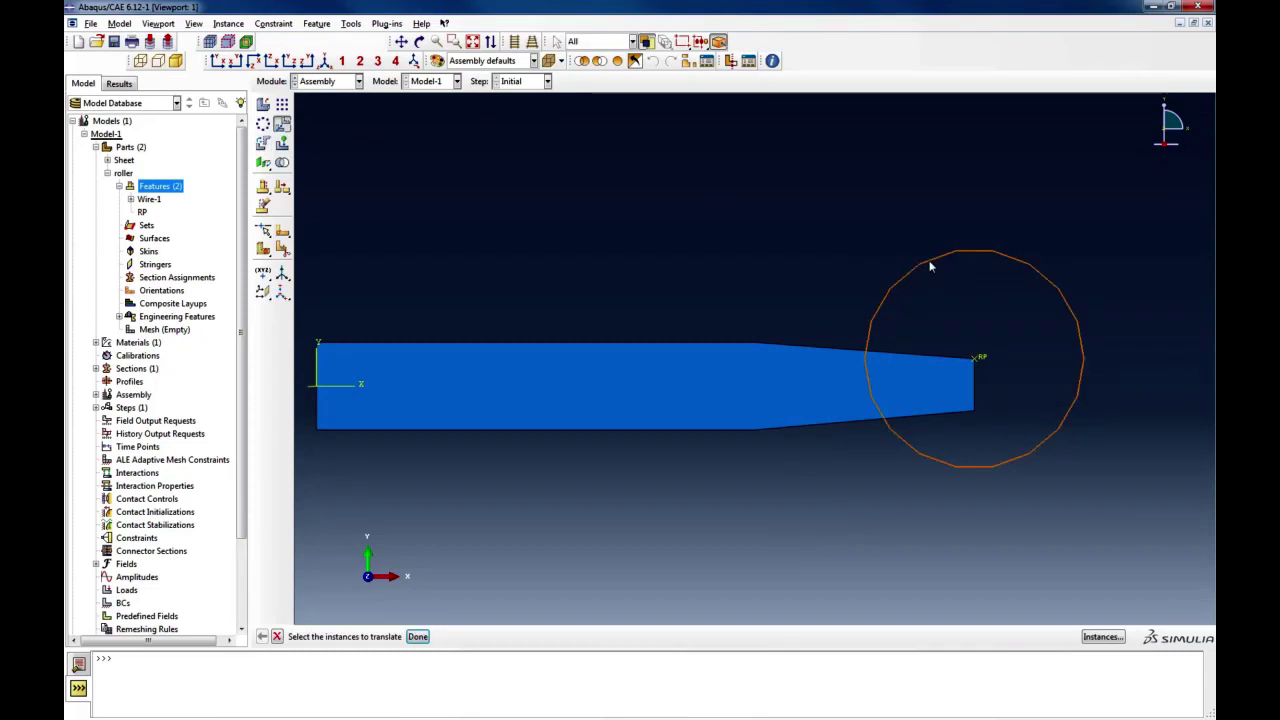
click(416, 637)
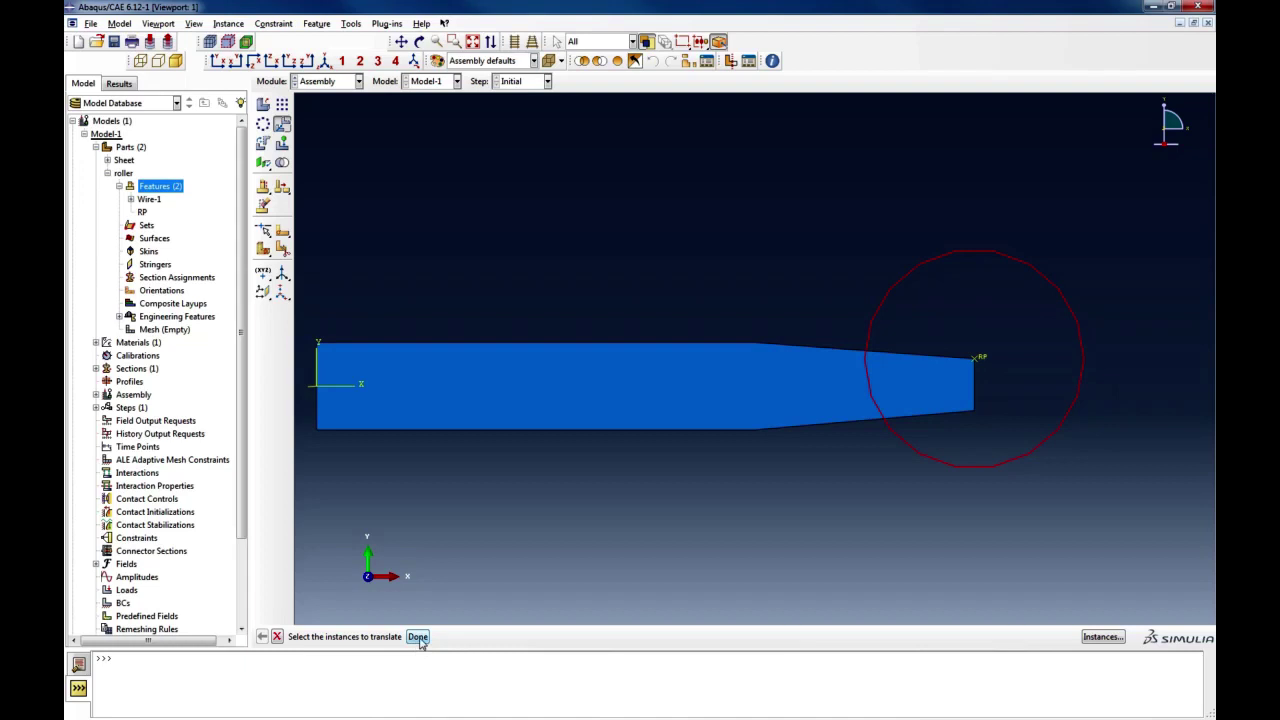
click(418, 637)
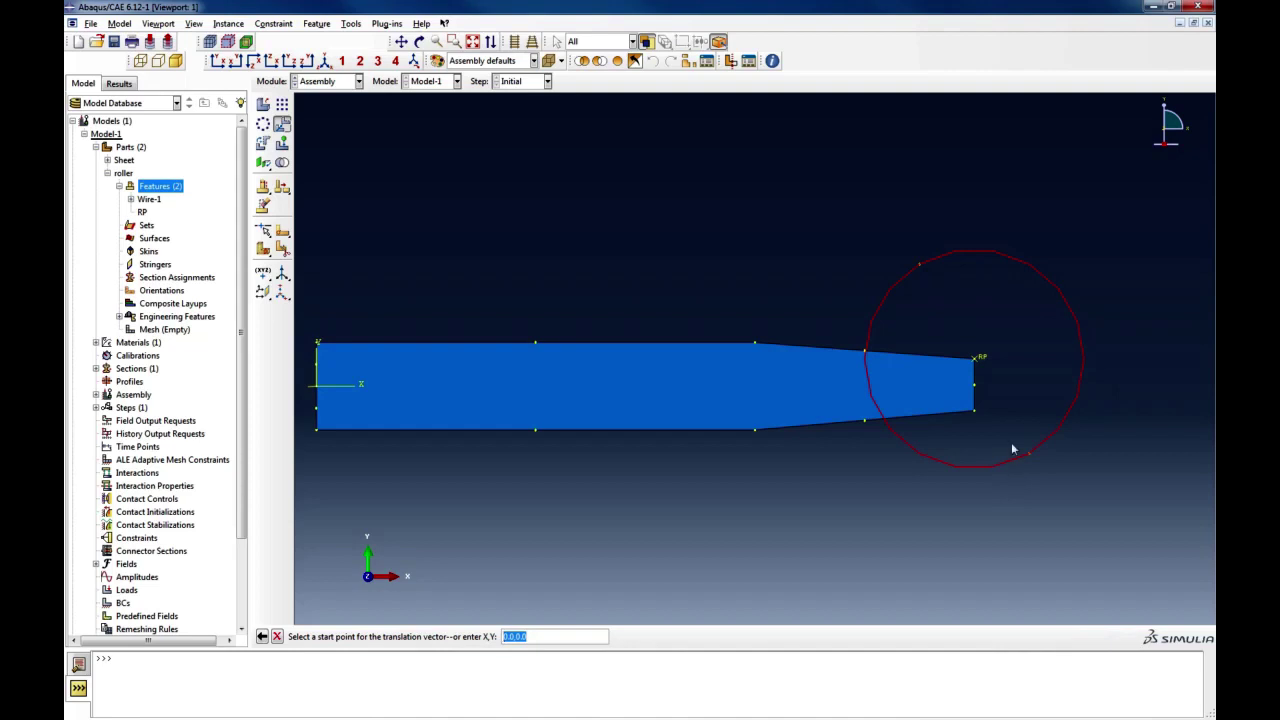
click(978, 360)
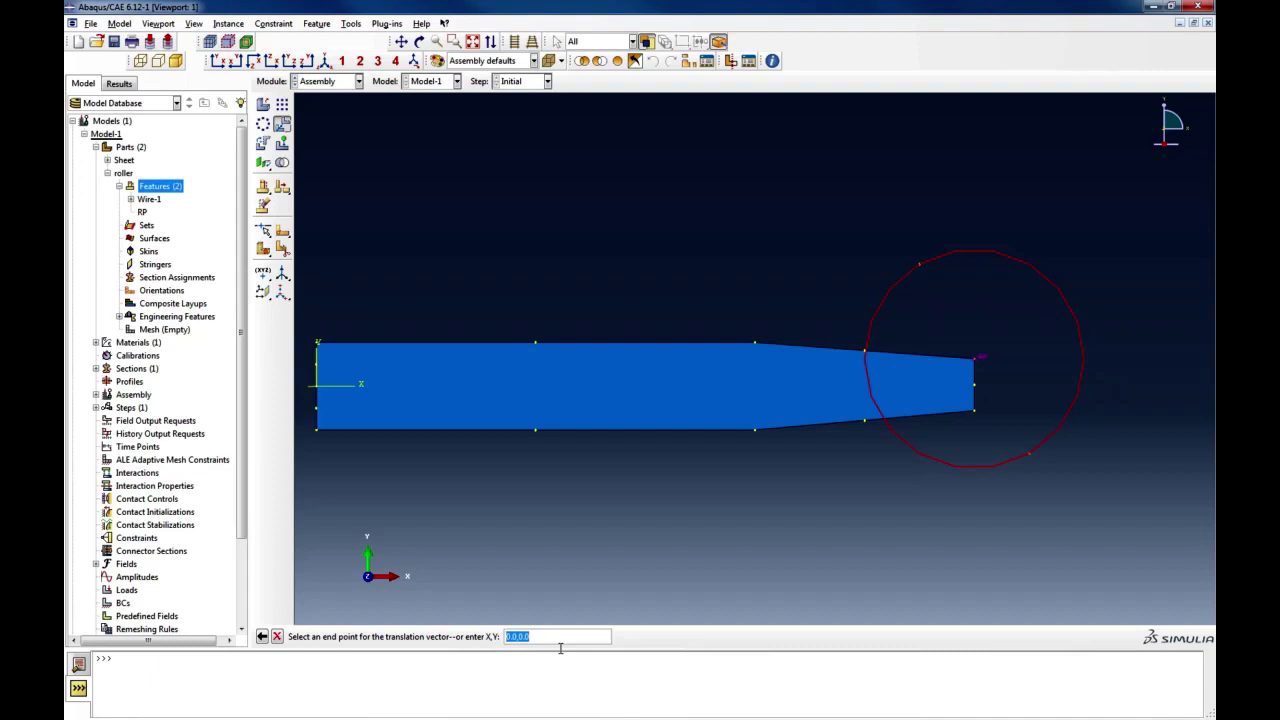
click(262, 637)
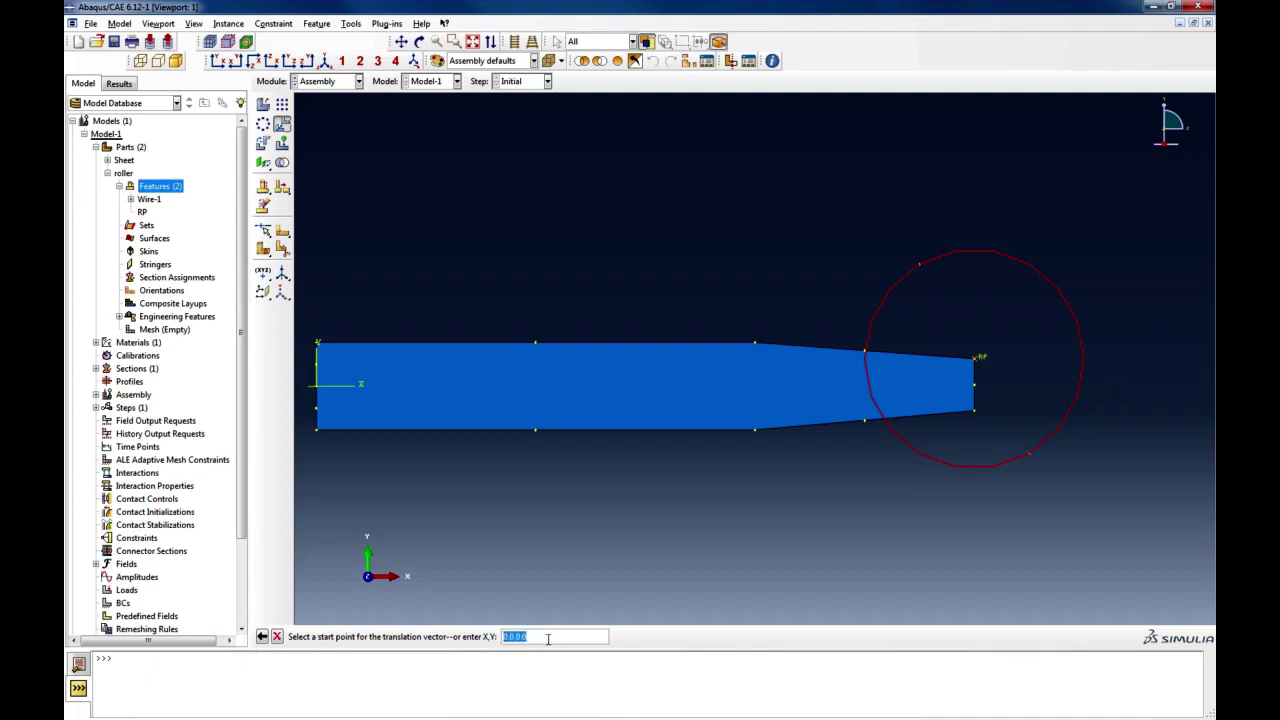
key(Return)
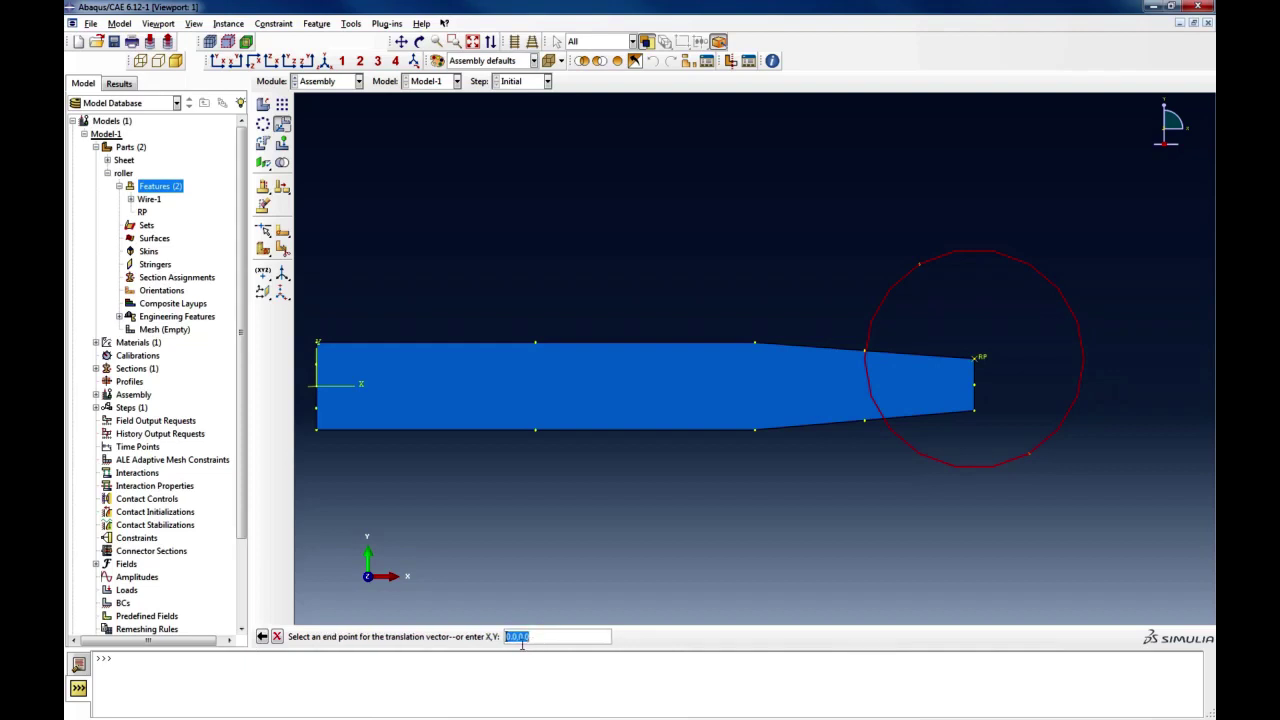
click(517, 636)
key(Delete)
text(5)
key(Return)
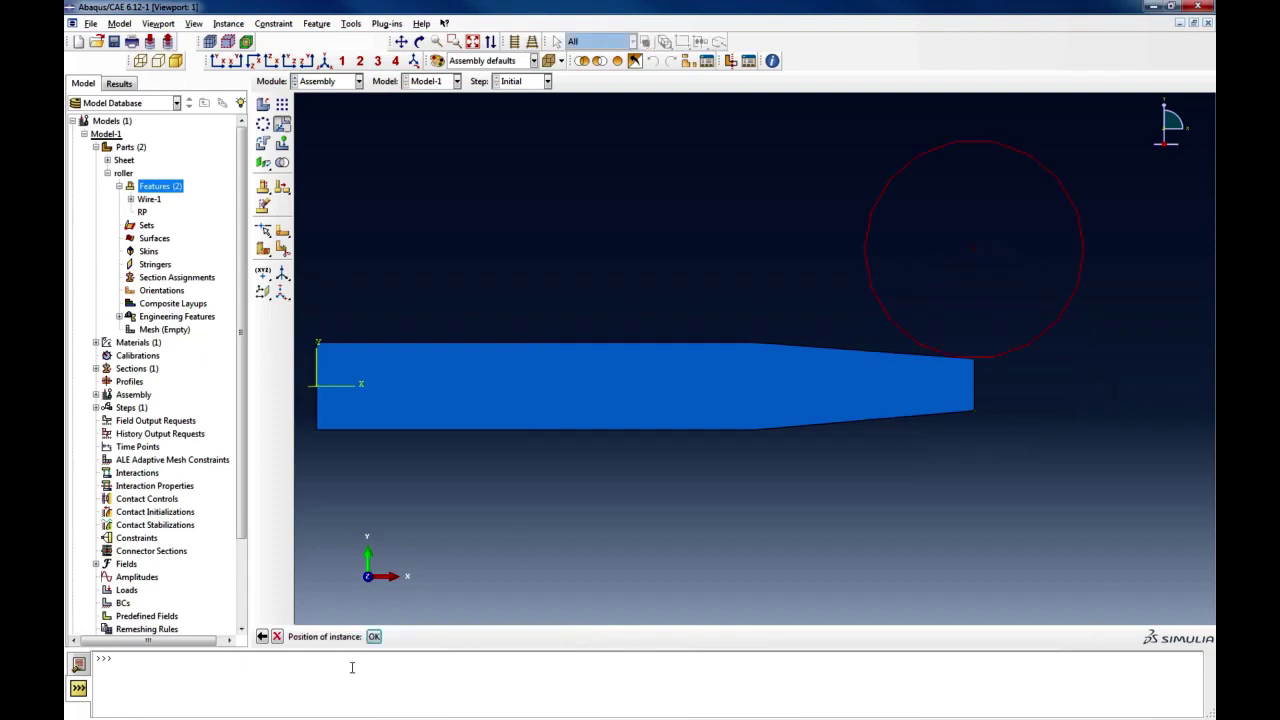
click(374, 637)
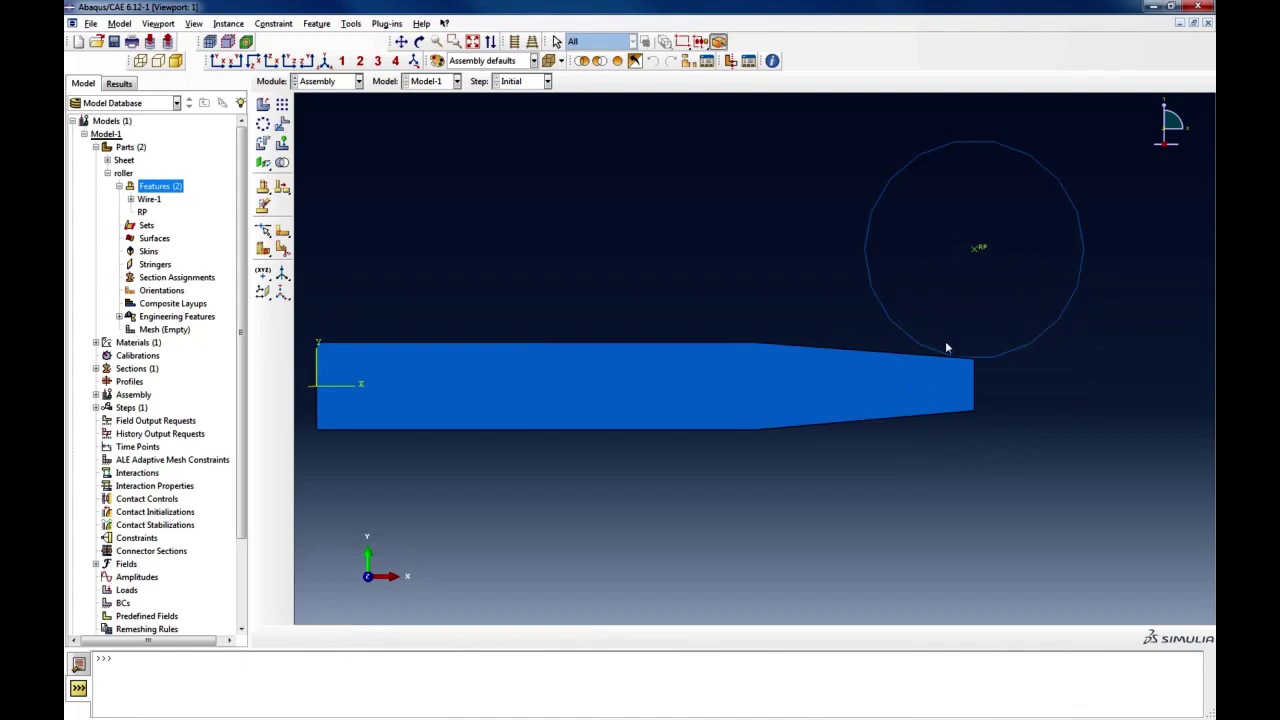
Create a second dependent instance of the roller part in the assembly
click(262, 104)
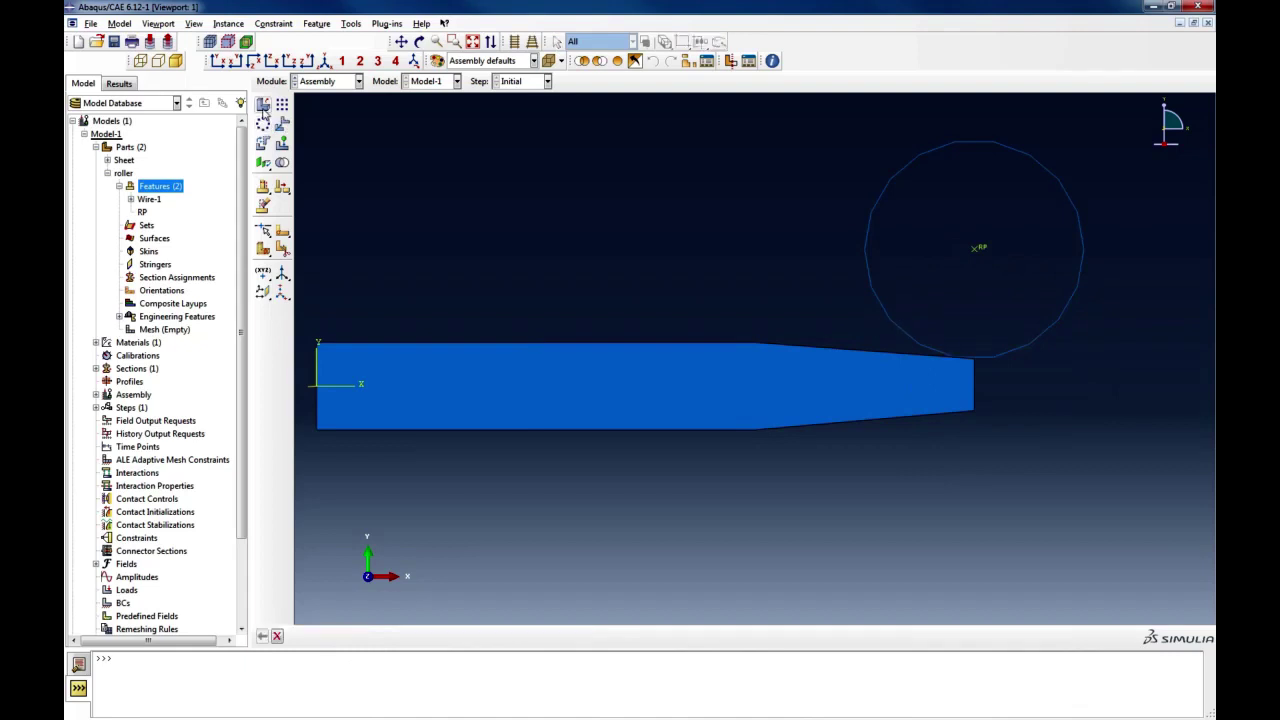
click(199, 280)
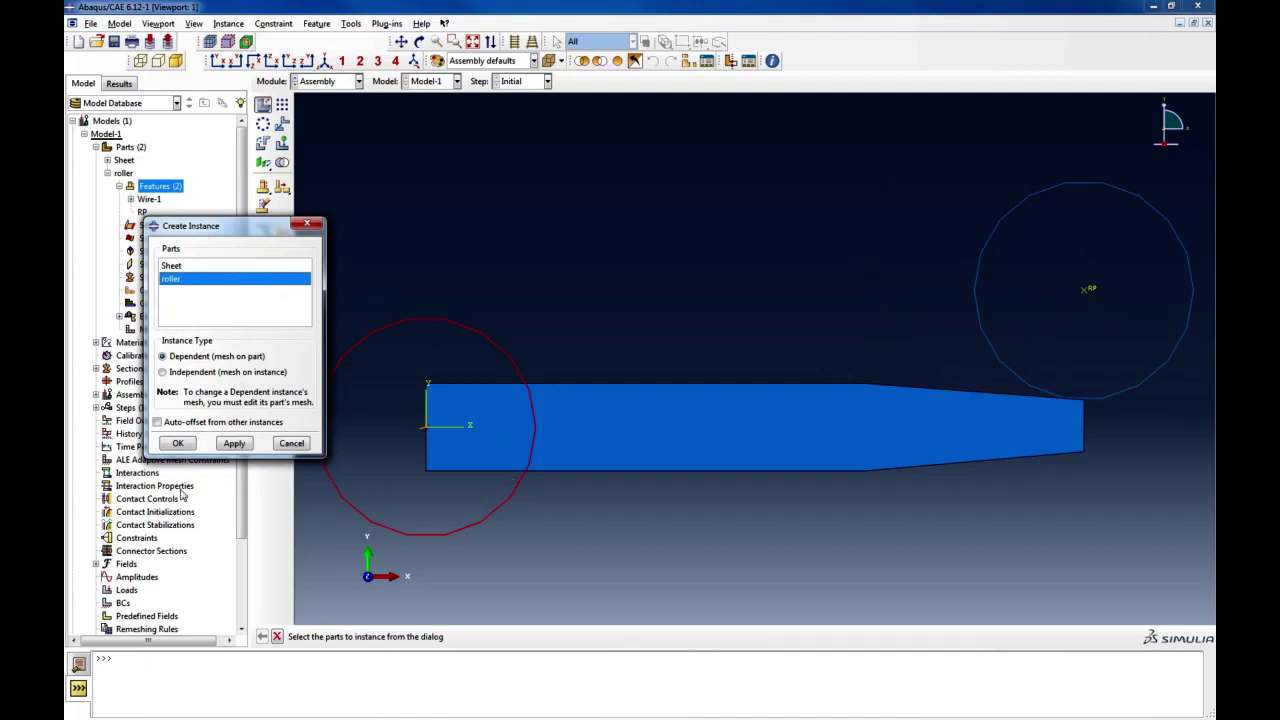
click(178, 444)
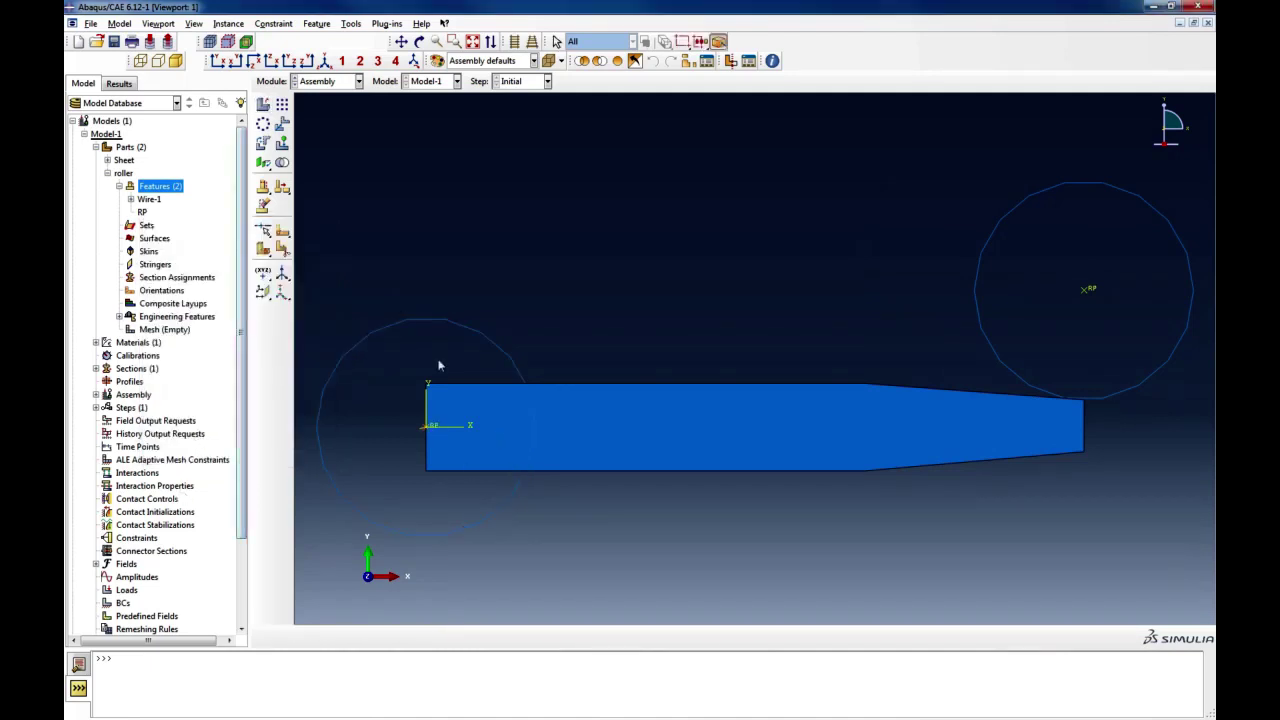
Translate the second roller from its reference point to the lower corner of the sheet's tapered end, and accept the position
click(282, 123)
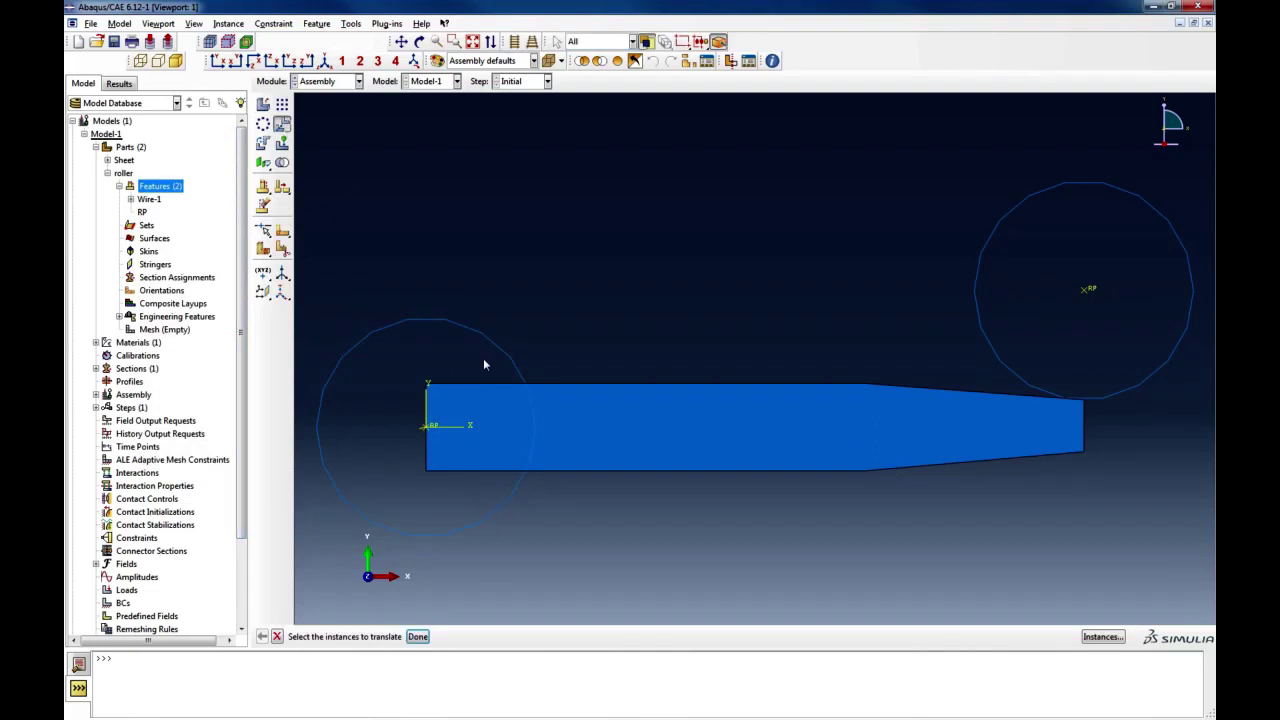
click(480, 517)
click(418, 637)
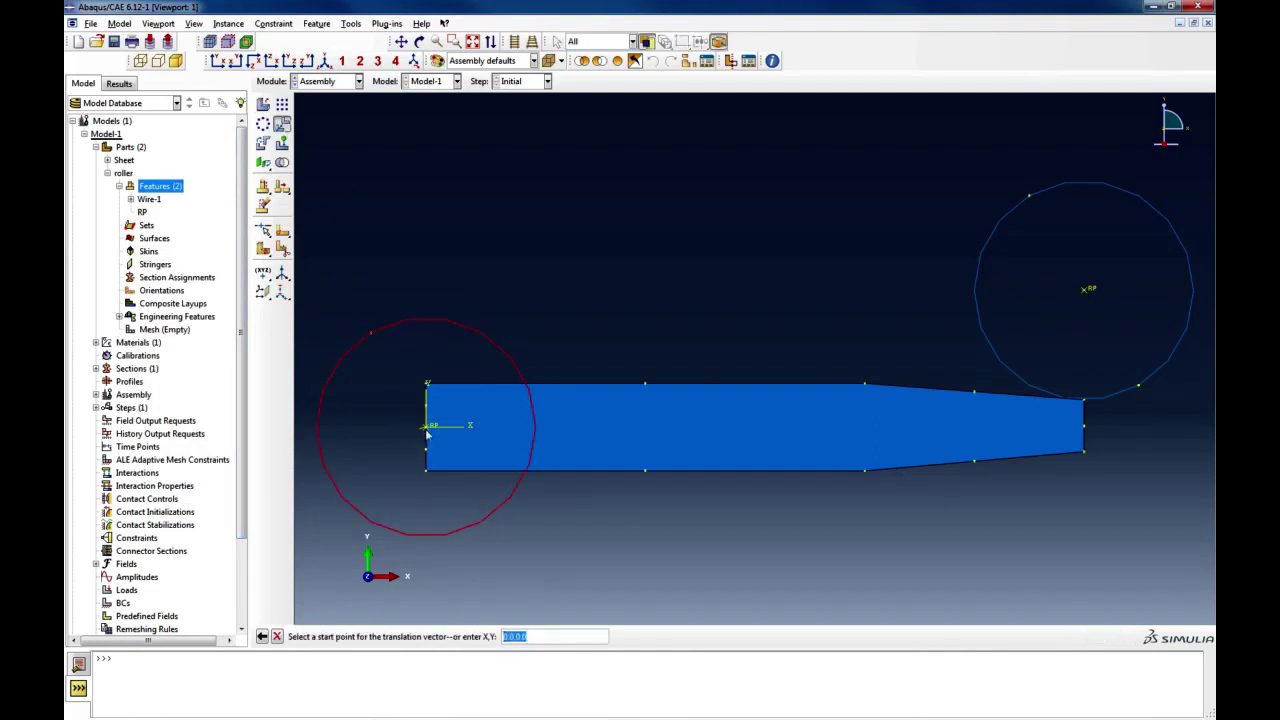
click(652, 425)
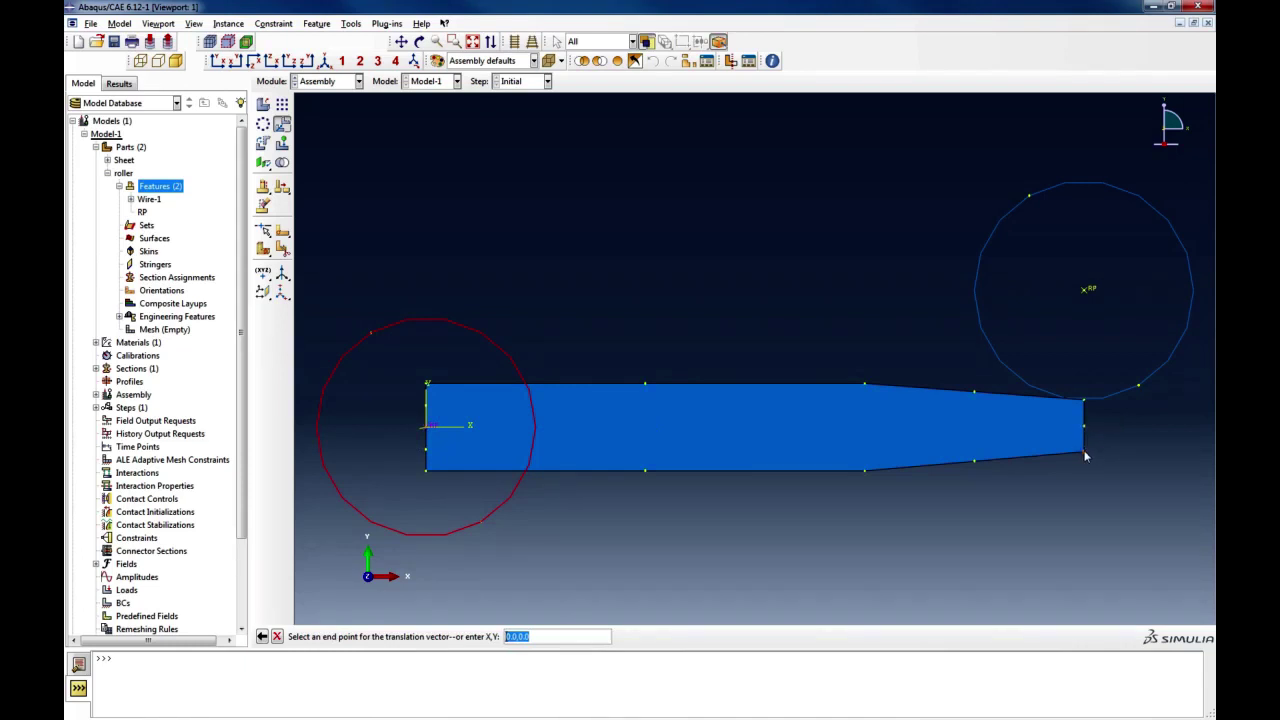
click(1084, 454)
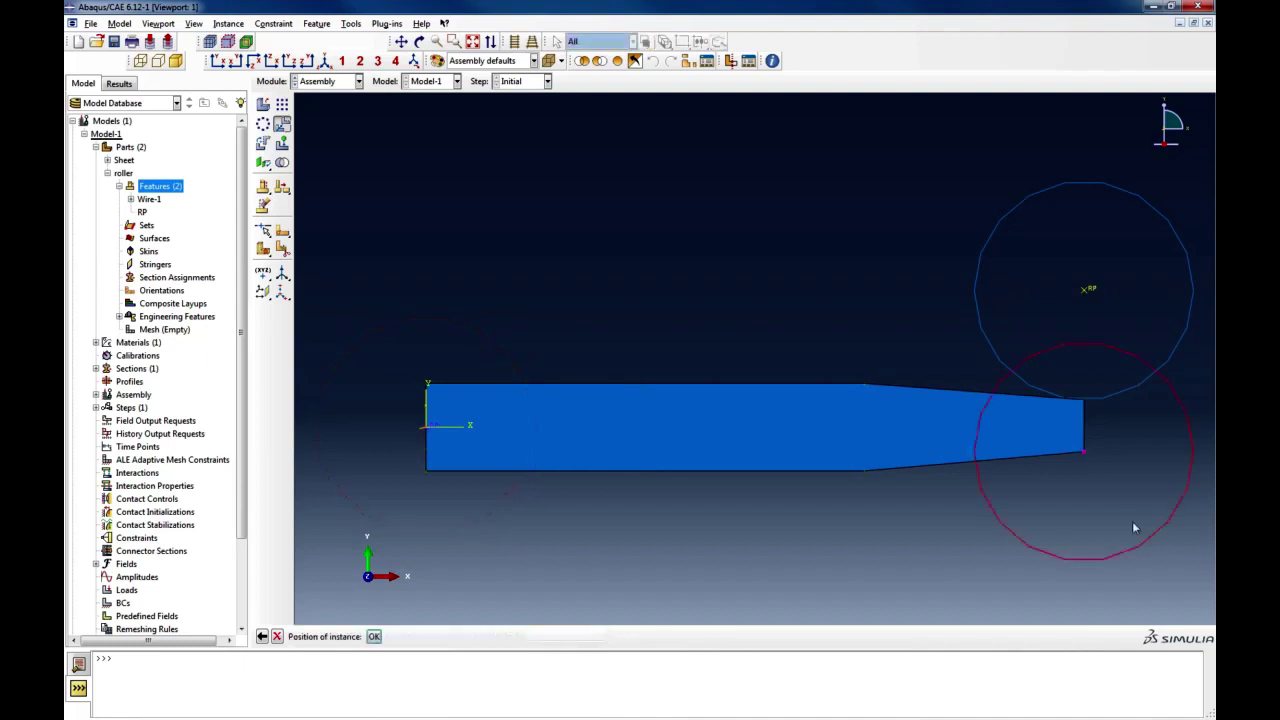
click(374, 637)
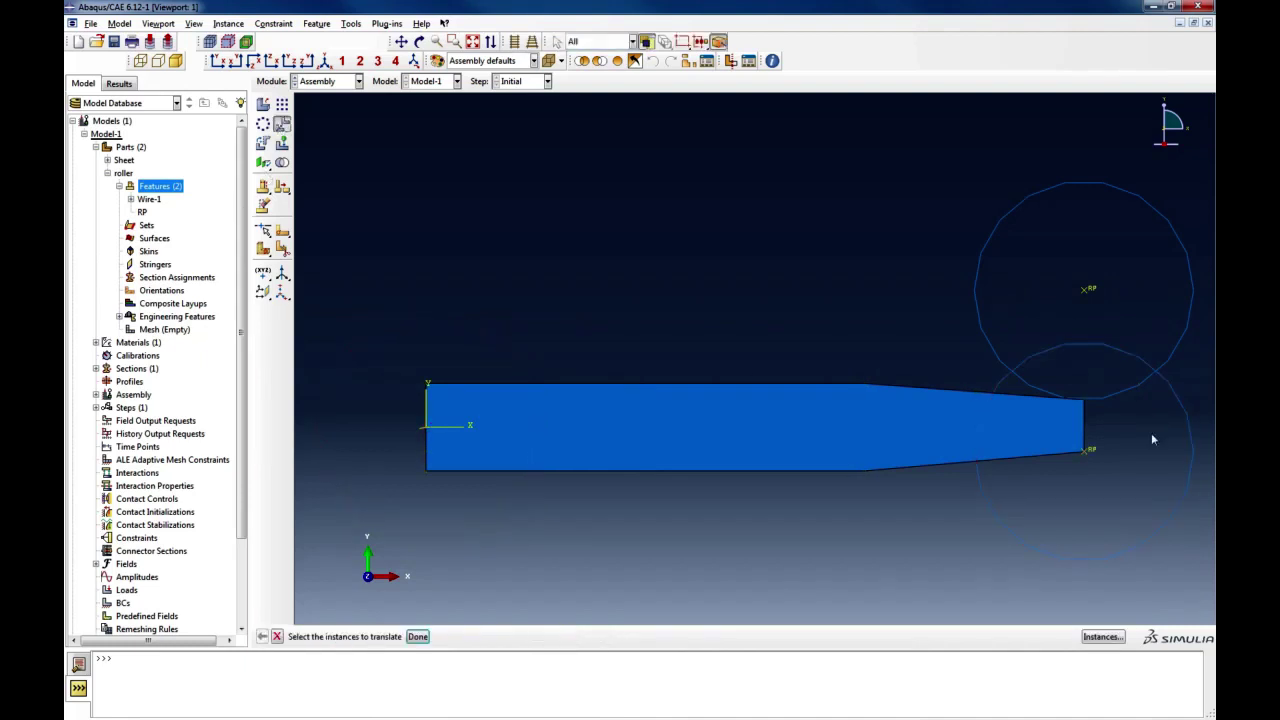
Translate the second roller 5 downward, from start point 0,0 to end point 0,-5, and accept the position
click(1190, 481)
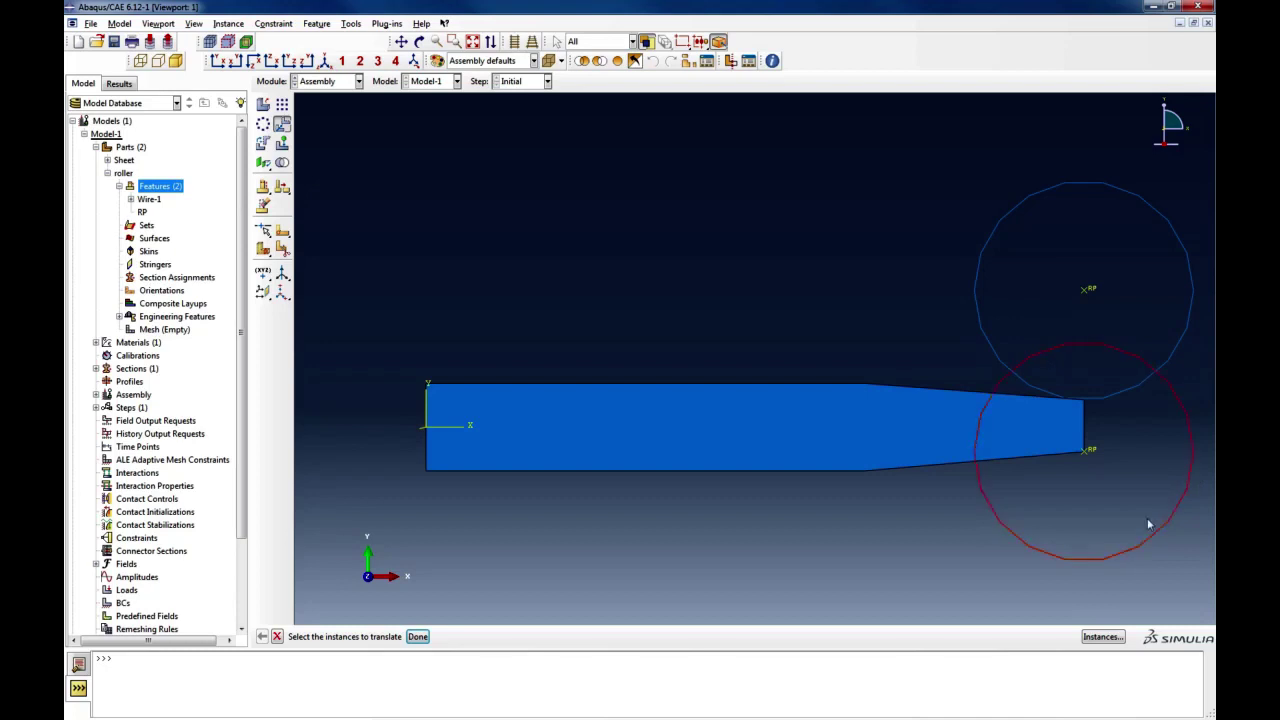
click(417, 637)
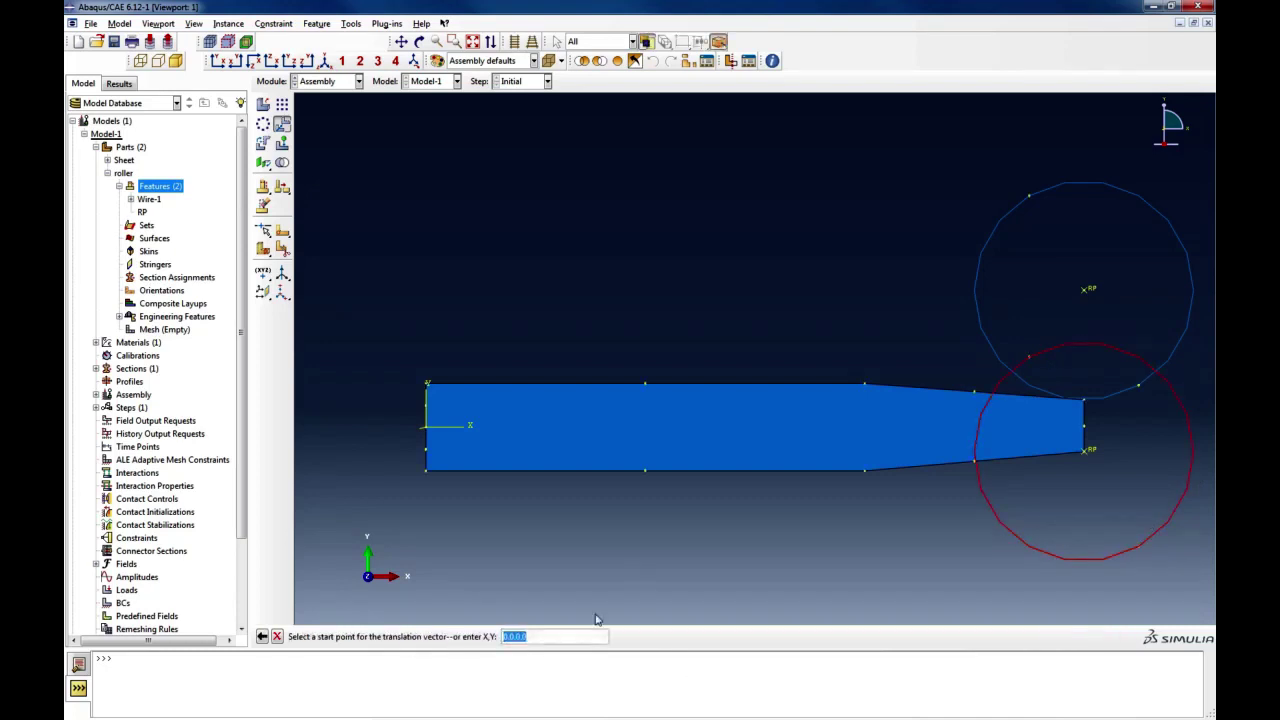
key(Return)
key(Right)
key(Right)
key(Right)
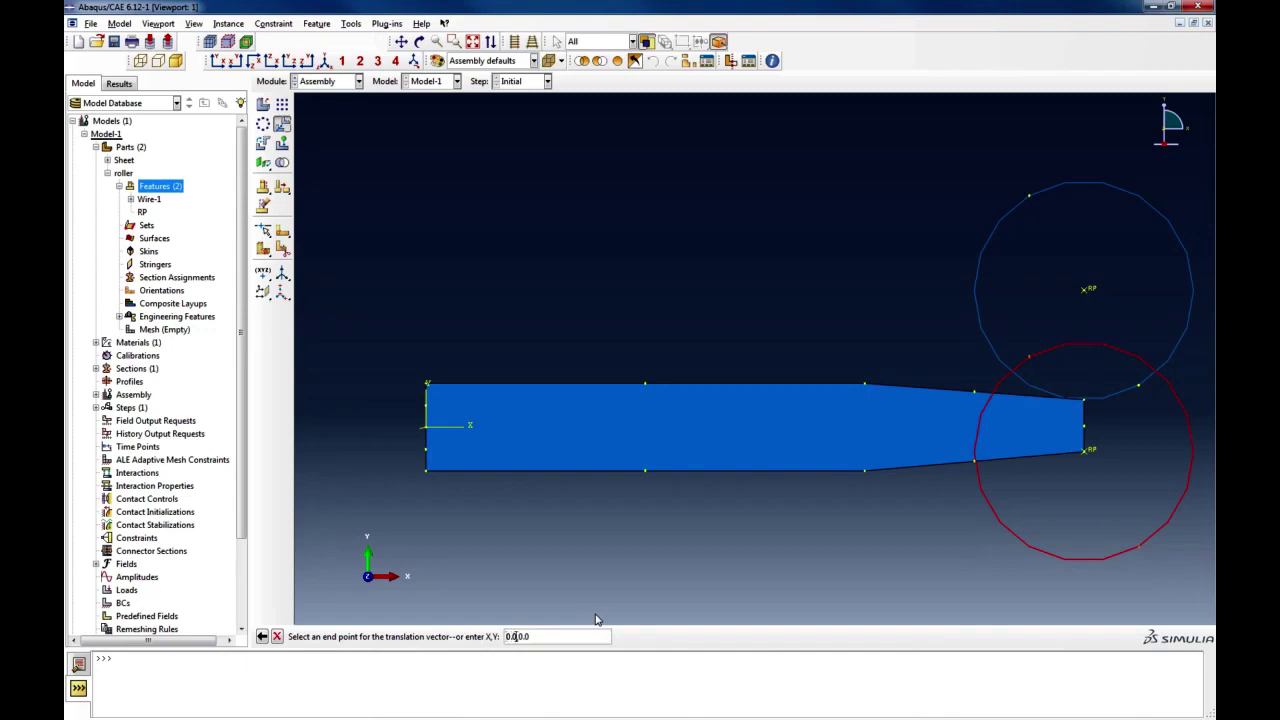
key(Right)
key(Delete)
key(Delete)
key(Delete)
text(-50.0)
key(Return)
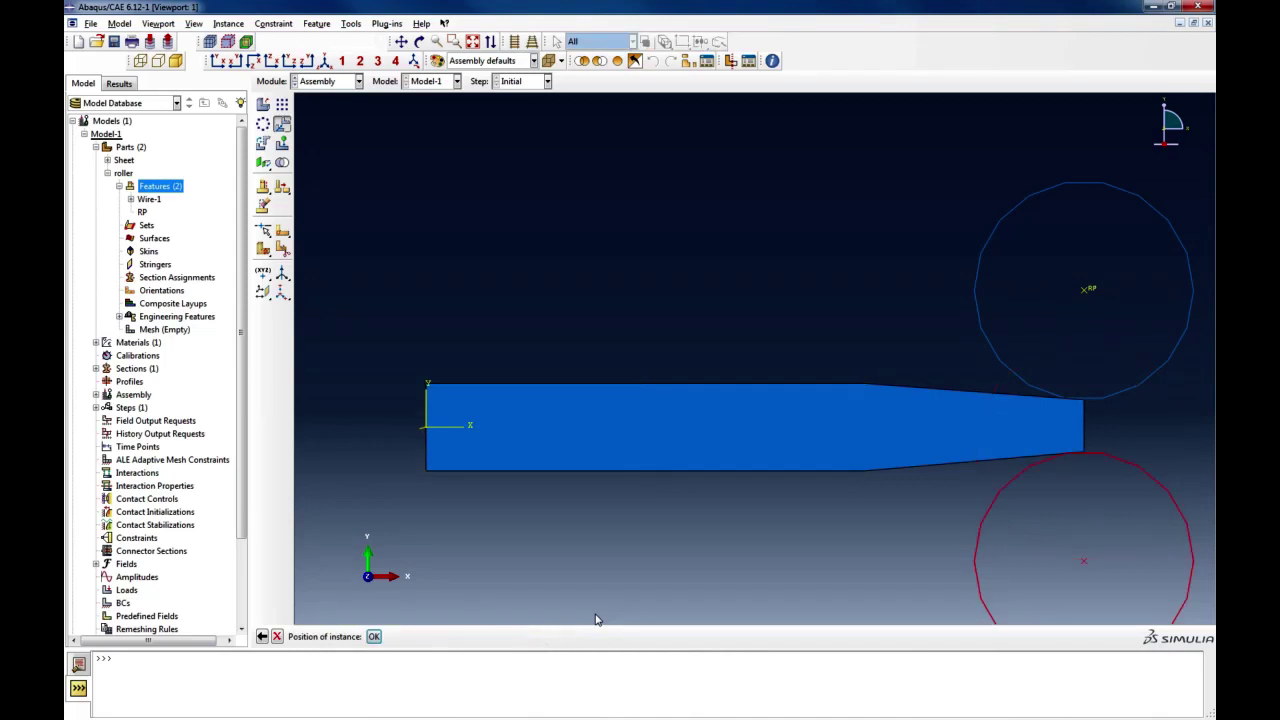
click(373, 637)
click(472, 41)
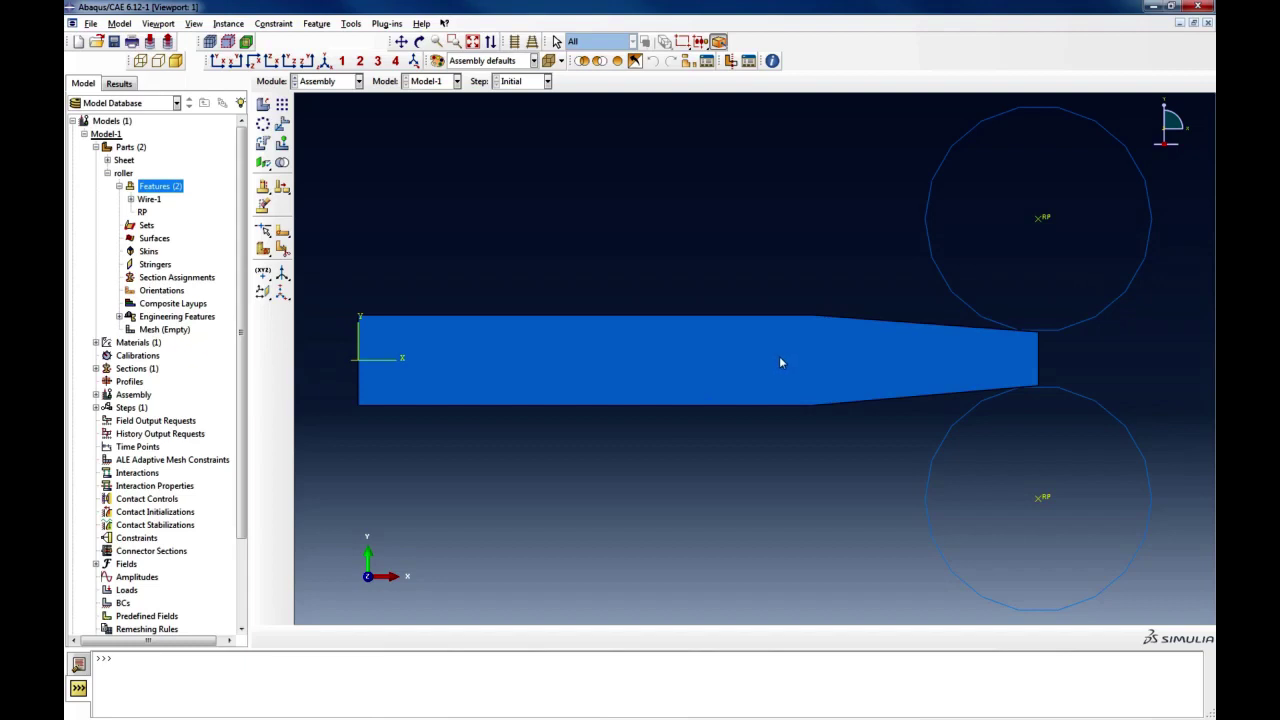
click(338, 84)
click(378, 122)
click(273, 24)
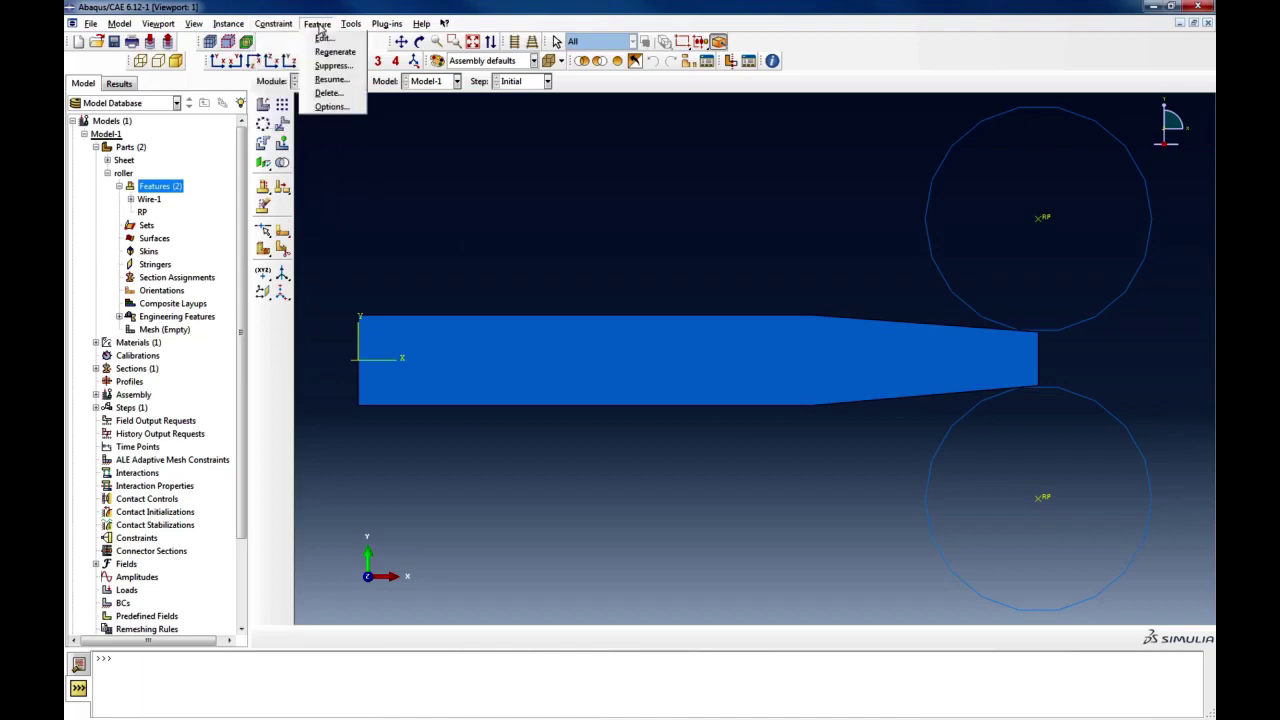
key(Escape)
click(330, 82)
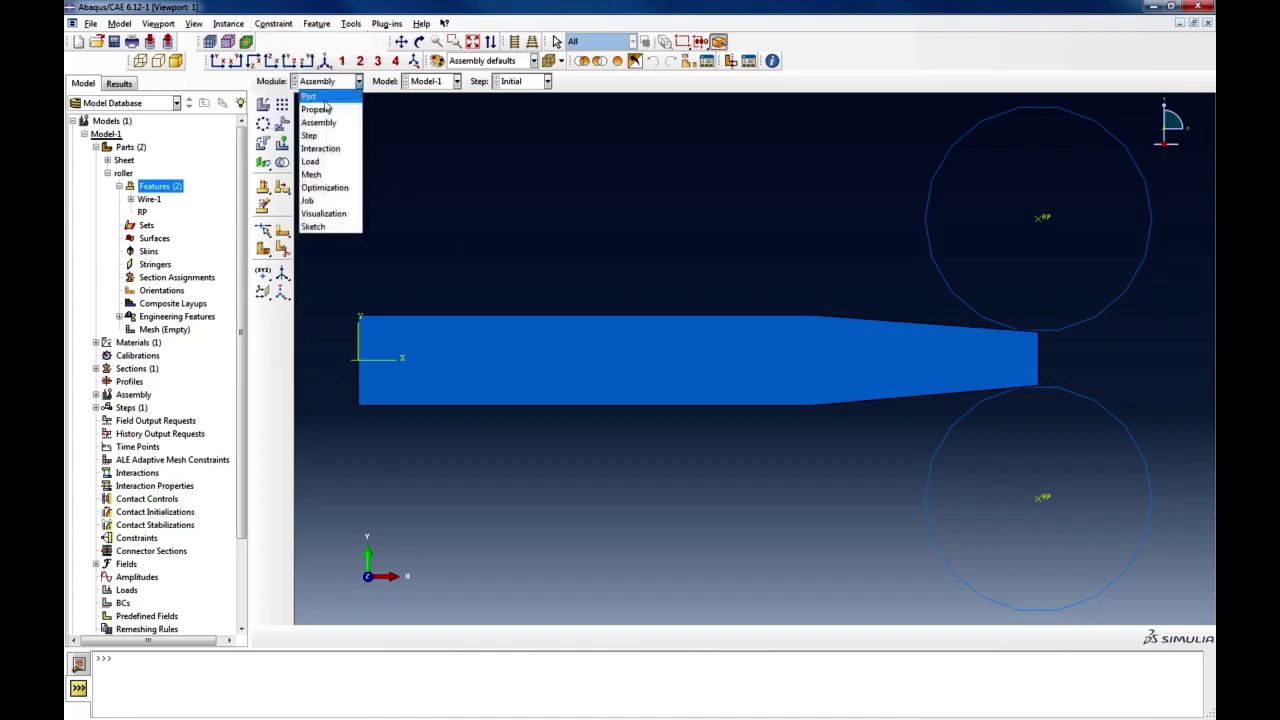
click(320, 96)
click(284, 24)
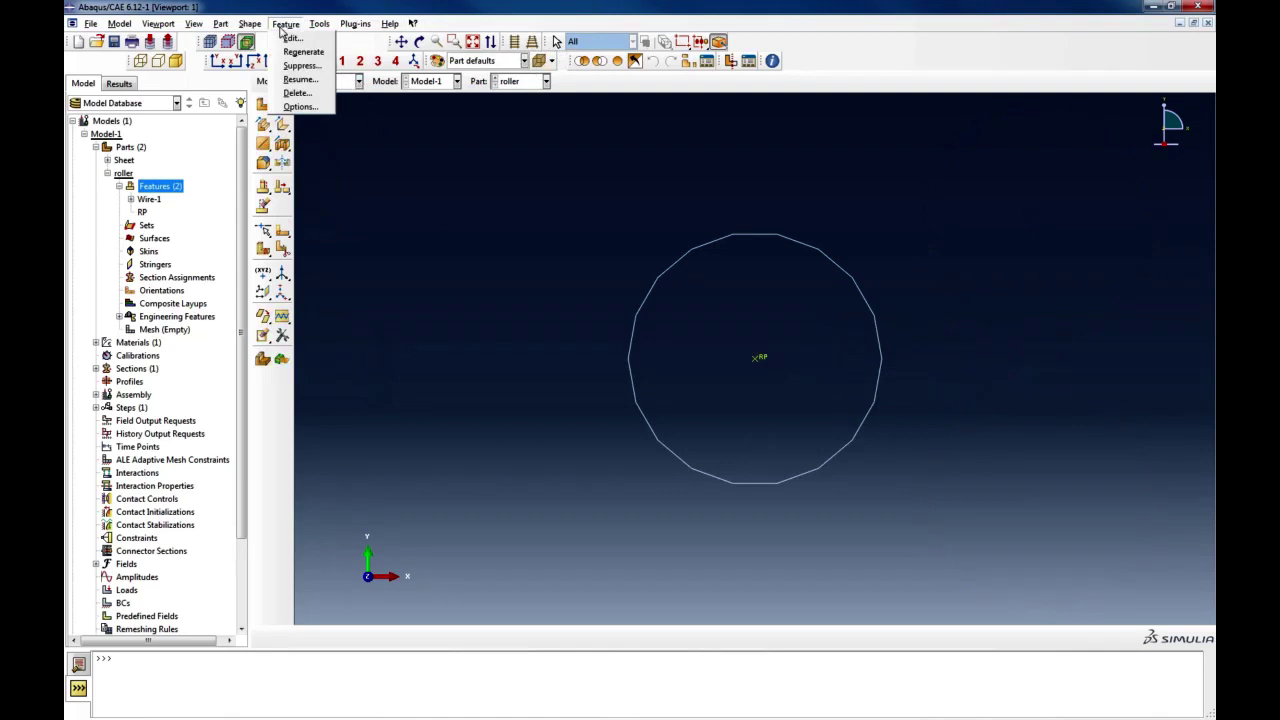
click(221, 24)
click(320, 24)
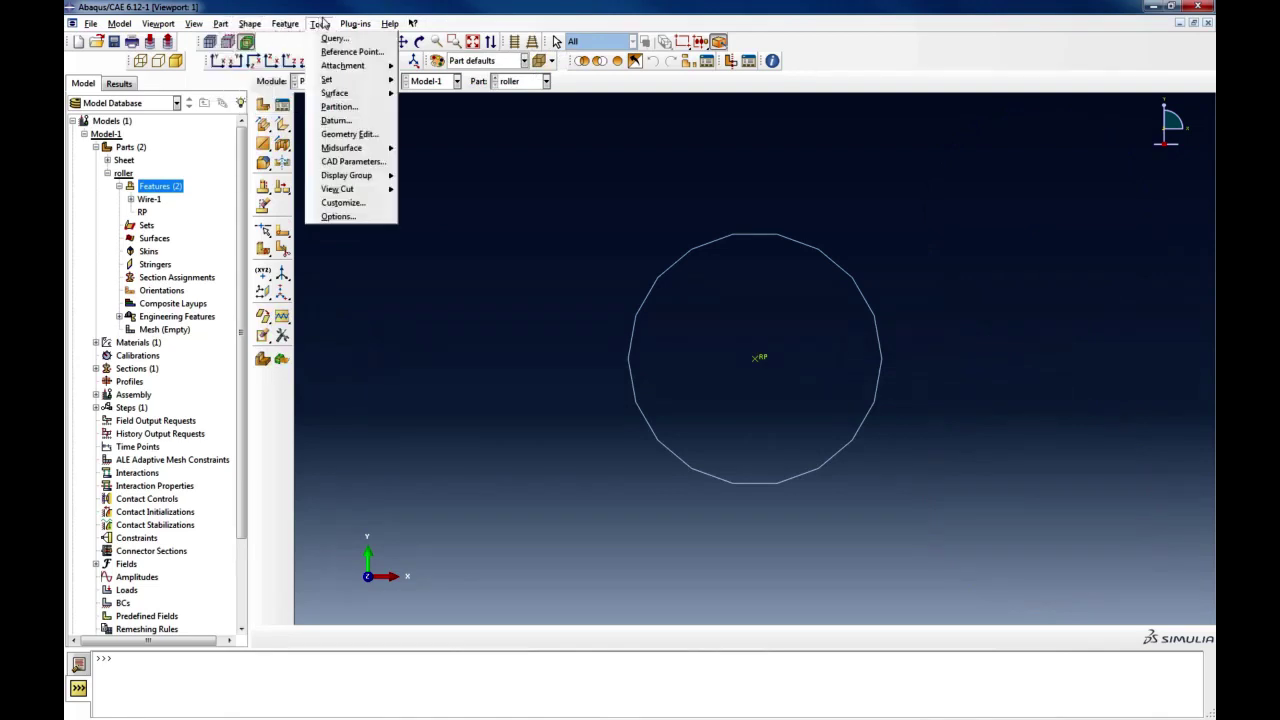
click(374, 98)
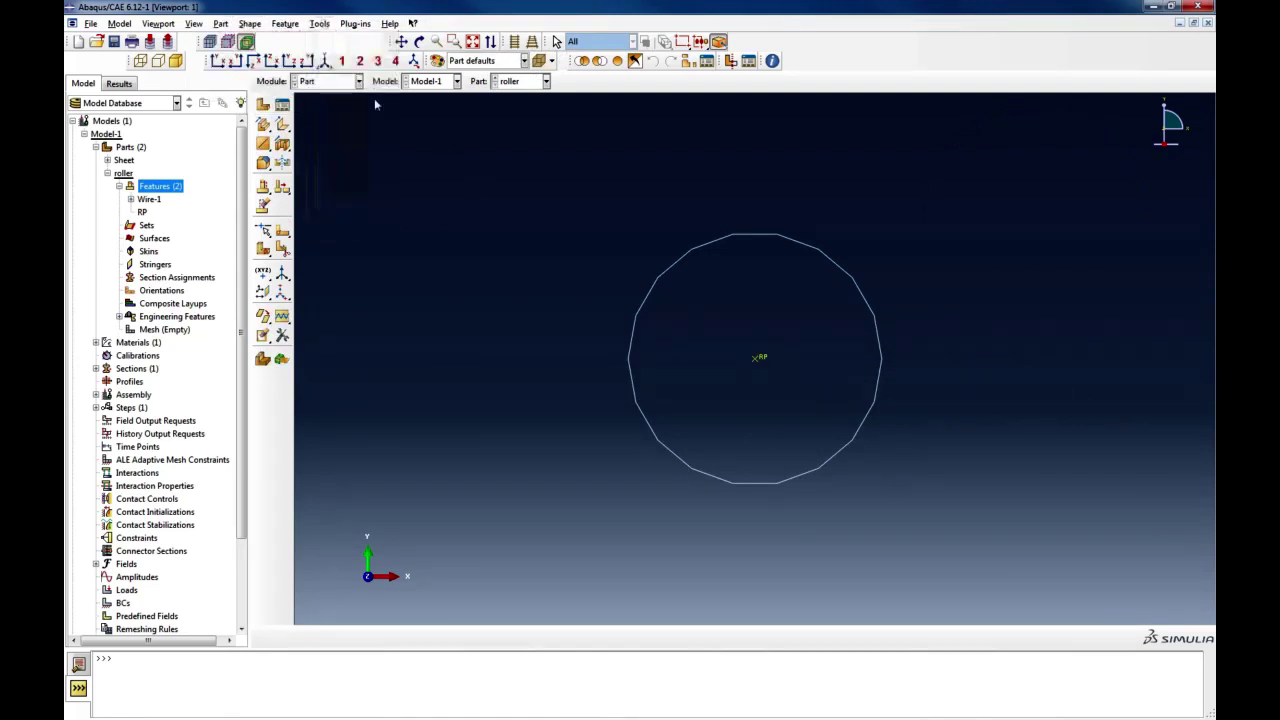
Switch to the Step module
click(330, 82)
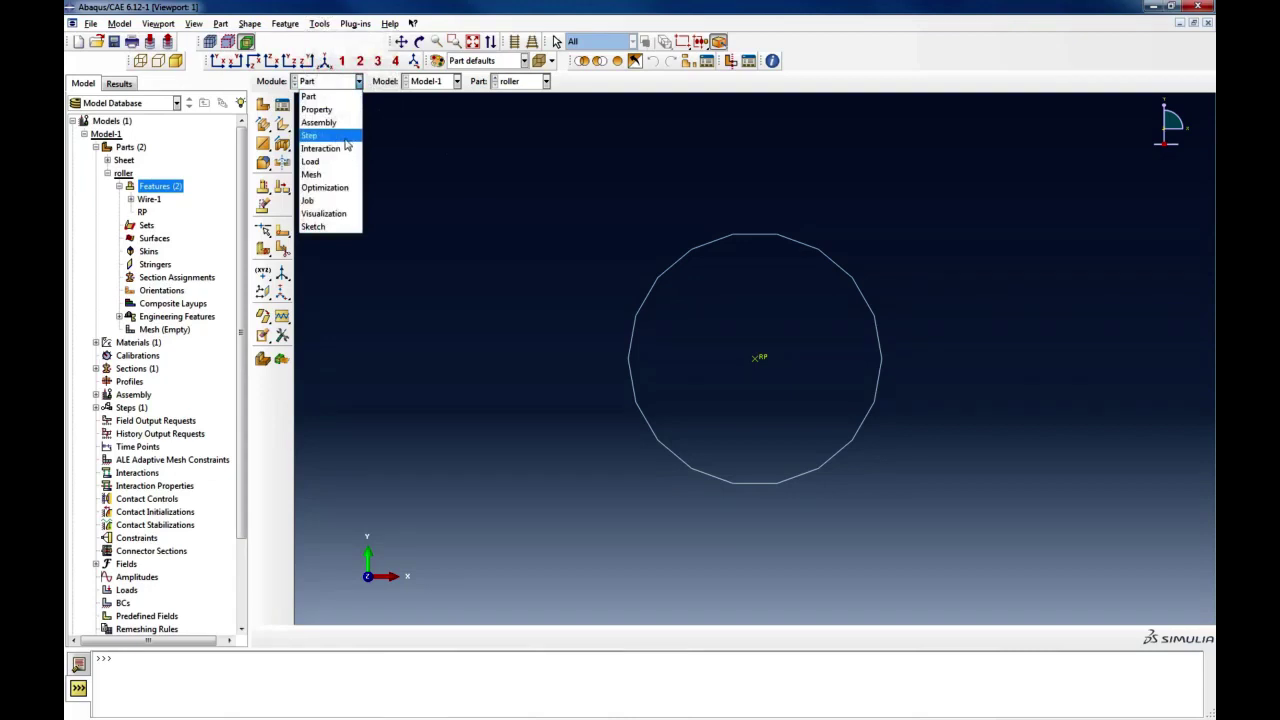
click(344, 137)
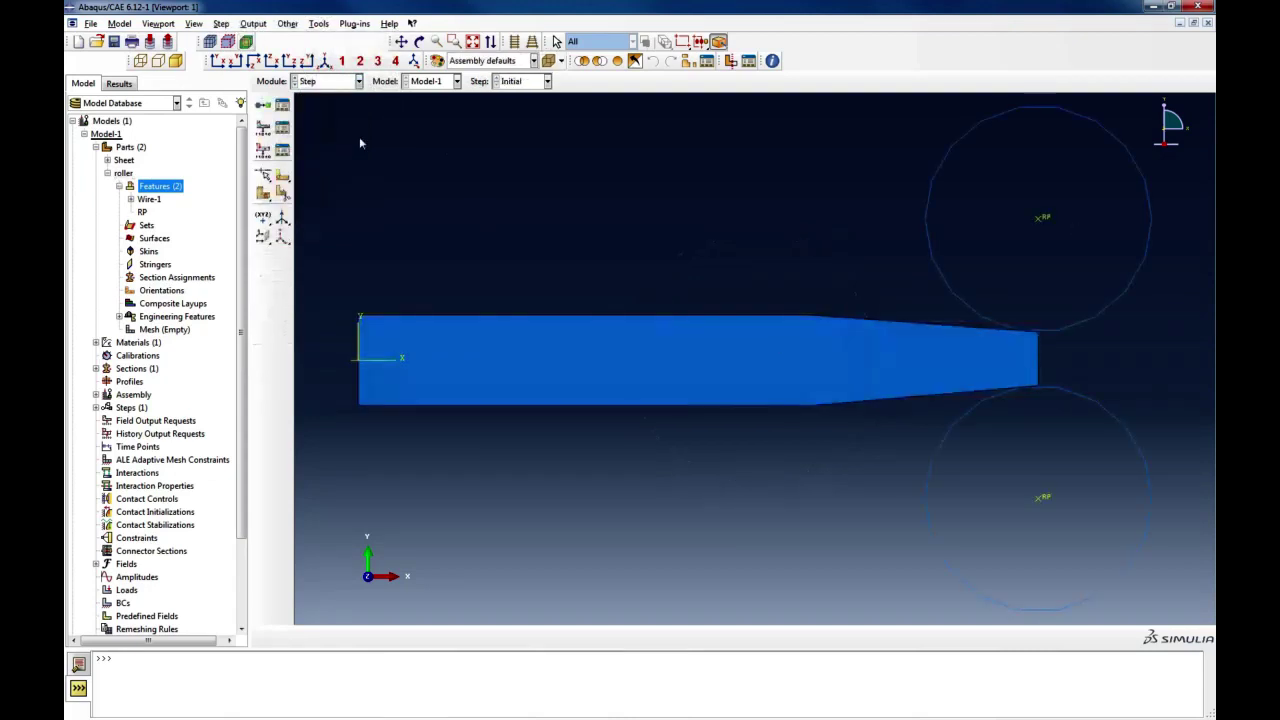
click(310, 84)
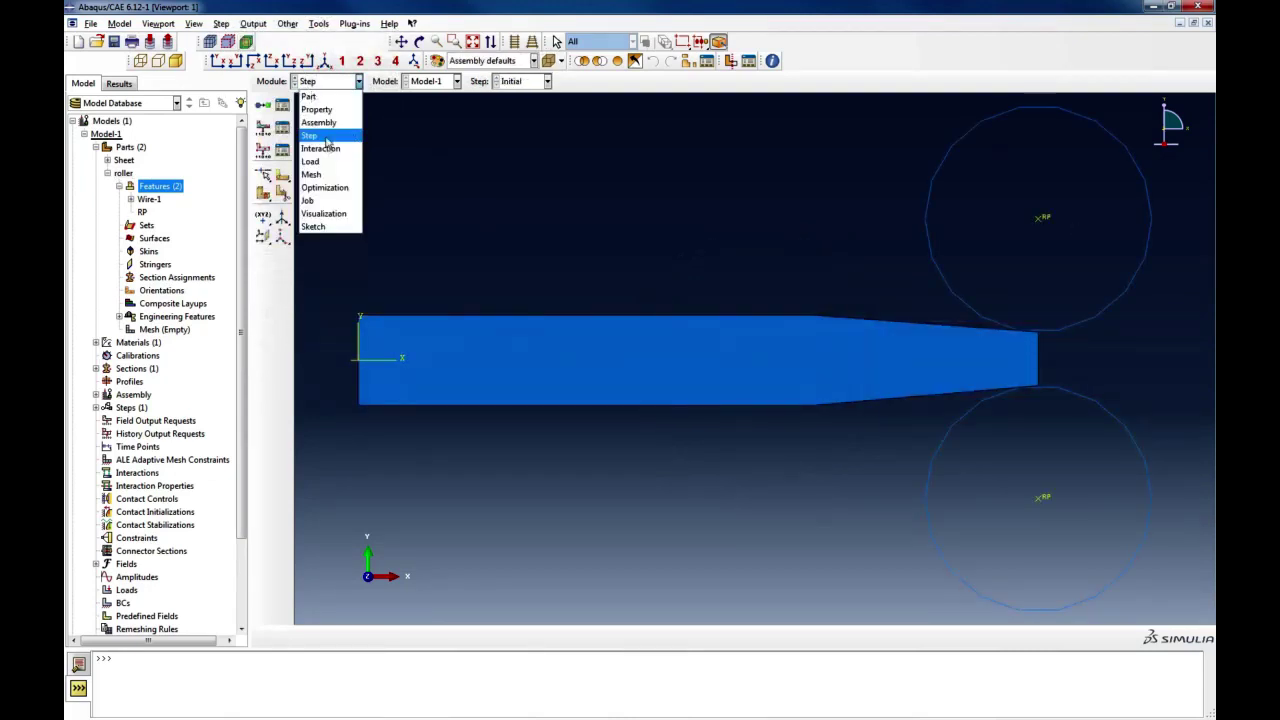
click(503, 145)
click(346, 84)
click(320, 135)
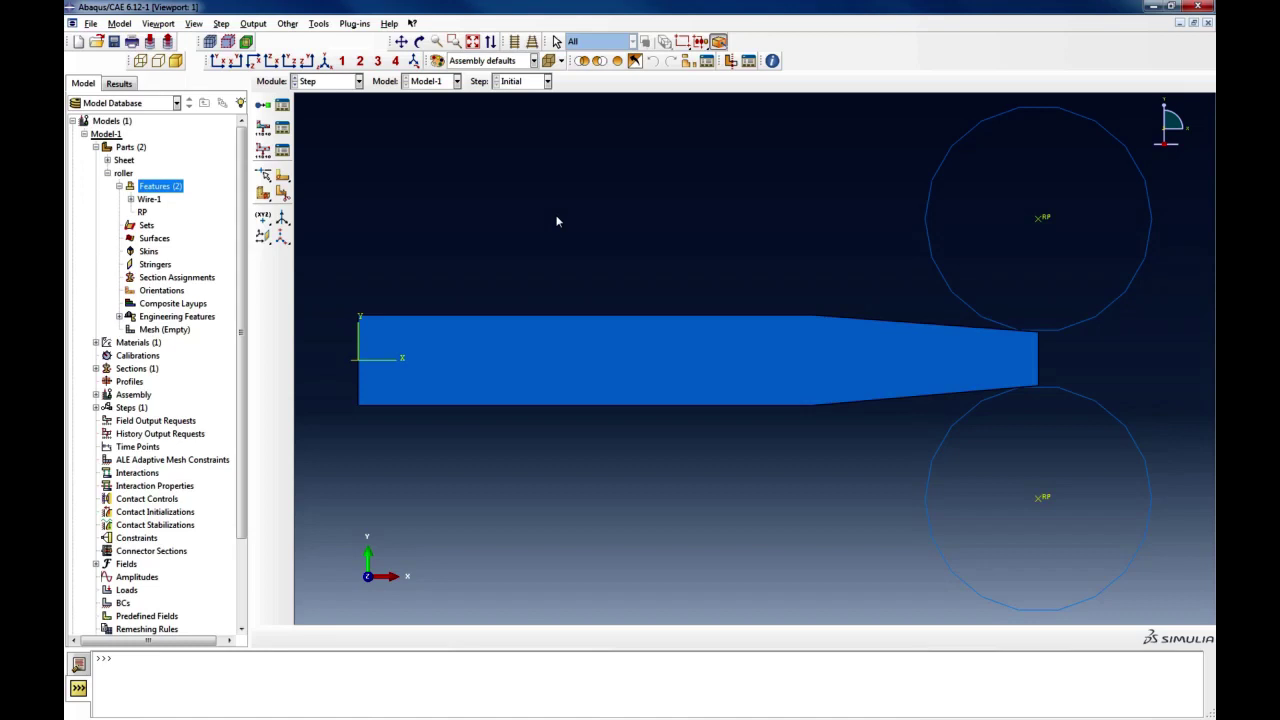
click(321, 84)
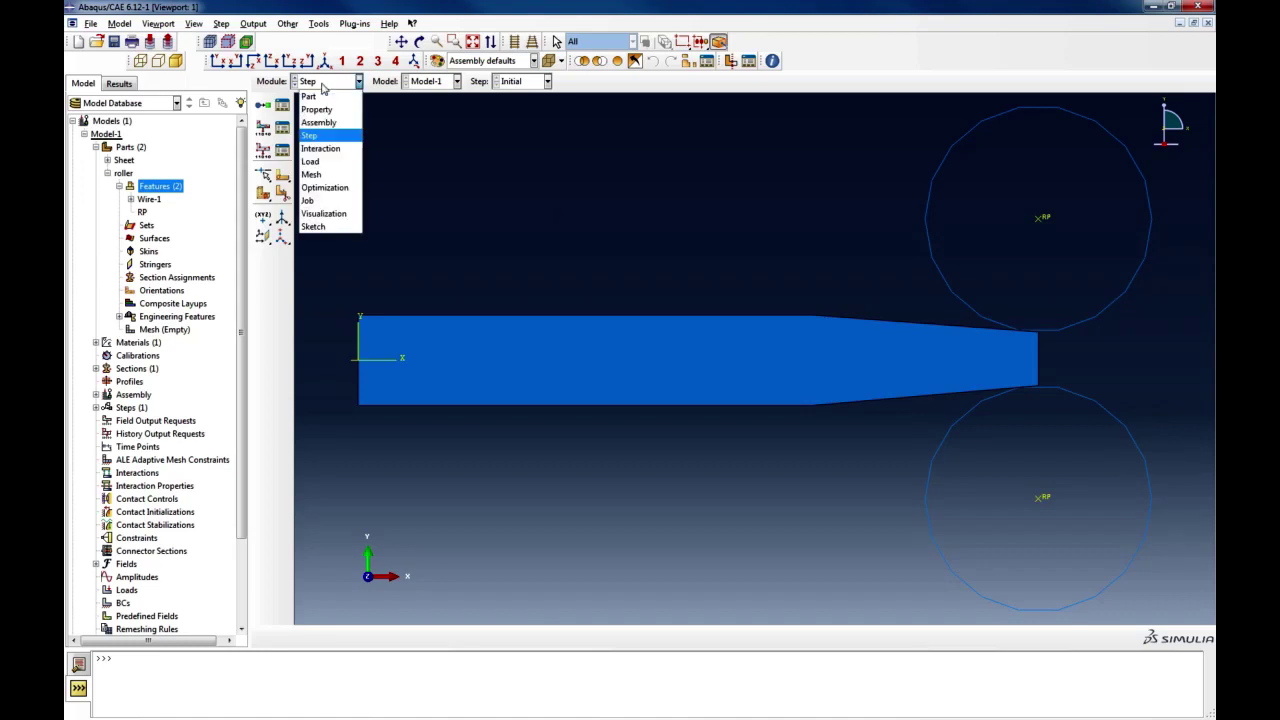
click(311, 135)
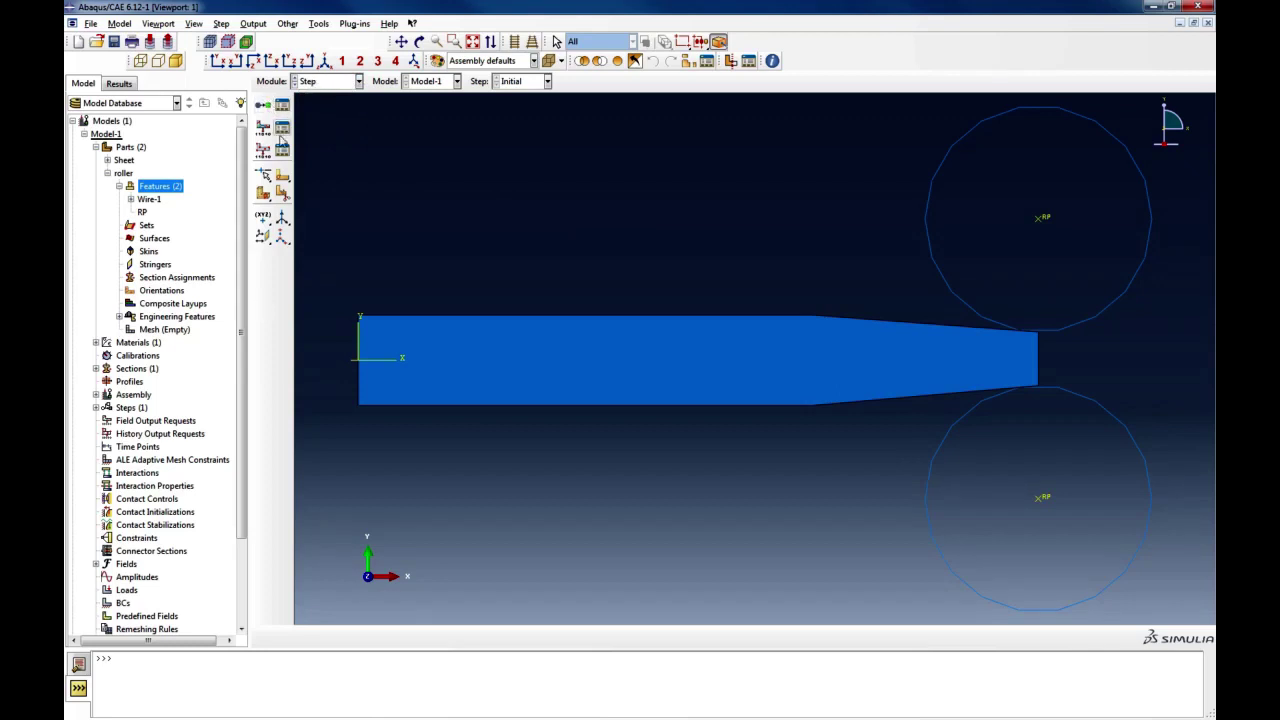
Create a Dynamic, Explicit step after the Initial step, look through its settings and accept the defaults
click(260, 108)
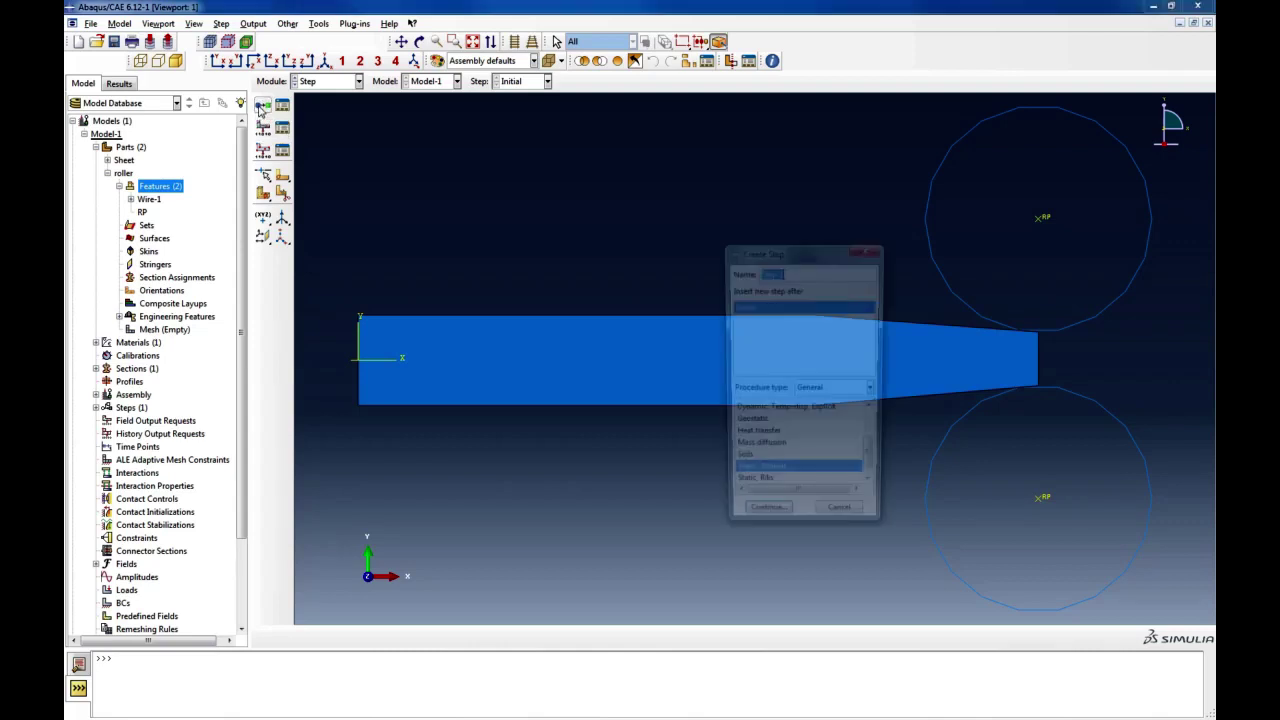
drag(749, 256, 339, 132)
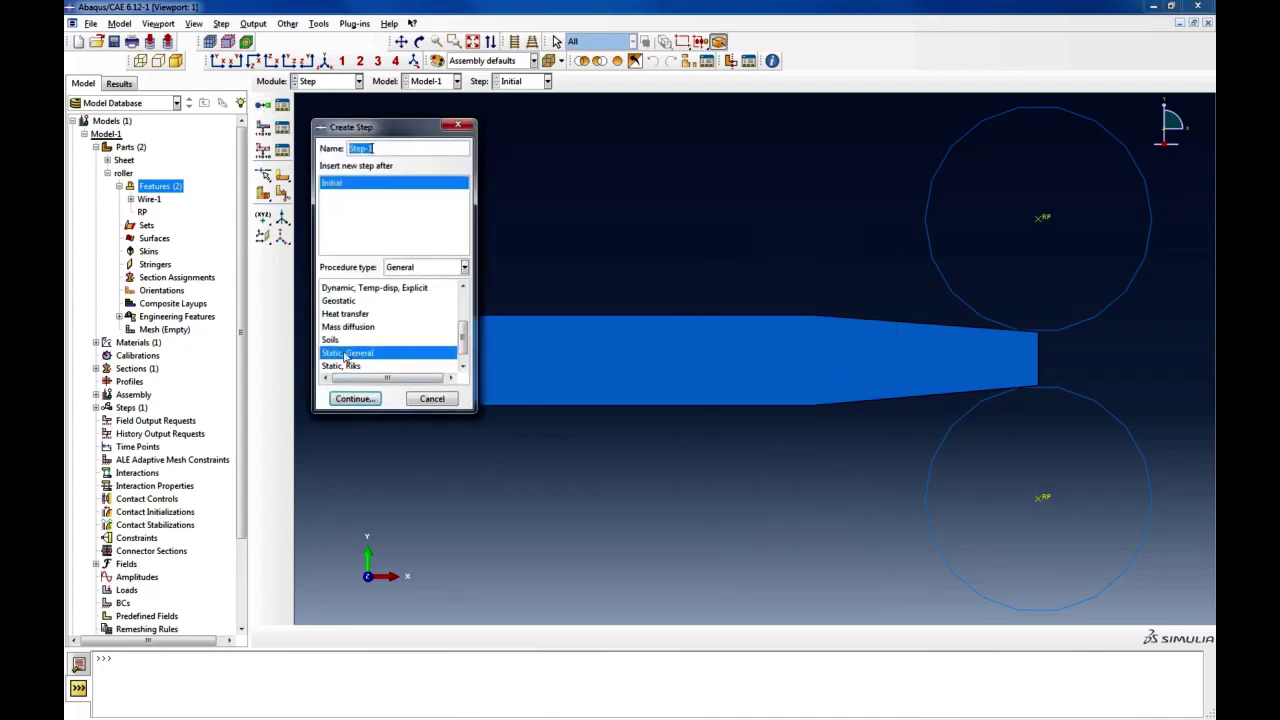
scroll(386, 337, up, 2)
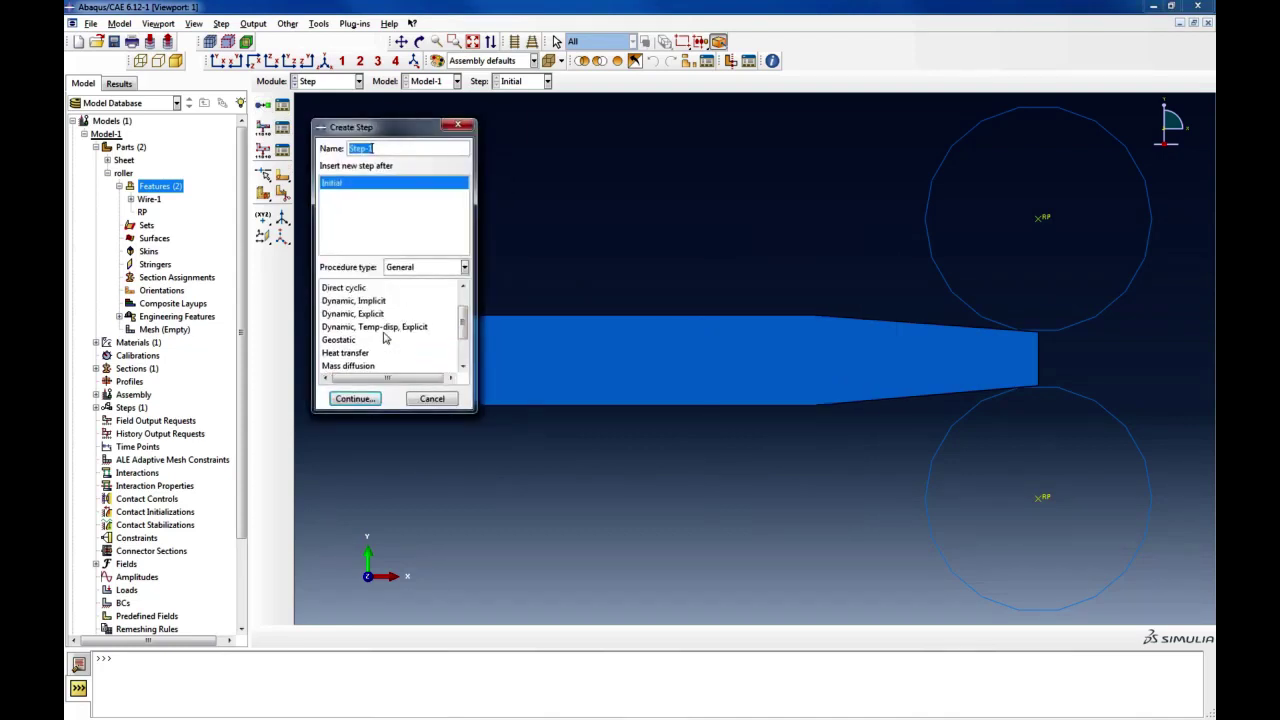
click(366, 314)
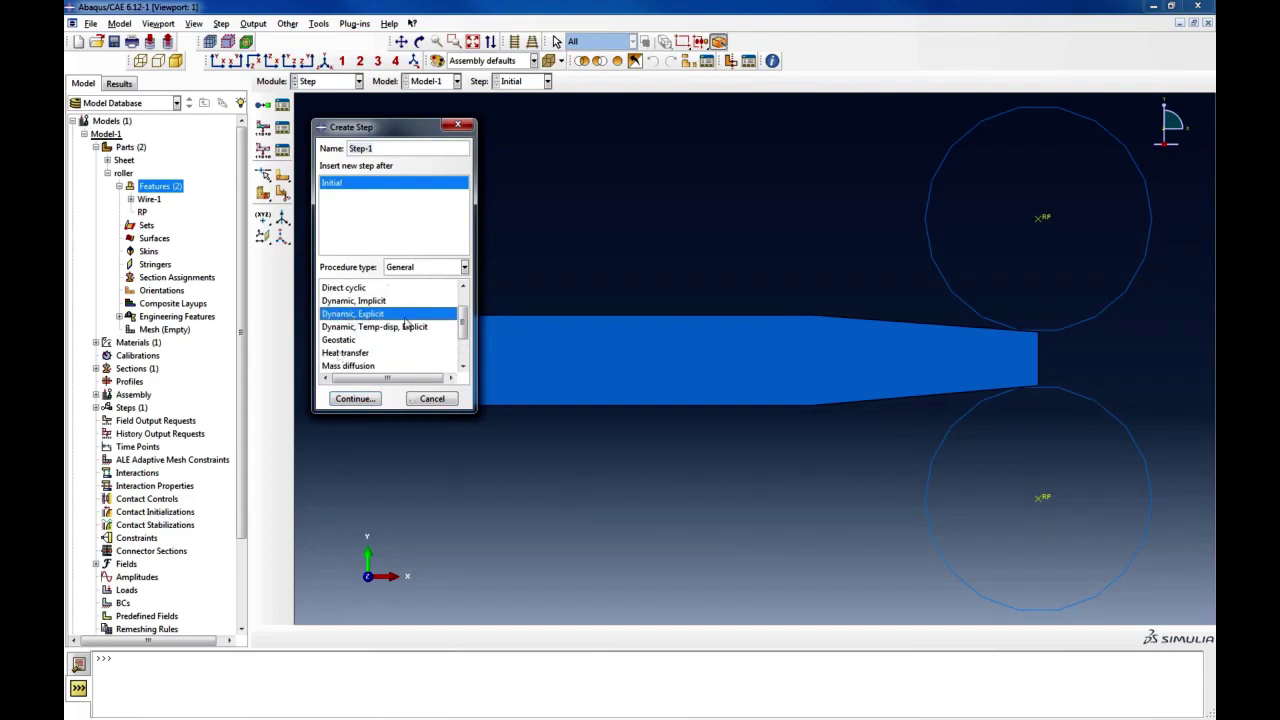
scroll(372, 358, down, 3)
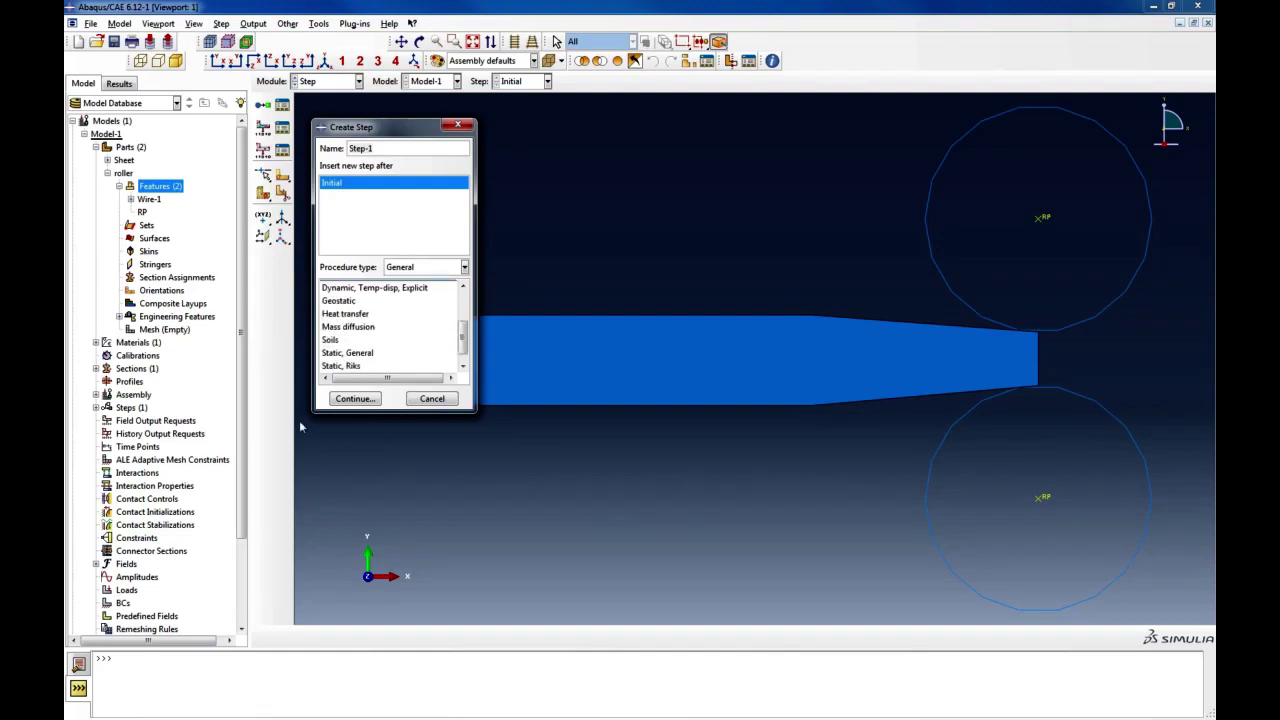
click(358, 399)
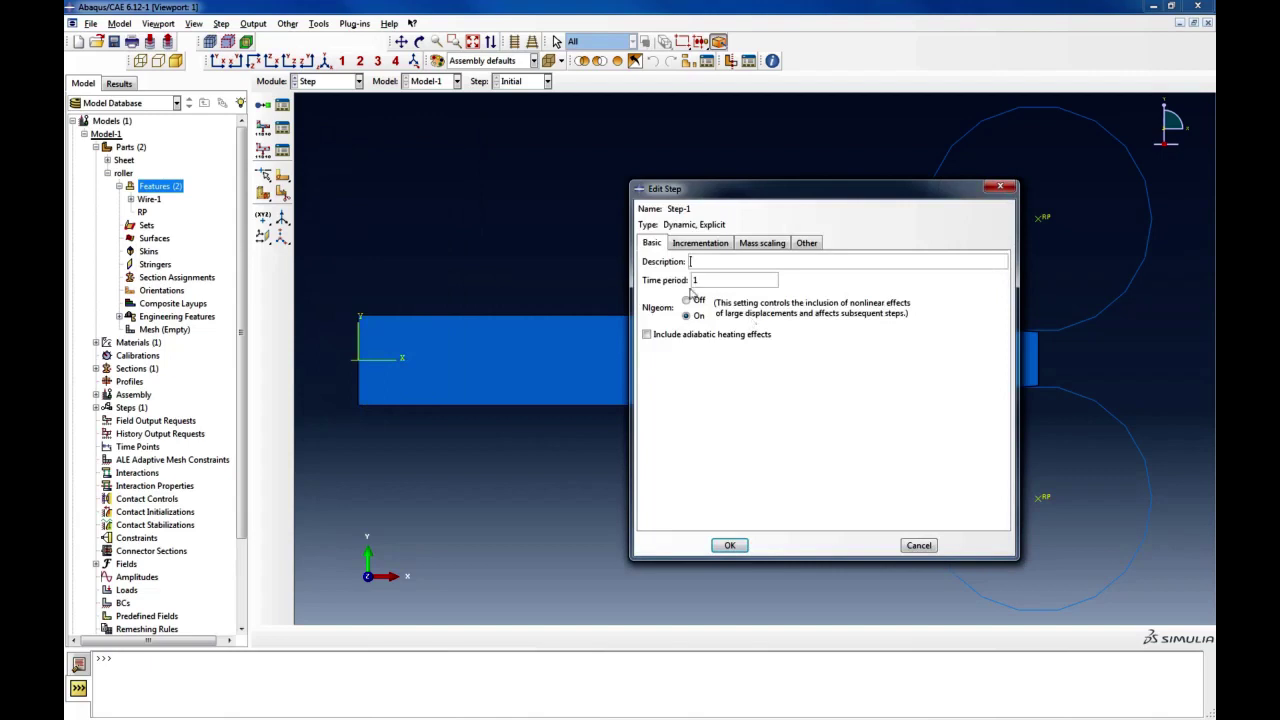
click(702, 243)
click(762, 243)
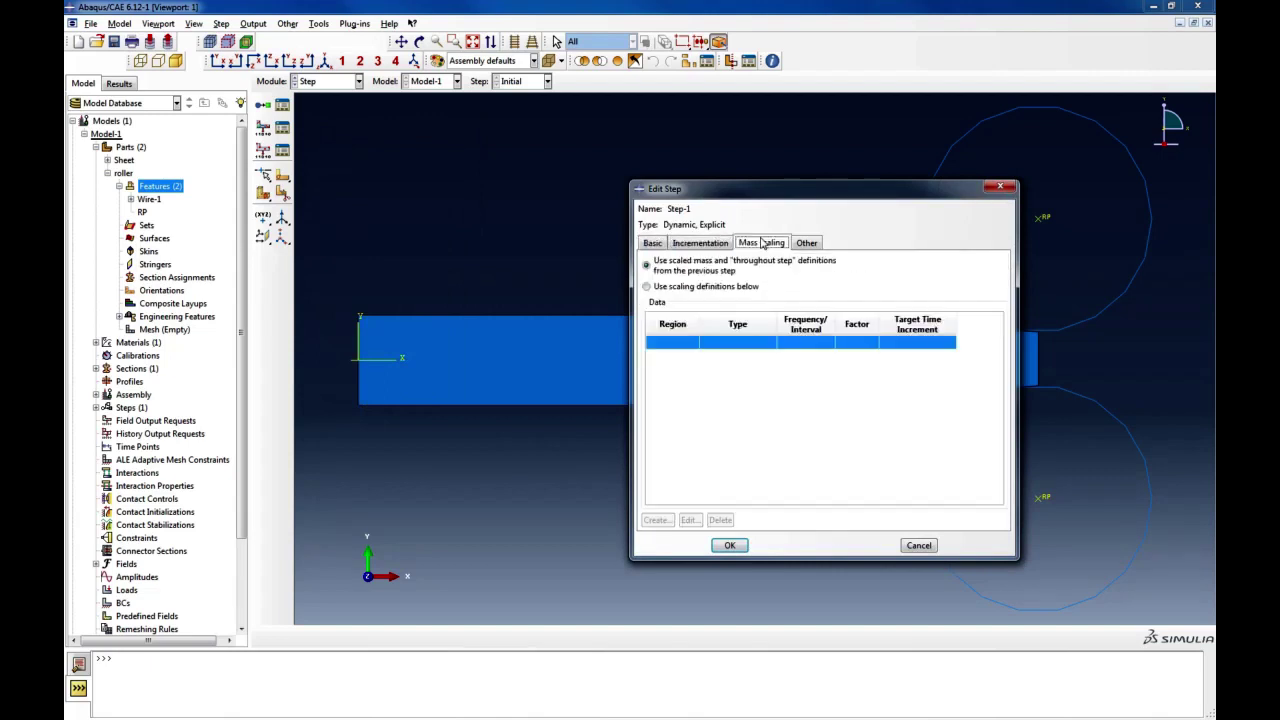
click(806, 243)
click(730, 545)
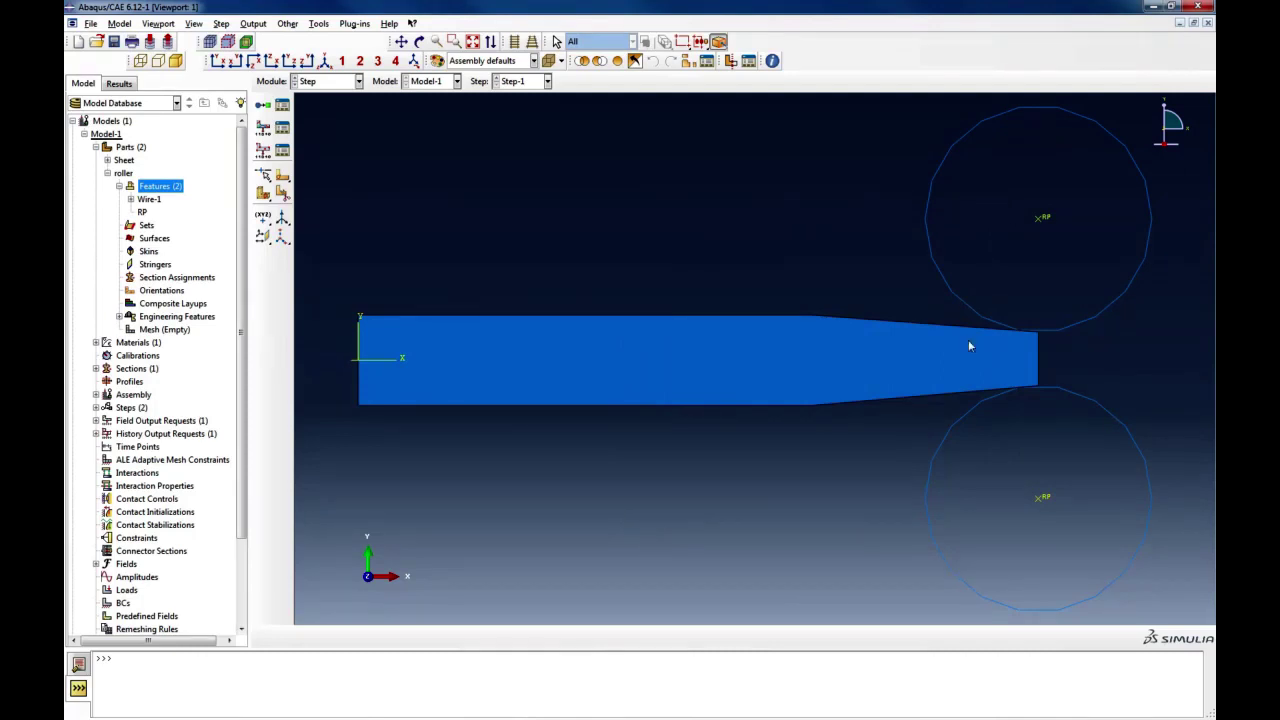
Go to the Interaction module and start a surface-to-surface contact (Explicit) interaction in Step-1
click(357, 81)
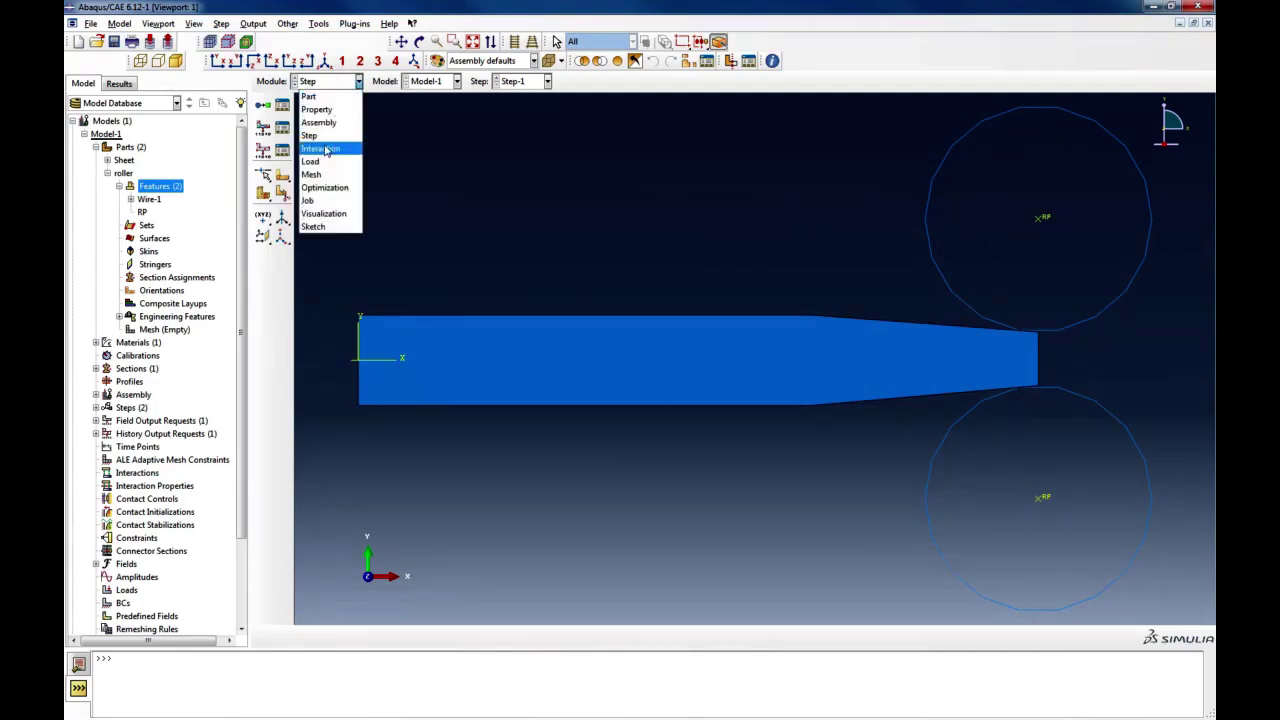
click(329, 150)
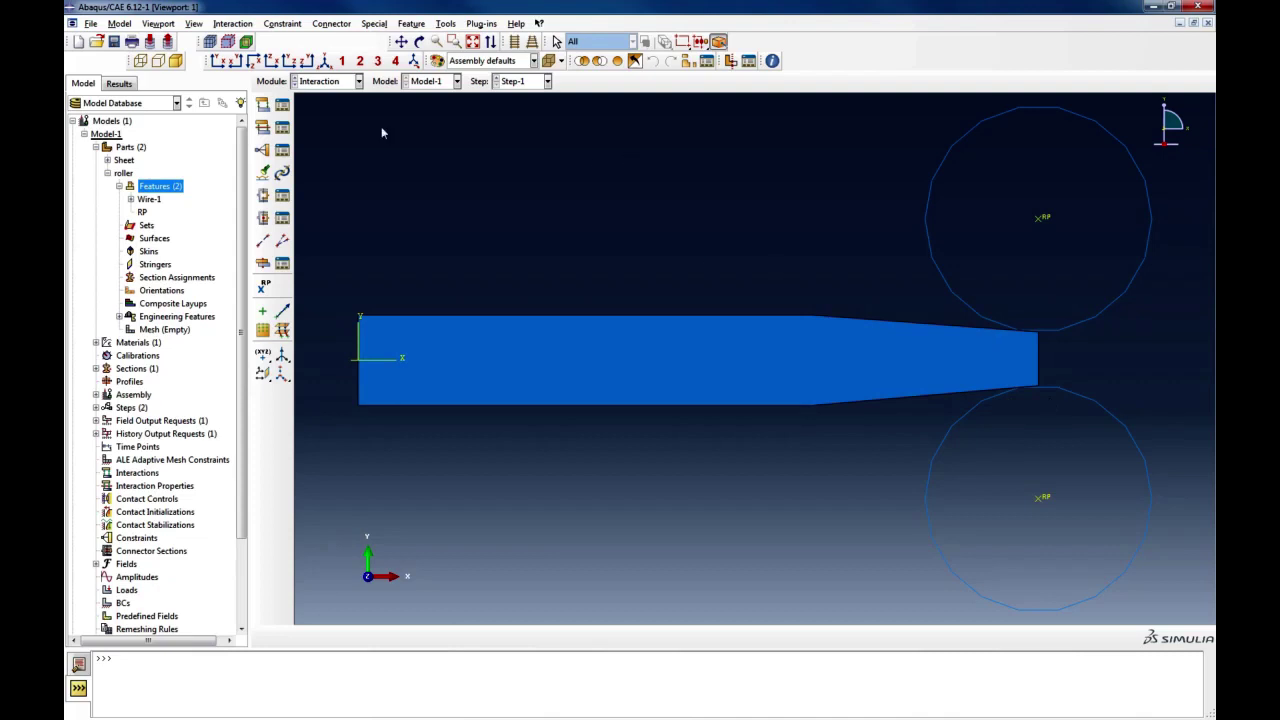
click(261, 107)
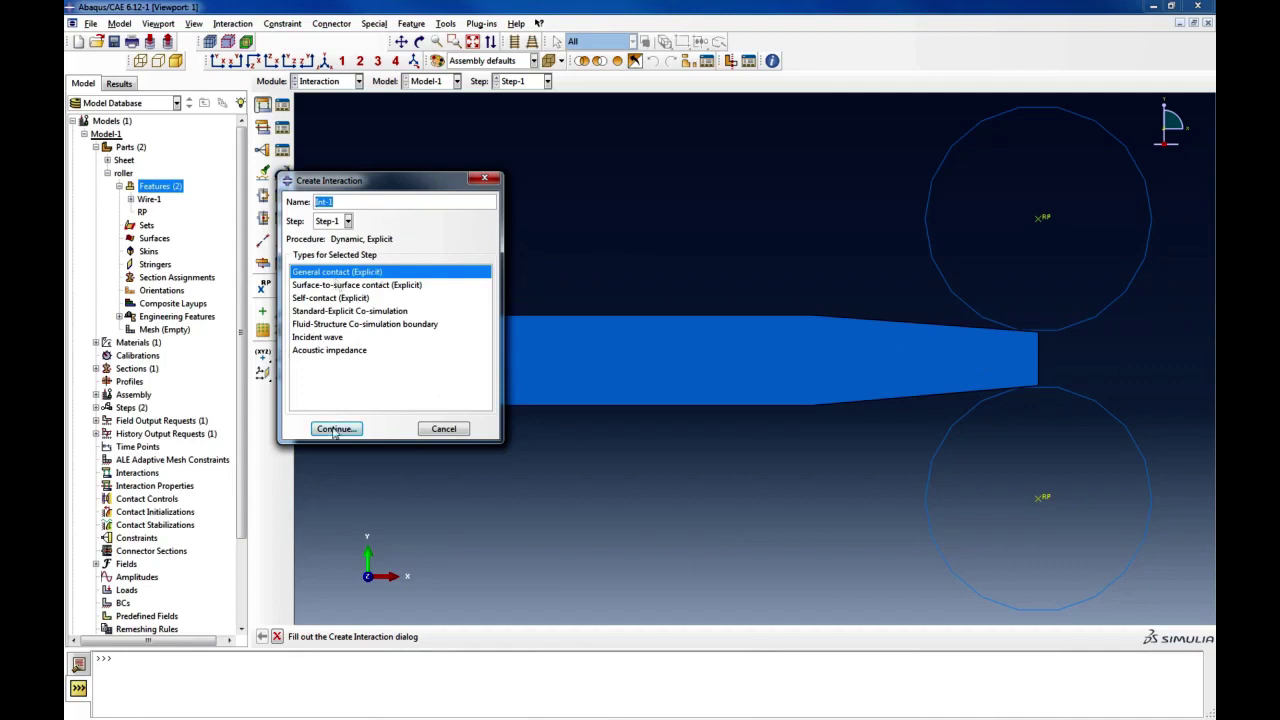
click(354, 285)
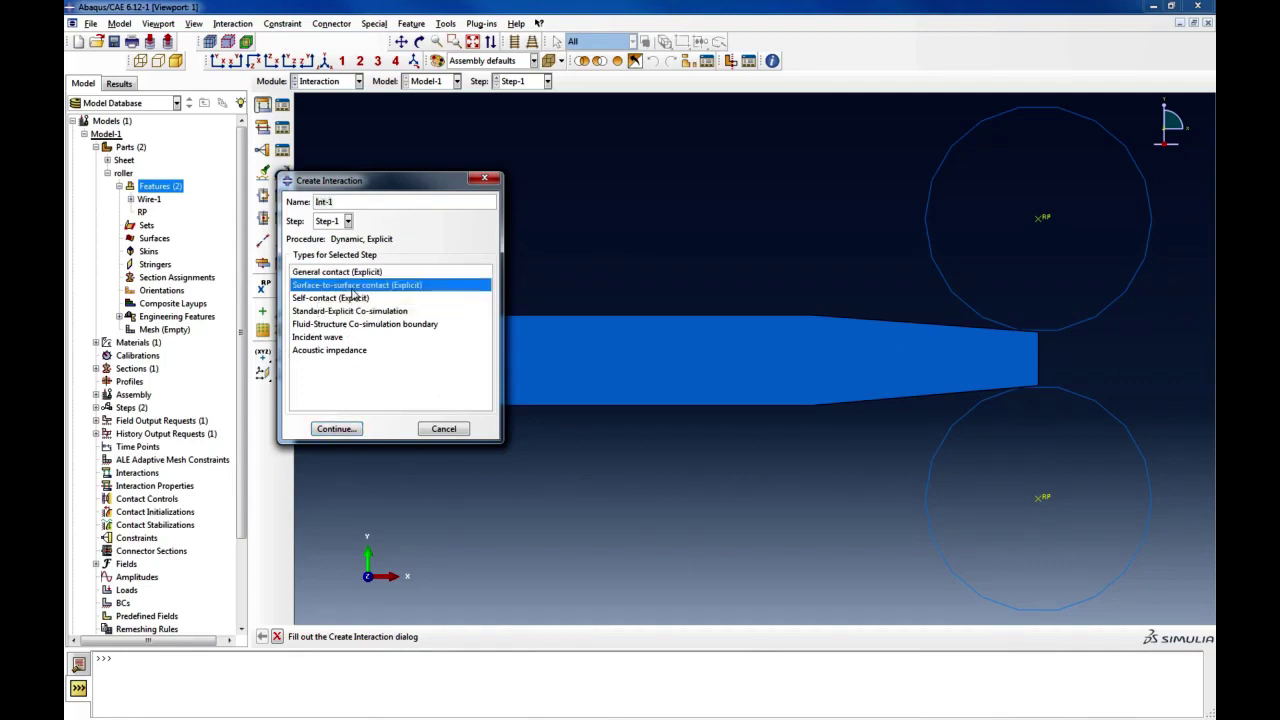
click(333, 431)
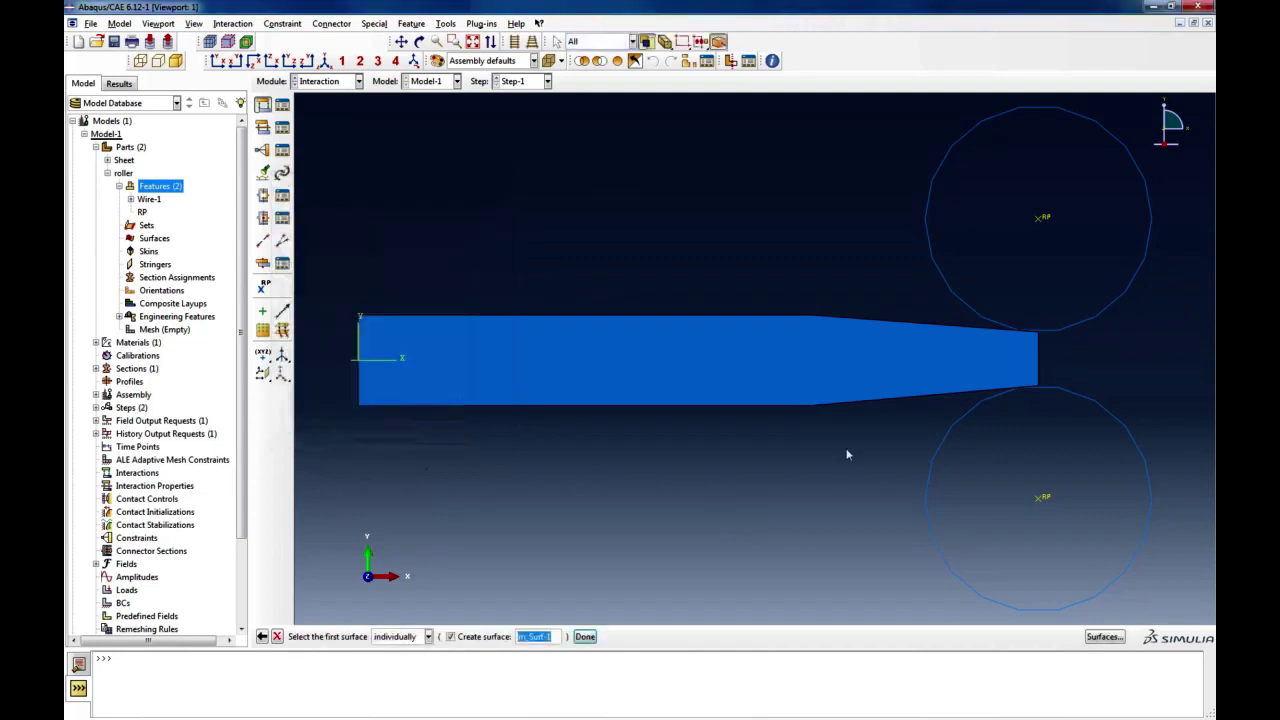
Define the contact's first surface from the sheet's upper straight and tapered edges
click(963, 332)
shift+click(737, 318)
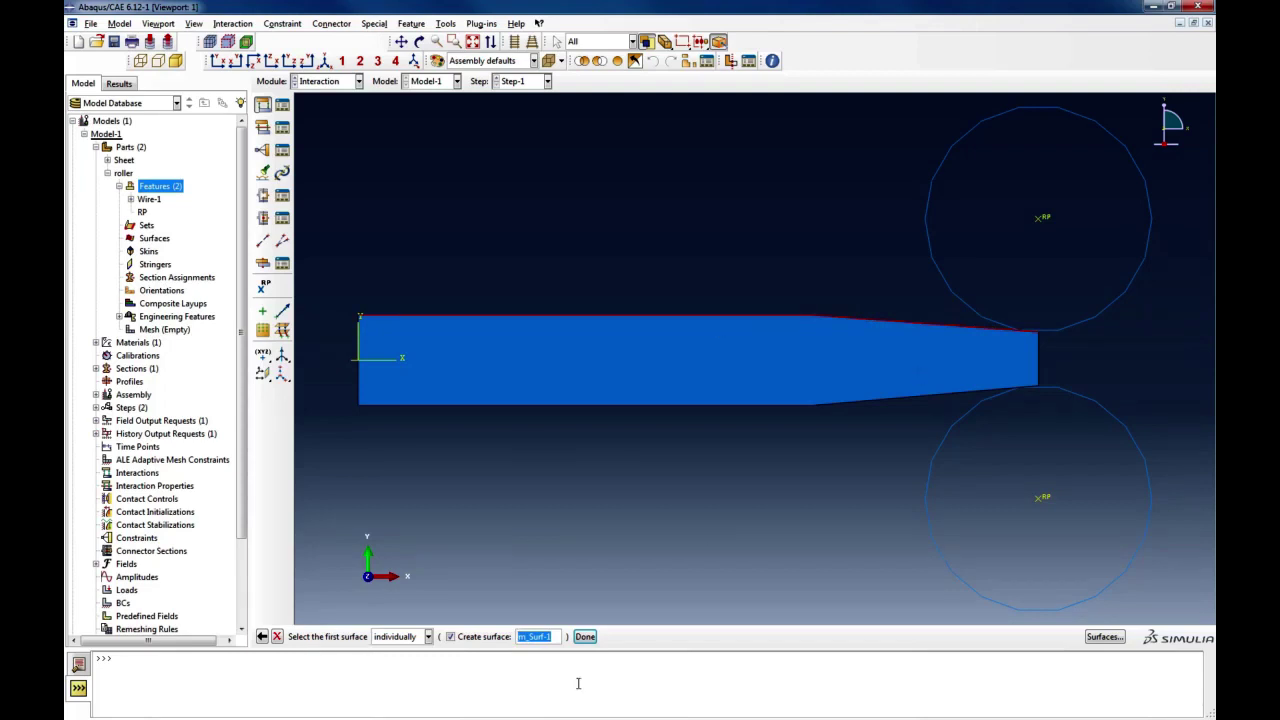
click(585, 637)
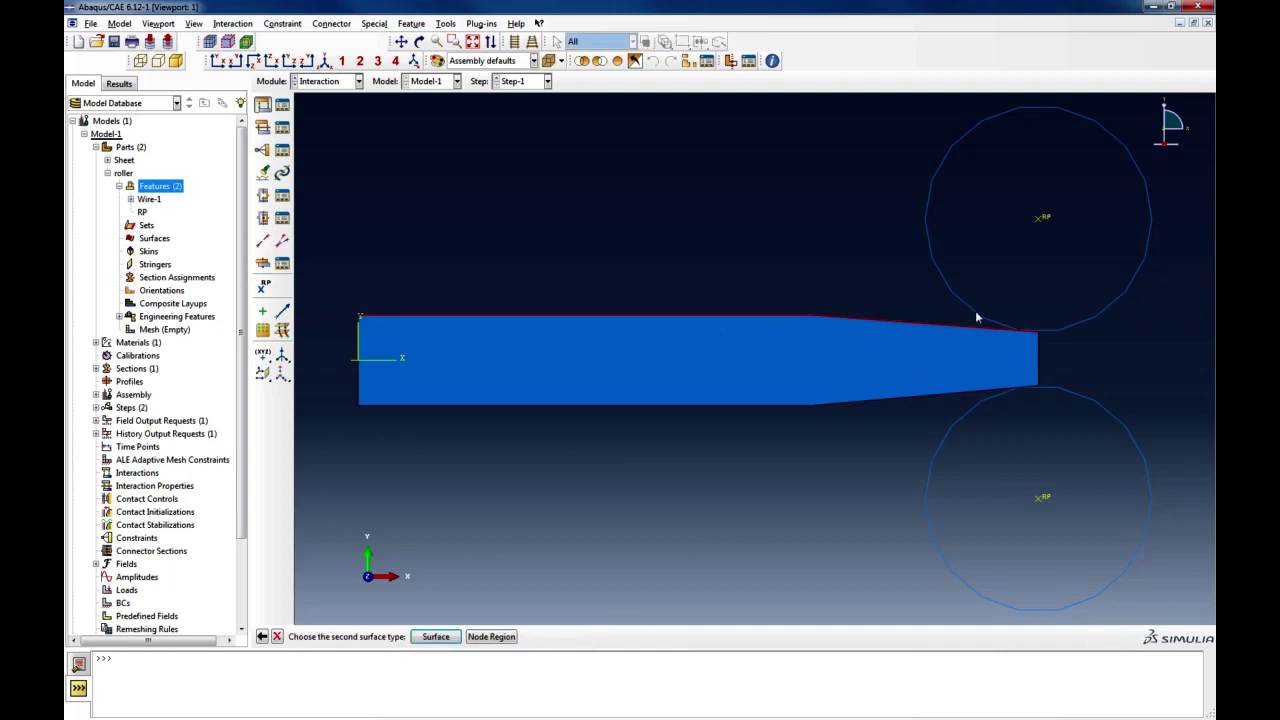
Define the upper roller's circumference as the second contact surface, using its outer (yellow) side
click(436, 637)
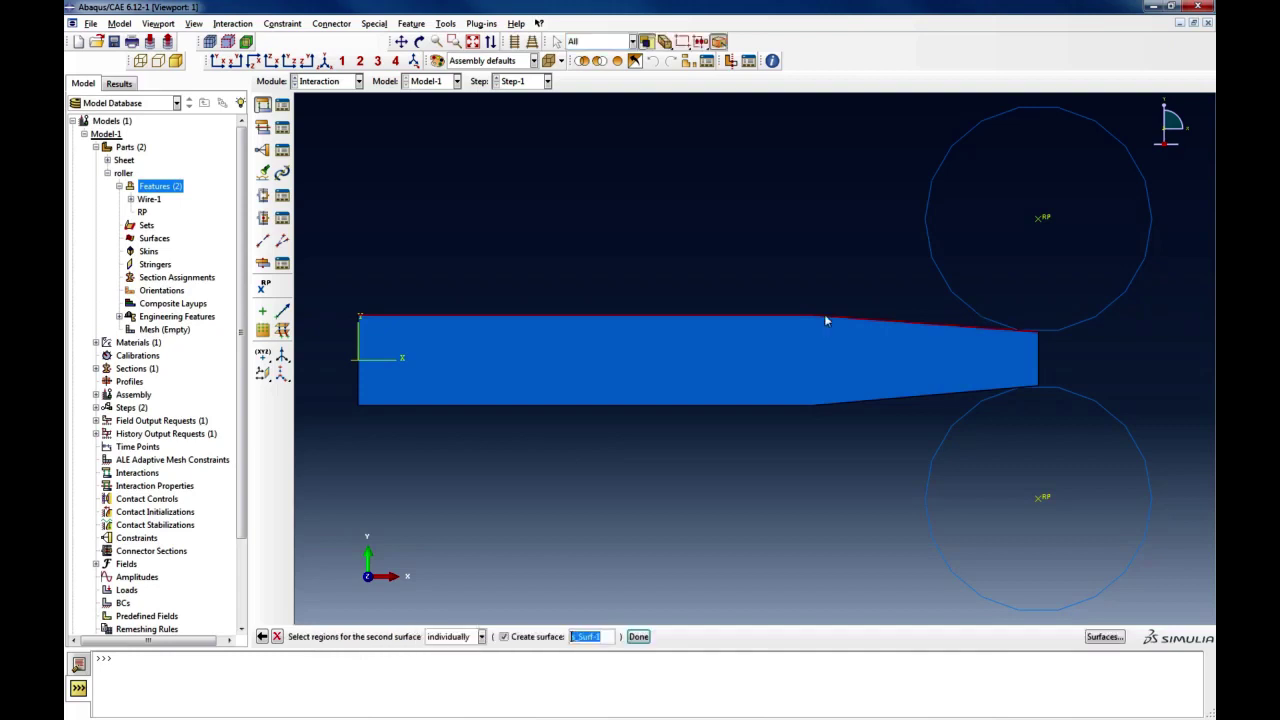
click(947, 289)
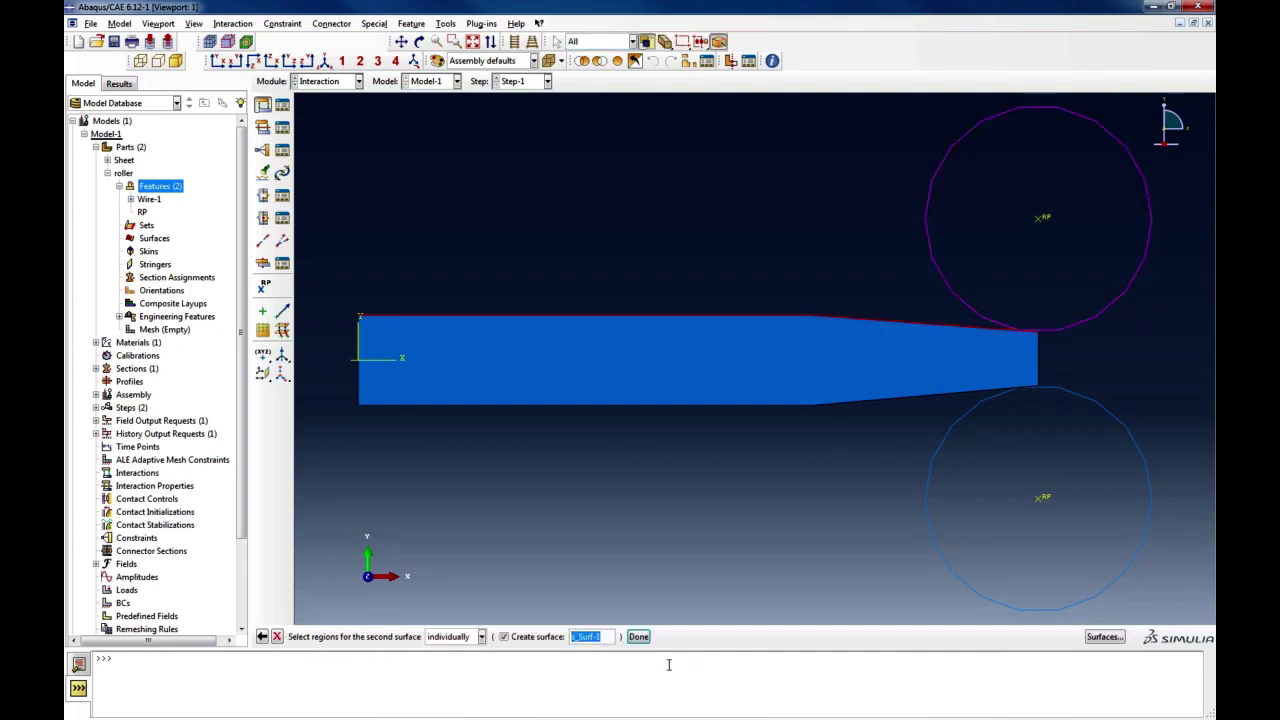
click(638, 637)
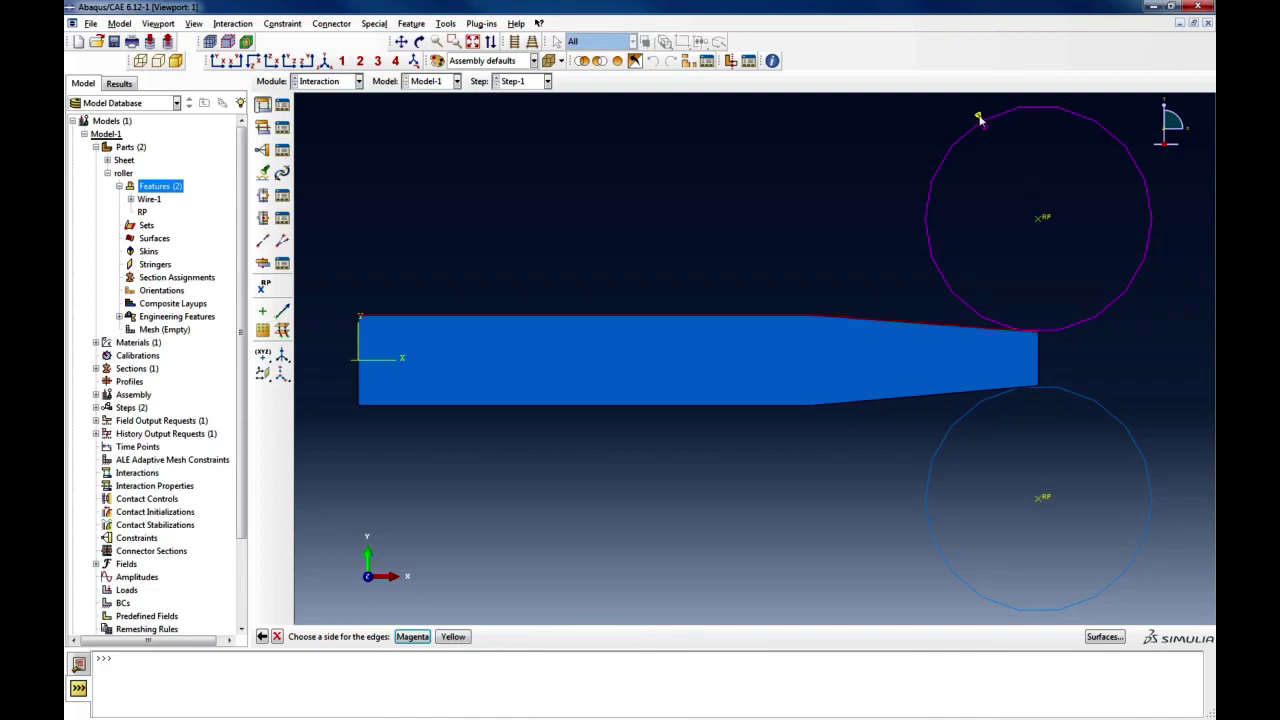
click(453, 637)
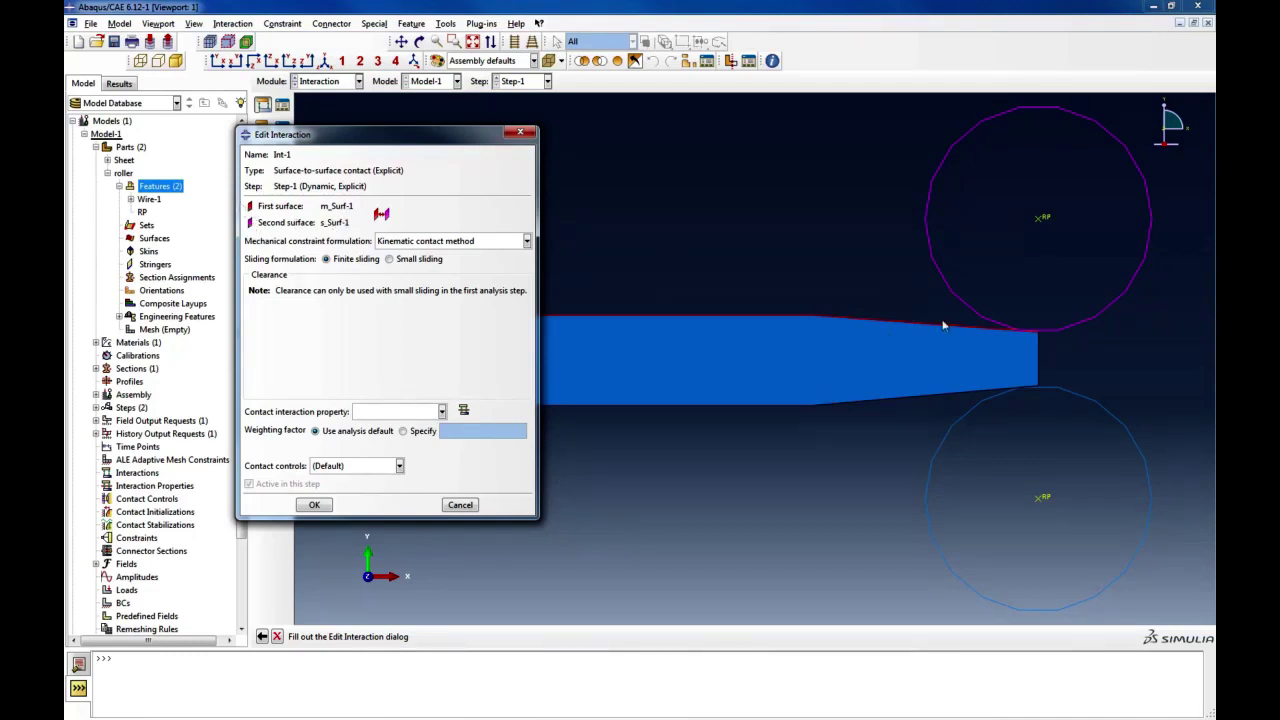
Create a Contact interaction property for this interaction and add Normal Behavior with "Hard" Contact
click(441, 412)
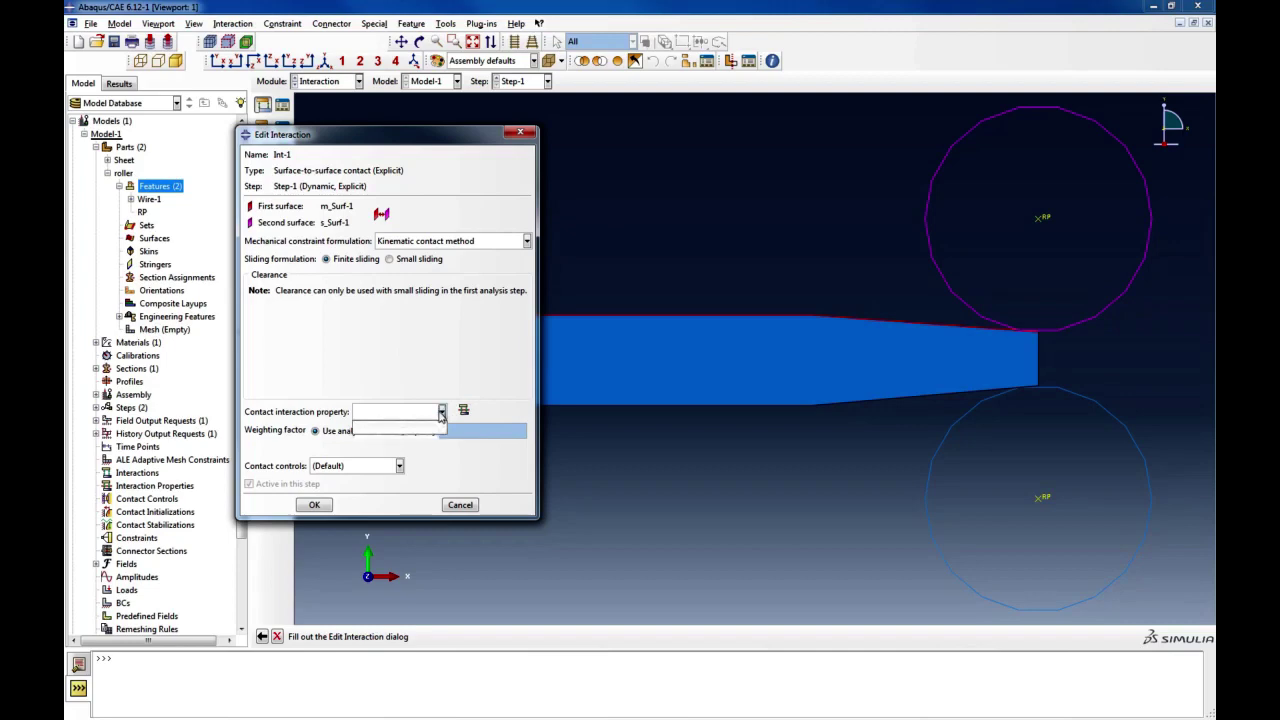
click(464, 414)
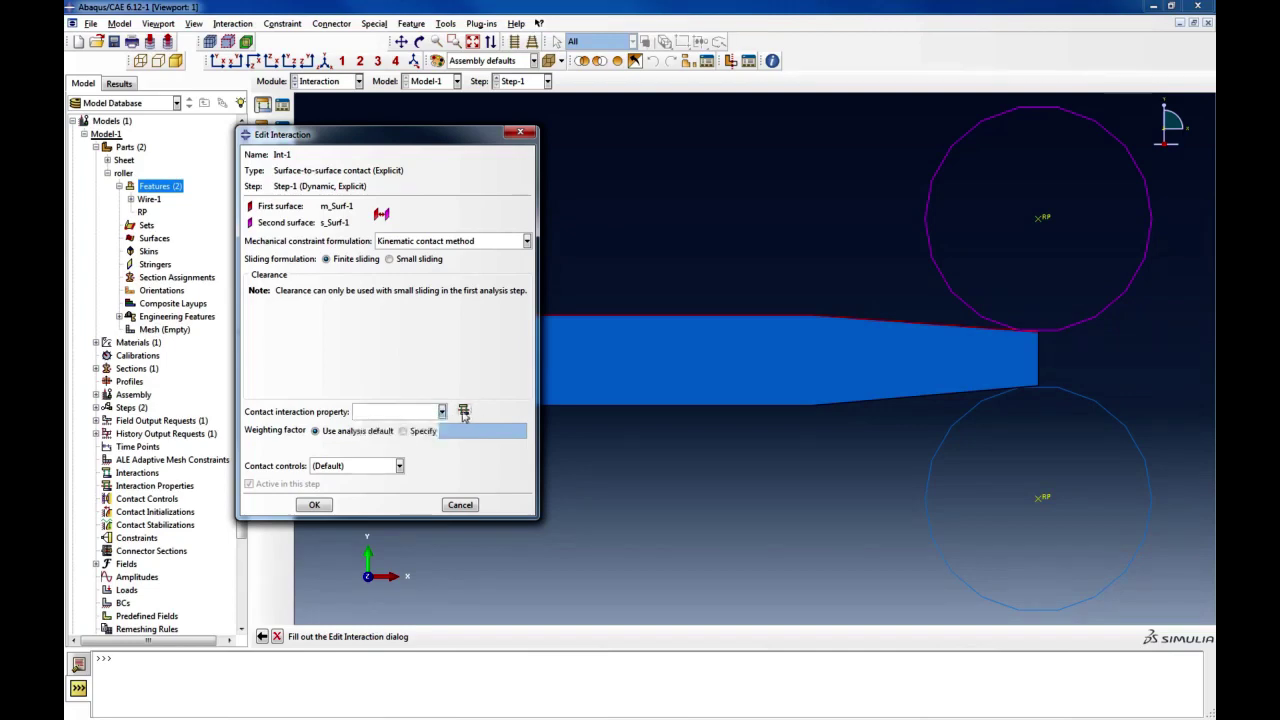
click(464, 414)
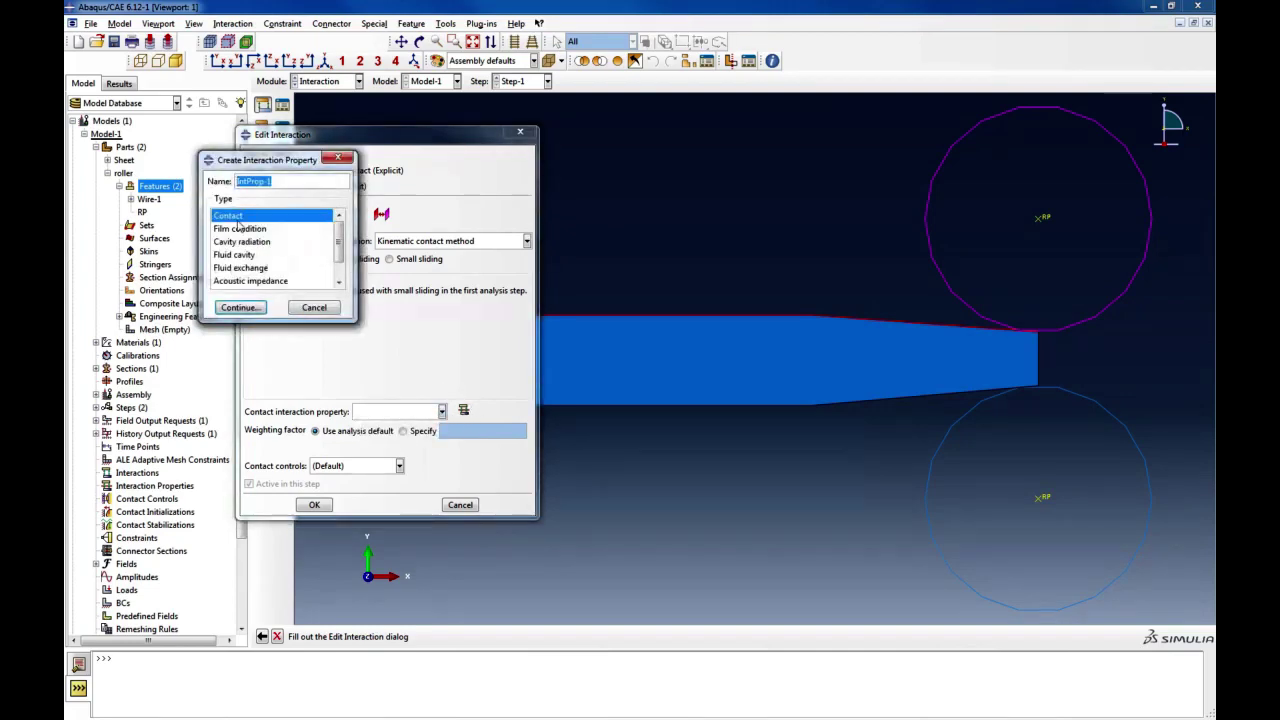
click(242, 307)
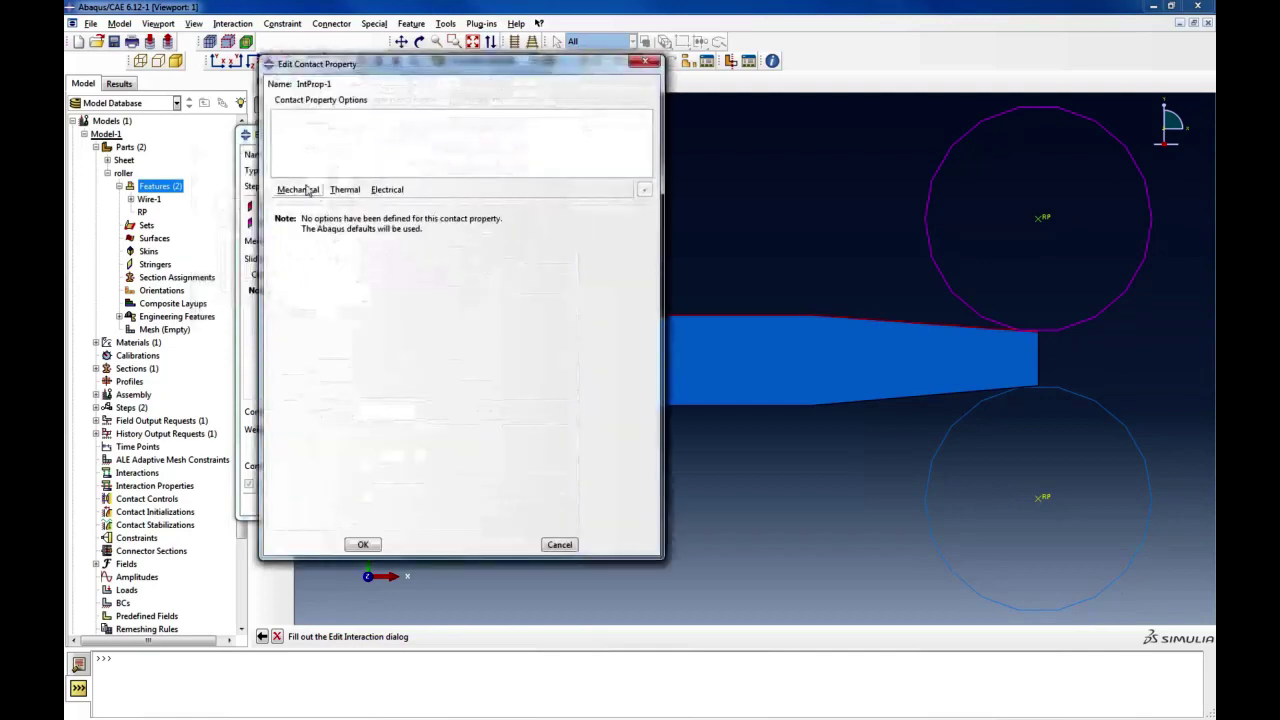
click(307, 191)
click(315, 218)
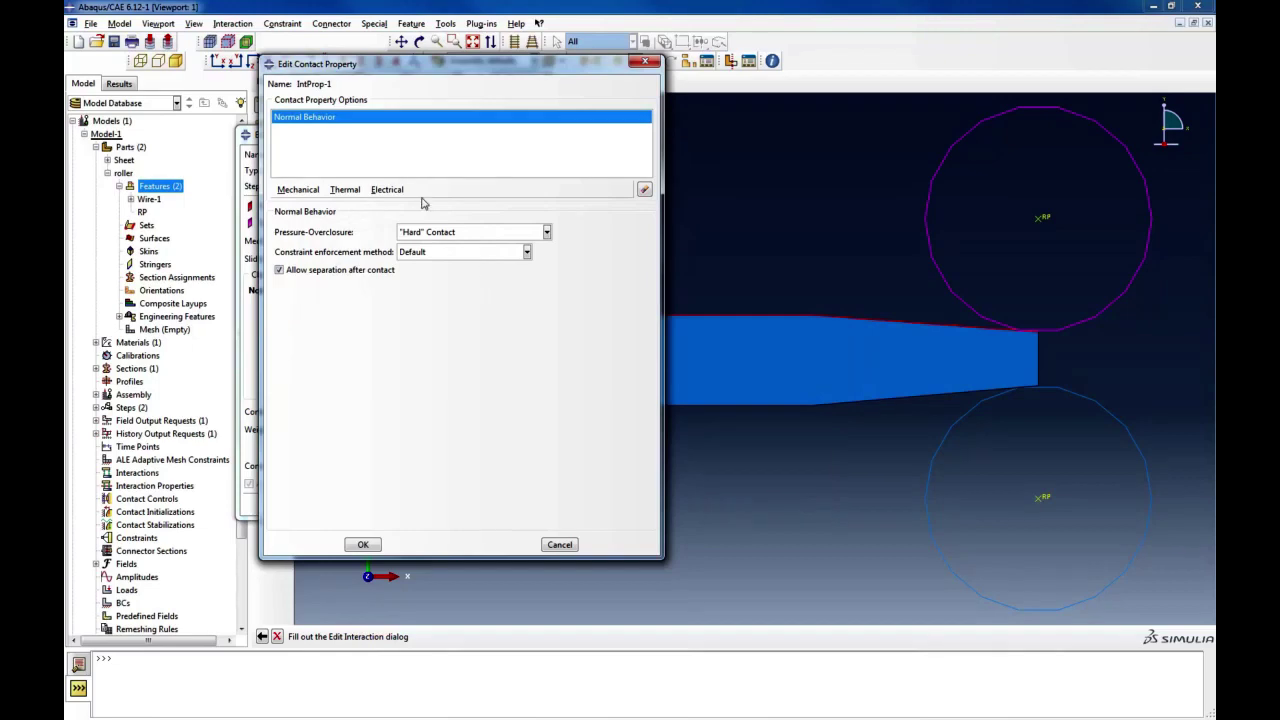
Add Tangential Behavior with Penalty friction and a coefficient of 0.3, and accept the property and the sheet–upper roller interaction
click(296, 190)
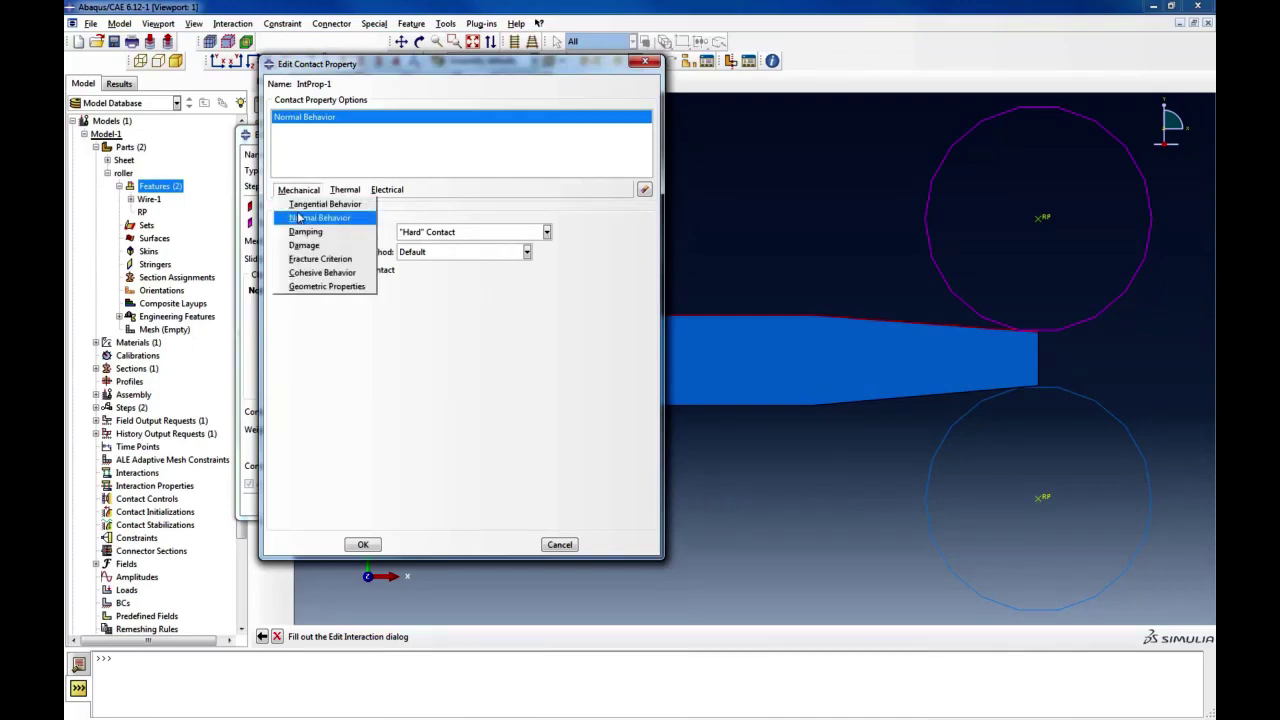
click(308, 204)
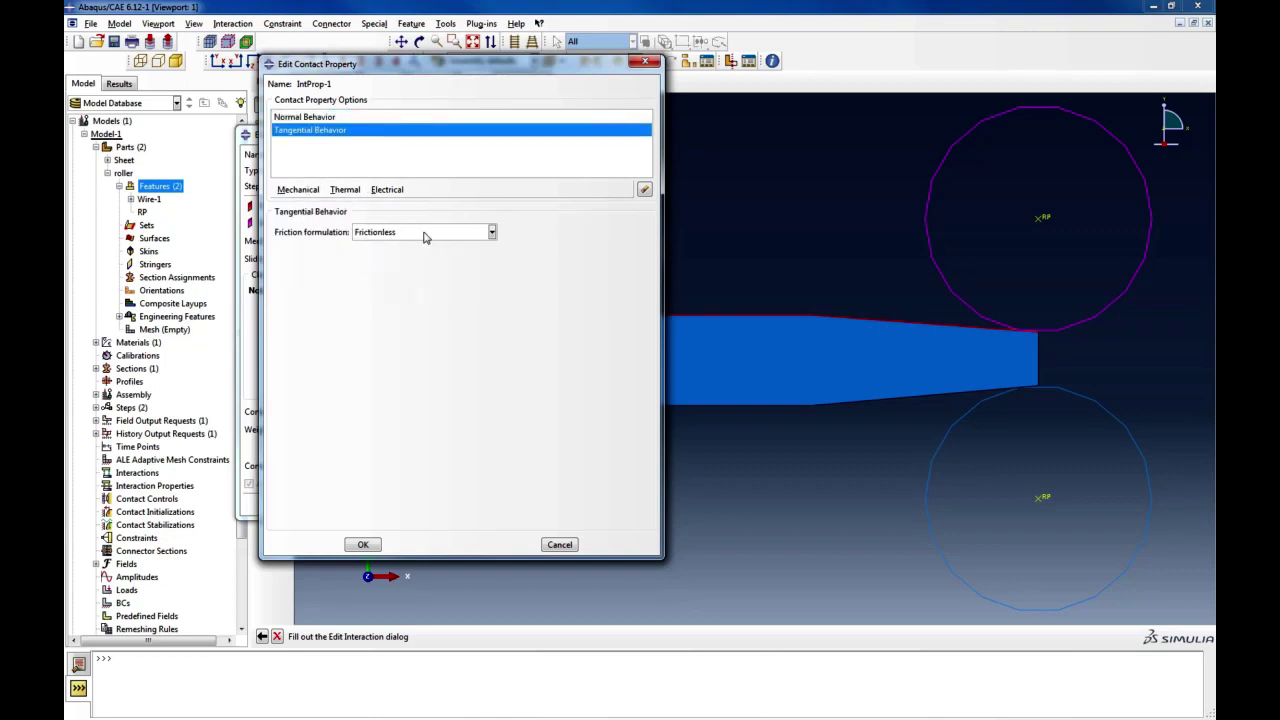
click(424, 233)
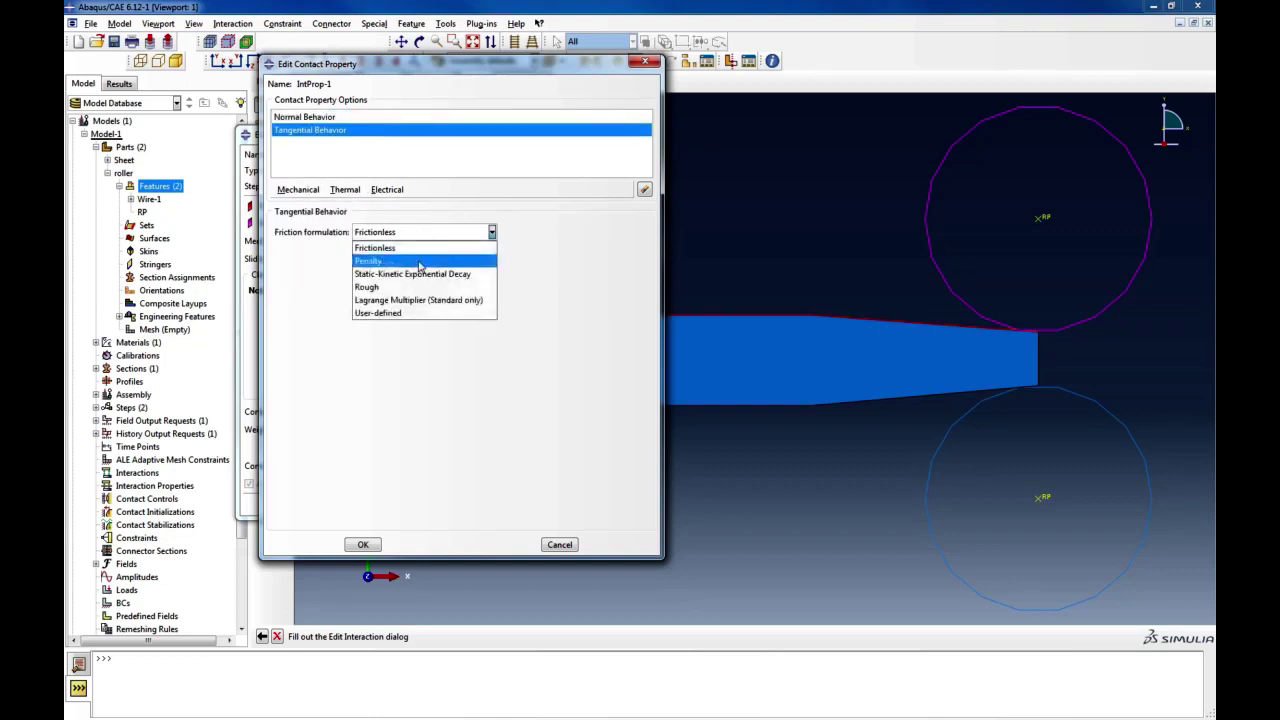
click(412, 261)
click(303, 376)
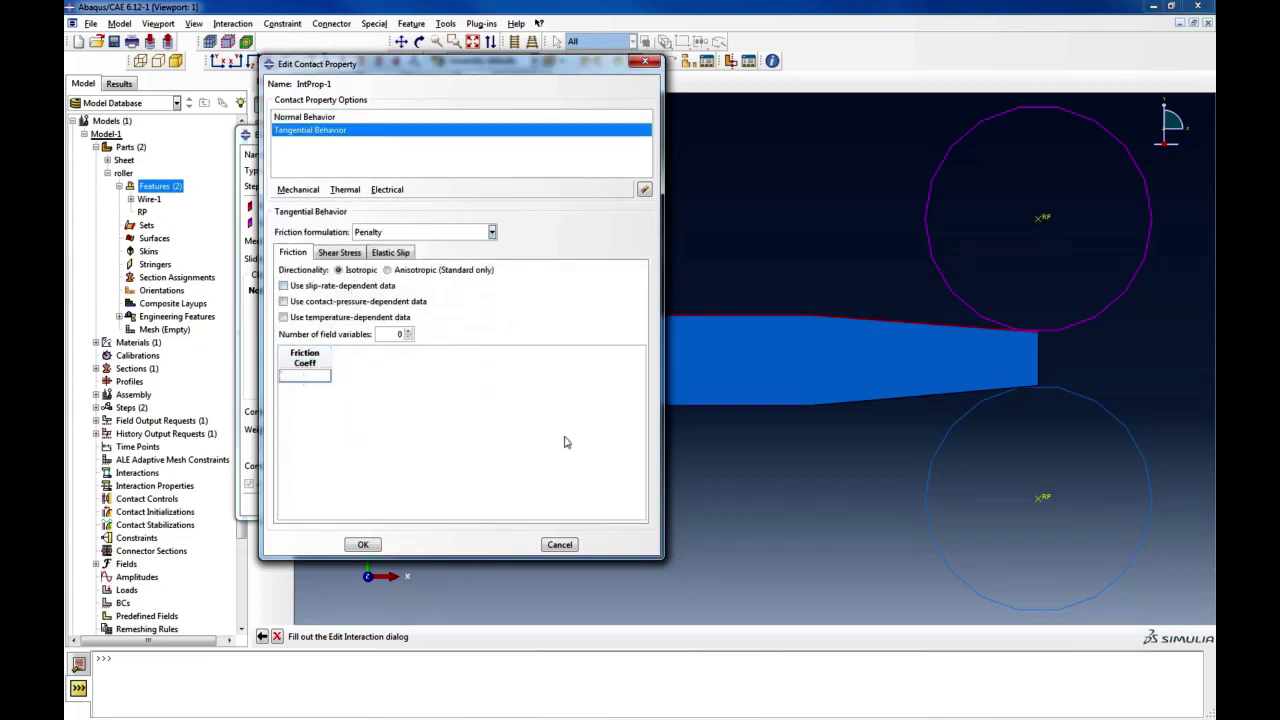
text(0.3)
click(358, 544)
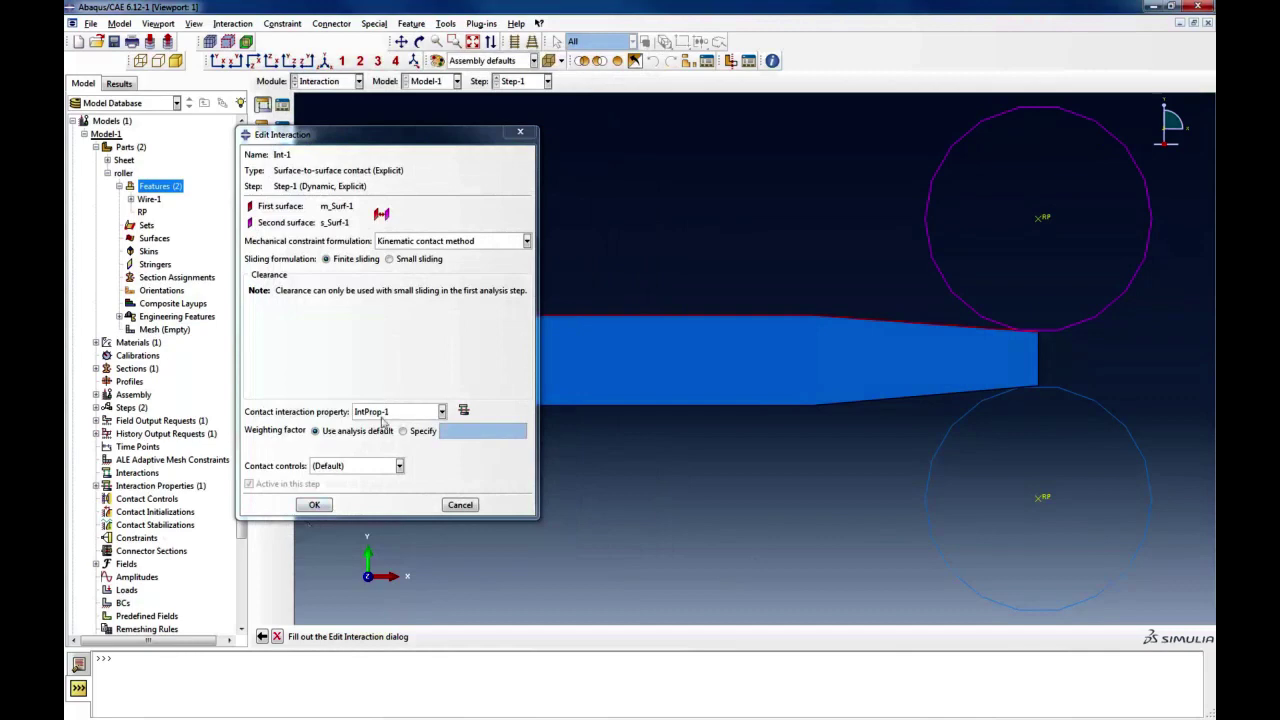
click(316, 505)
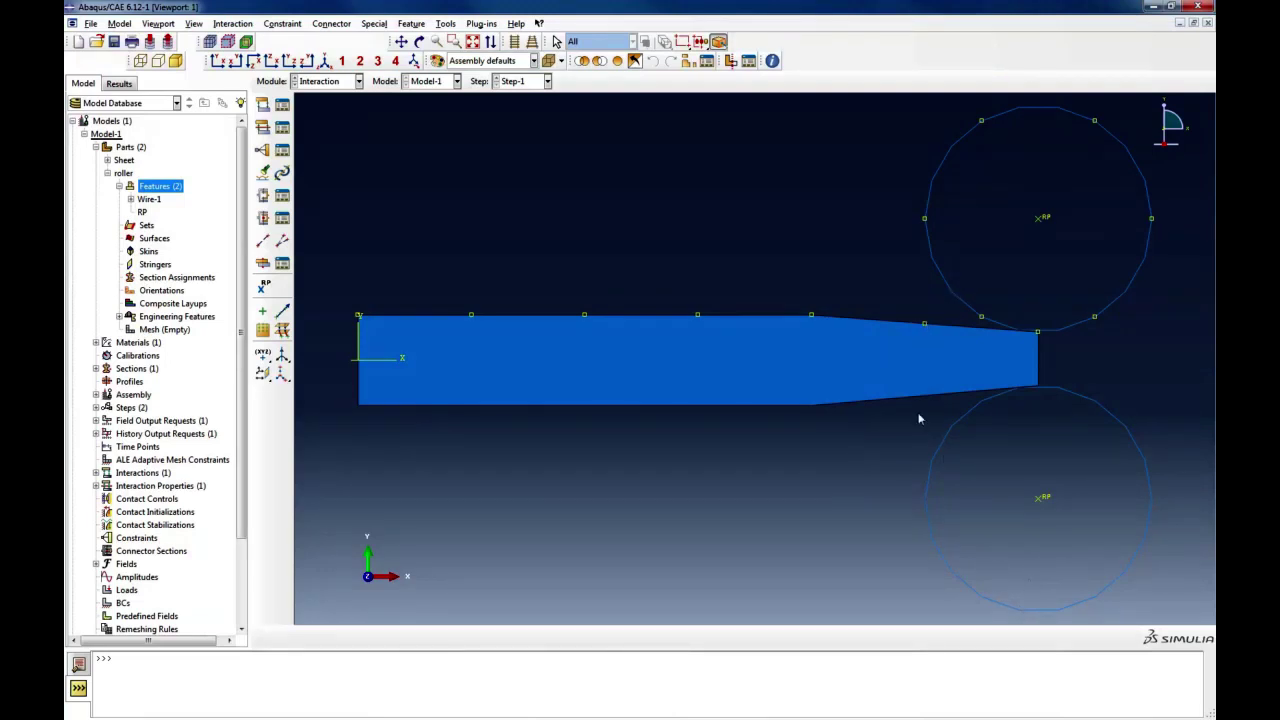
Start a second surface-to-surface contact (Explicit) in Step-1 with the sheet's lower straight and tapered edges as first surface
click(263, 105)
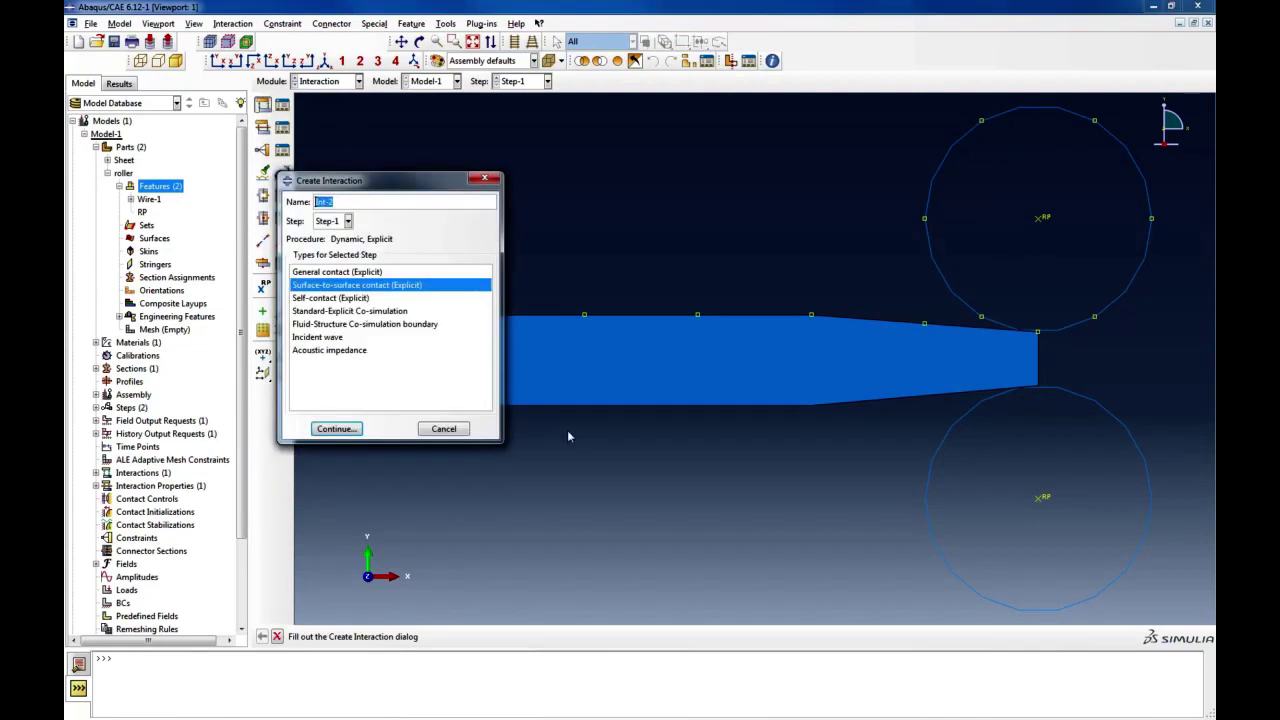
click(336, 428)
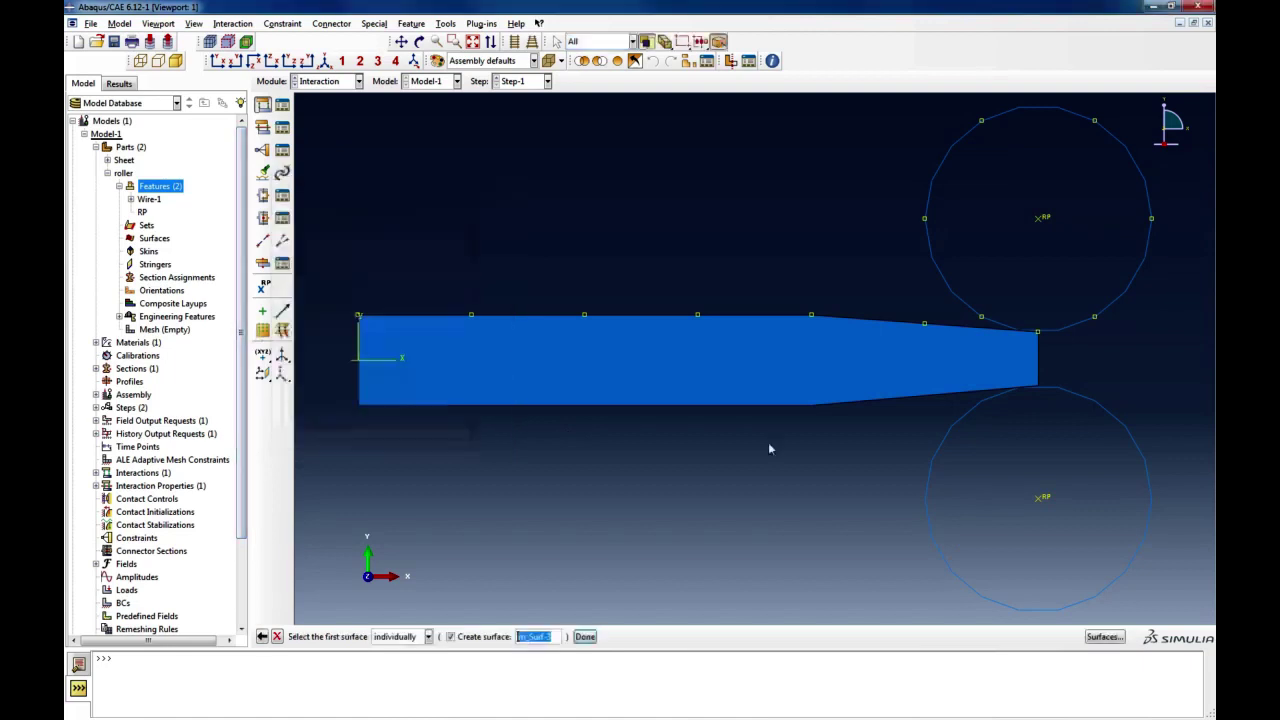
click(853, 406)
click(585, 636)
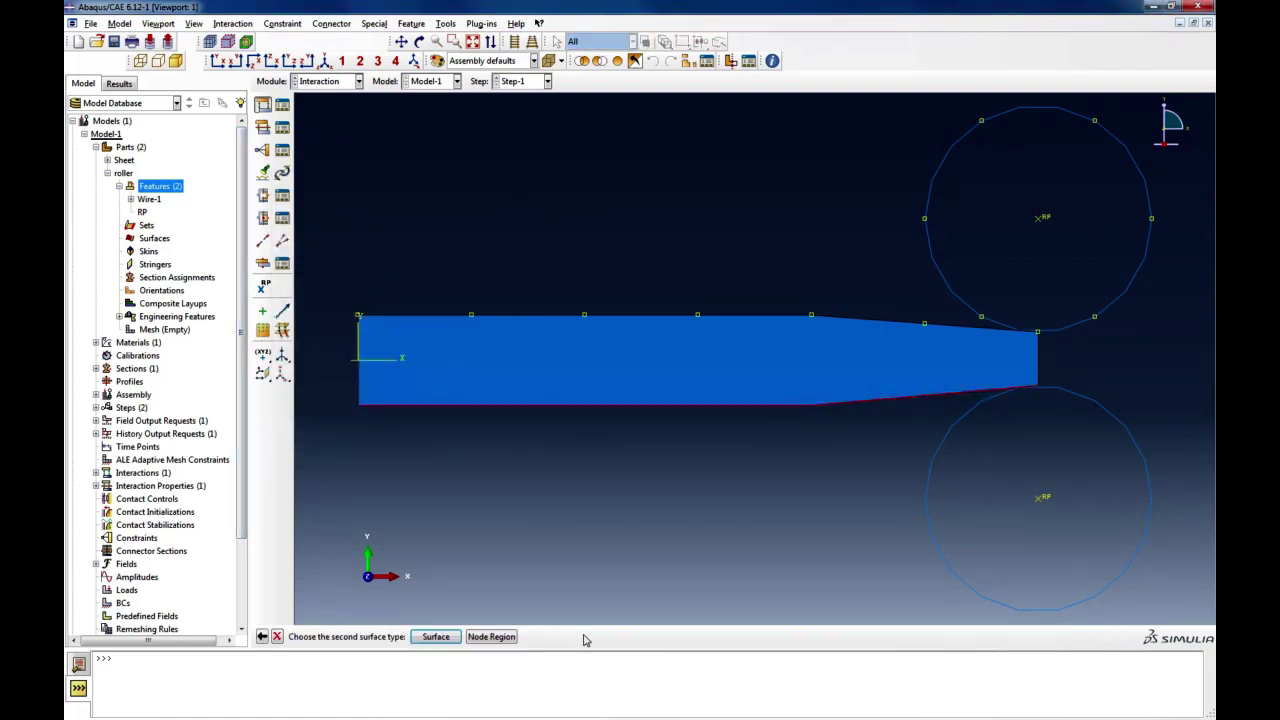
Define the lower roller's circumference as the second surface on its yellow side, and accept the interaction with IntProp-1
click(430, 637)
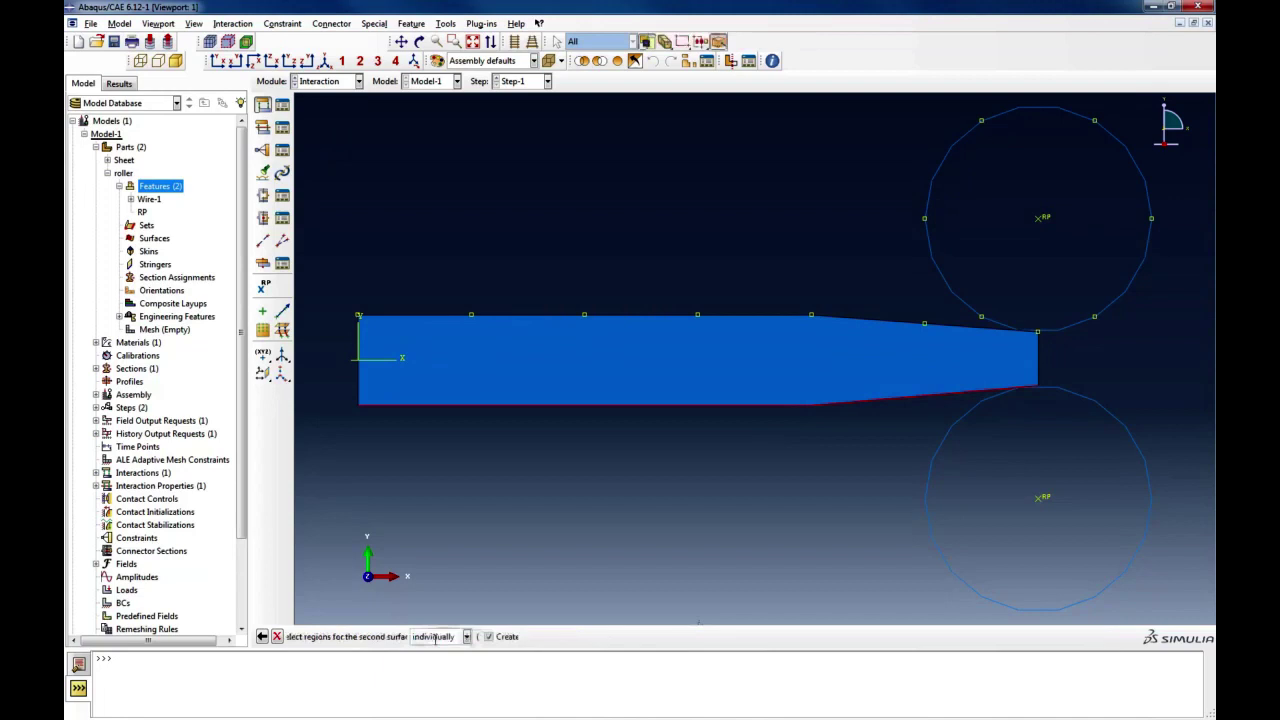
click(930, 529)
click(638, 636)
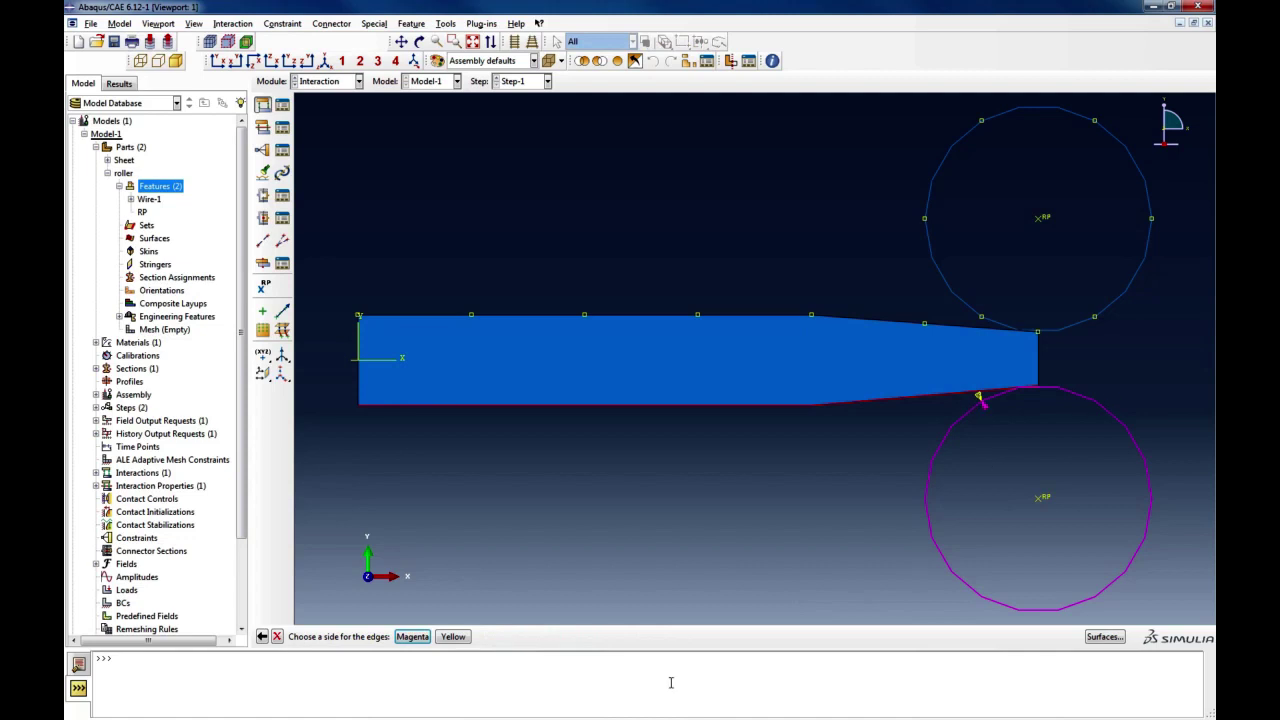
click(452, 637)
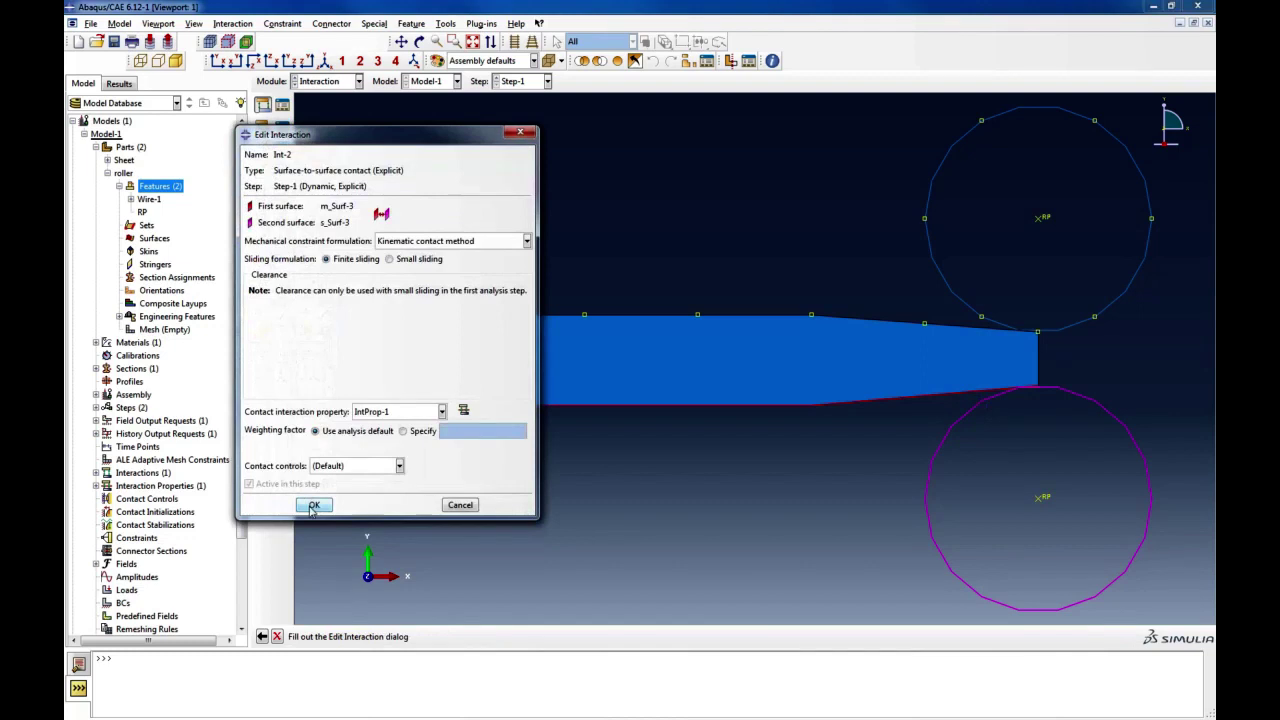
click(313, 506)
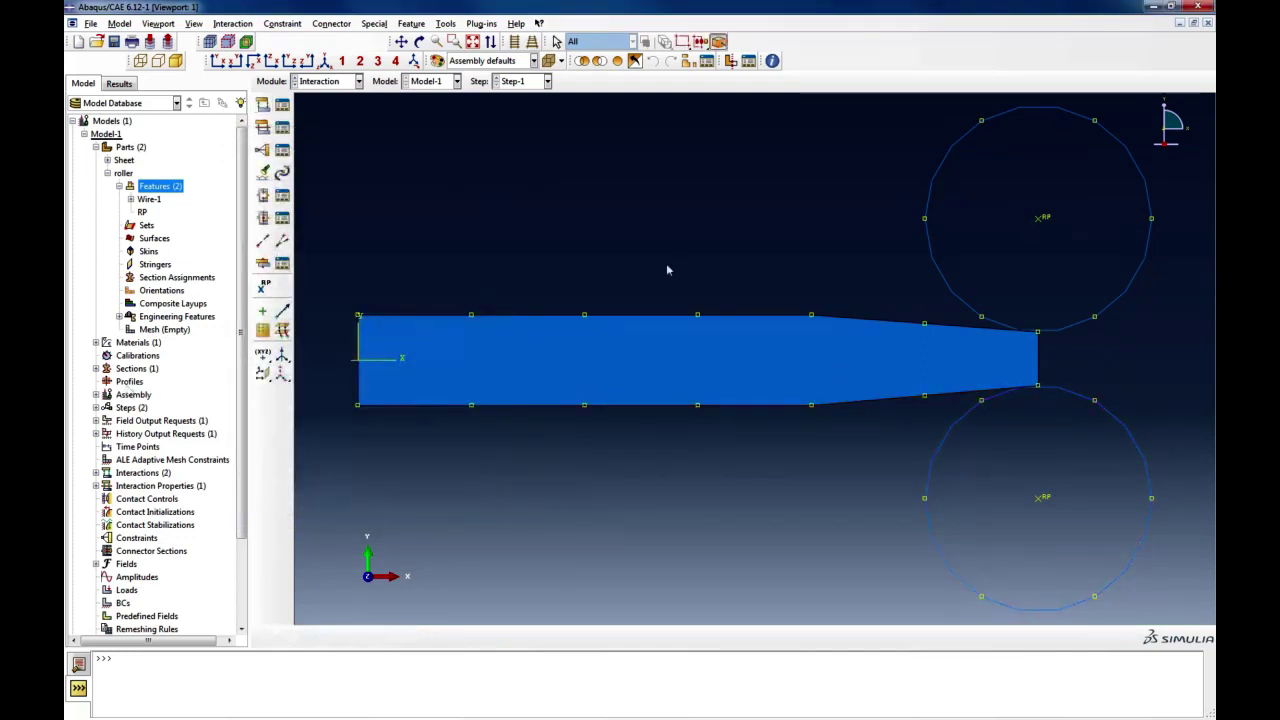
Create a point mass/inertia and assign it to the reference points of both rollers
click(320, 81)
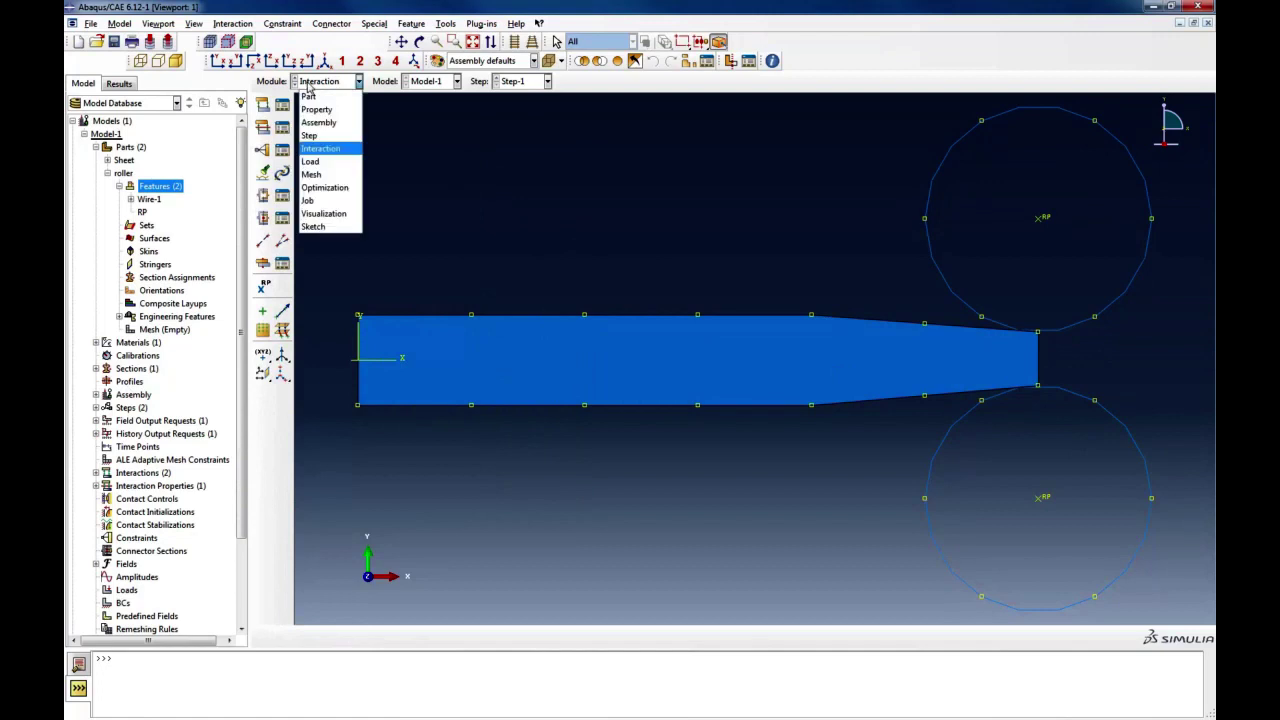
click(334, 150)
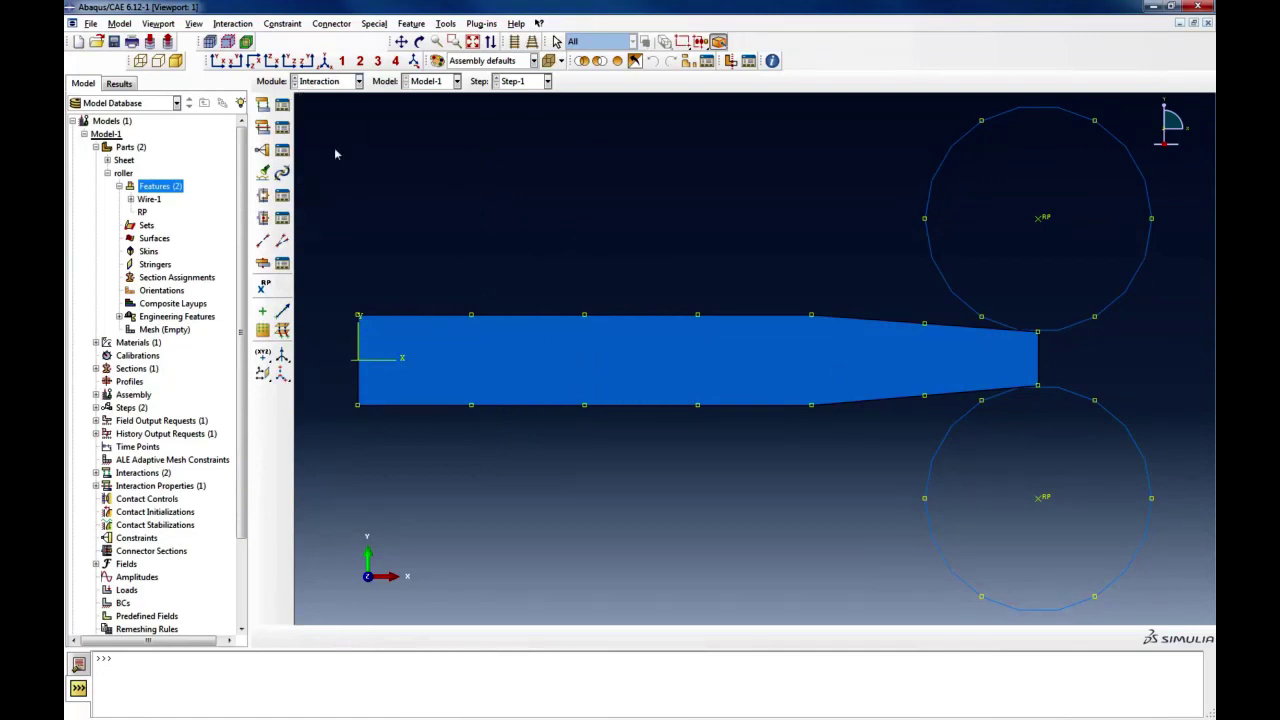
click(373, 24)
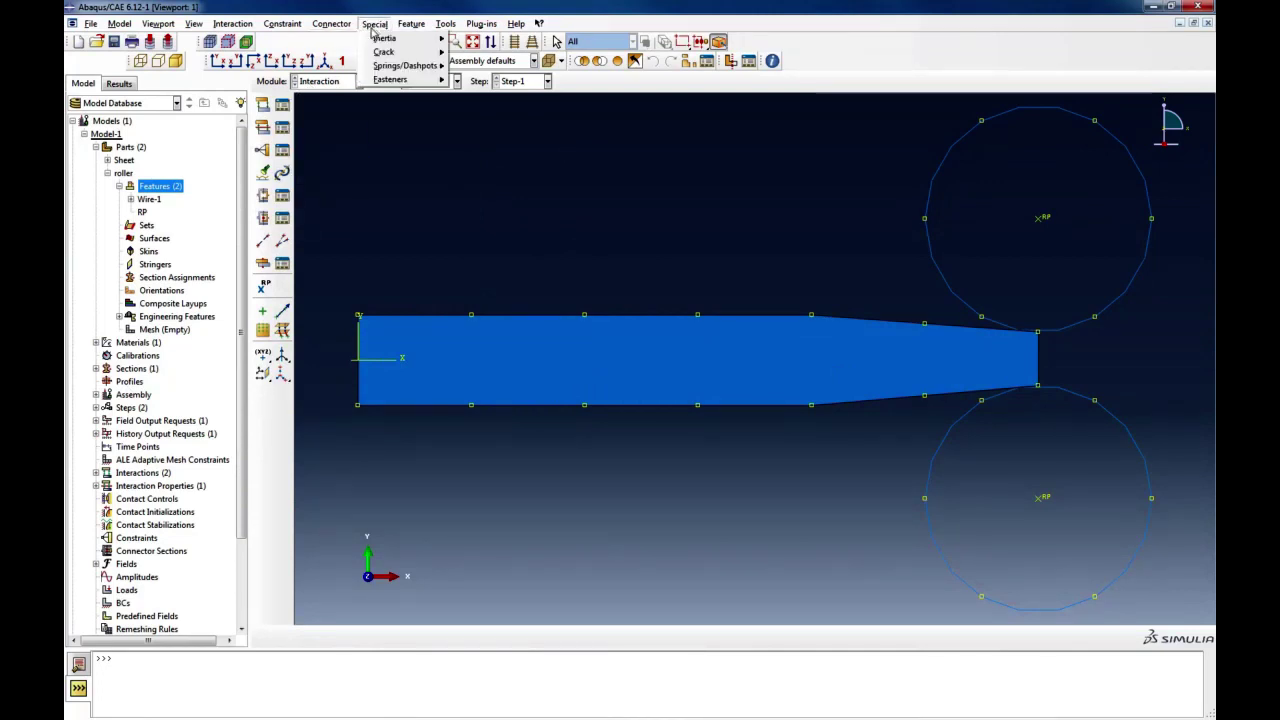
mouse_move(378, 66)
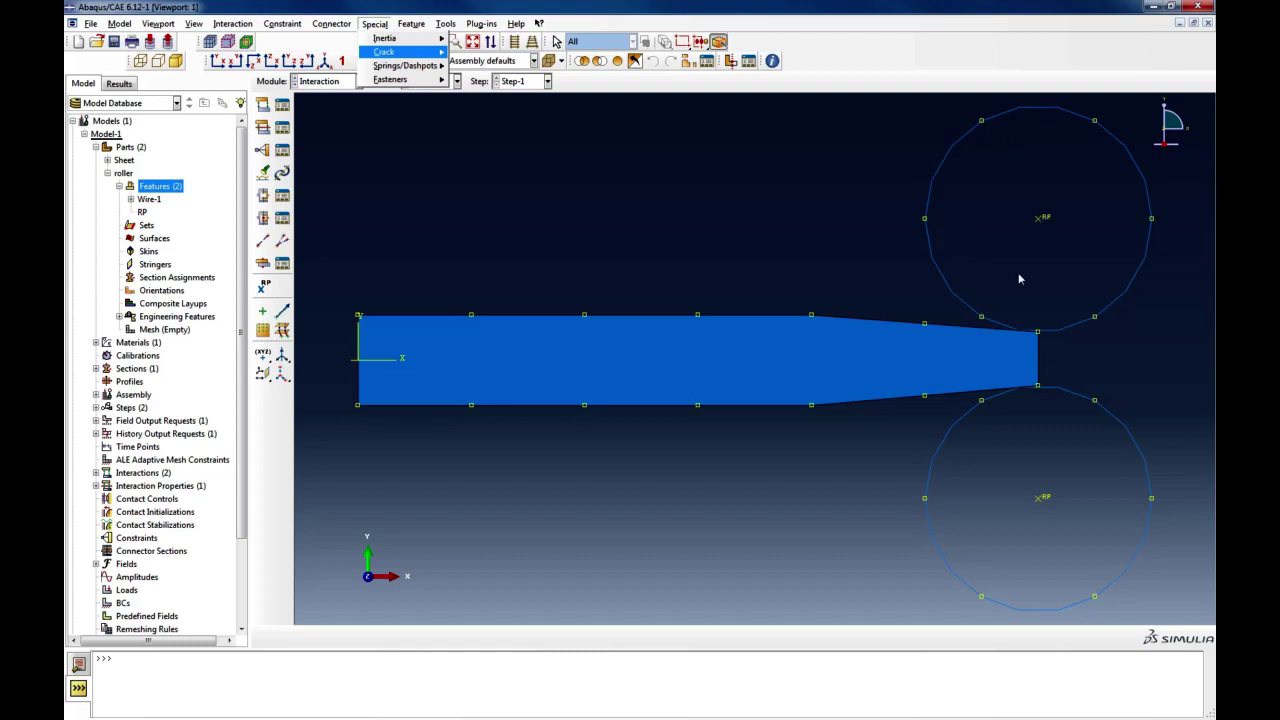
mouse_move(386, 40)
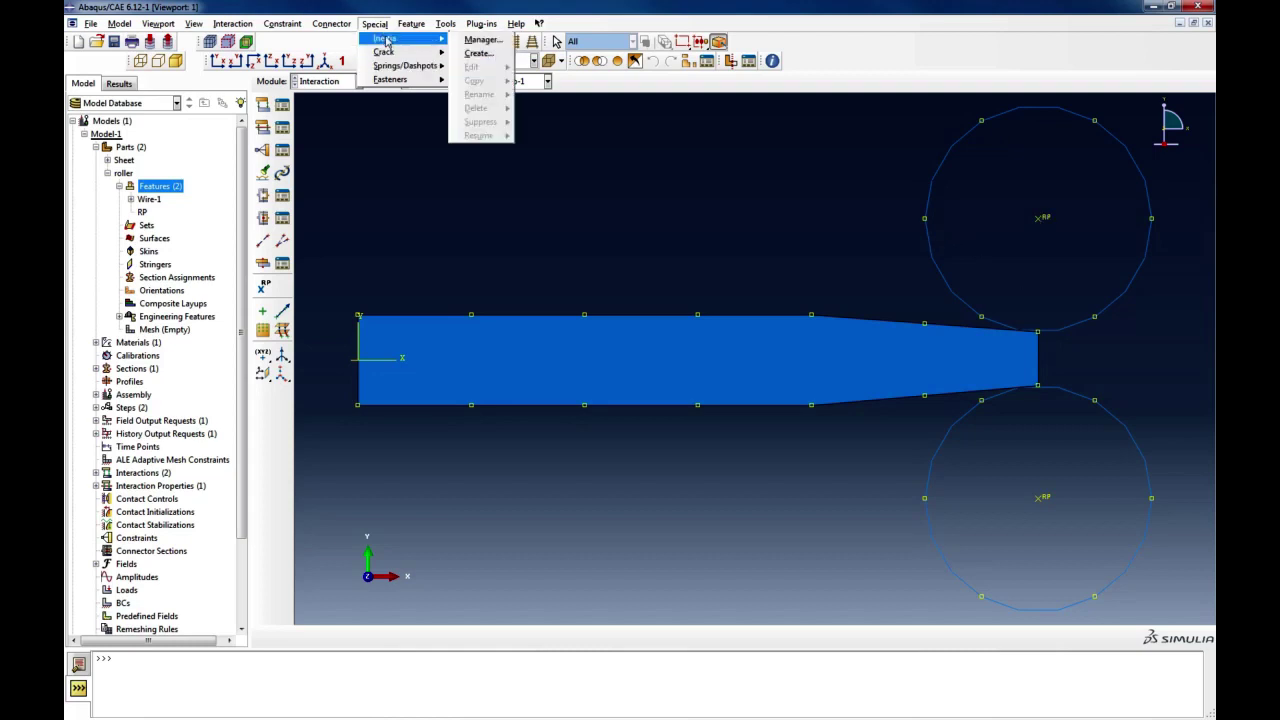
click(478, 53)
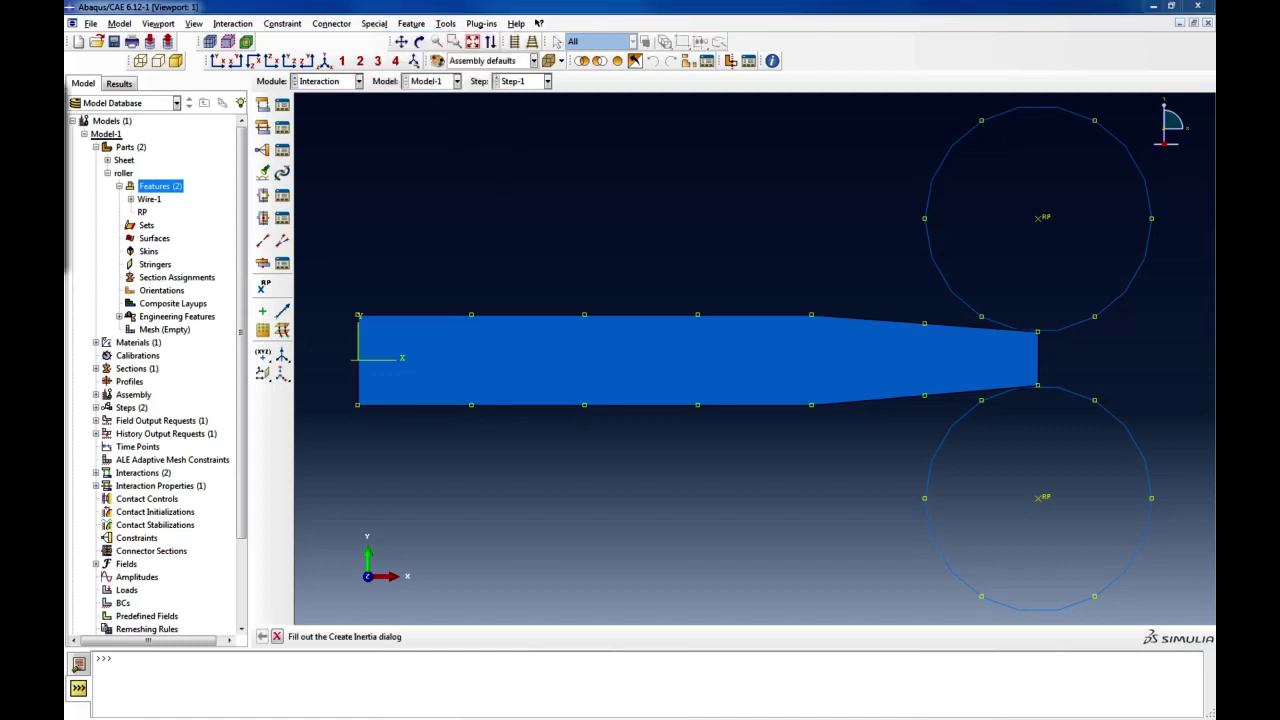
key(Return)
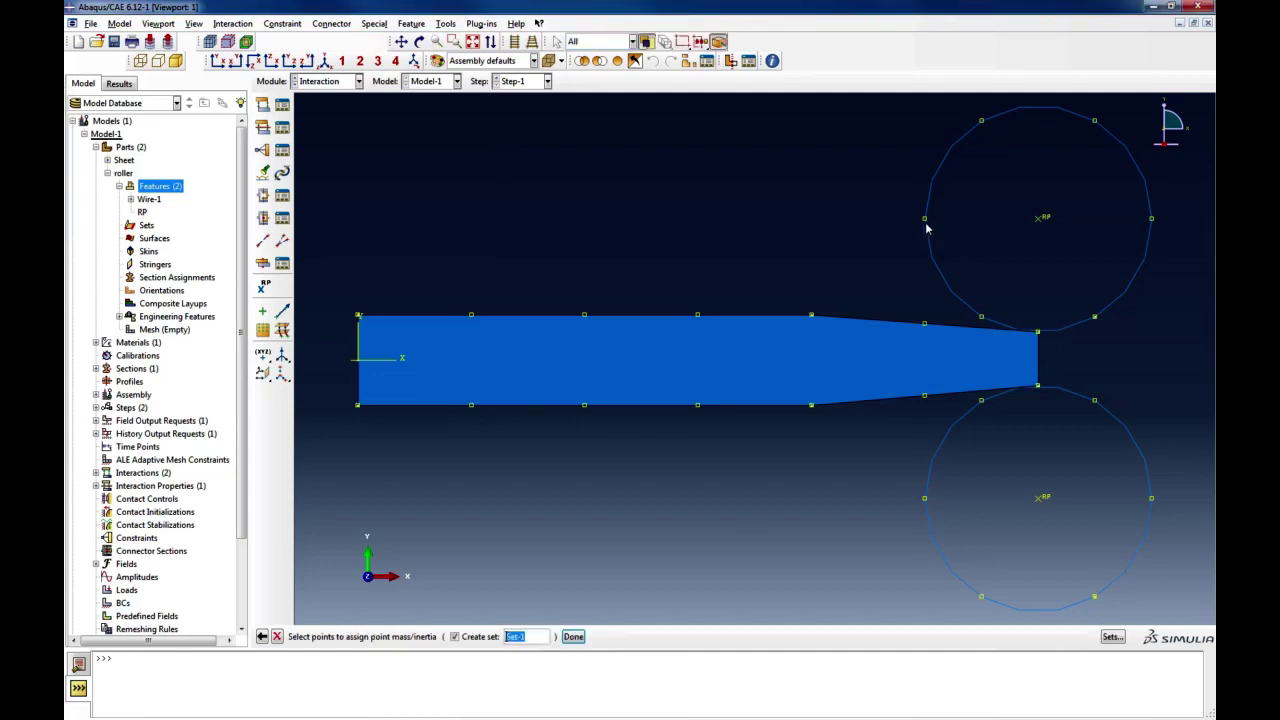
click(1045, 220)
click(1045, 498)
click(573, 636)
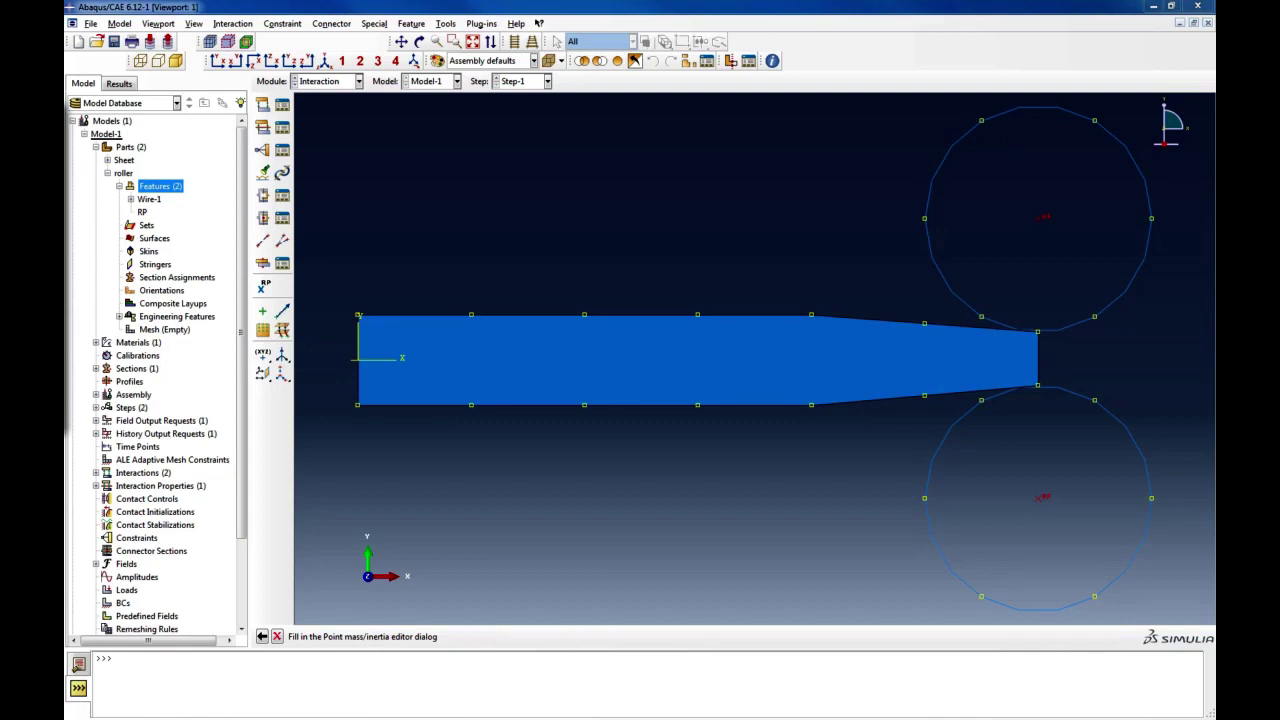
key(Return)
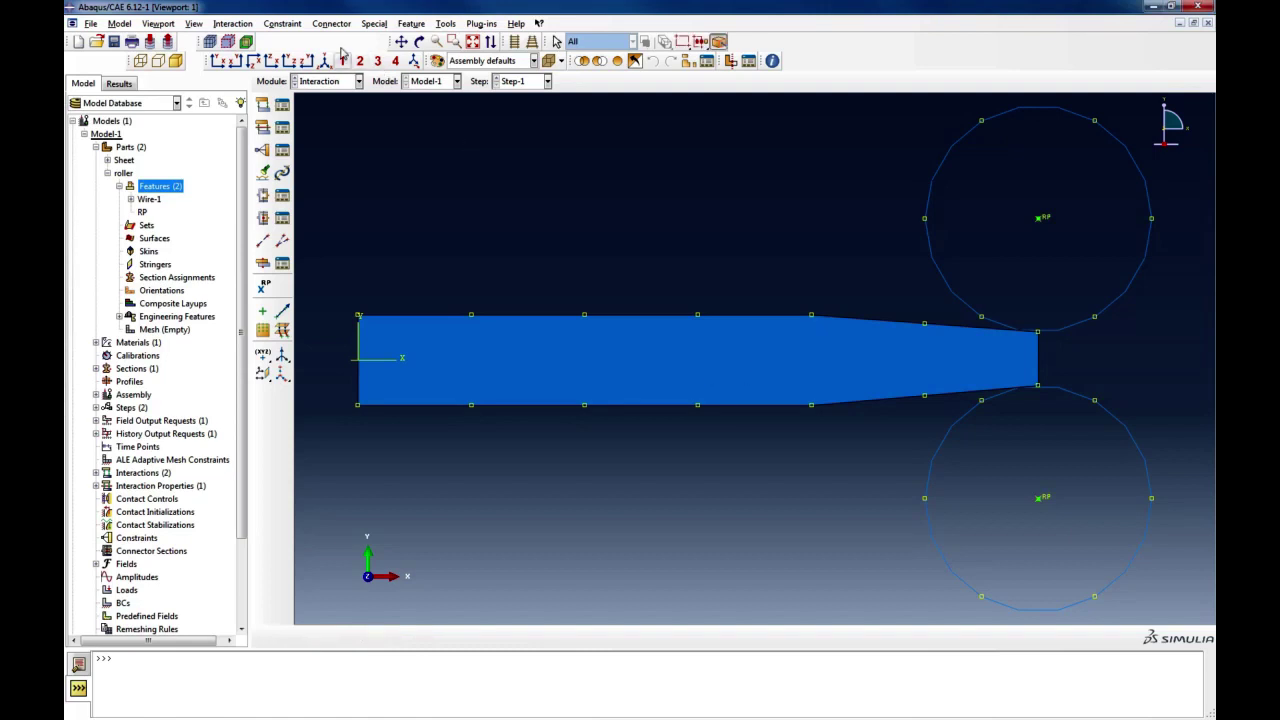
Go to the Load module and start a mechanical Displacement/Rotation boundary condition in Step-1
click(335, 83)
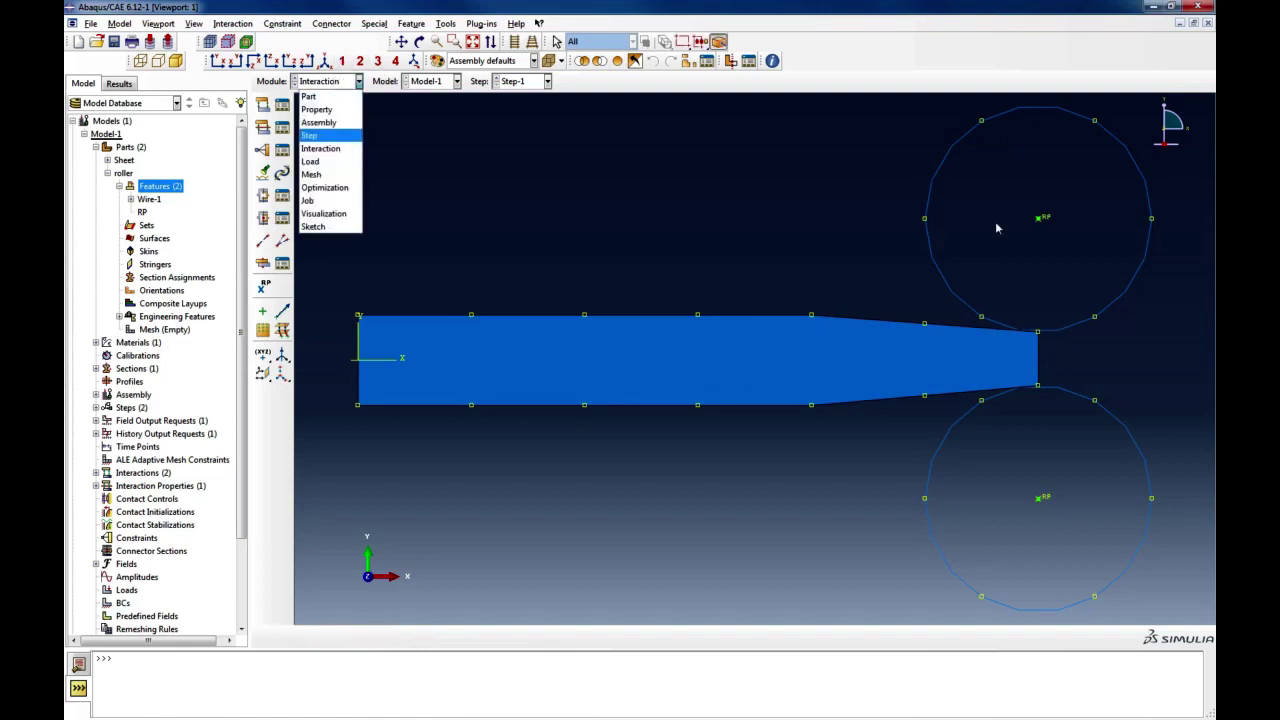
click(314, 161)
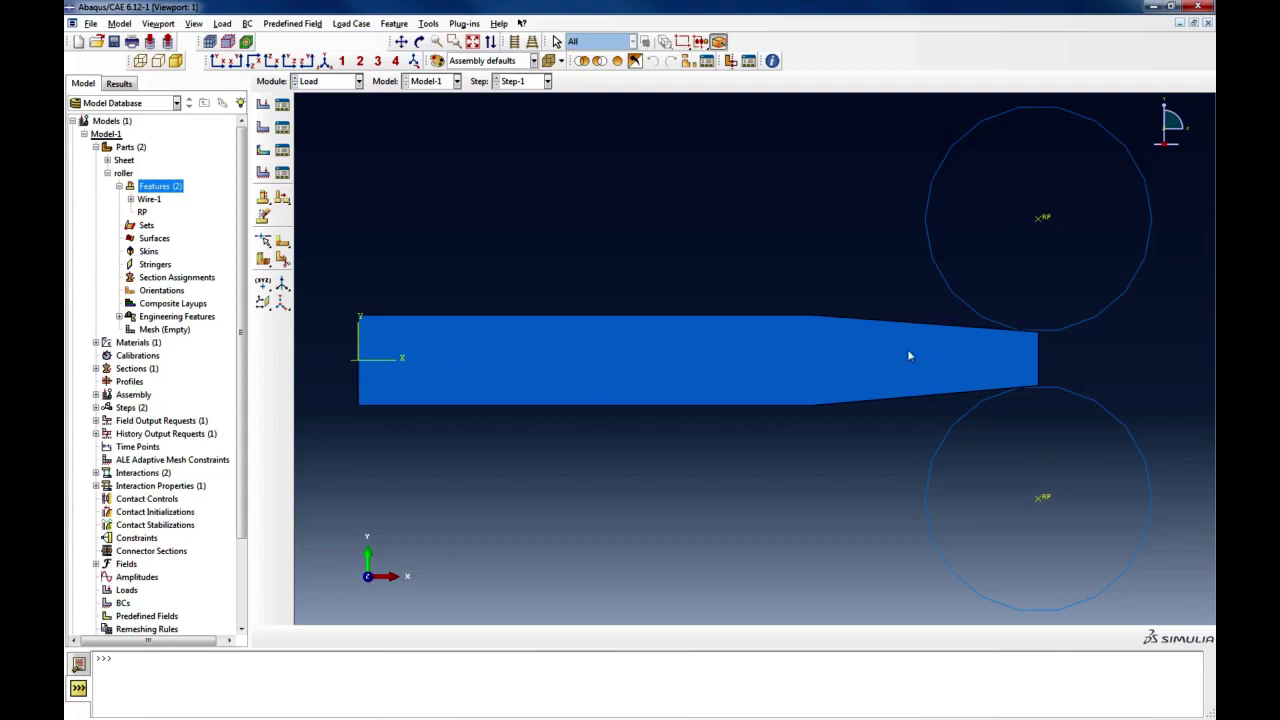
click(263, 130)
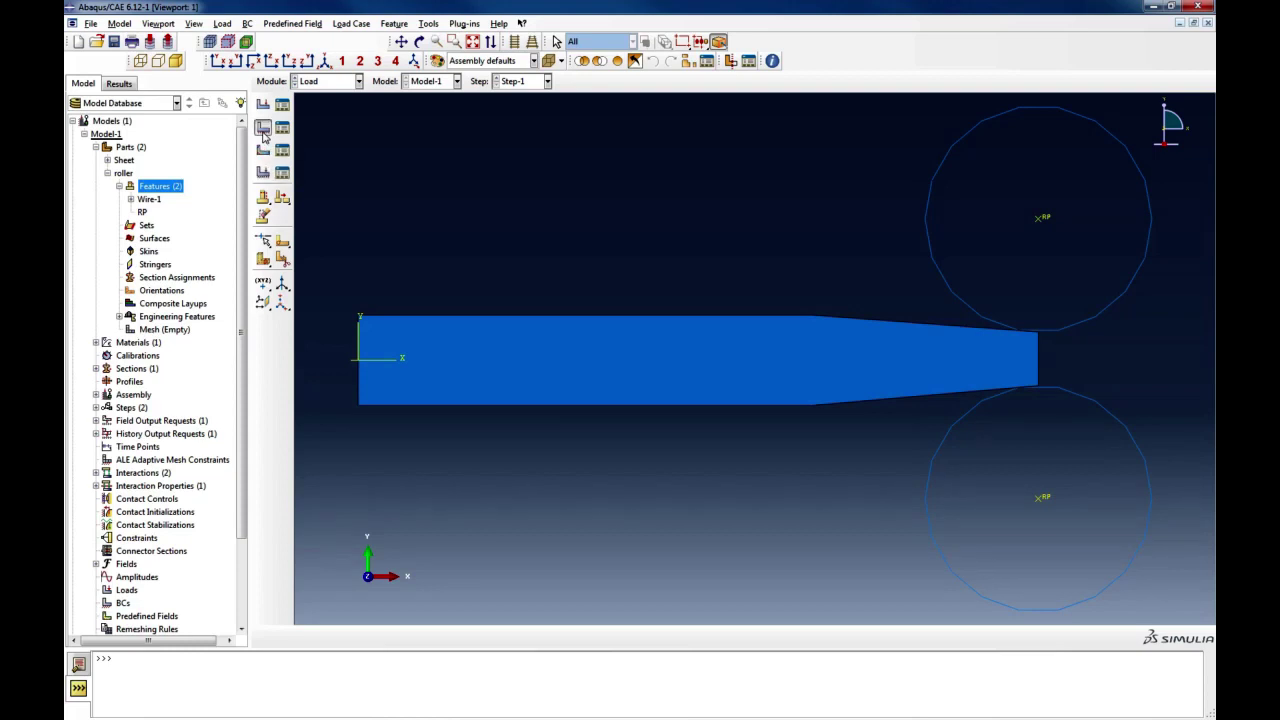
click(311, 228)
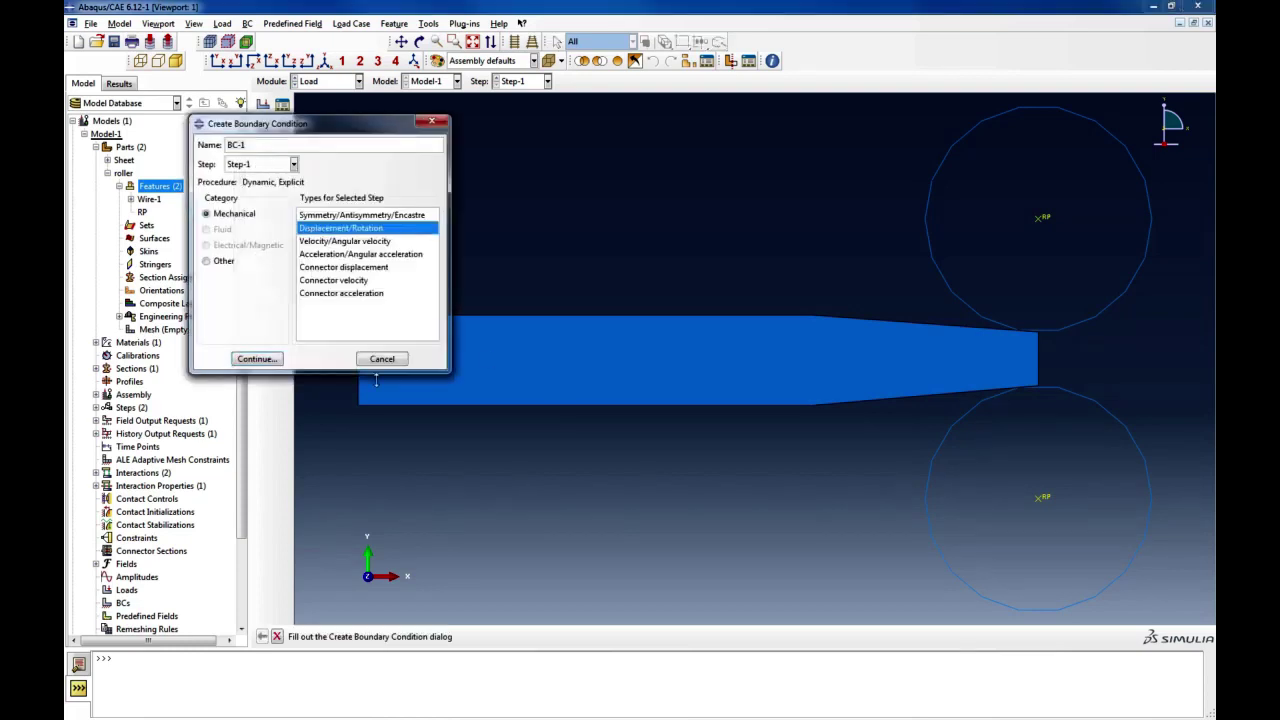
click(252, 358)
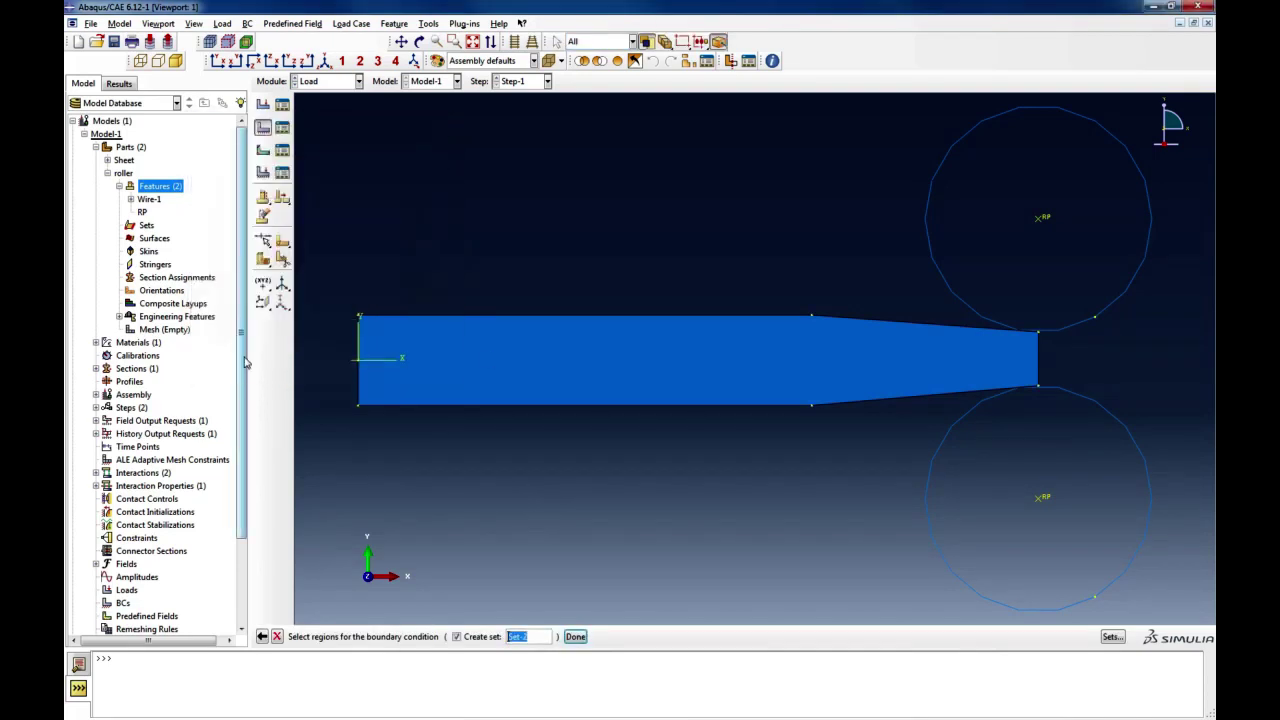
Apply the boundary condition to both rollers' reference points with U1 and U2 set to 0
click(1042, 218)
shift+click(1045, 500)
click(575, 636)
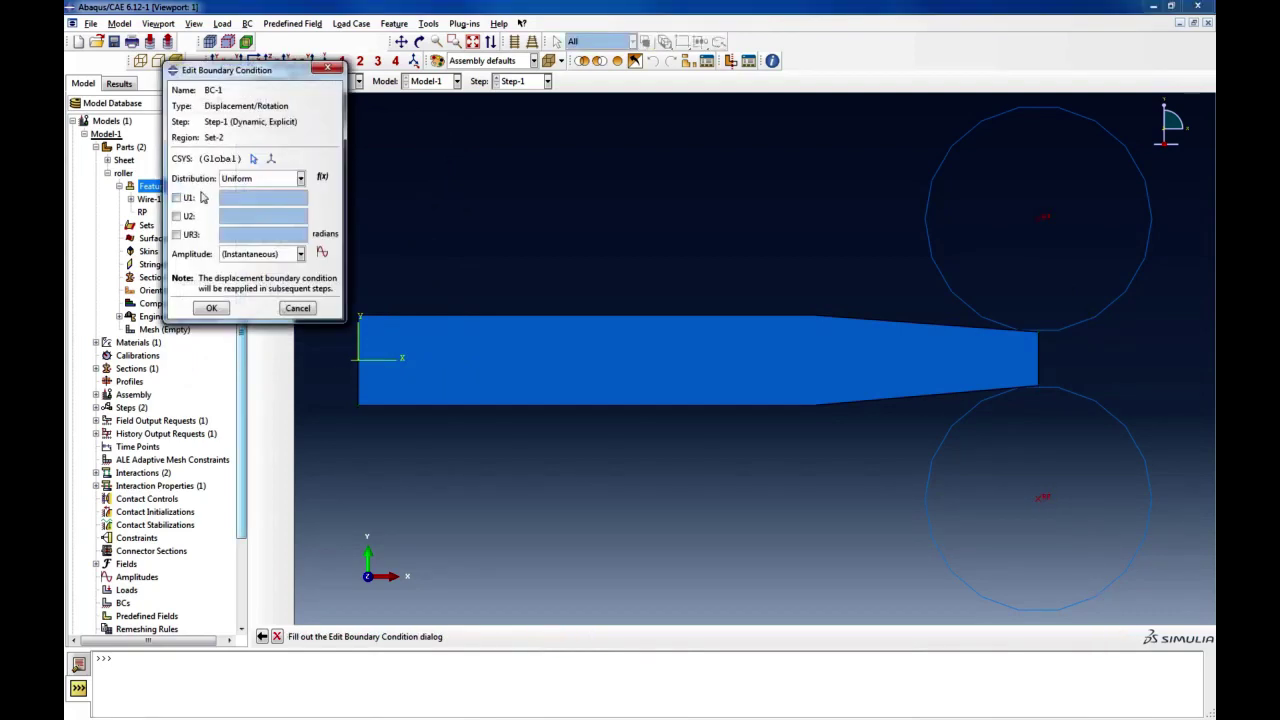
click(180, 199)
click(177, 216)
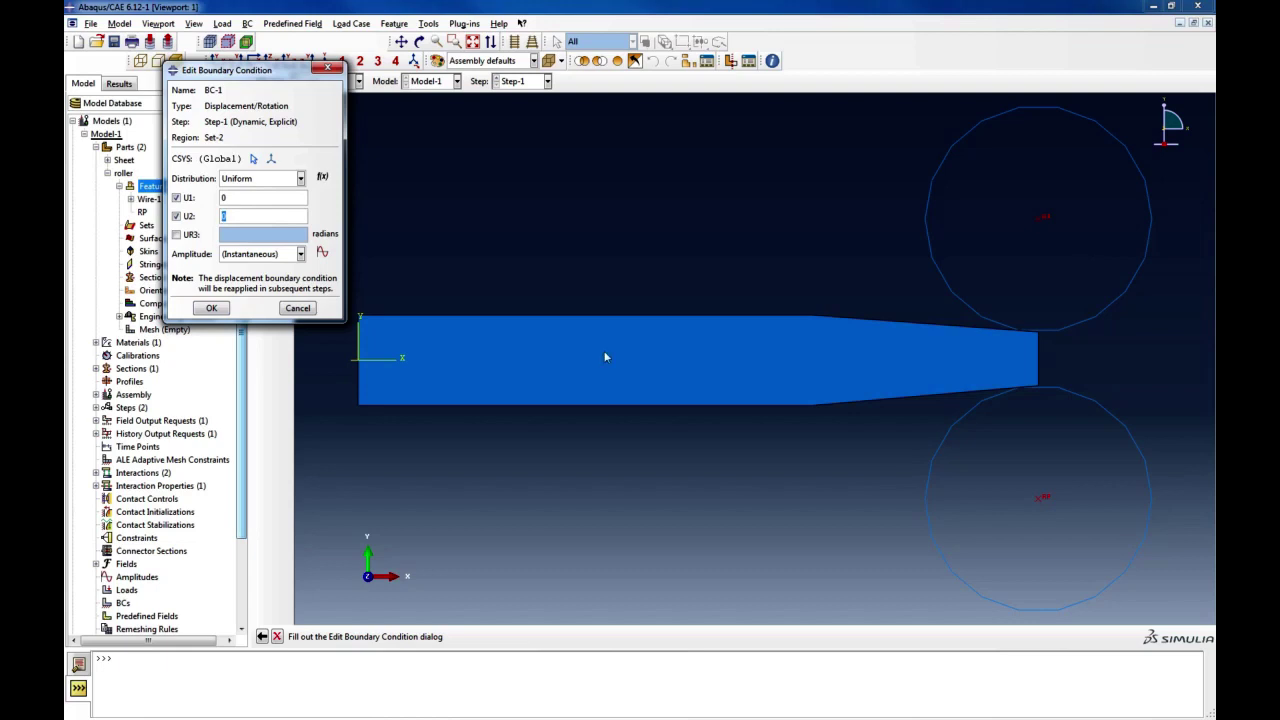
click(209, 308)
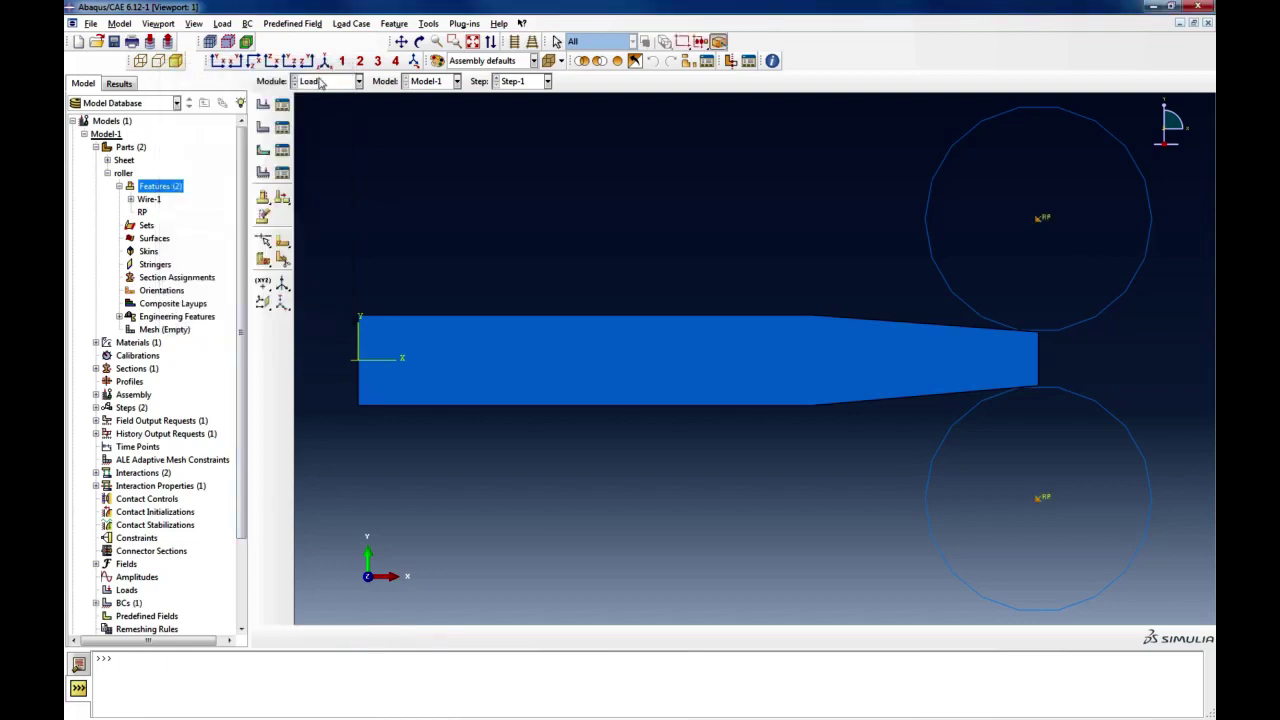
click(262, 127)
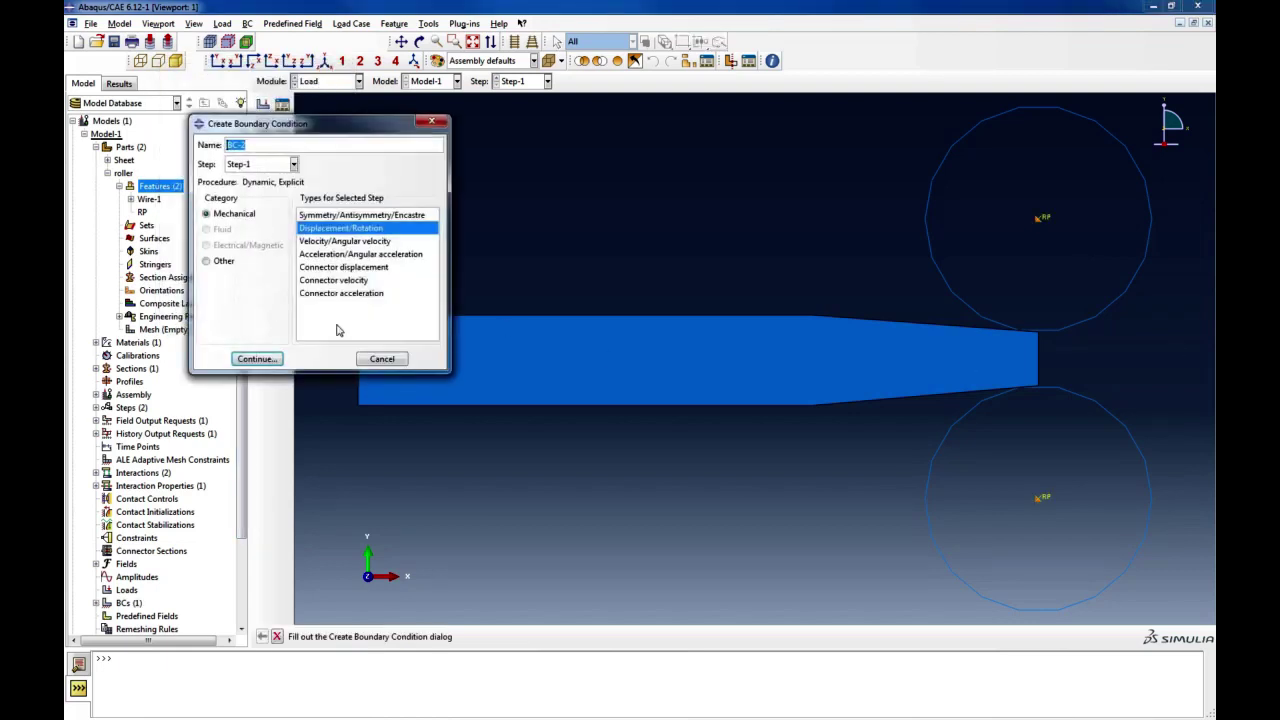
click(257, 358)
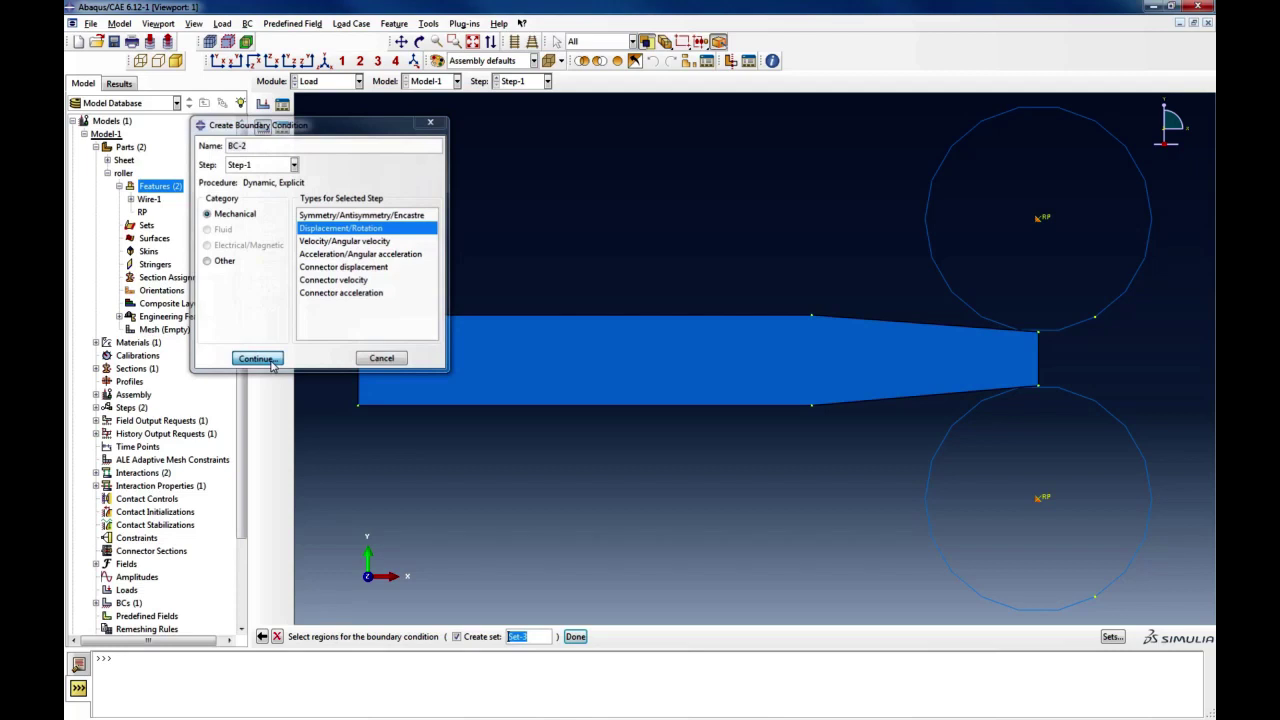
click(1048, 219)
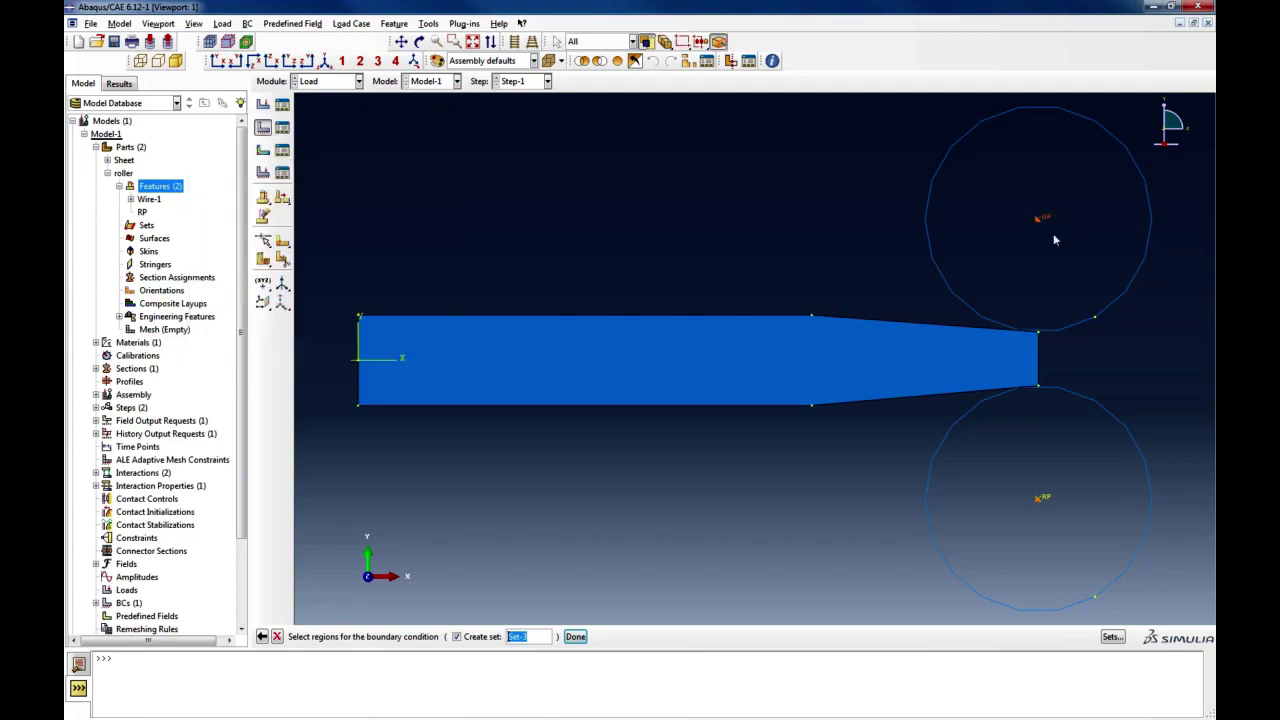
shift+click(1045, 498)
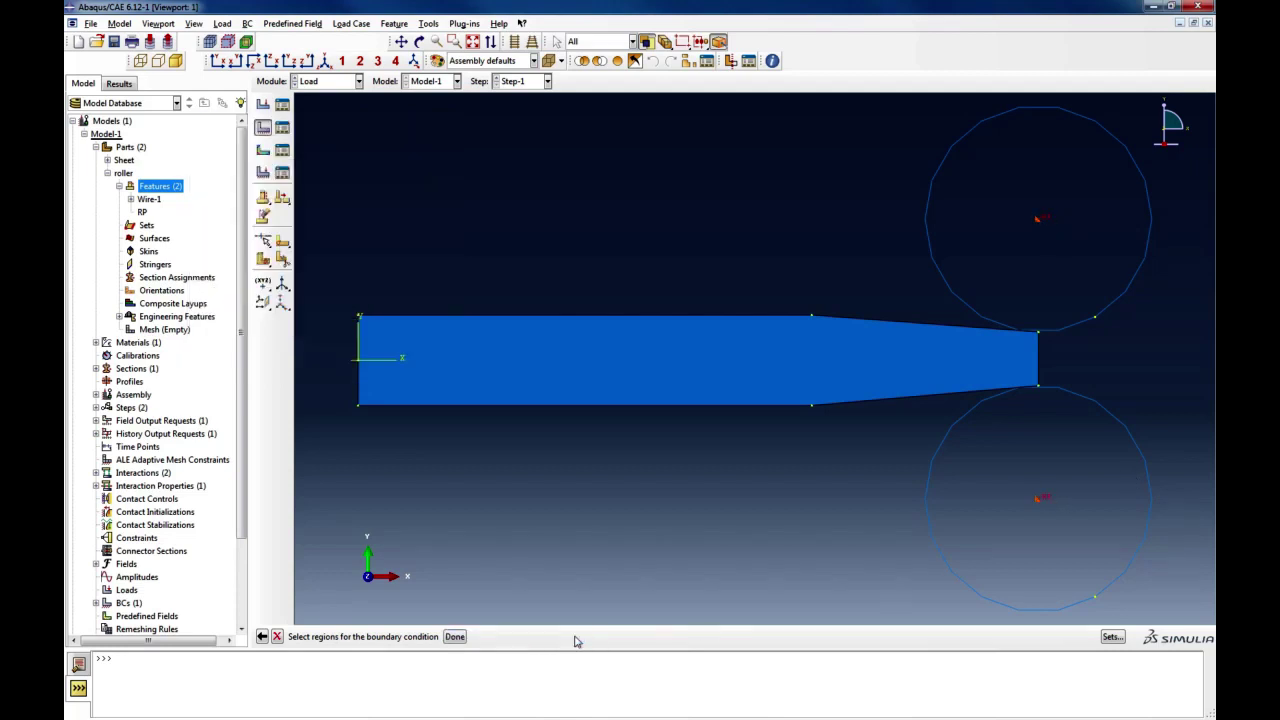
click(575, 637)
click(176, 235)
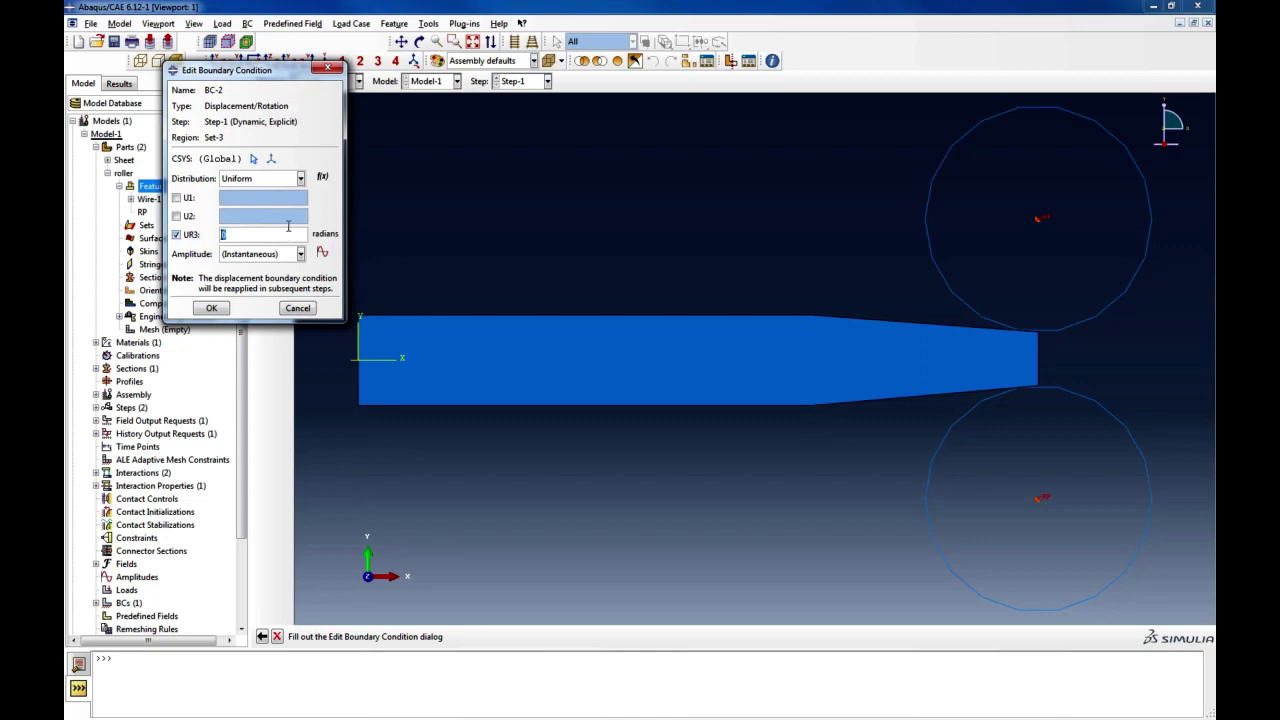
text(1)
text(0)
key(ctrl+z)
key(ctrl+z)
click(299, 308)
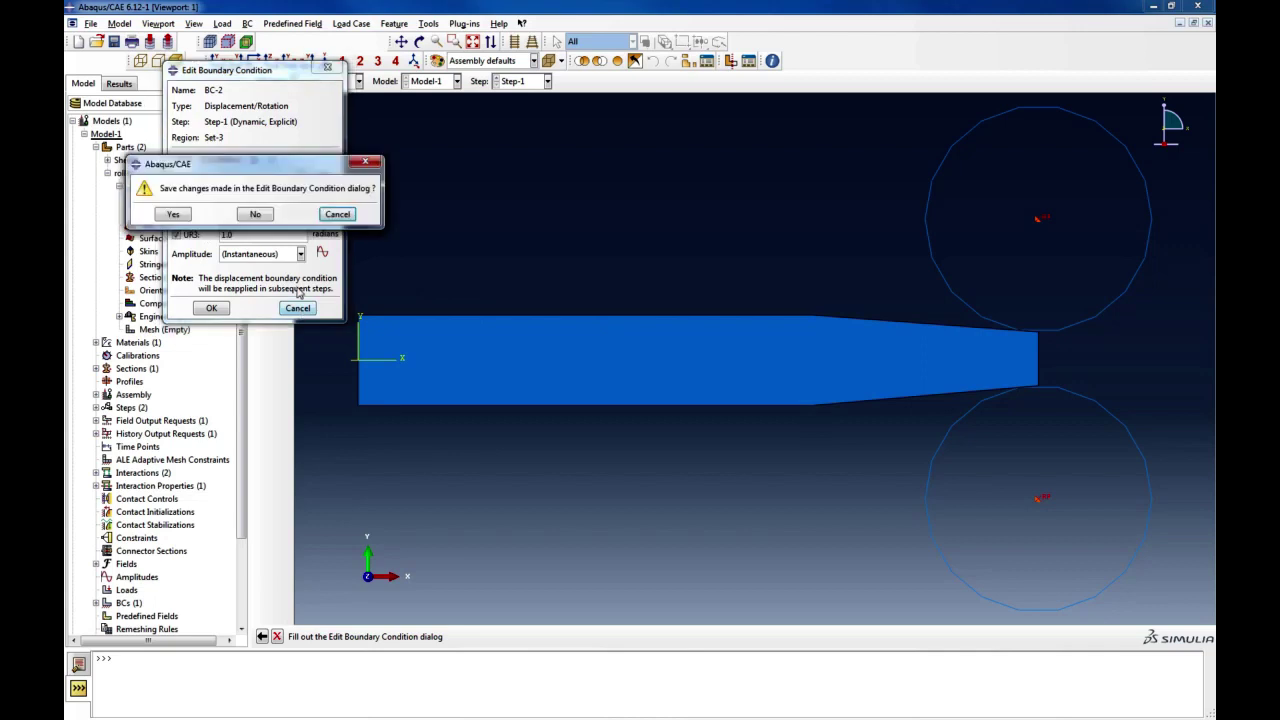
click(256, 214)
Start a Velocity/Angular velocity boundary condition in Step-1 on the upper roller's reference point
click(264, 127)
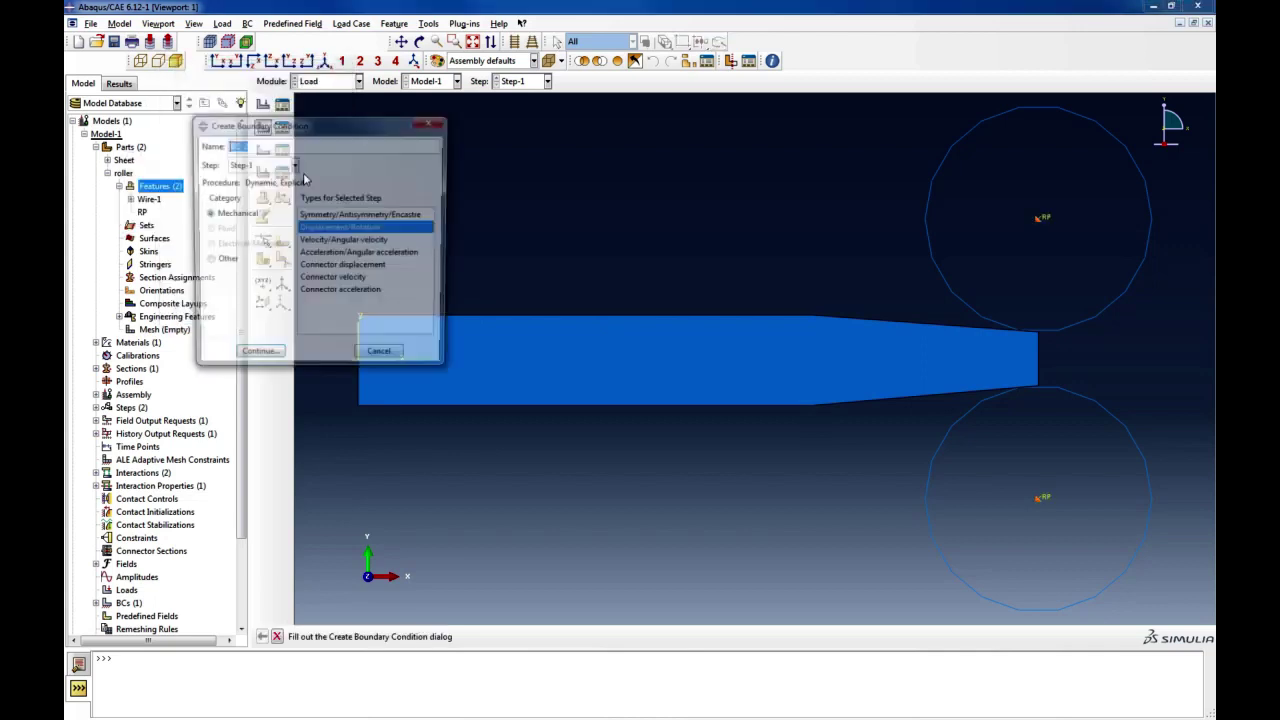
click(335, 230)
click(252, 359)
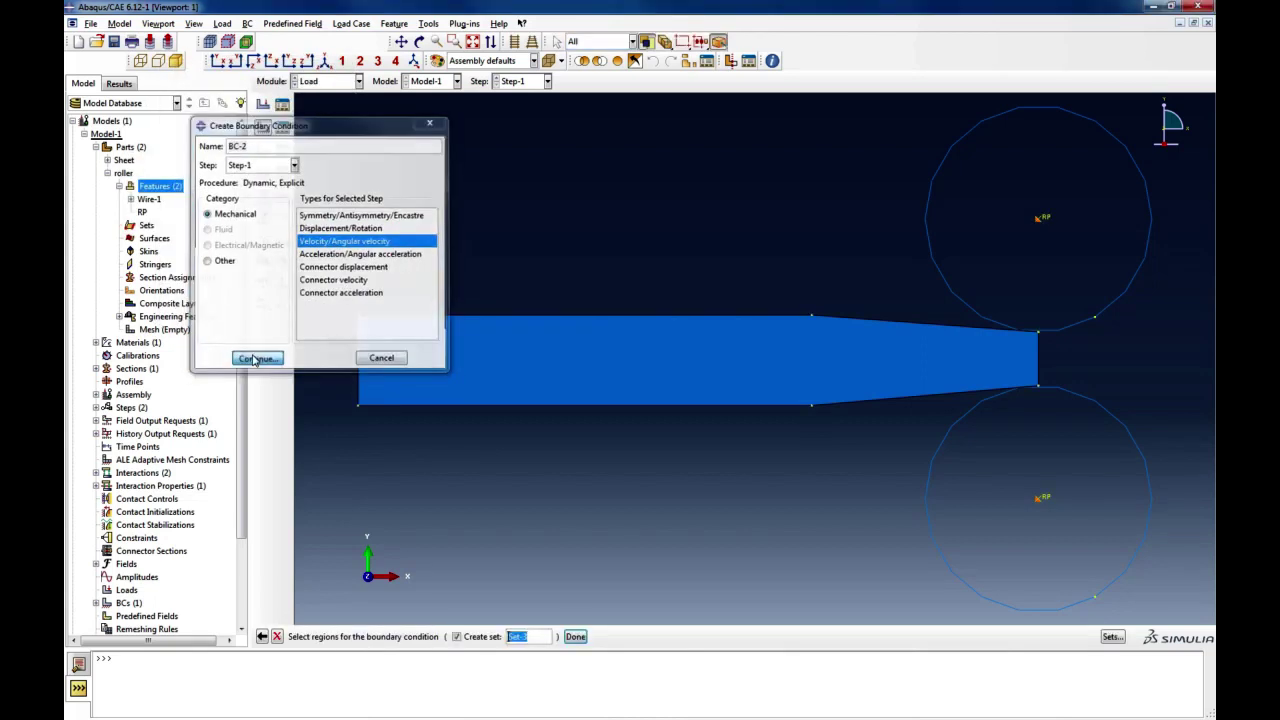
click(1045, 221)
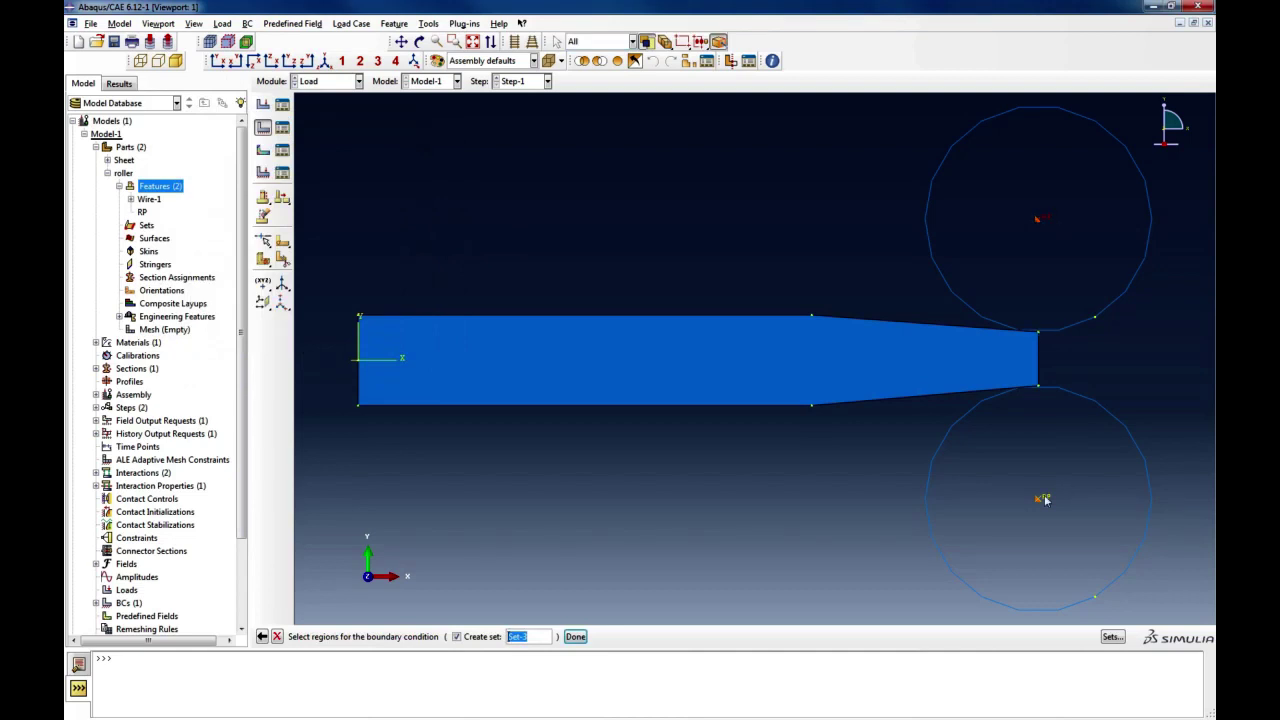
click(574, 636)
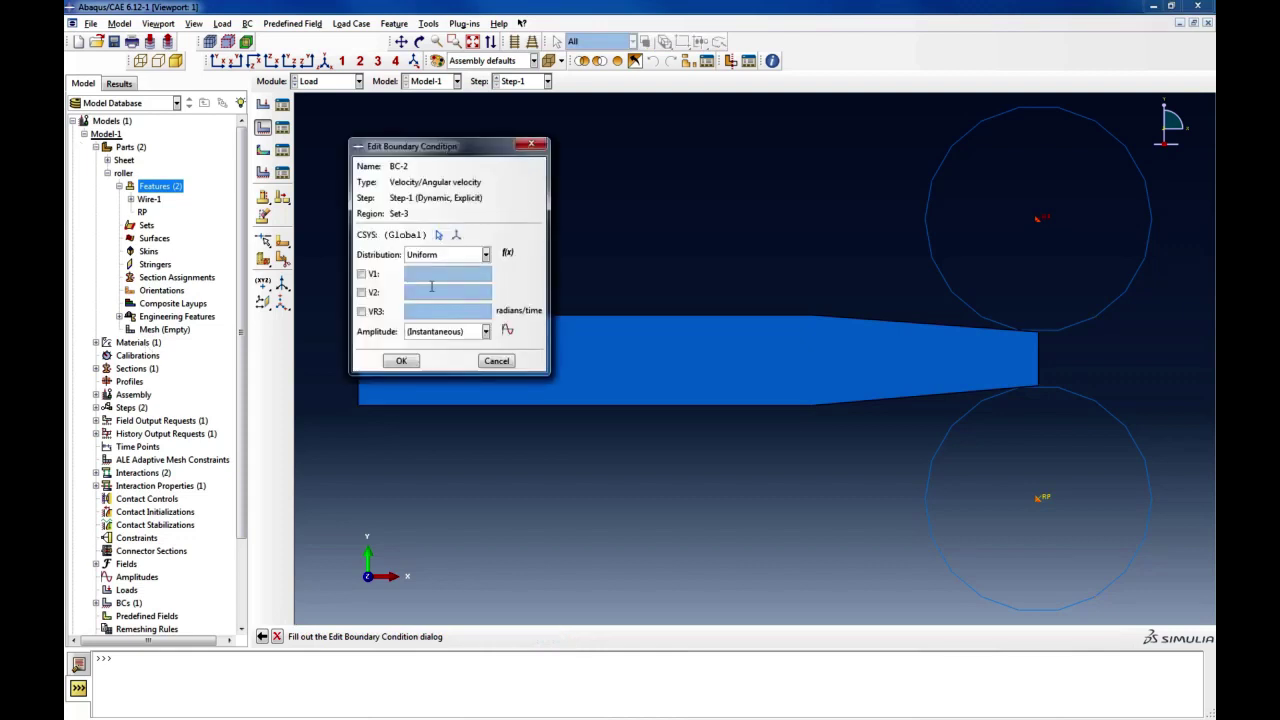
Set the boundary condition's angular velocity VR3 to 0.1 radians/time and accept it
click(361, 311)
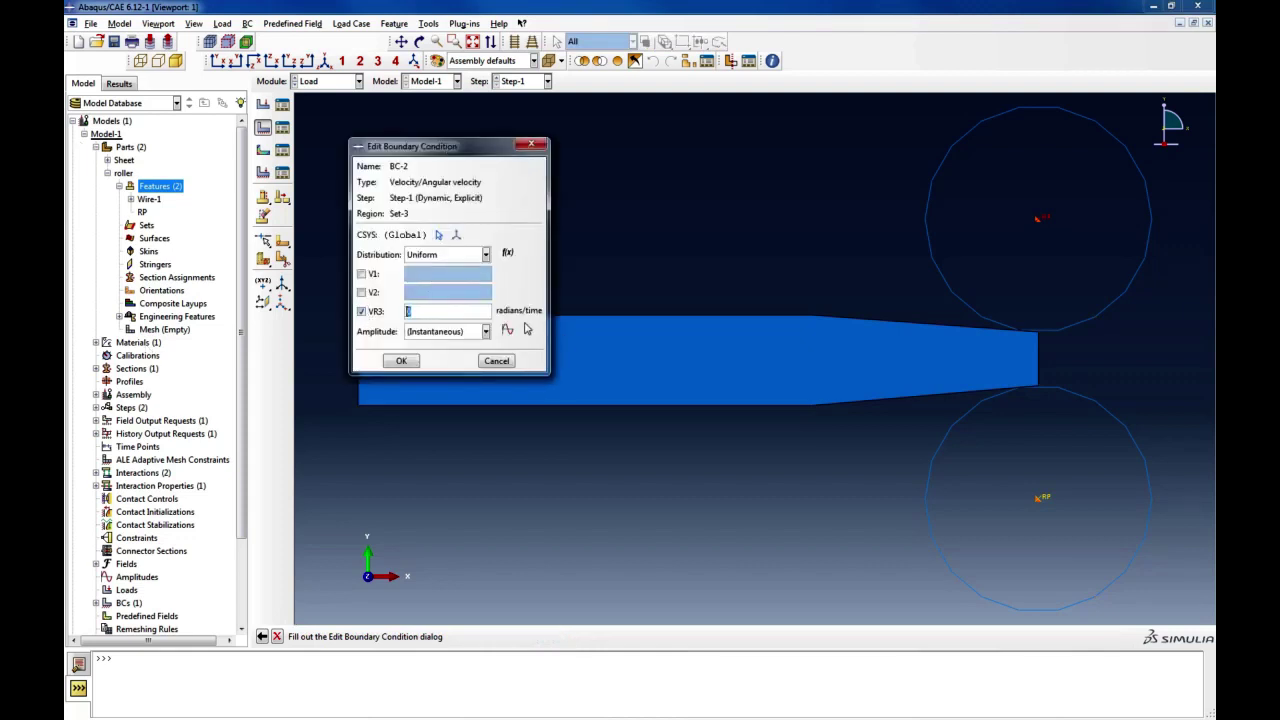
text(1.0)
click(400, 362)
triple_click(395, 316)
text(0.1)
click(398, 361)
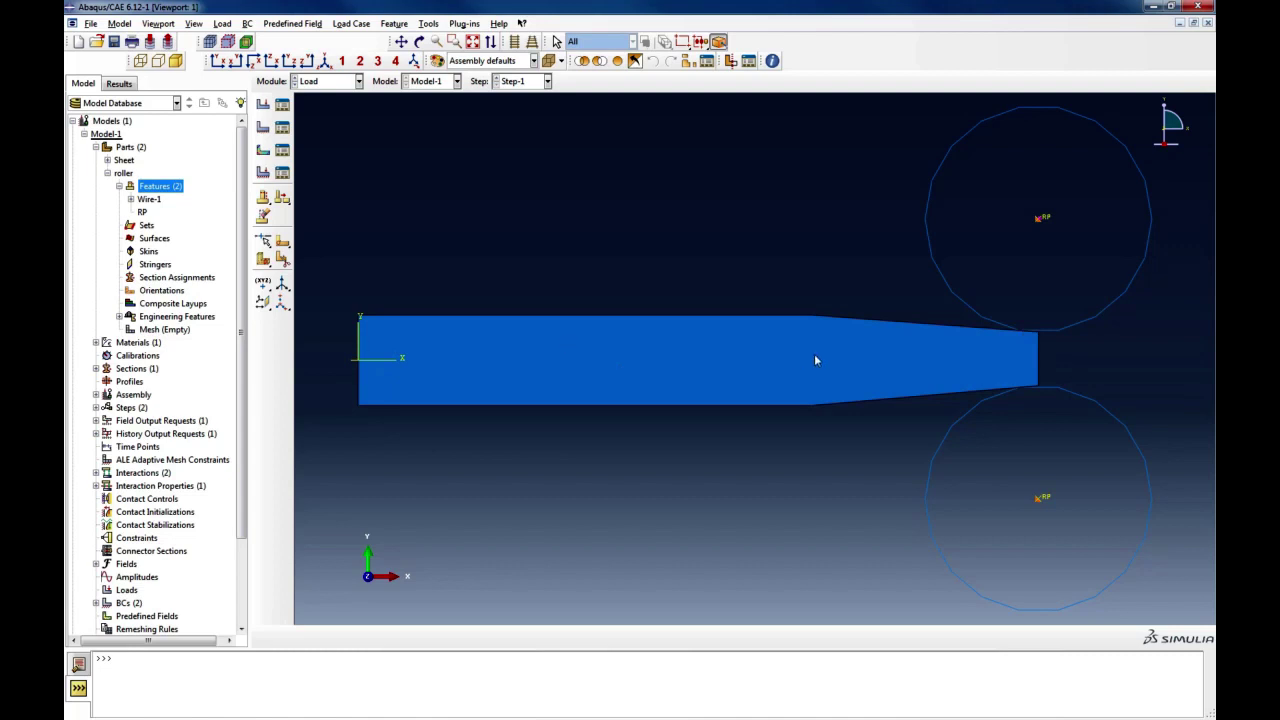
Define a Displacement/Rotation boundary condition on the sheet's left edge with U1 set to 5 and U2 to 0
click(262, 127)
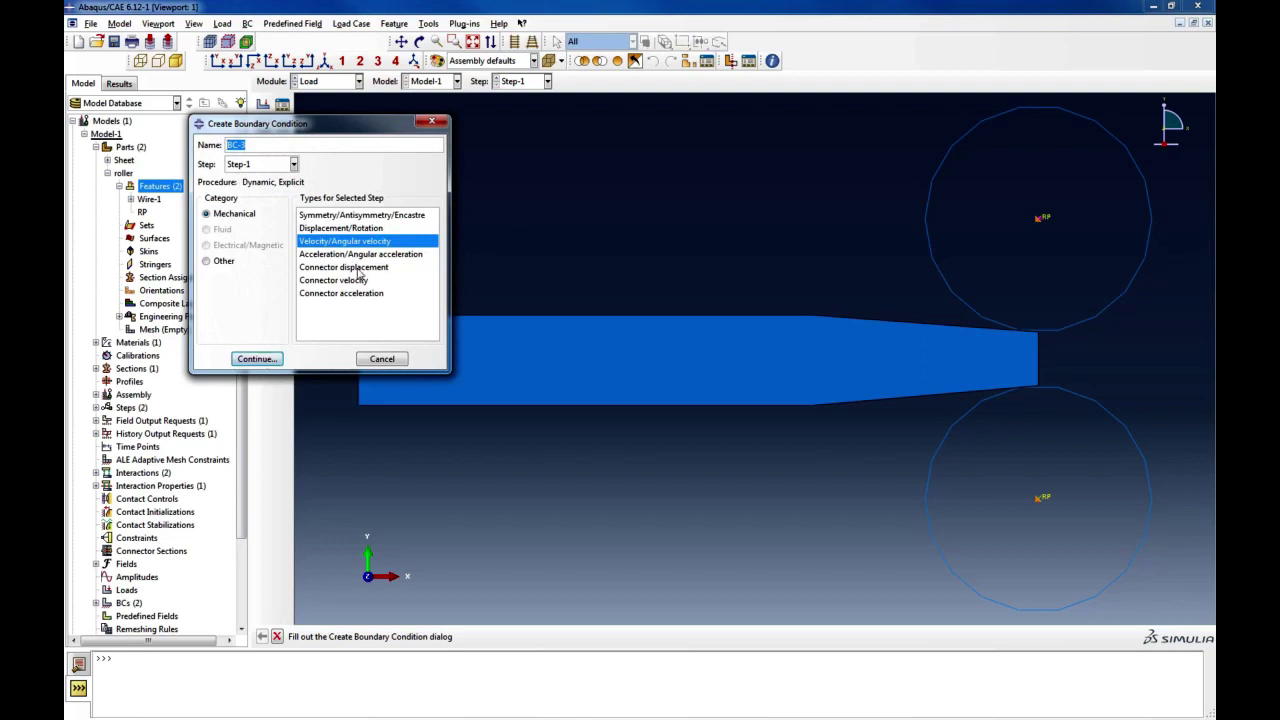
click(355, 228)
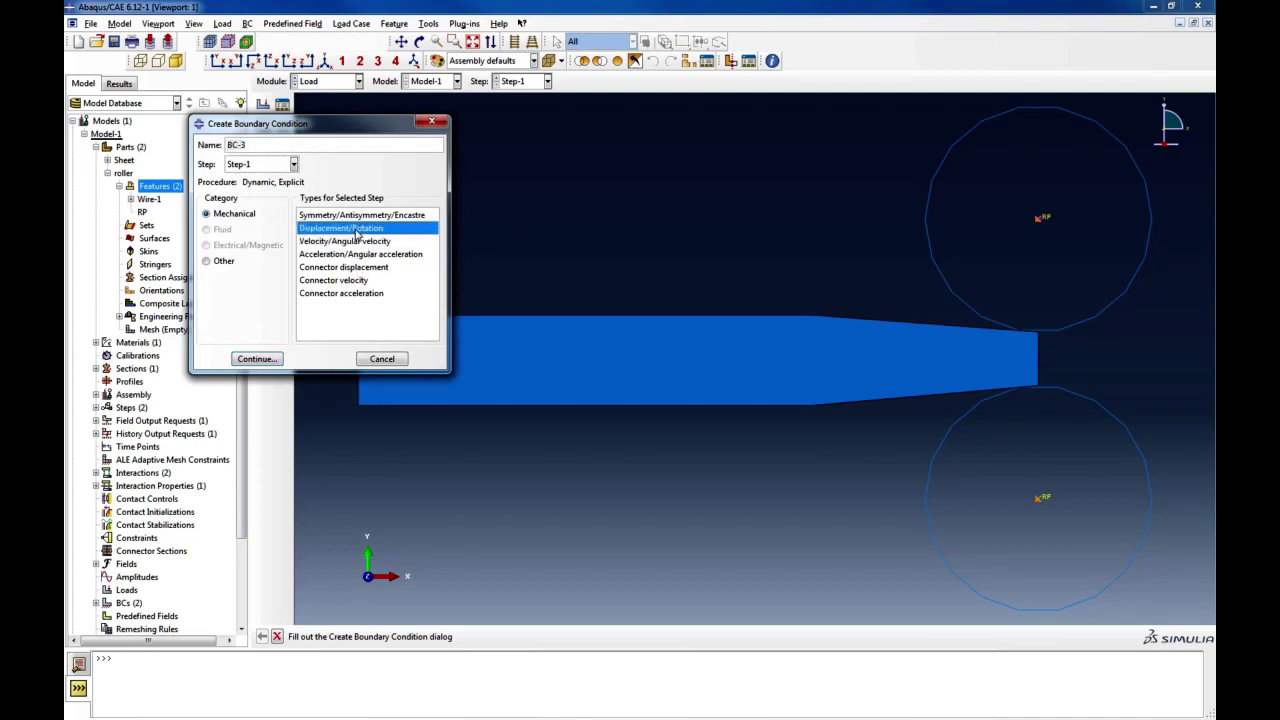
click(260, 358)
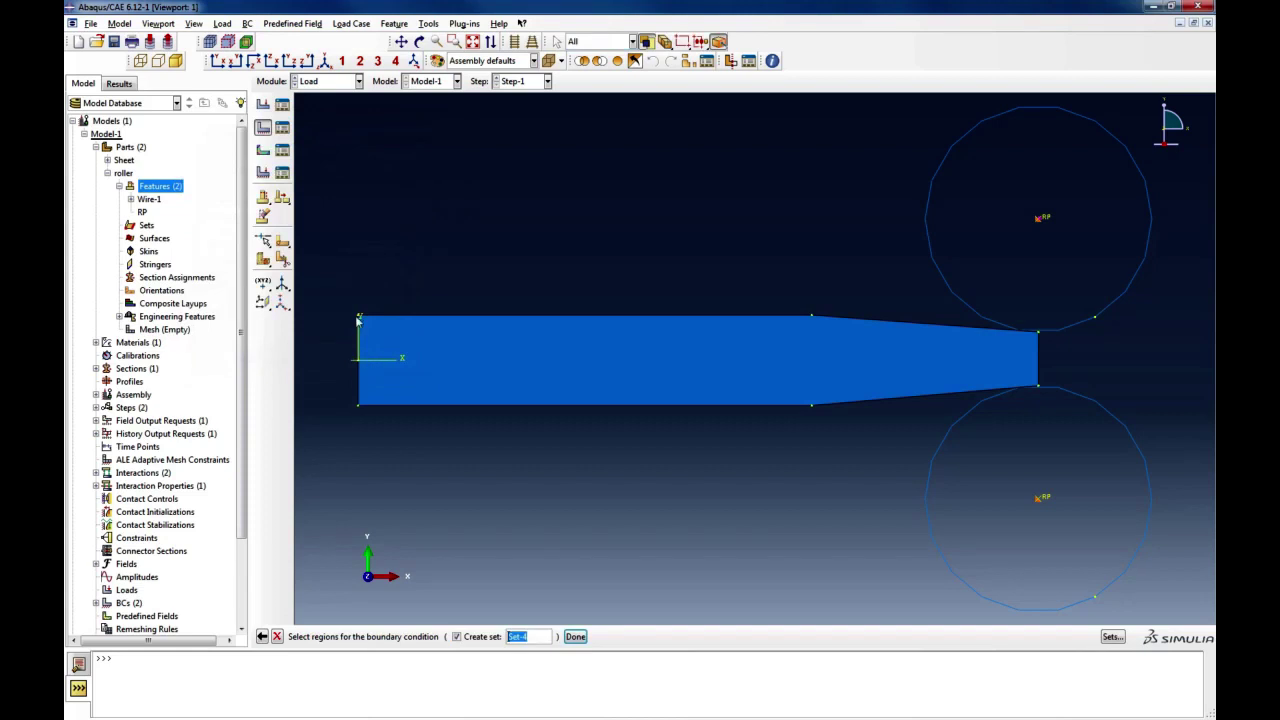
click(359, 391)
click(578, 637)
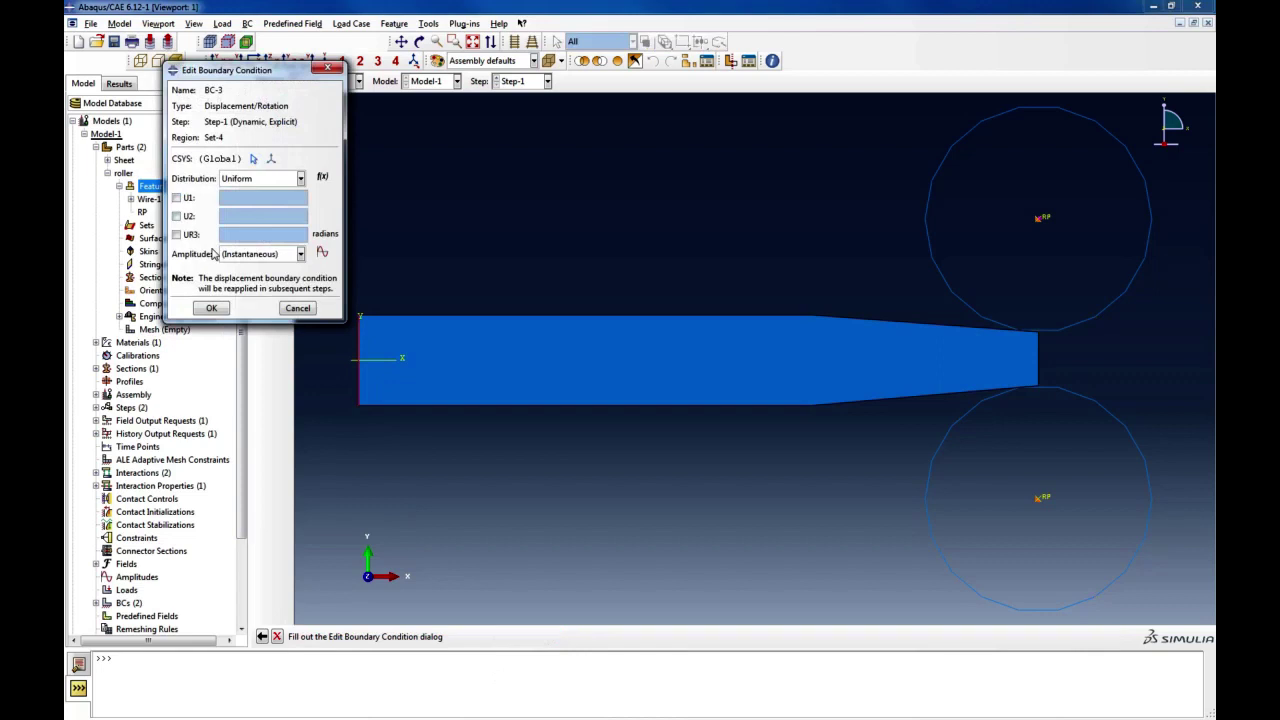
click(176, 216)
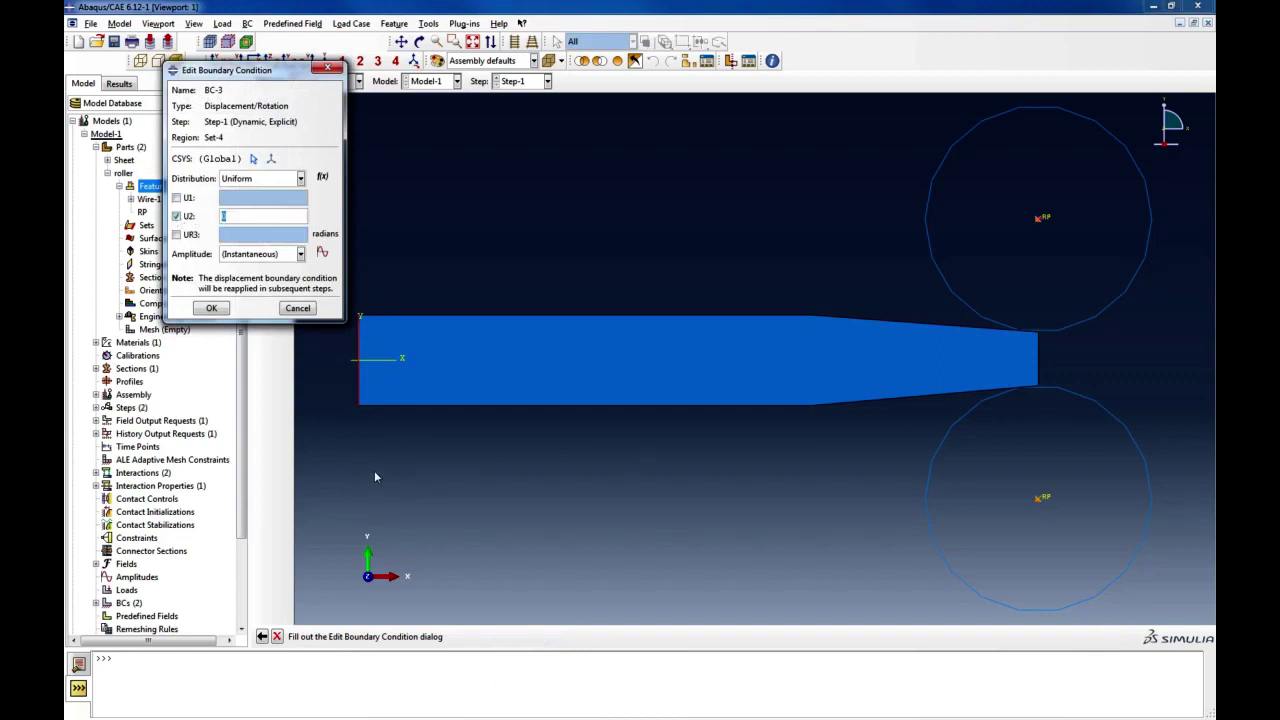
click(176, 198)
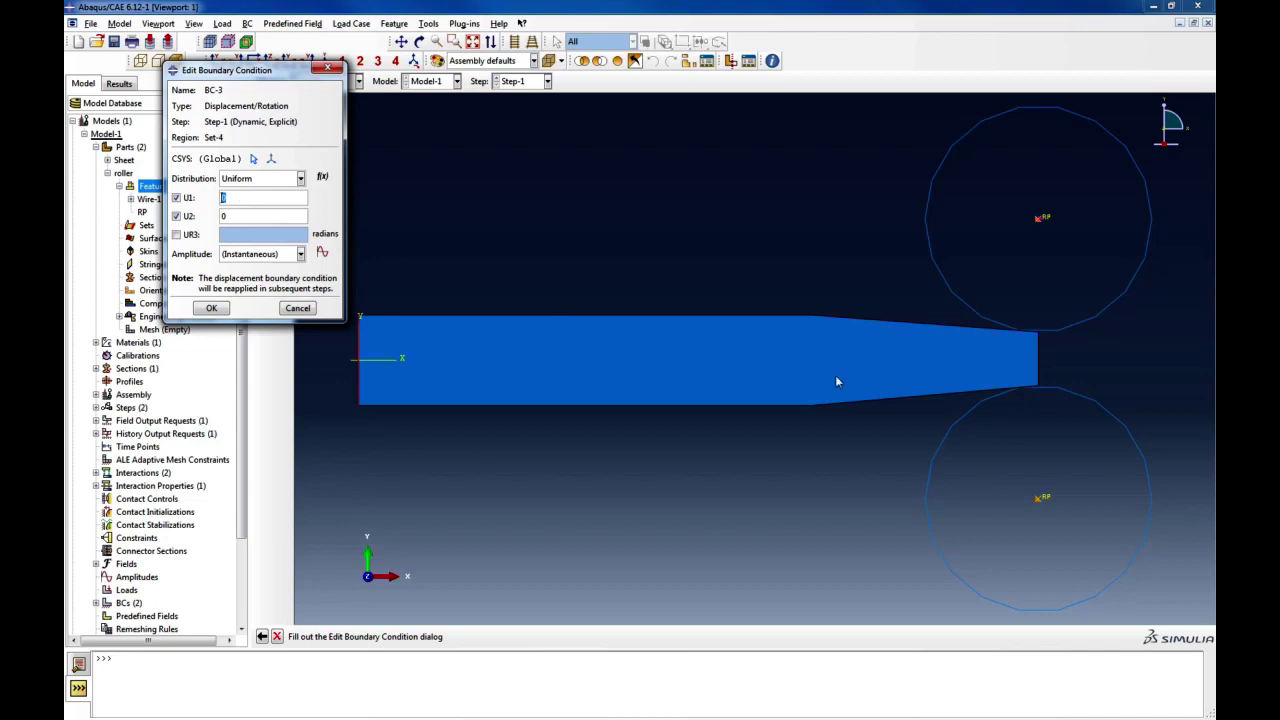
text(5)
Create a tabular amplitude running from 0 at time 0 to 1 at time 1, and assign it to the sheet's boundary condition
click(322, 253)
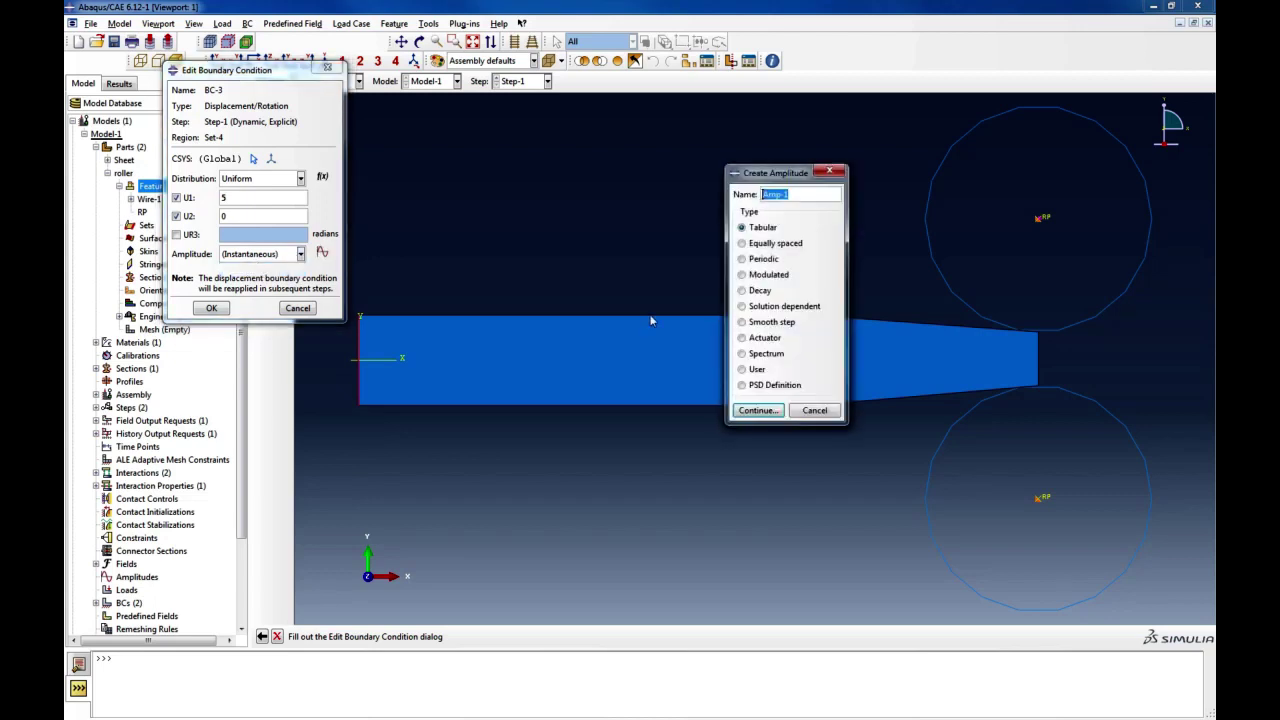
click(766, 411)
click(612, 388)
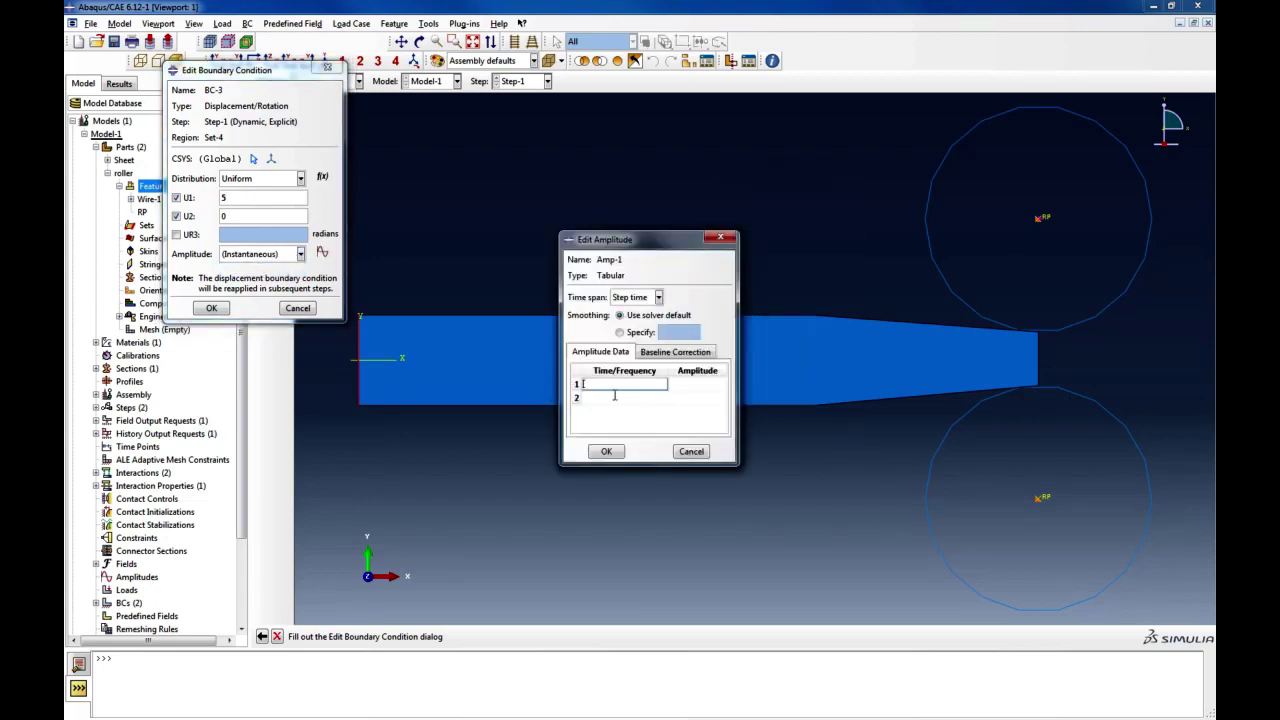
text(0)
click(674, 388)
text(0)
click(652, 403)
text(0)
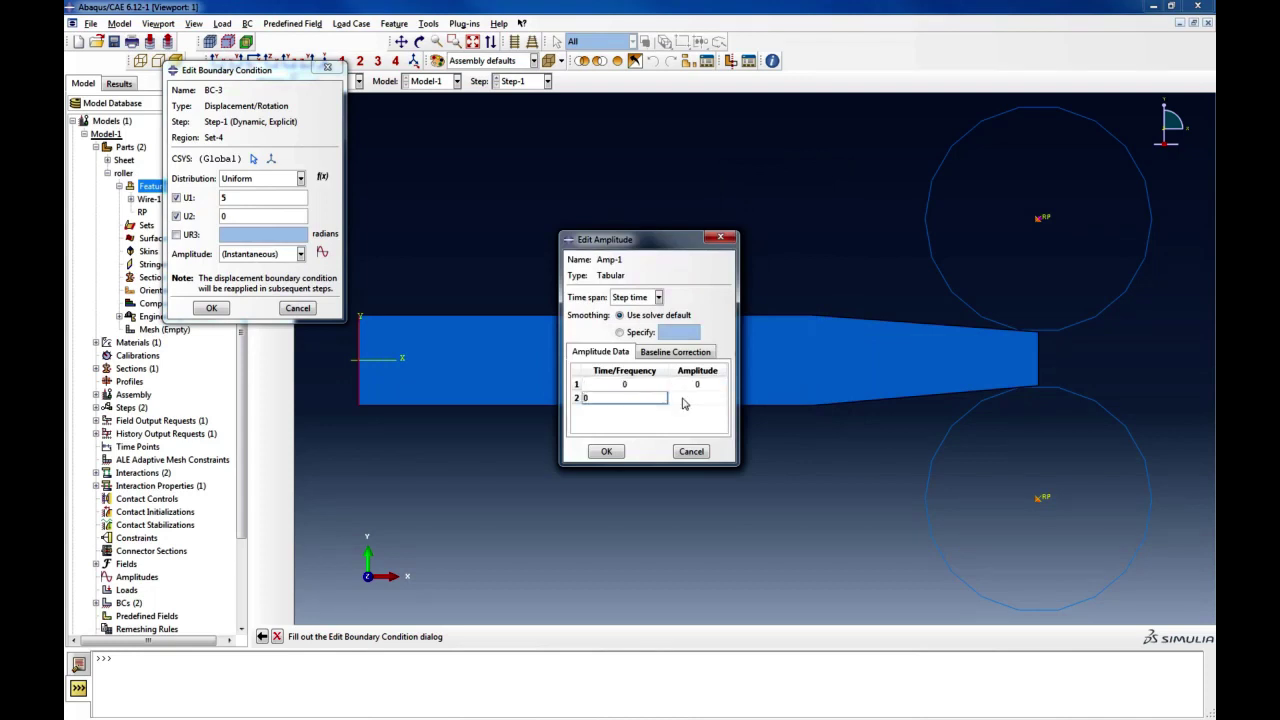
key(BackSpace)
text(1)
click(697, 398)
text(1)
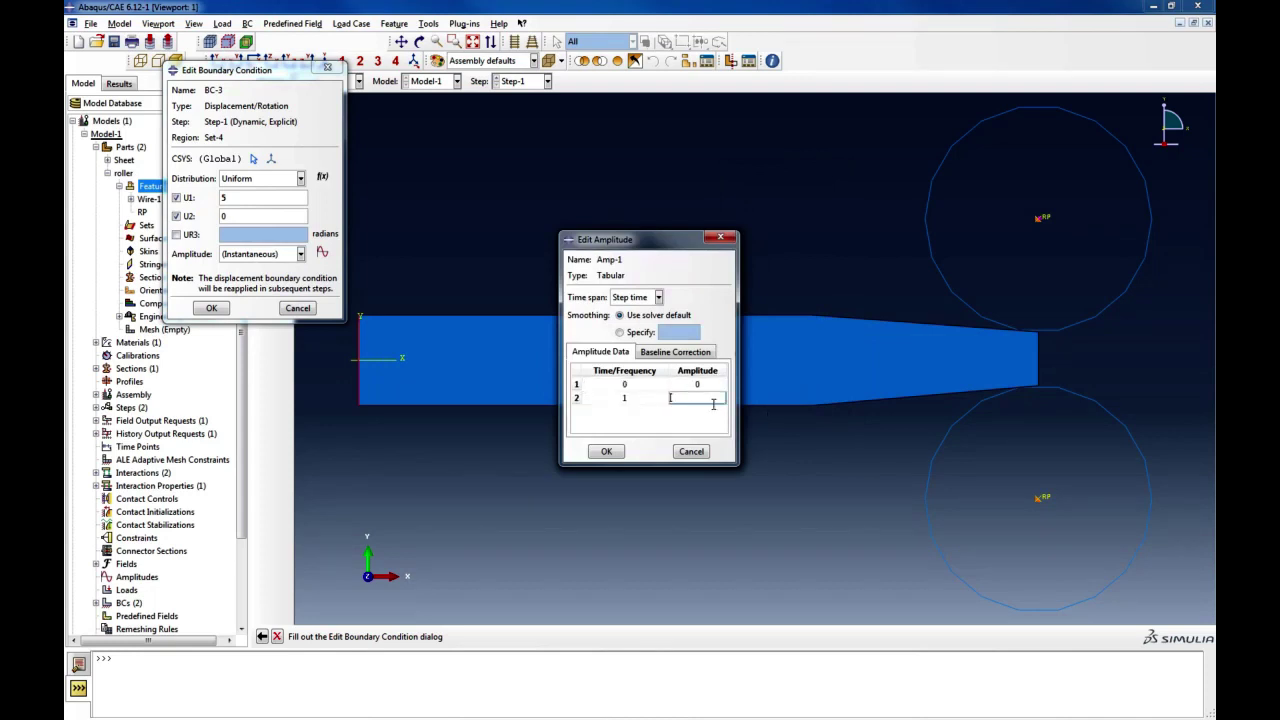
click(607, 452)
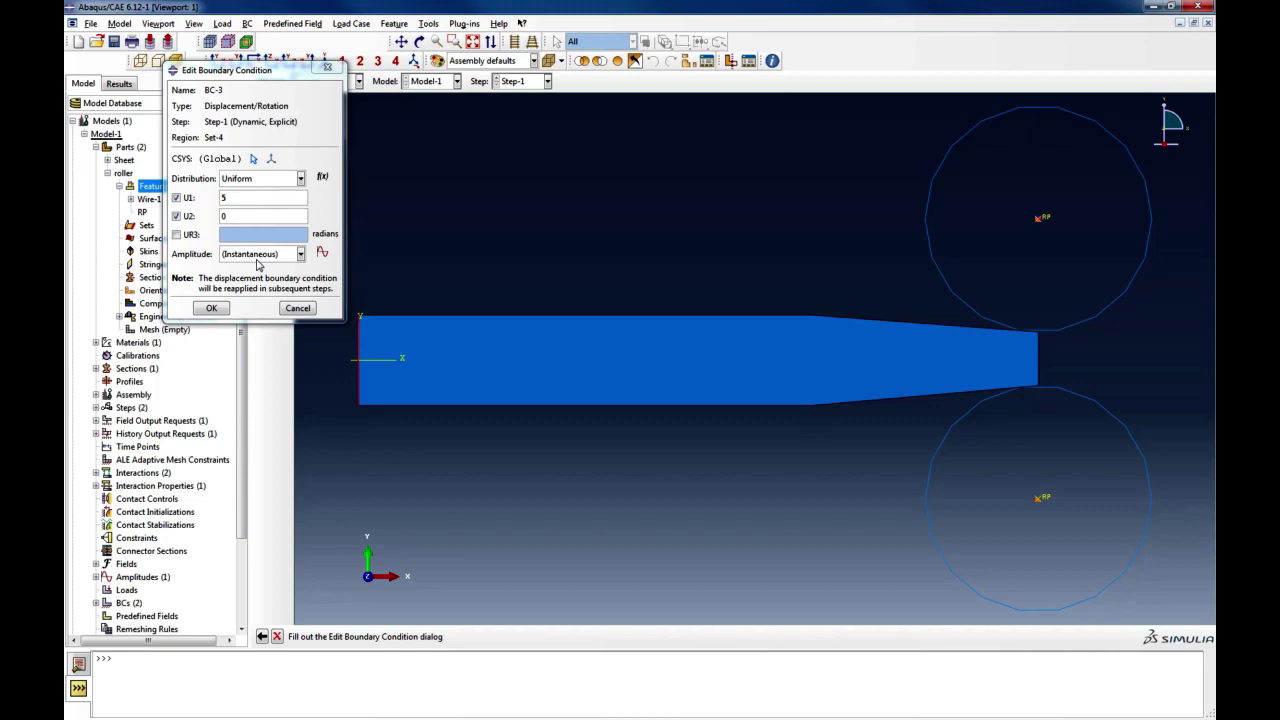
click(258, 254)
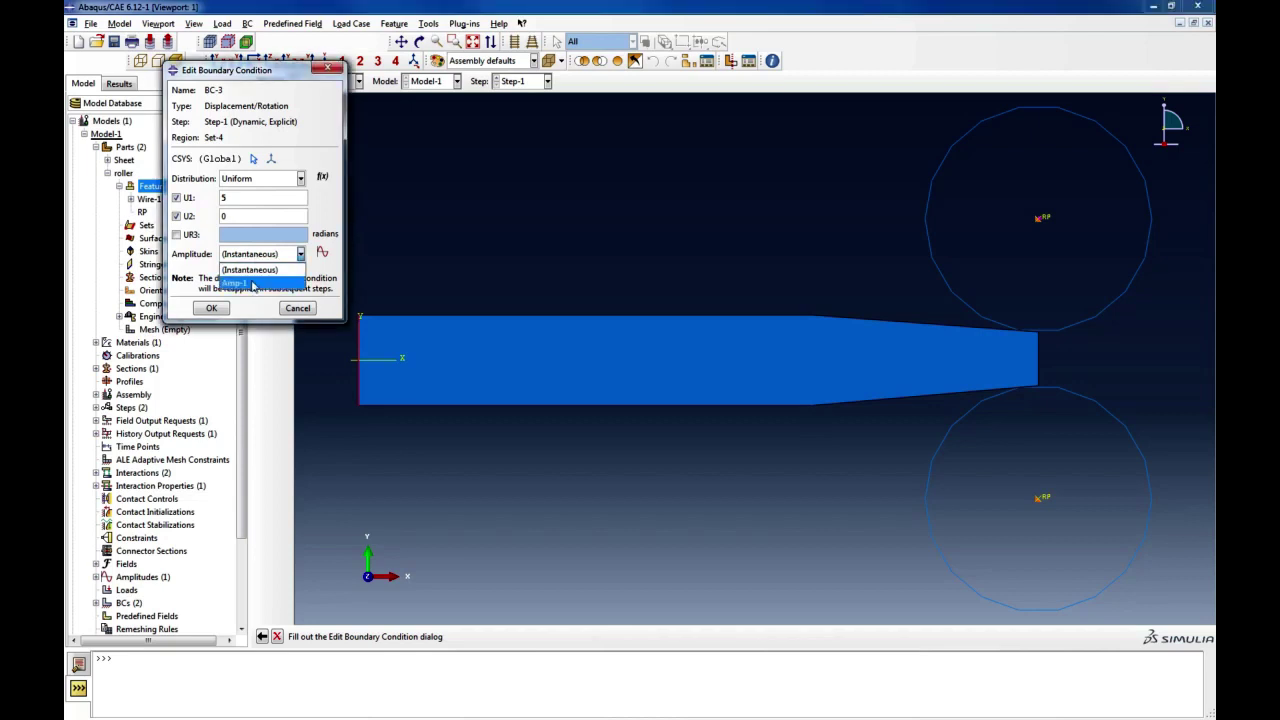
click(252, 284)
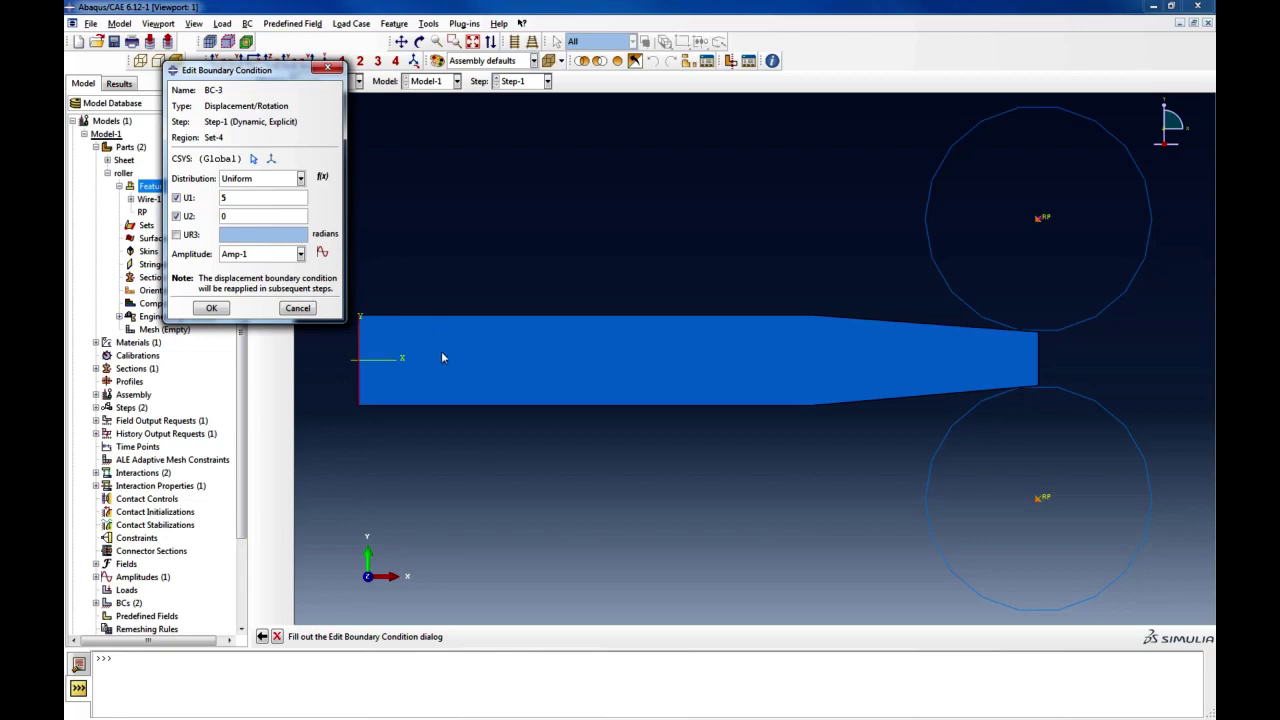
Create a second tabular amplitude with 0 at time 0 and 1 at time 1, and accept the sheet's boundary condition
click(322, 253)
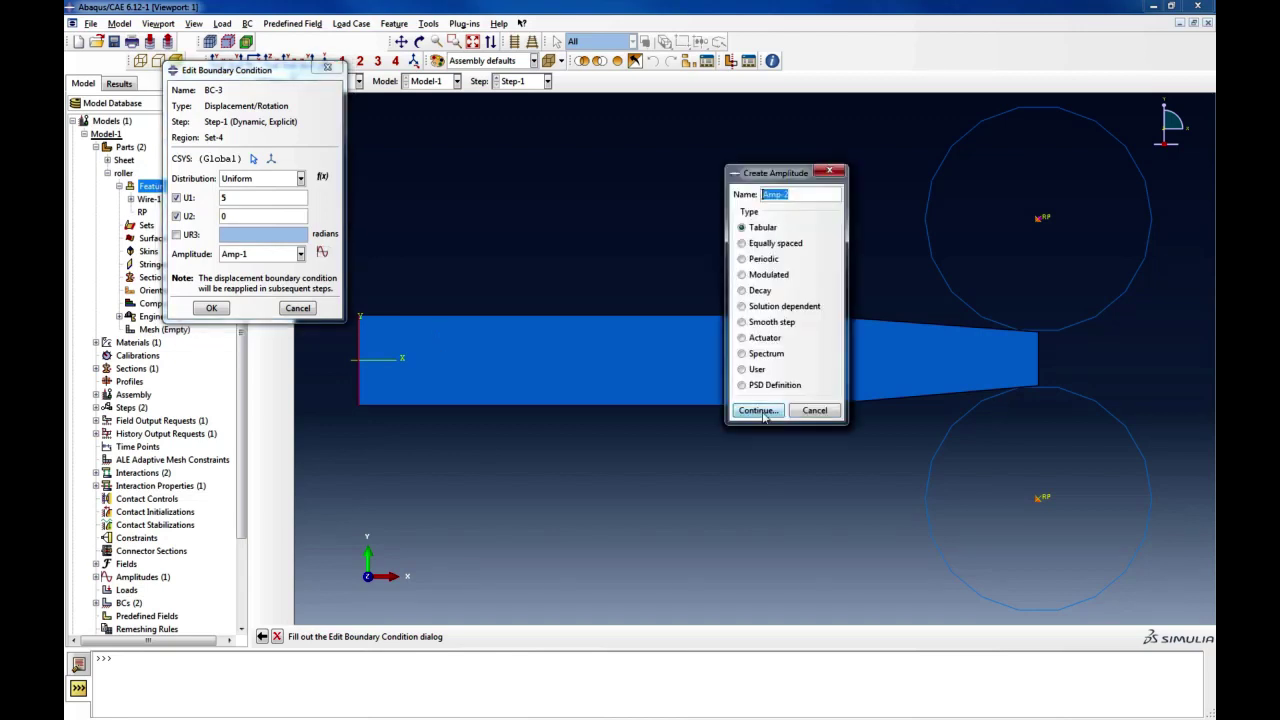
click(758, 410)
click(620, 386)
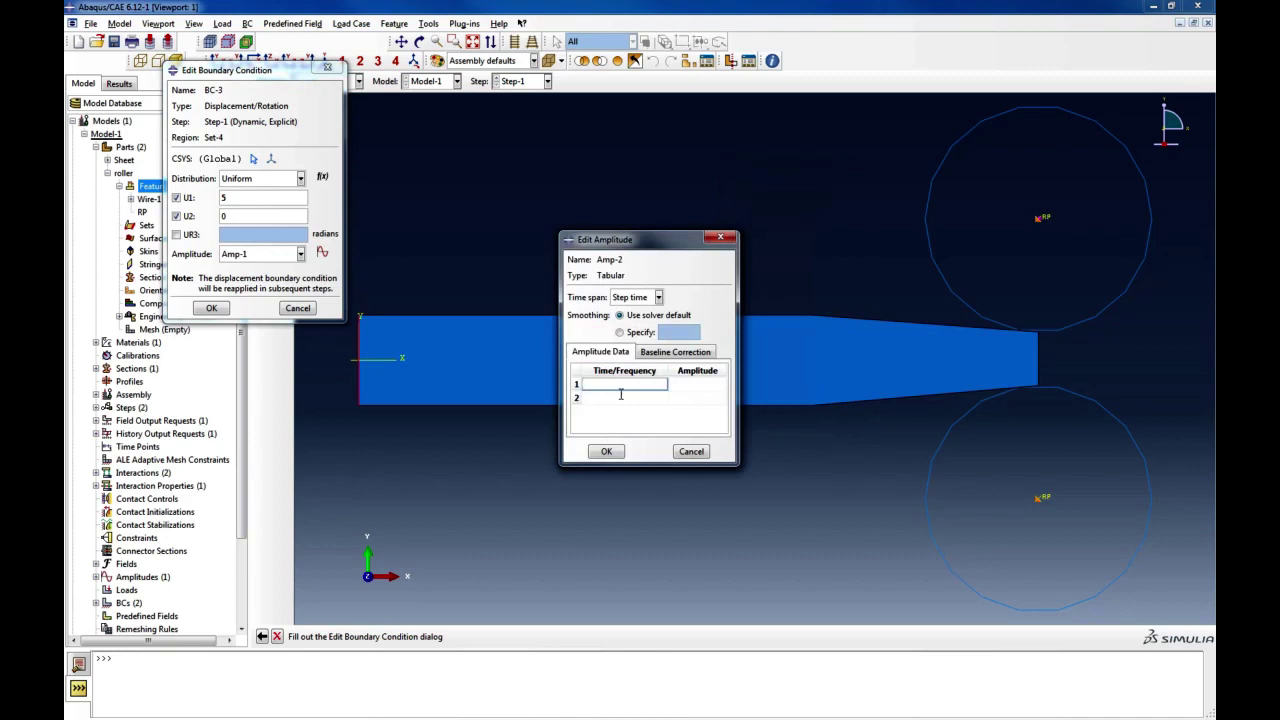
text(0)
click(704, 388)
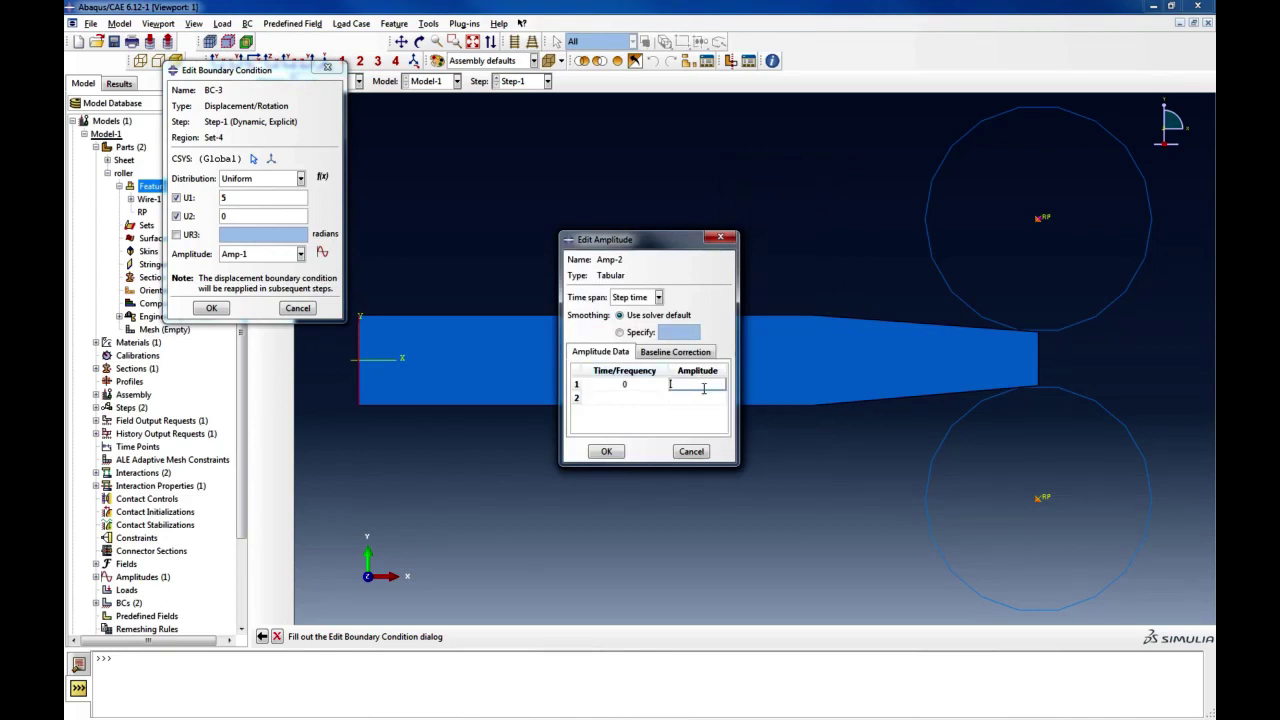
text(0)
click(610, 398)
click(617, 400)
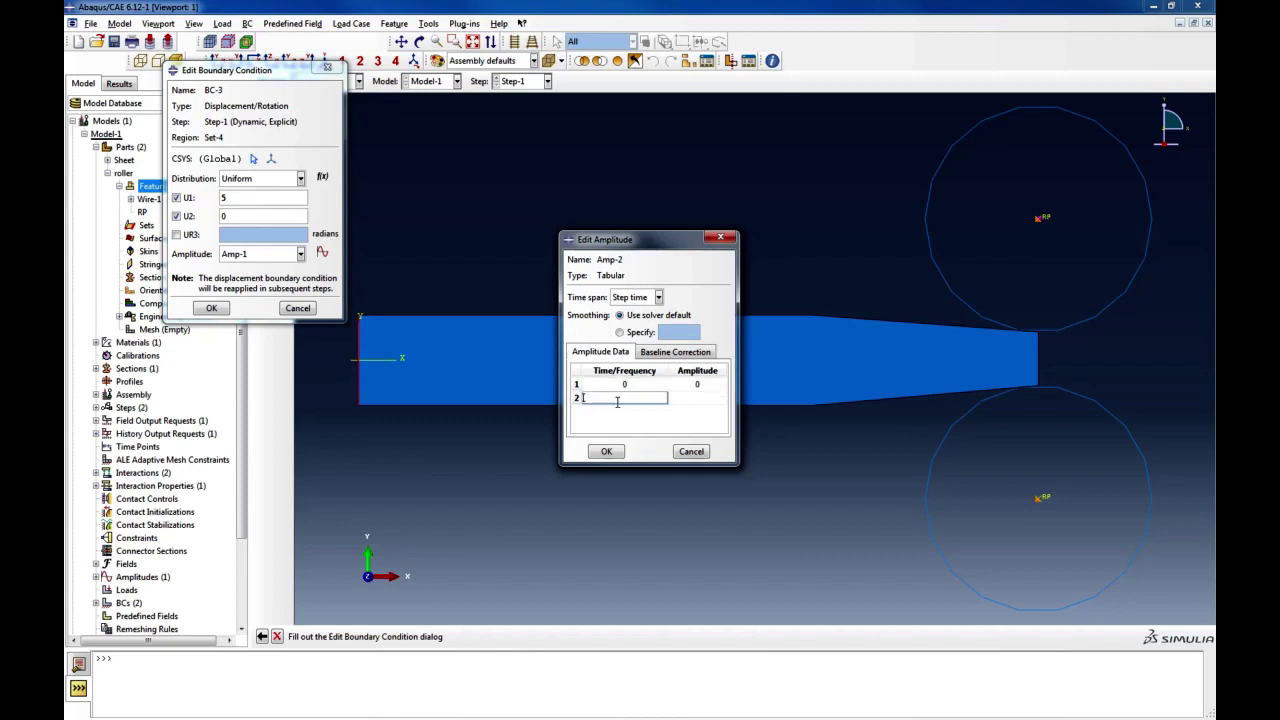
text(1)
click(693, 398)
text(1)
click(607, 451)
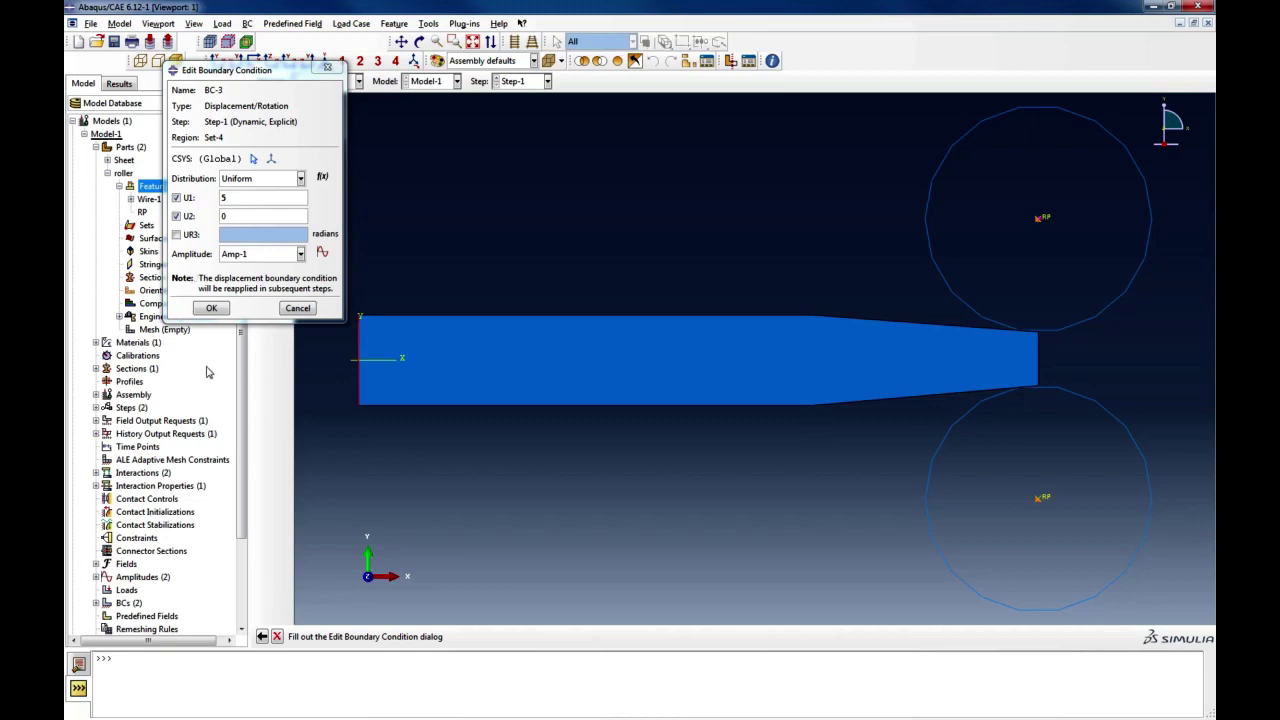
click(226, 316)
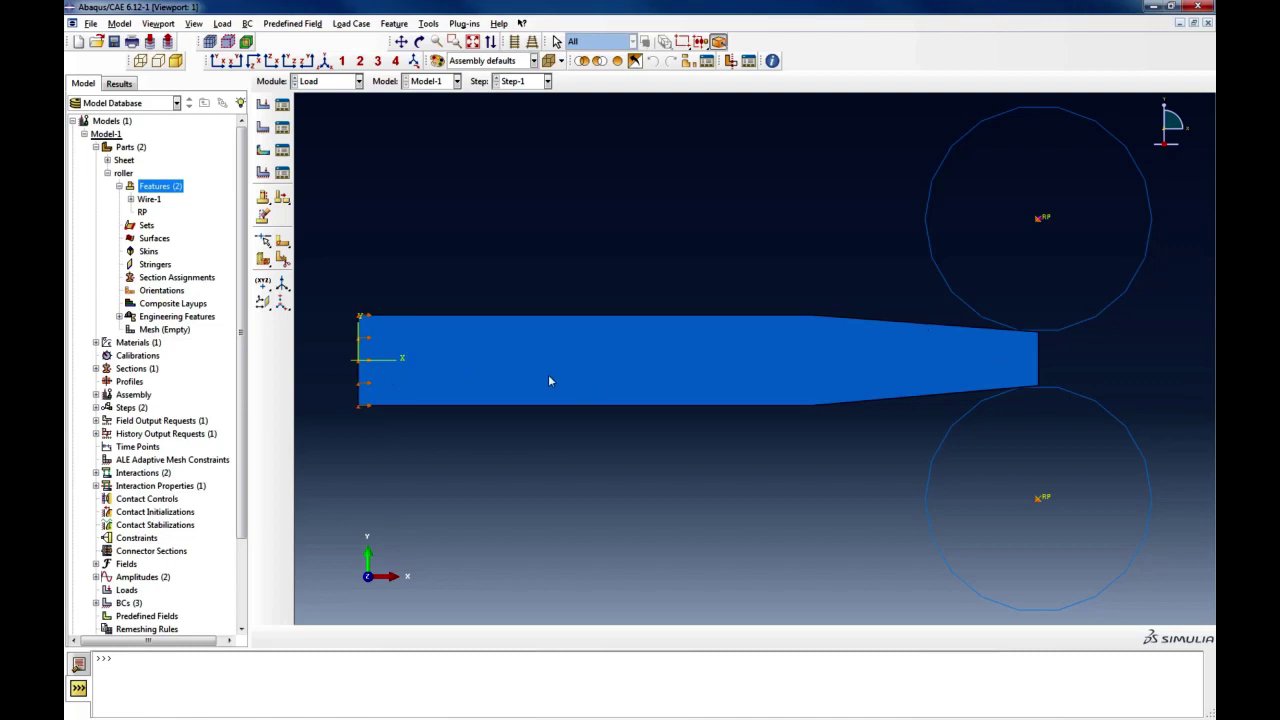
Mesh the roller part with its existing seeds in the Mesh module
click(330, 82)
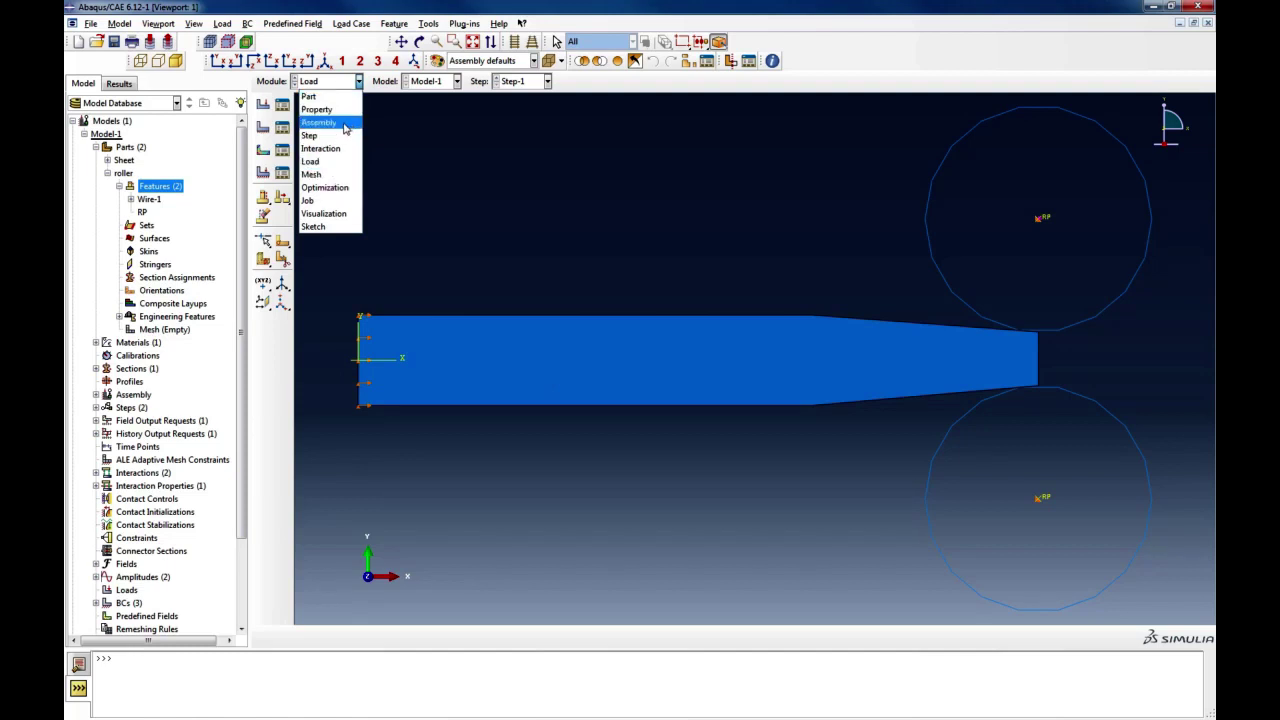
click(331, 178)
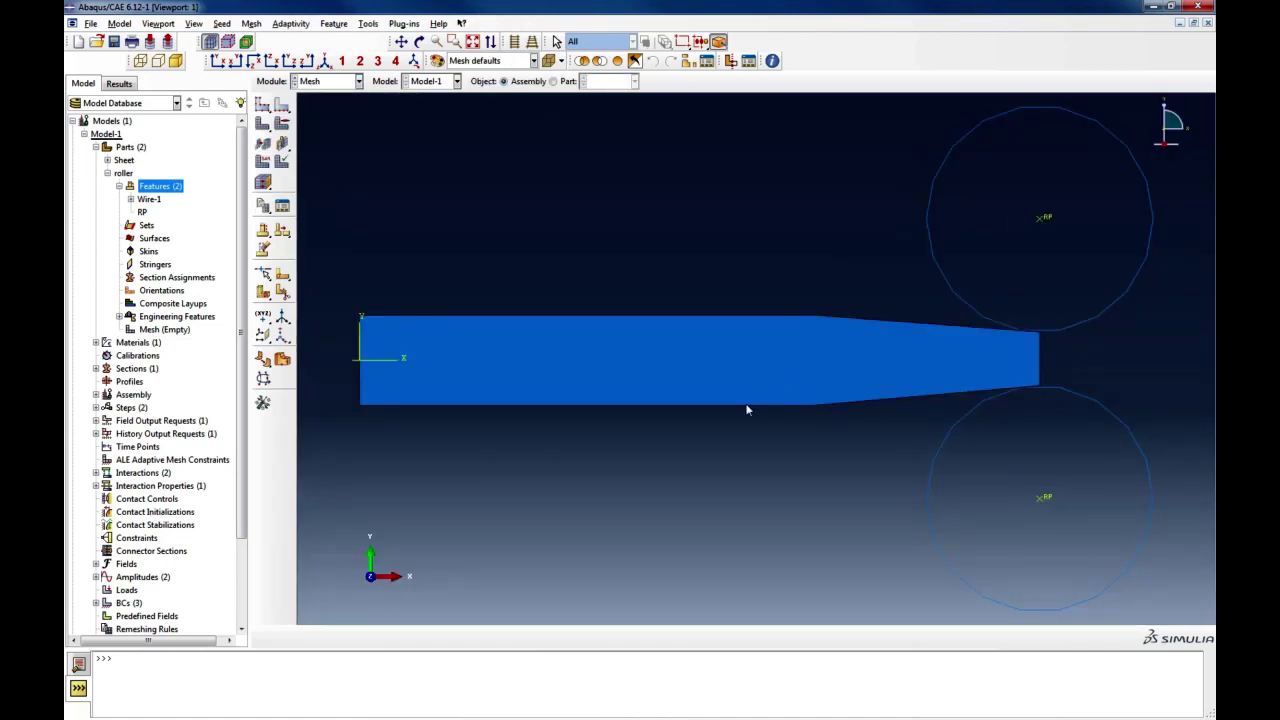
click(553, 81)
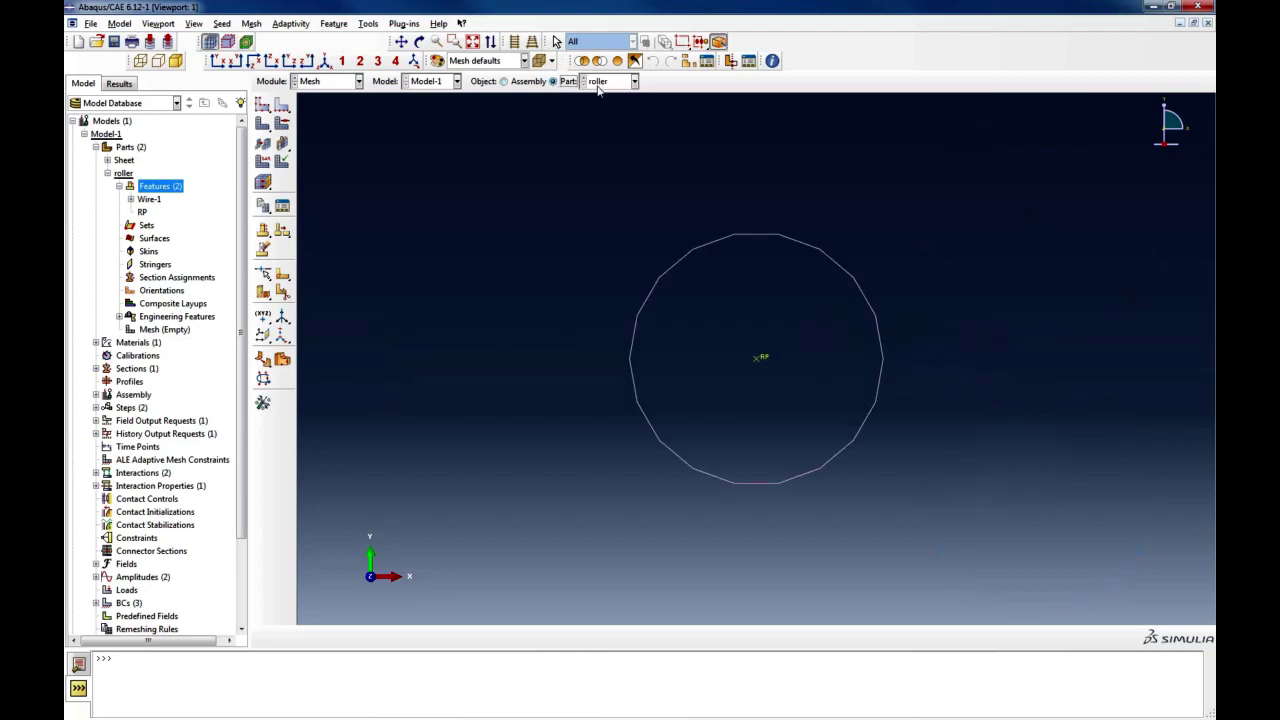
click(262, 123)
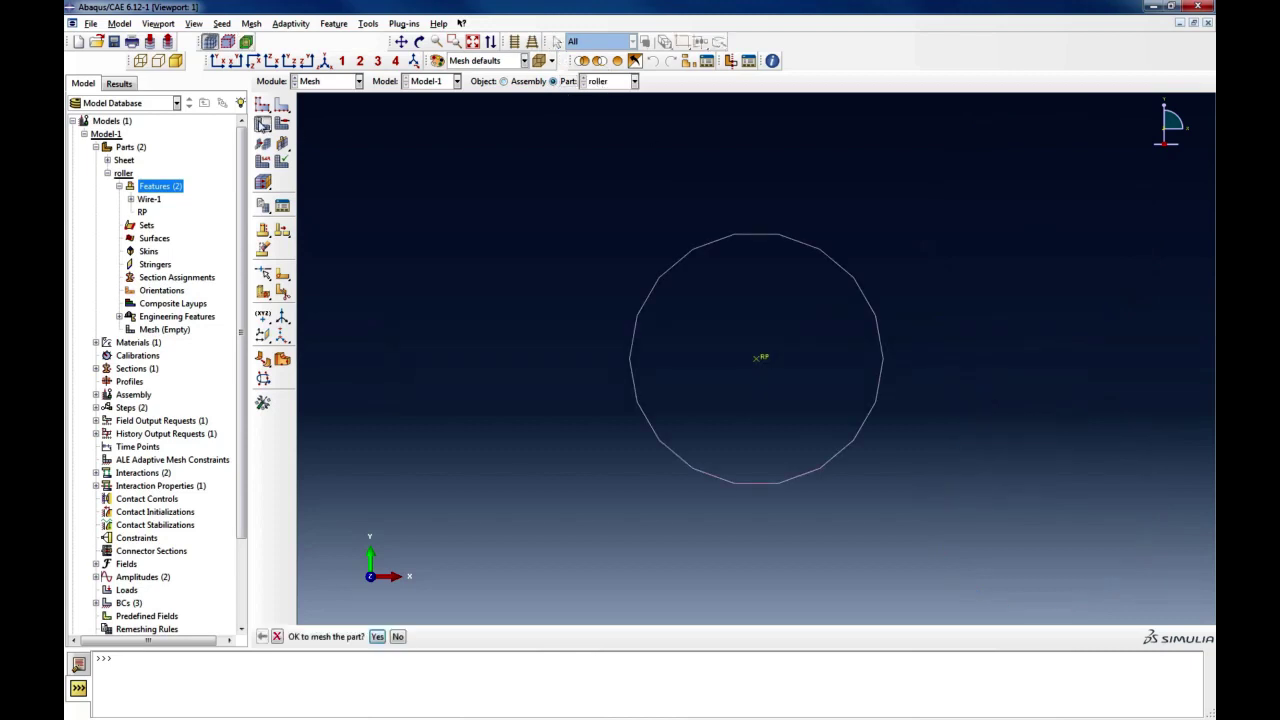
click(377, 636)
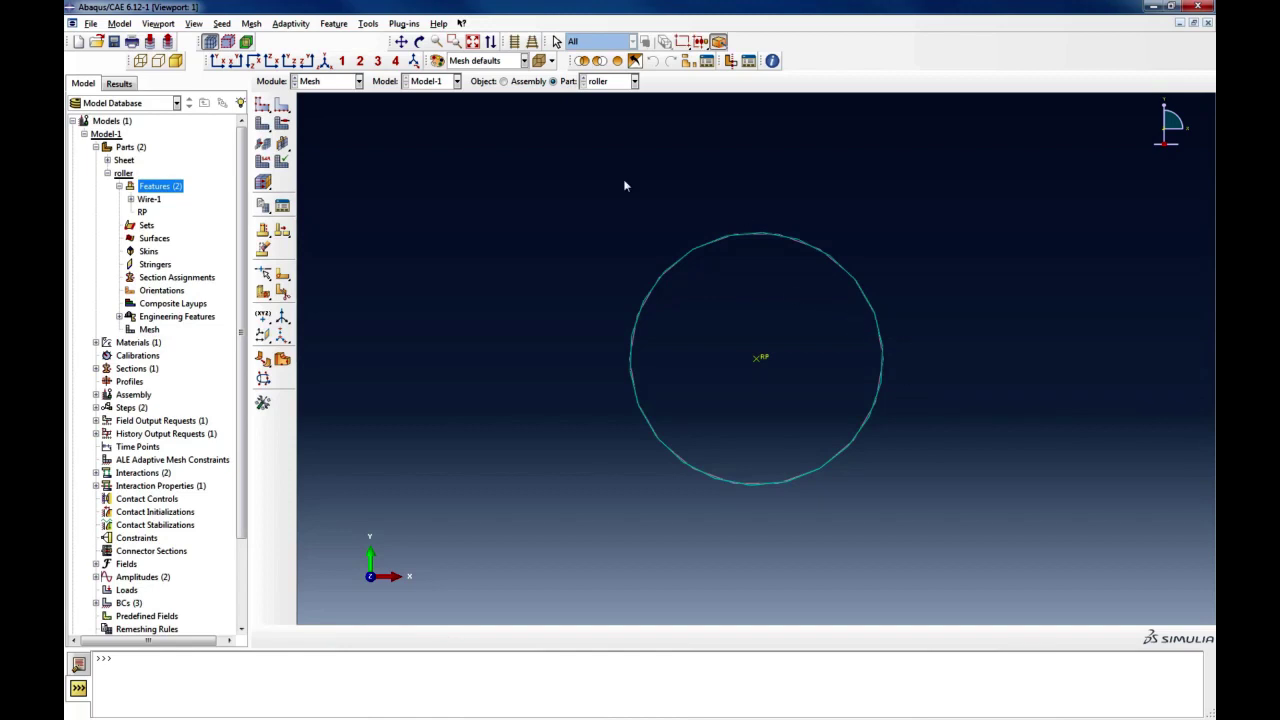
Seed the Sheet part with an approximate global size of 0.25 and mesh it
click(600, 81)
click(600, 108)
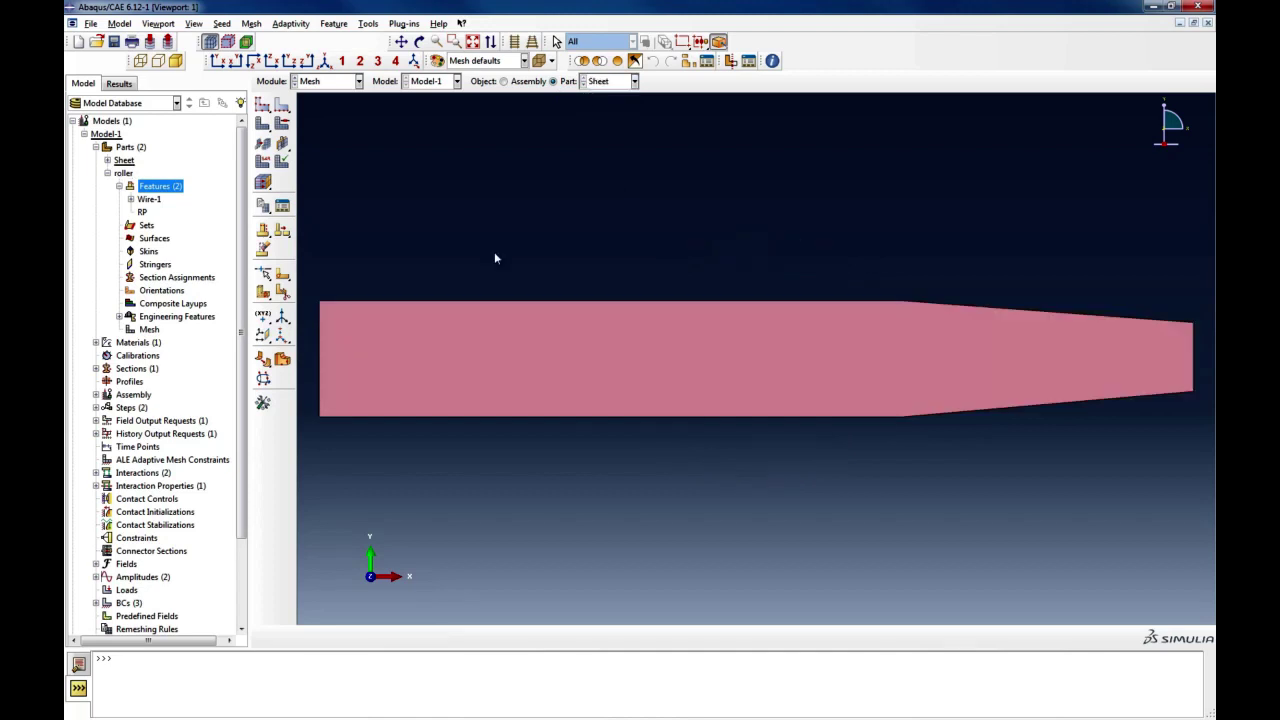
click(270, 108)
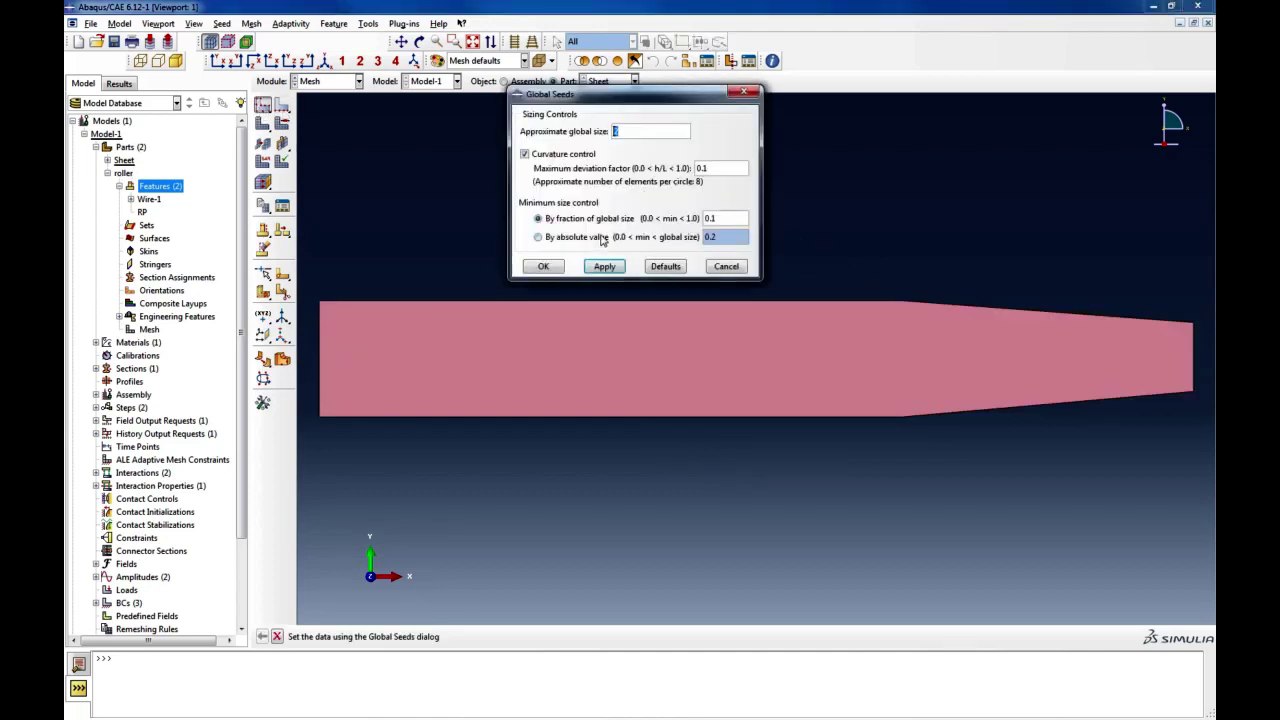
click(606, 267)
double_click(617, 131)
text(1)
double_click(617, 131)
text(0.25)
click(604, 266)
click(556, 270)
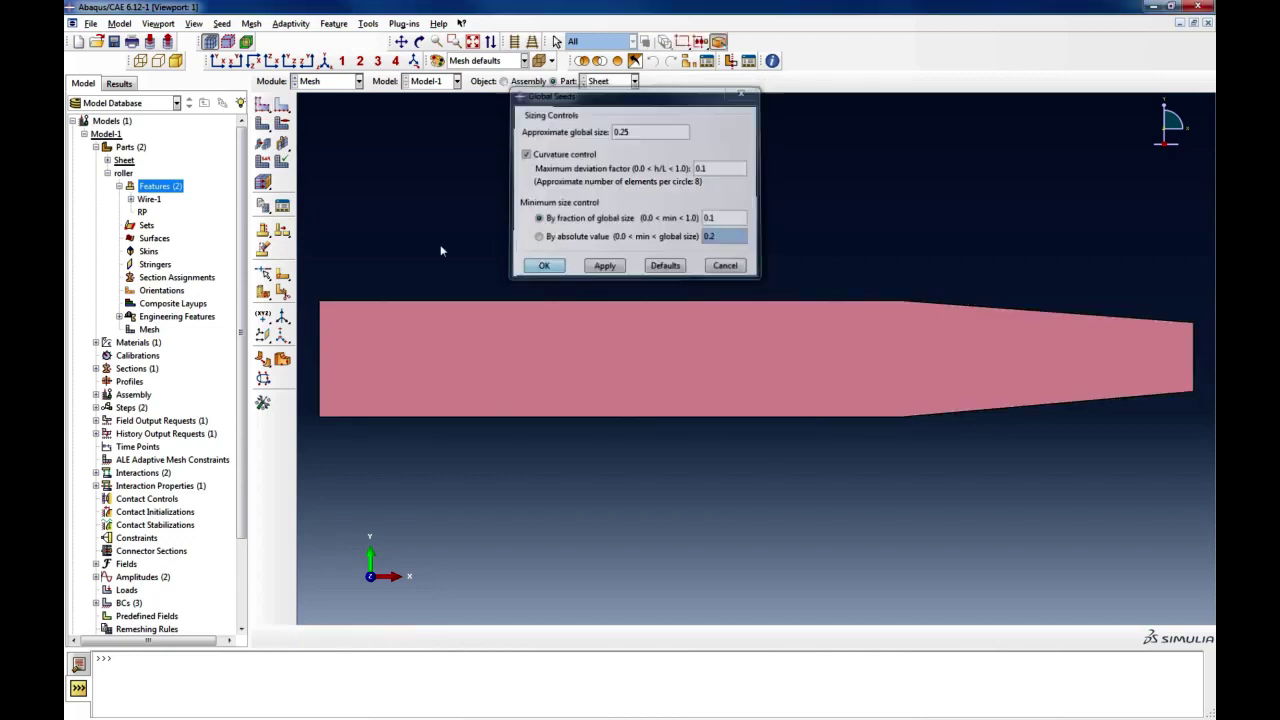
click(263, 162)
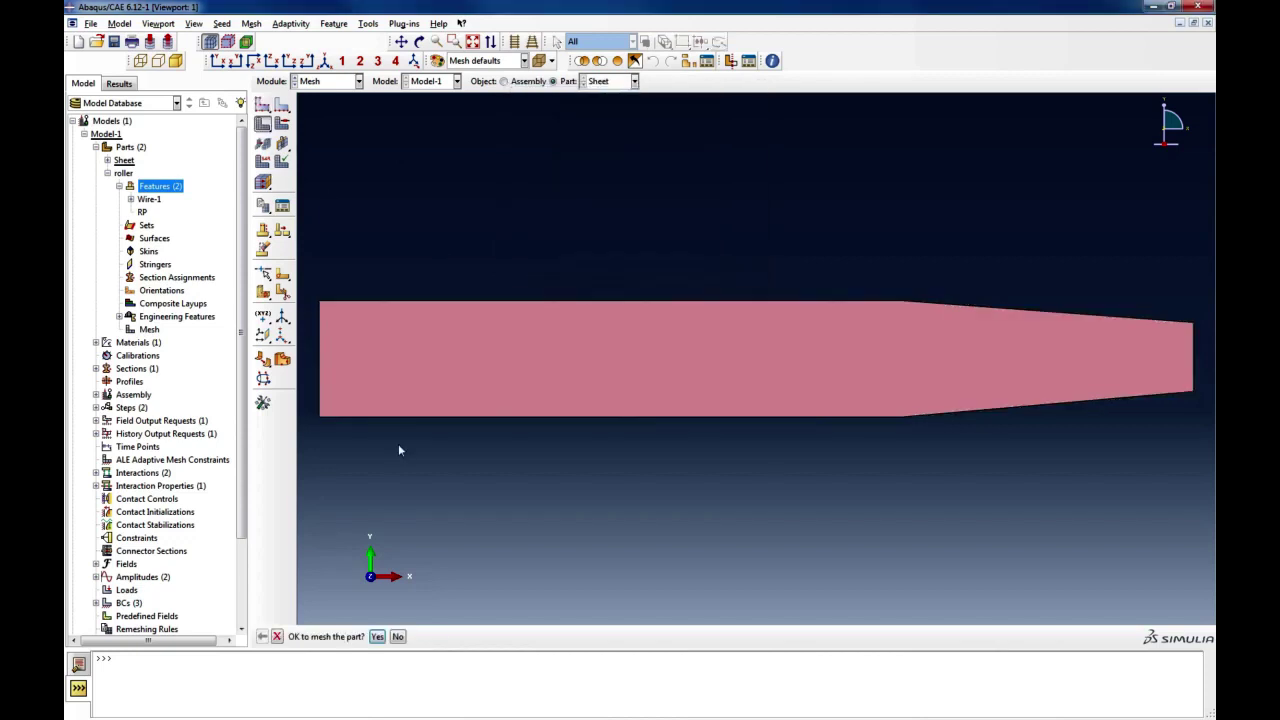
click(377, 636)
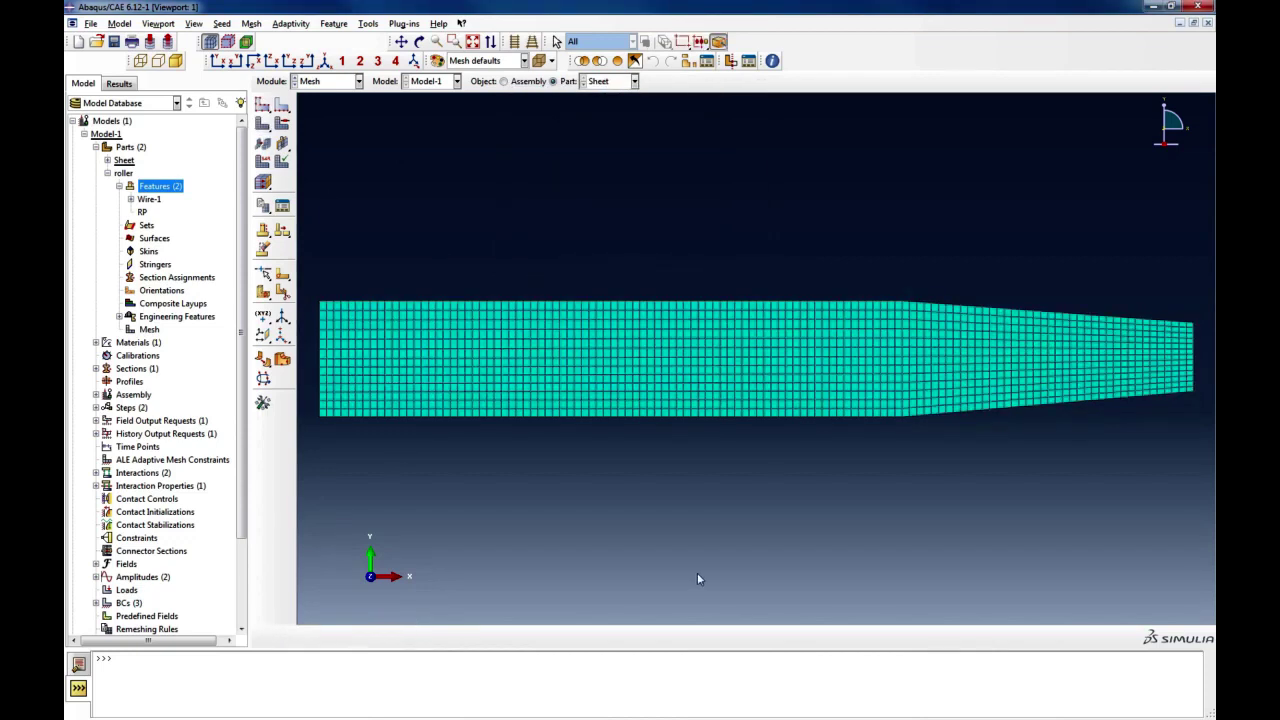
Set the sheet's mesh controls to the Quad element shape and regenerate its mesh
click(282, 122)
drag(665, 293, 820, 100)
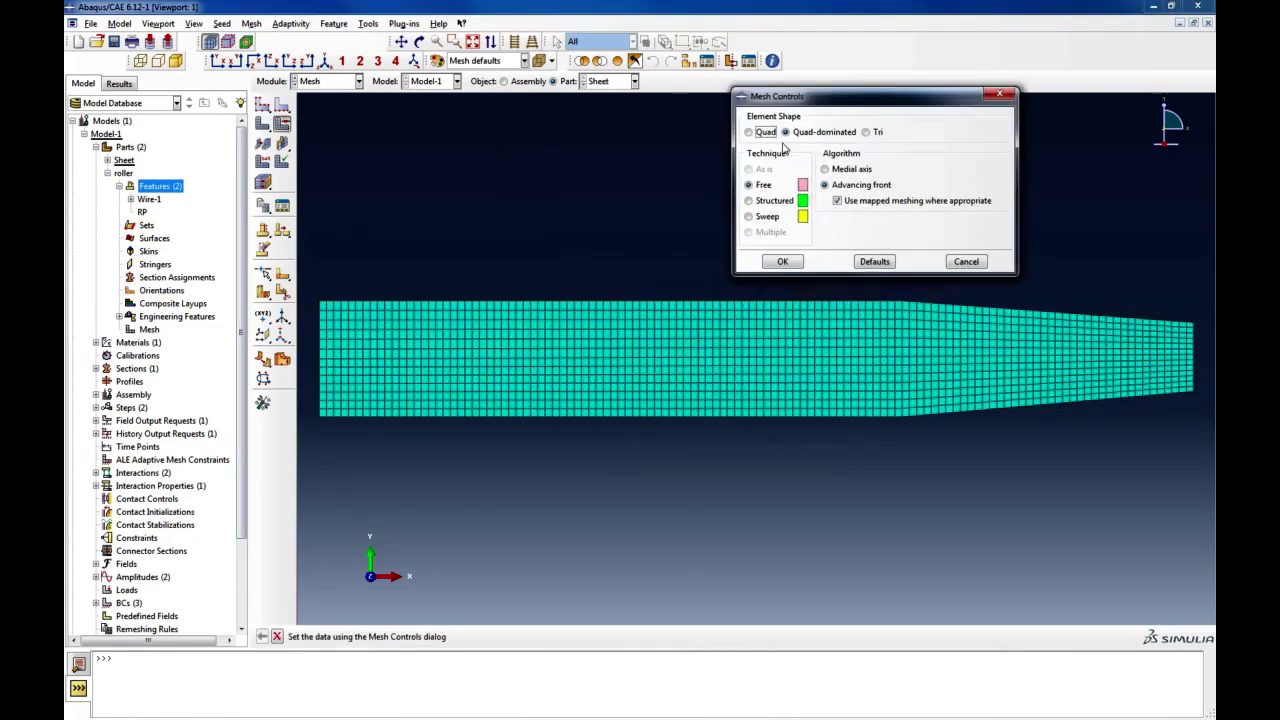
click(762, 134)
click(793, 285)
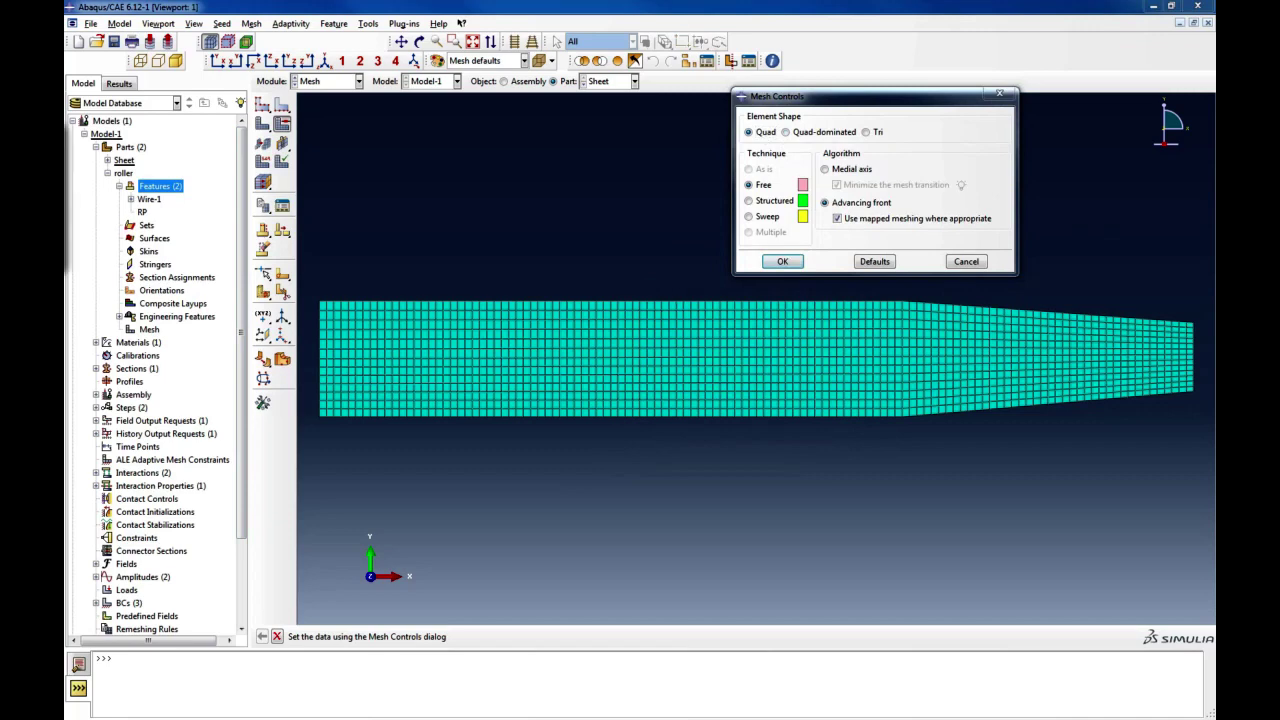
click(783, 261)
click(262, 123)
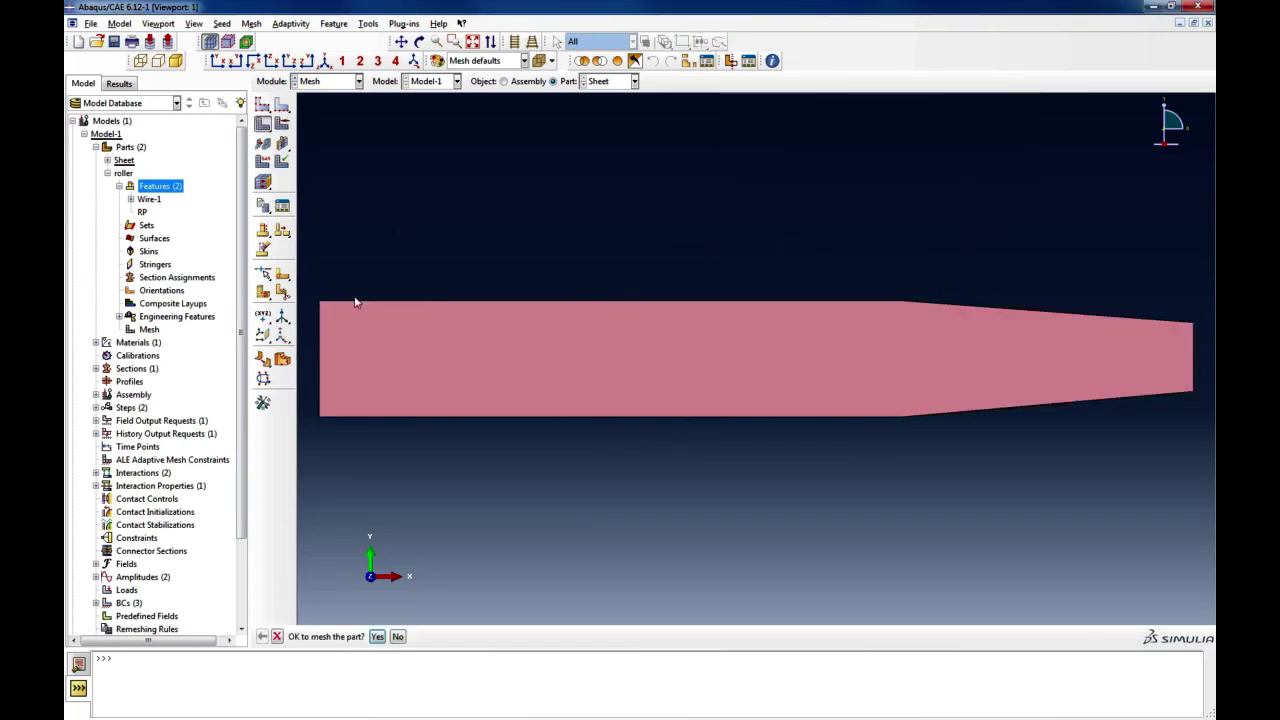
click(377, 637)
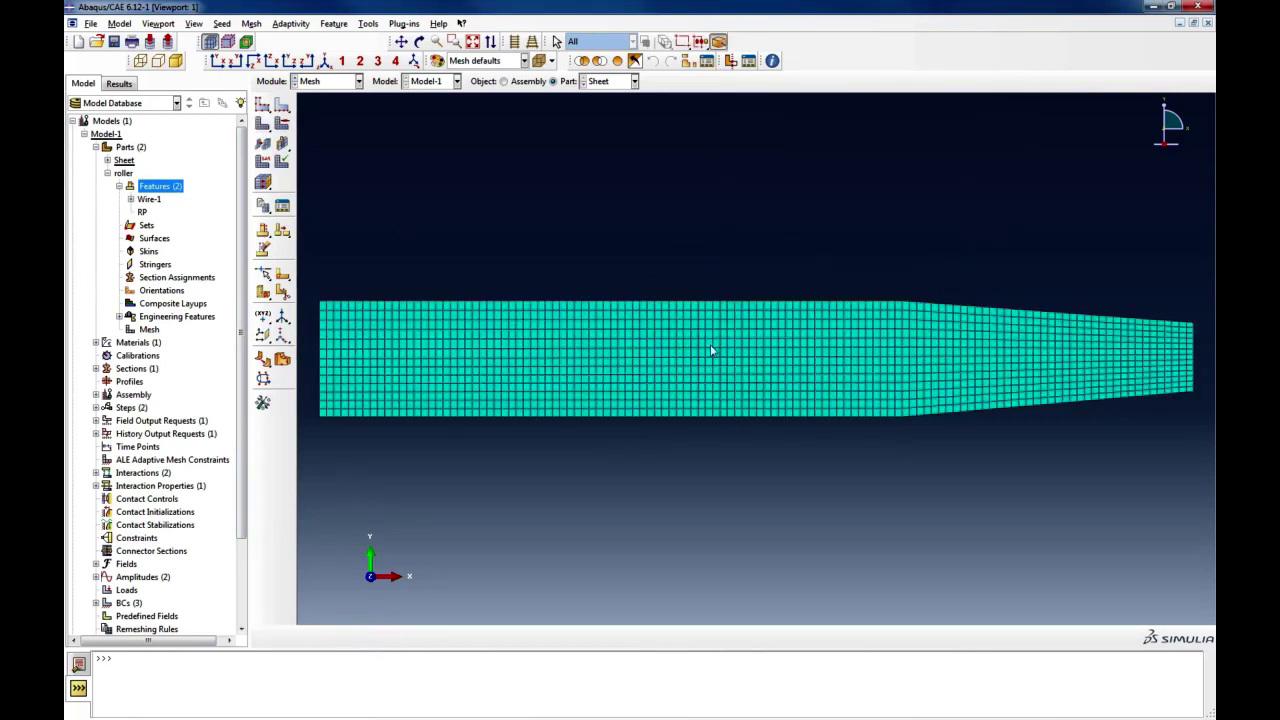
Set the sheet's meshing algorithm to Medial axis without minimizing the mesh transition, and regenerate its mesh
click(284, 144)
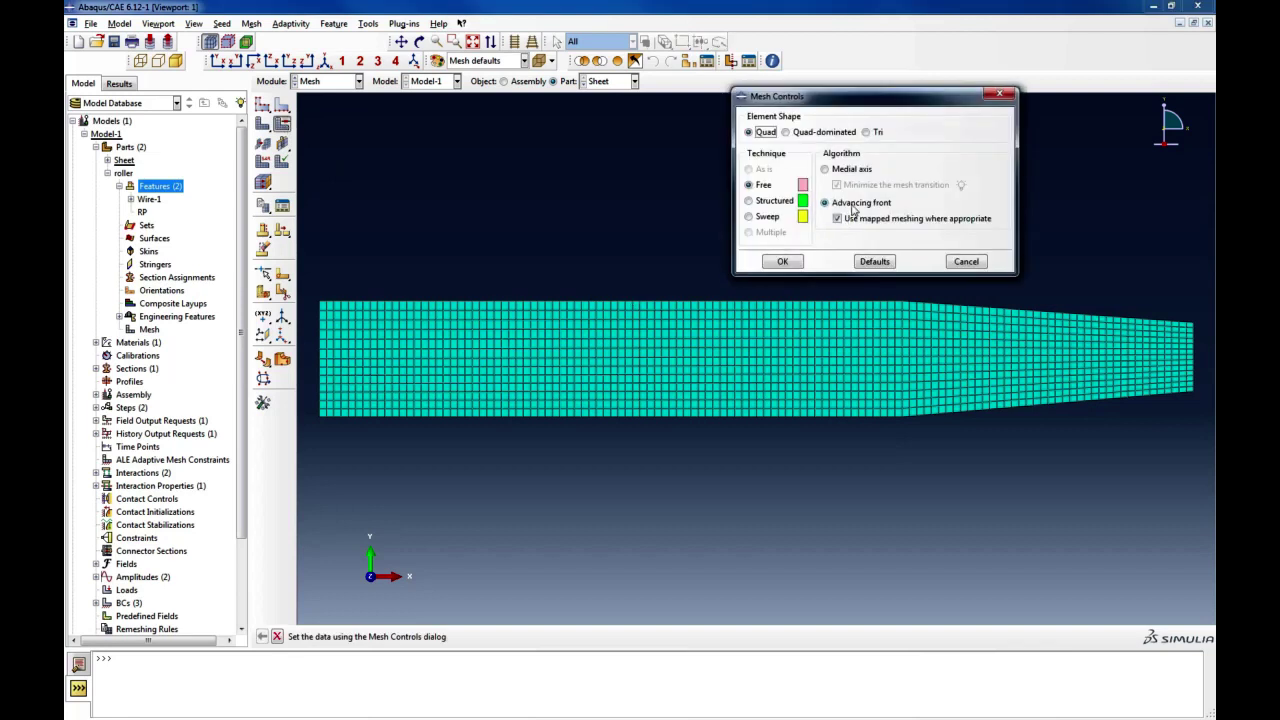
click(840, 170)
click(850, 186)
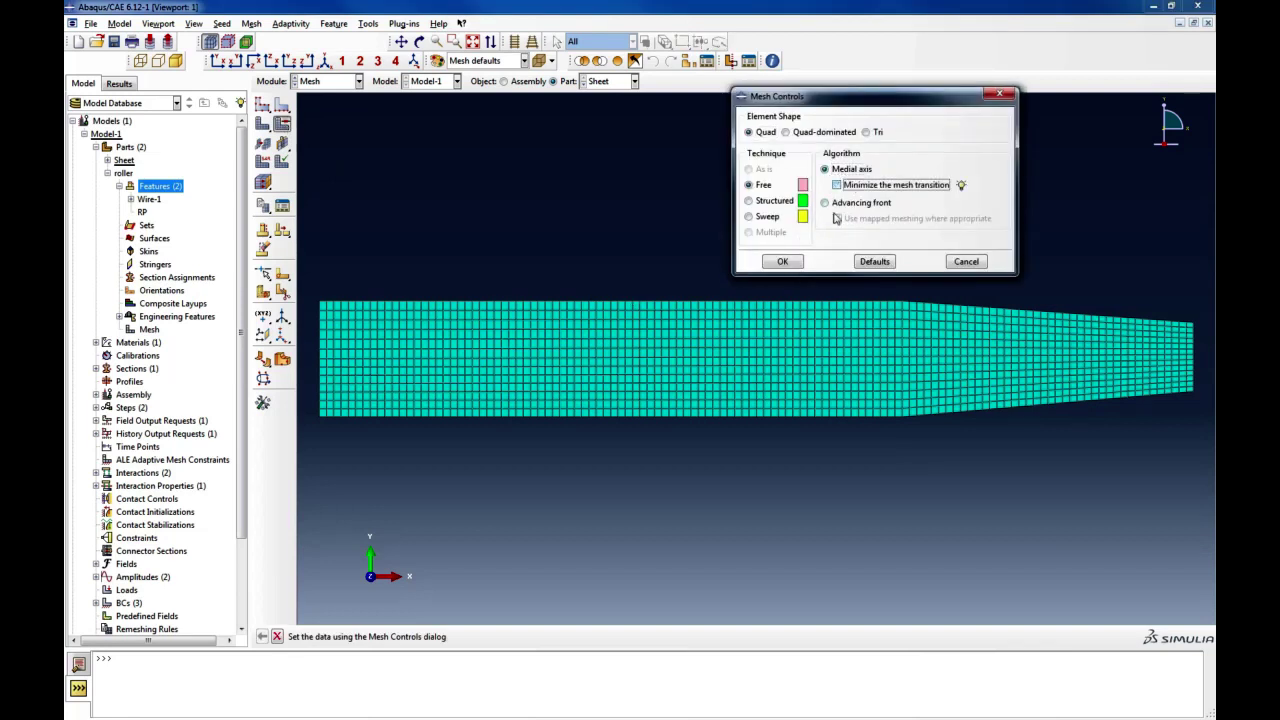
click(790, 264)
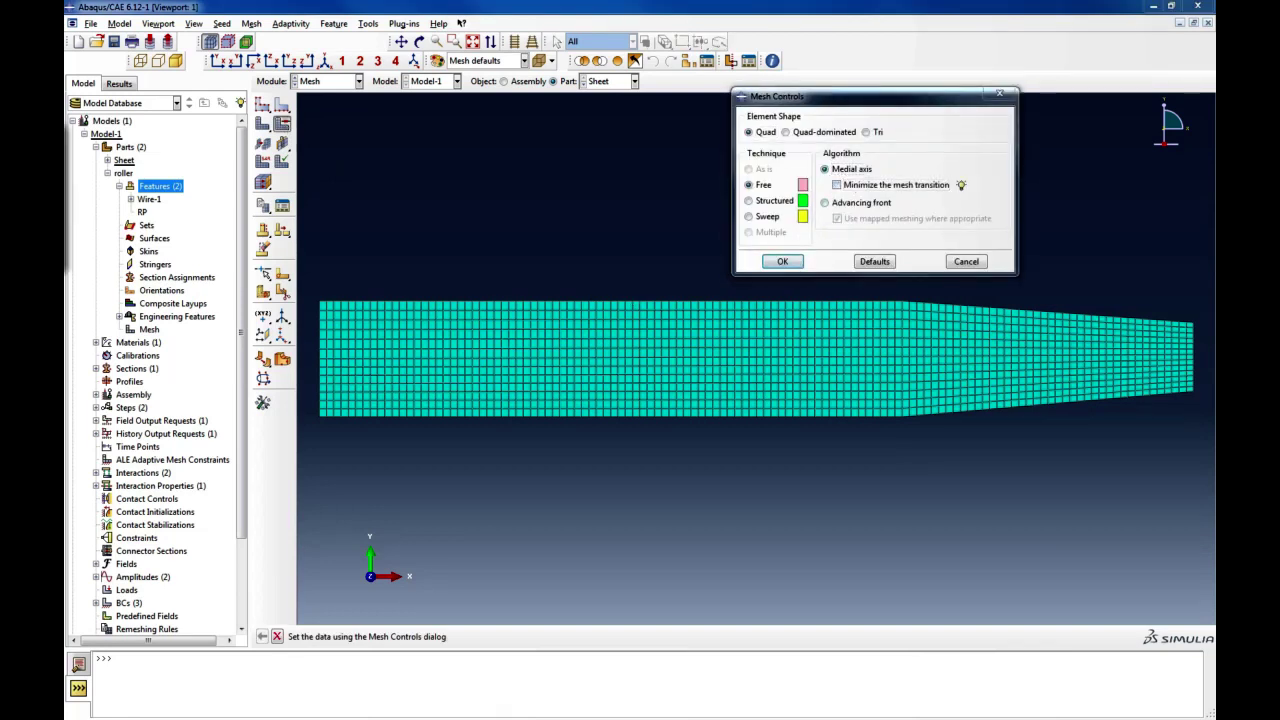
click(262, 123)
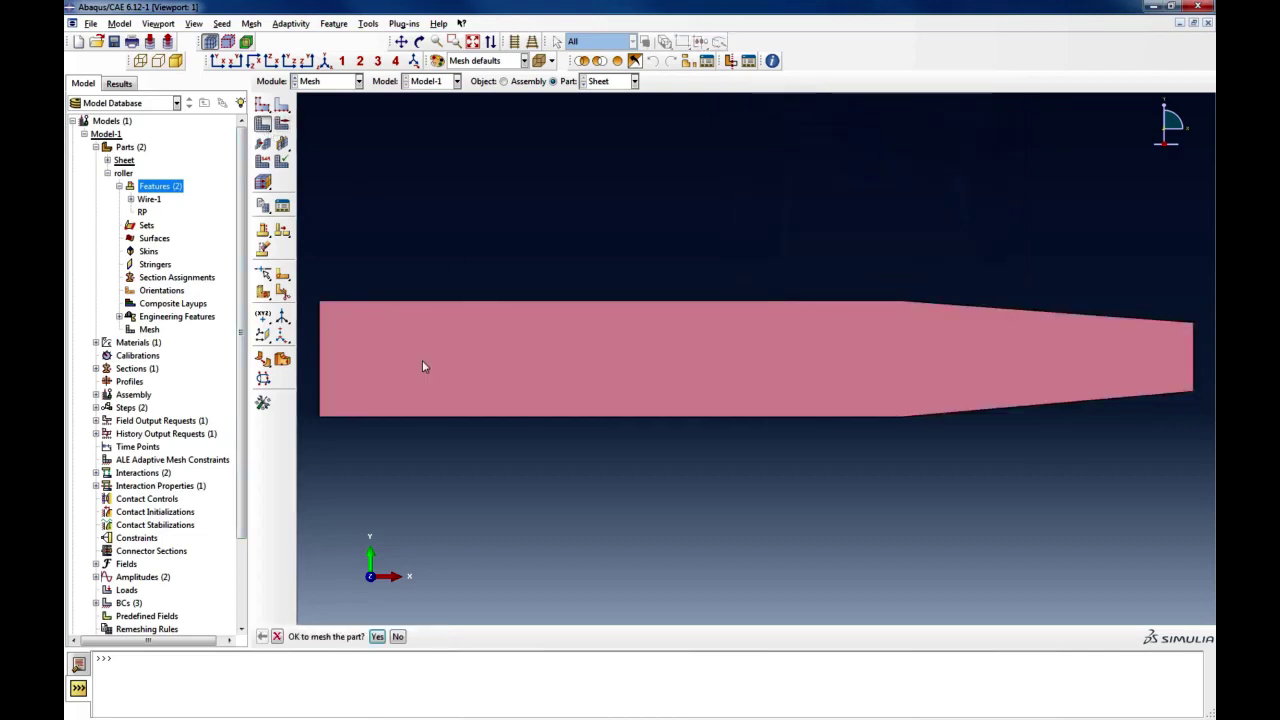
click(377, 637)
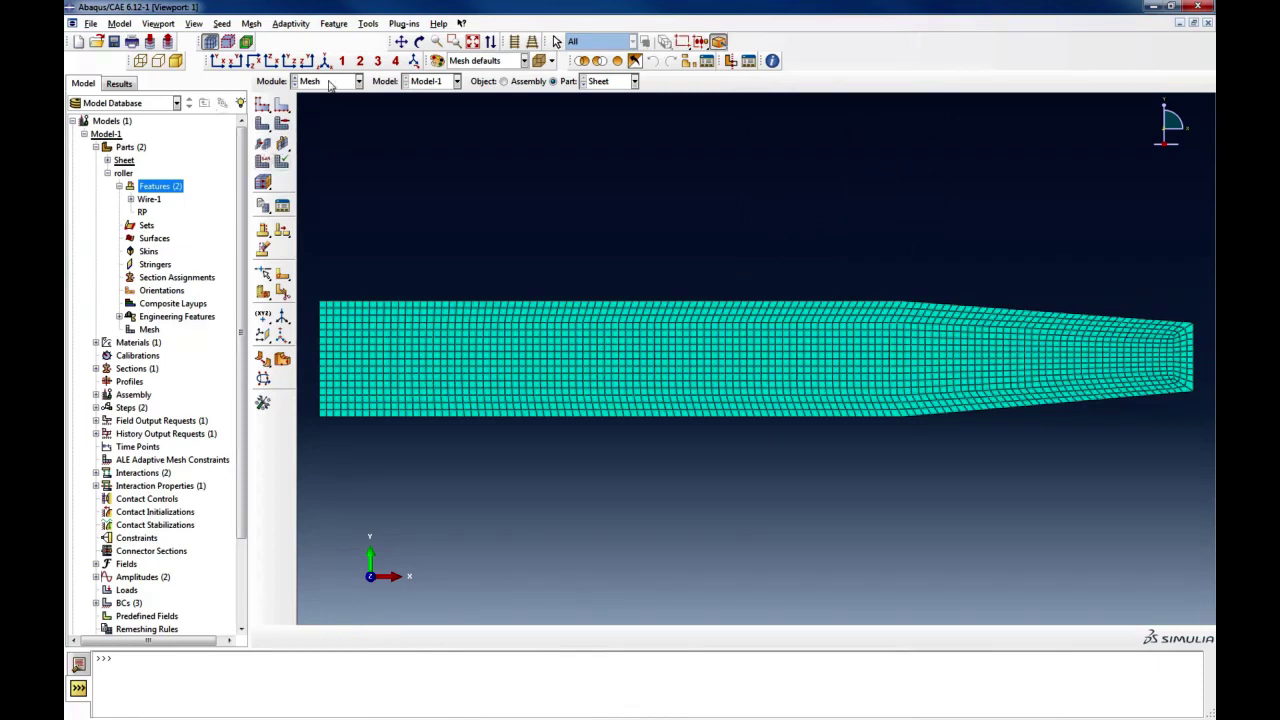
click(504, 81)
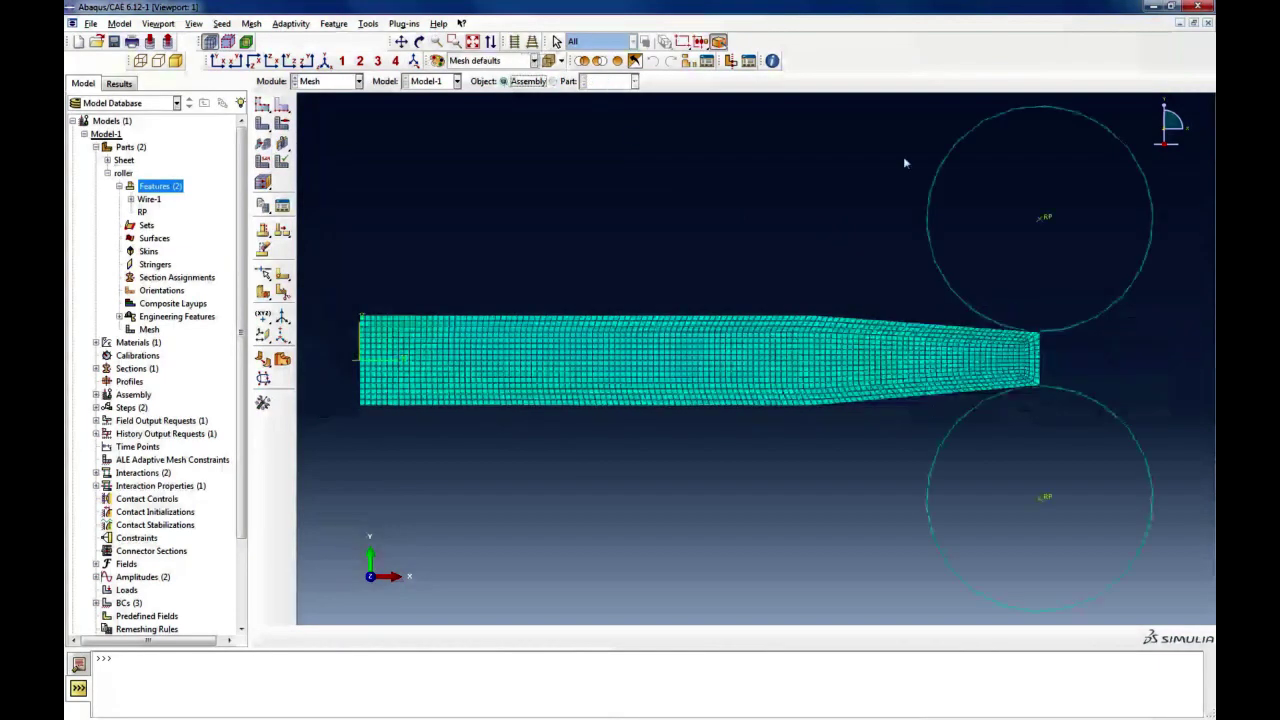
Create a full analysis job named rolling_test1 from Model-1 with the default job settings
click(320, 84)
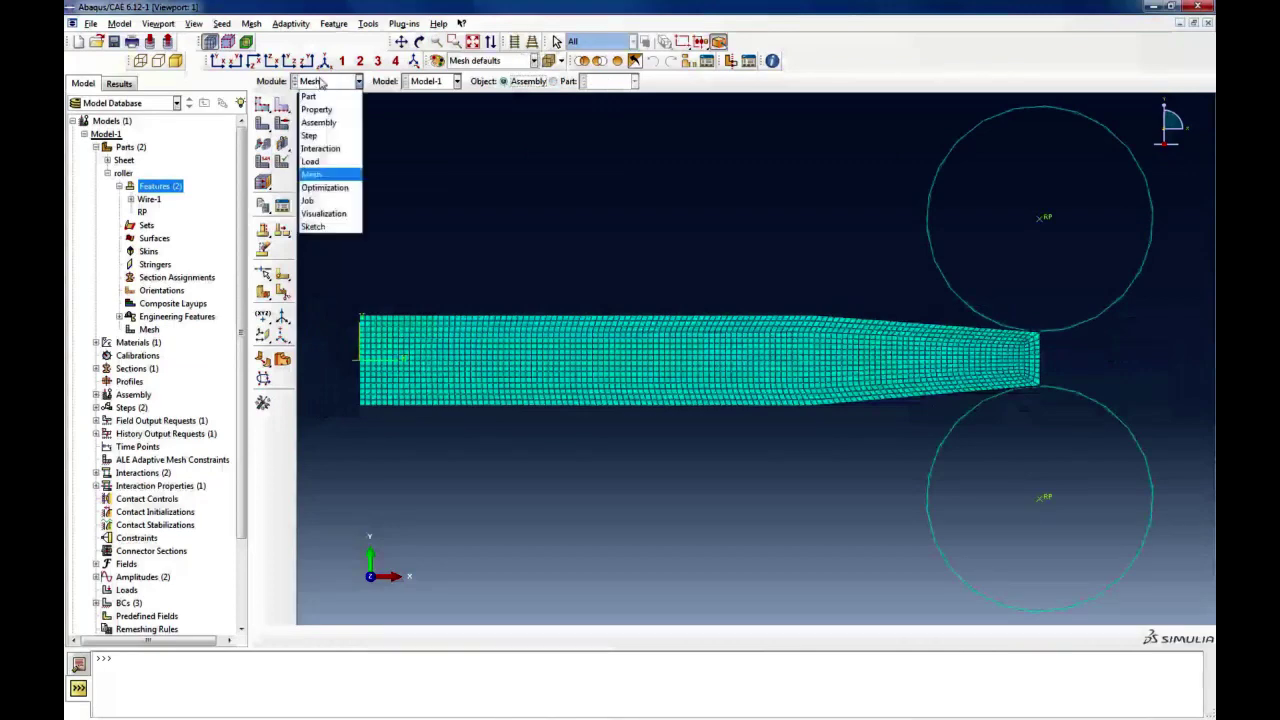
click(333, 201)
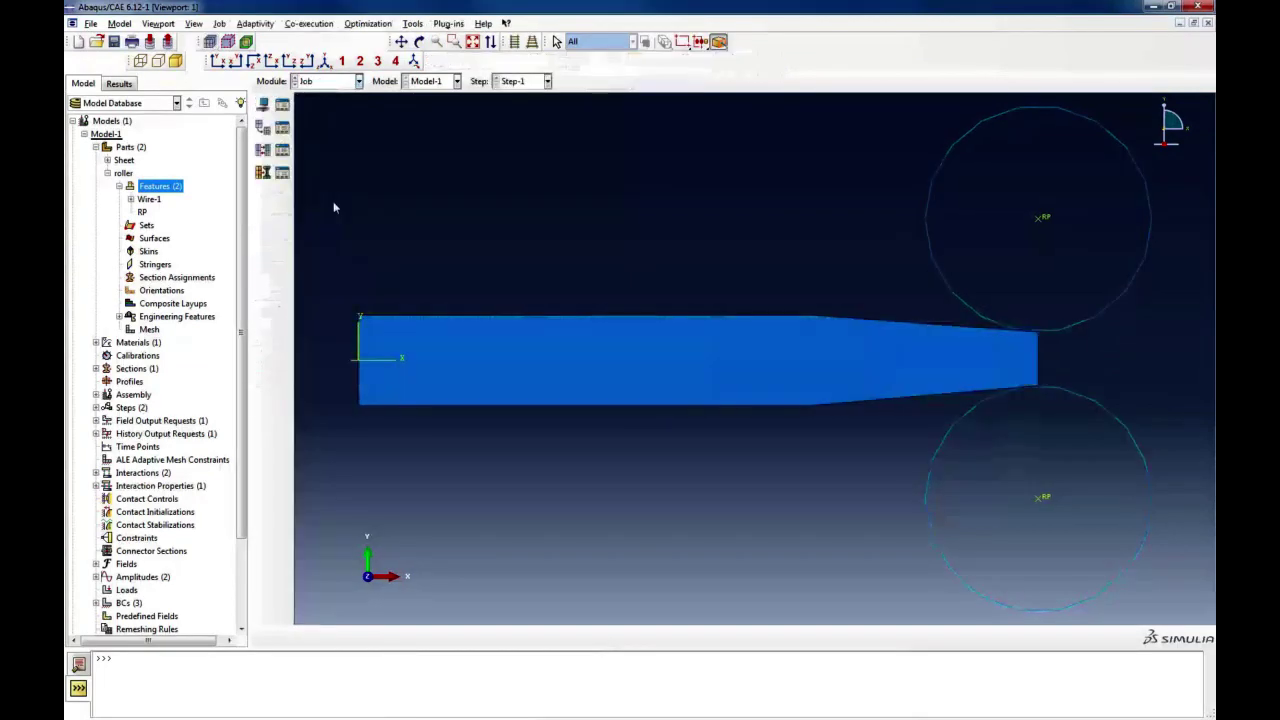
click(325, 82)
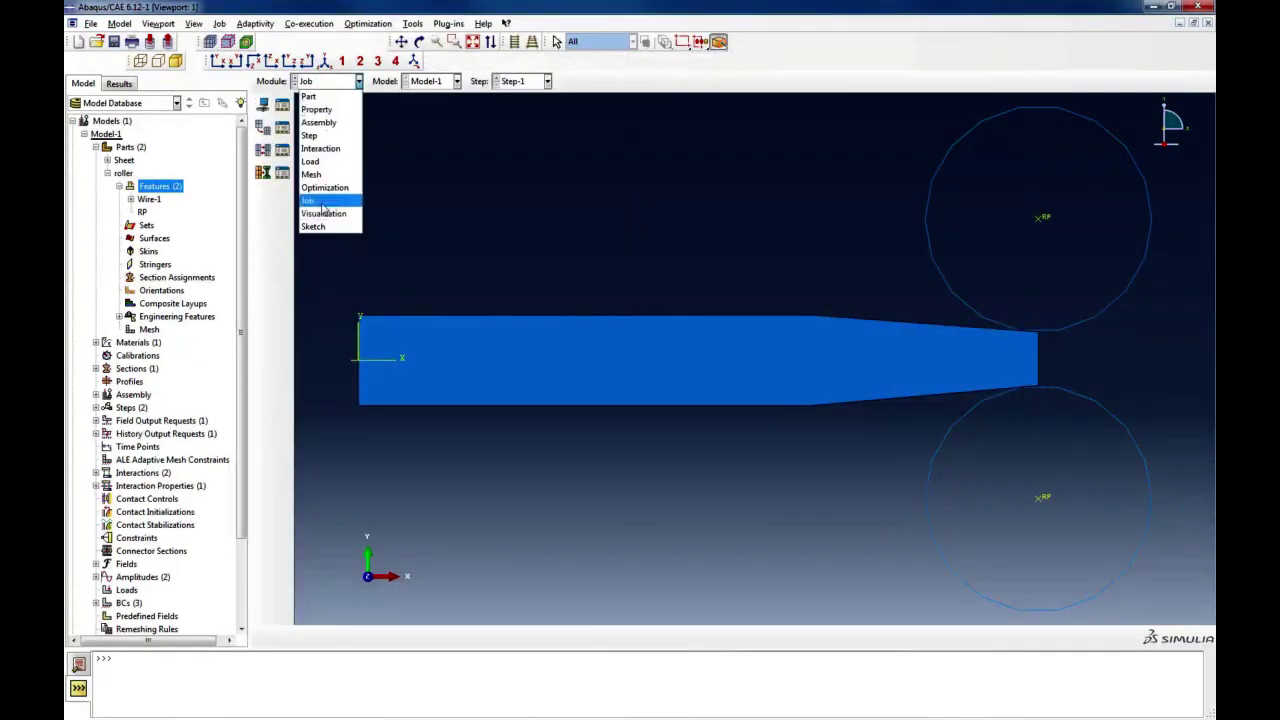
click(318, 201)
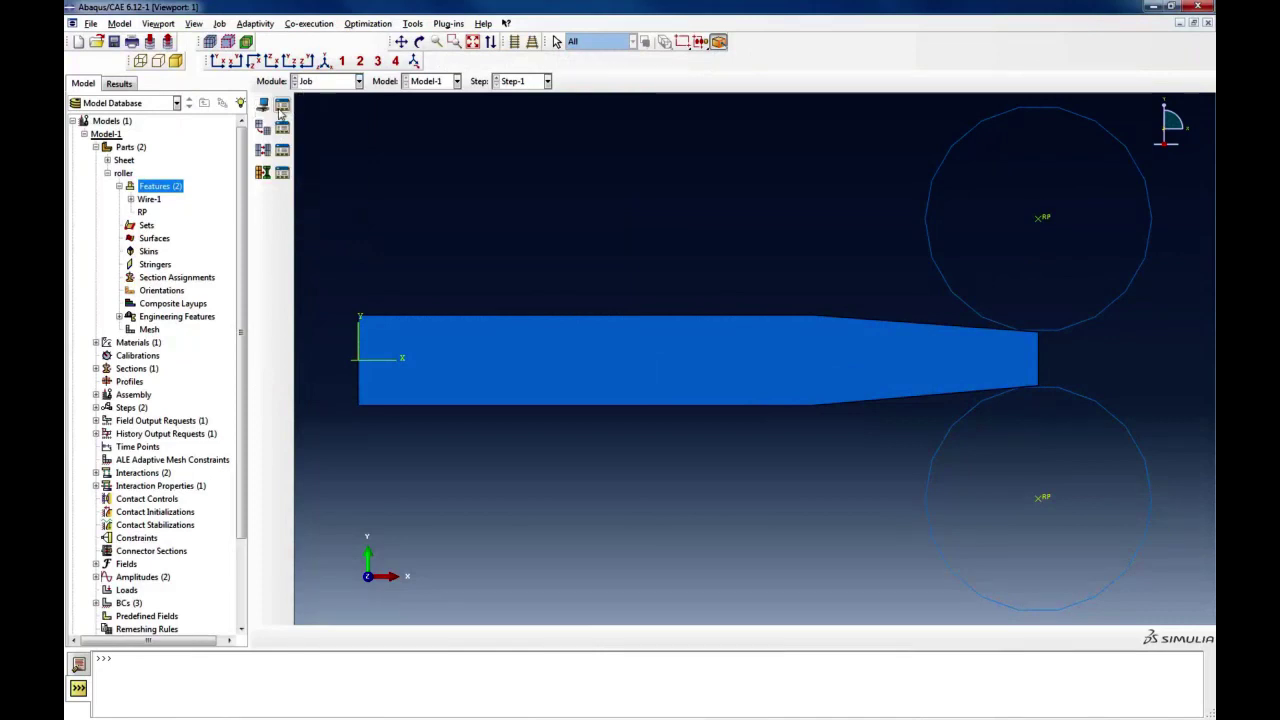
click(263, 105)
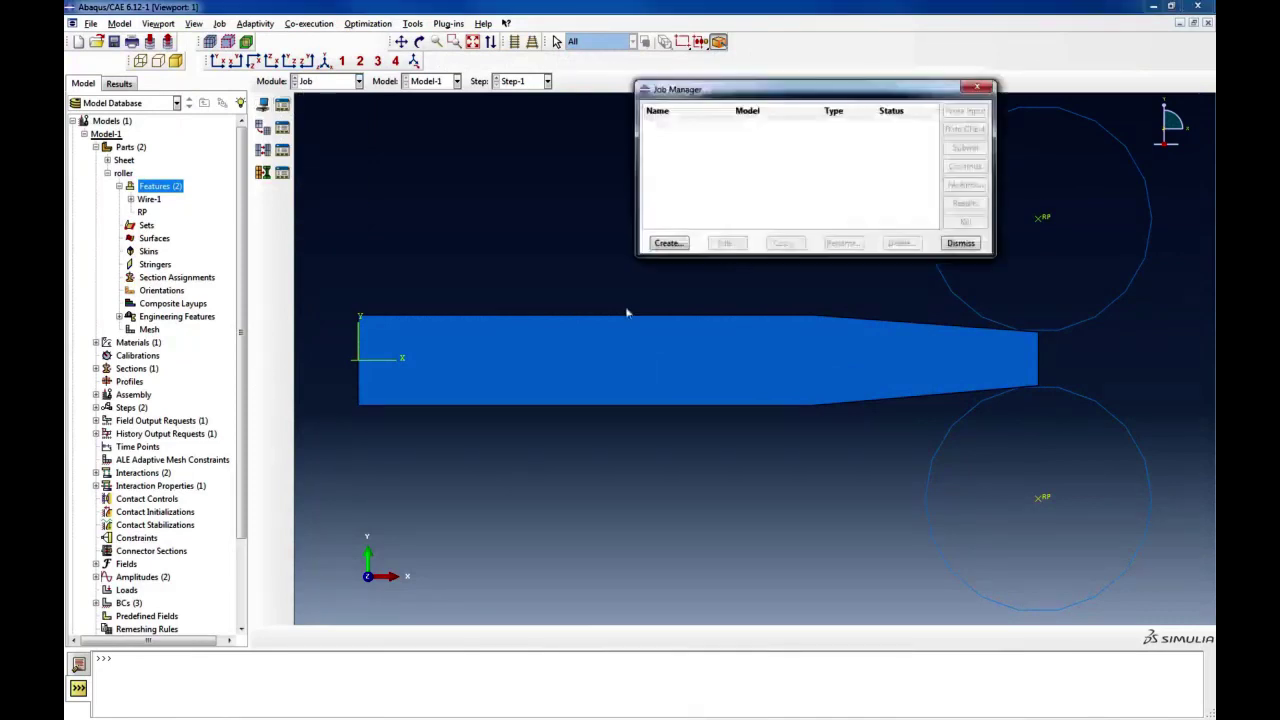
click(678, 244)
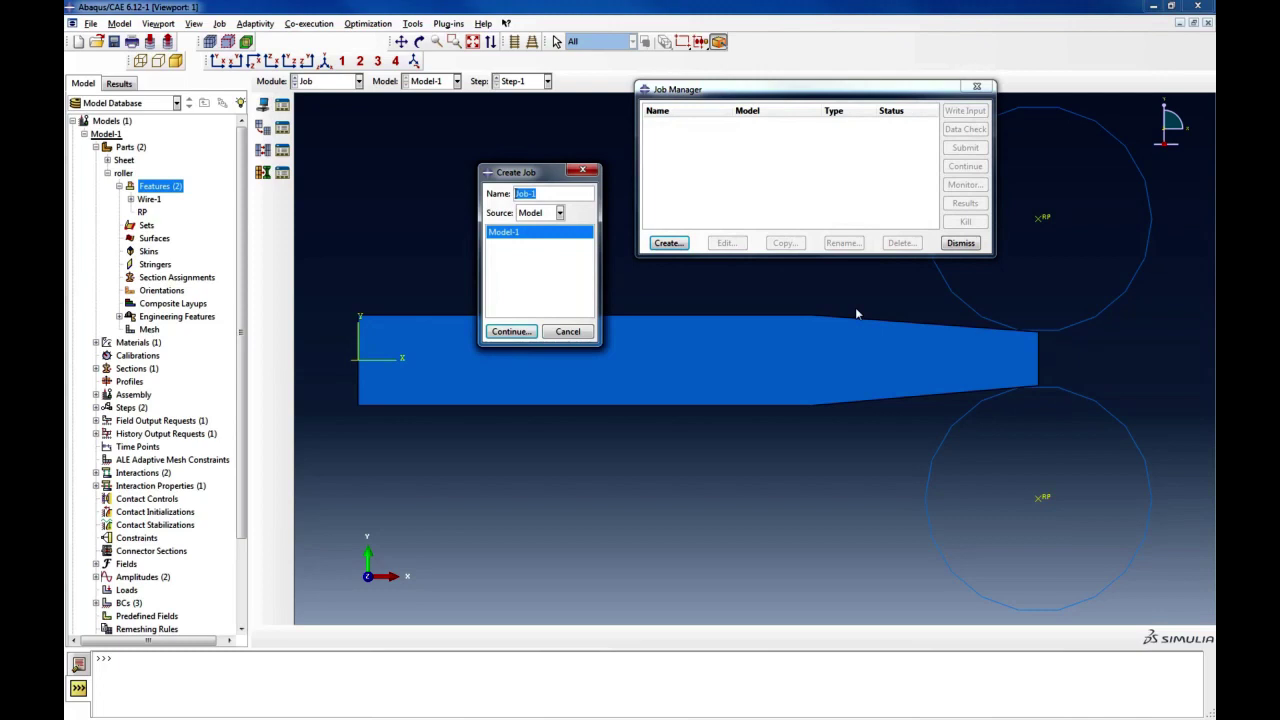
text(rolling_test1)
key(Return)
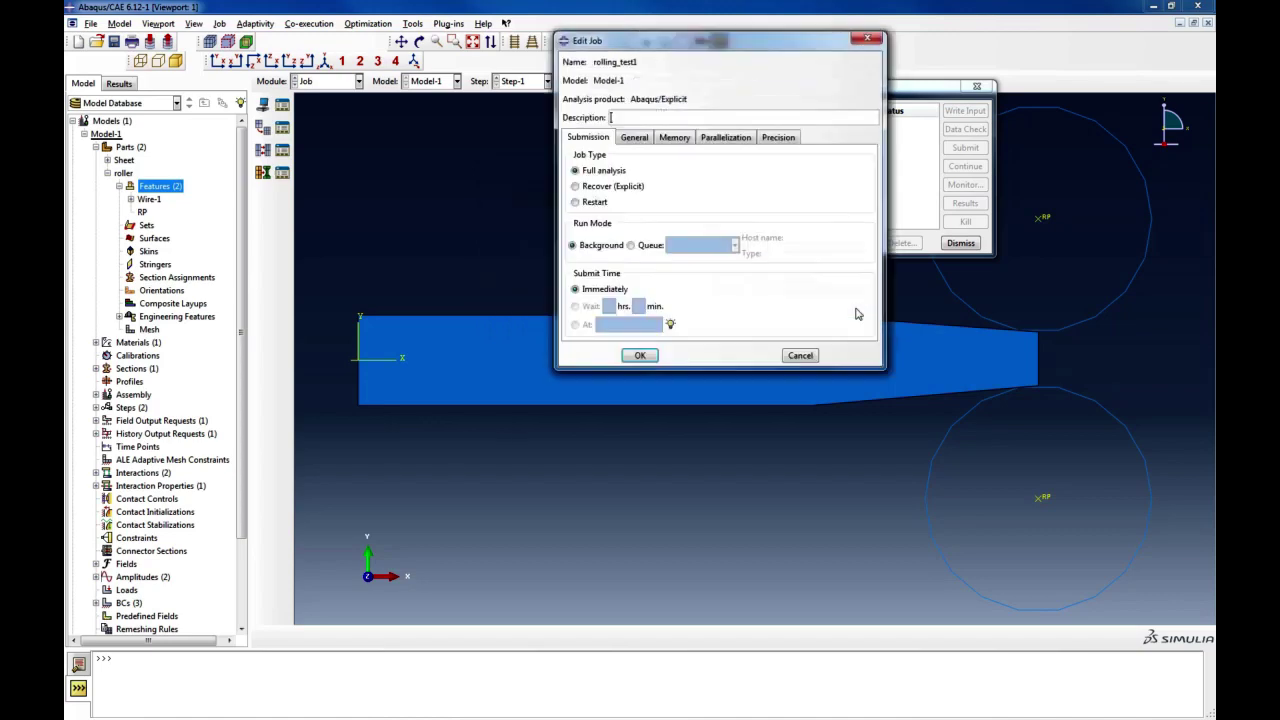
click(632, 355)
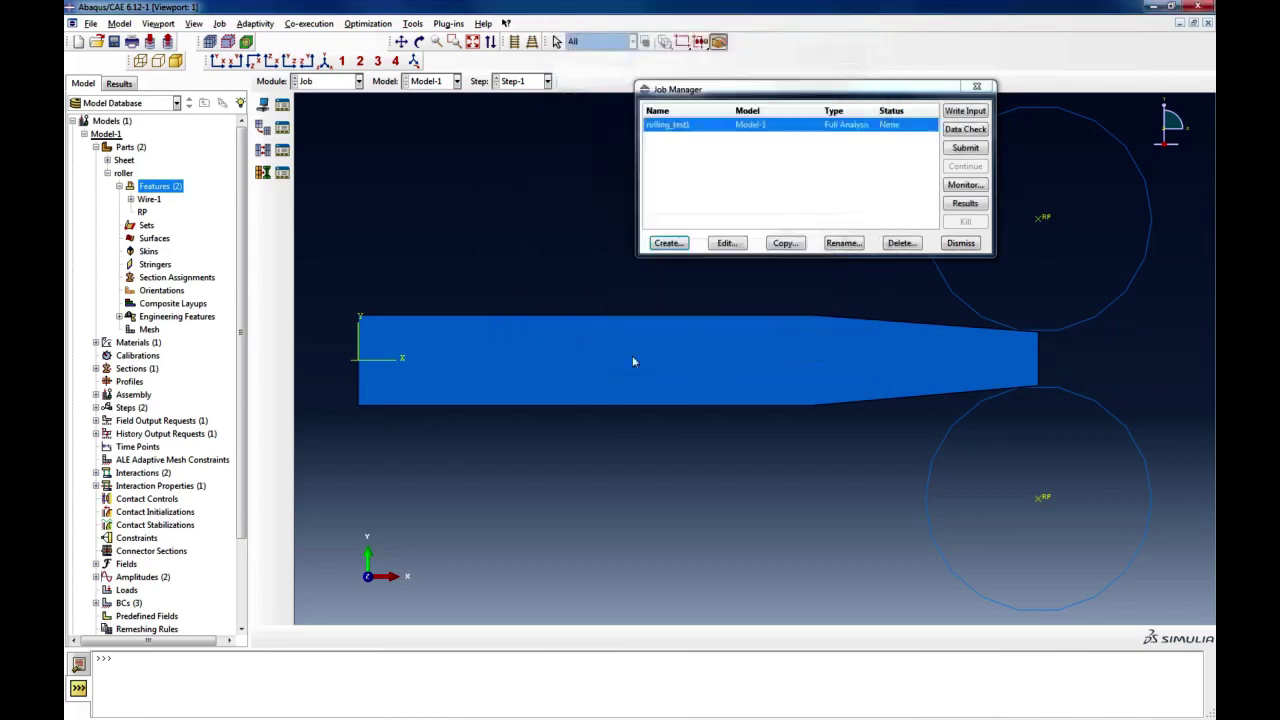
Submit the rolling_test1 job and open its monitor, enlarged to show more of the log
click(966, 149)
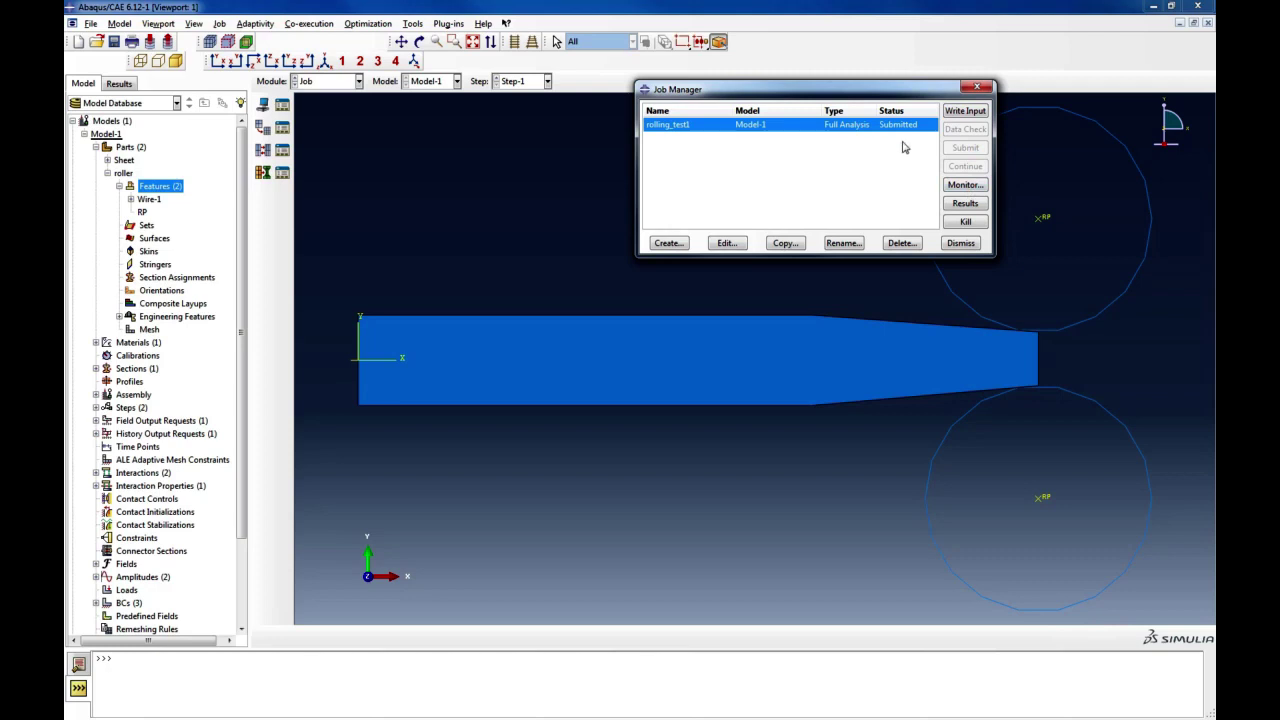
click(966, 186)
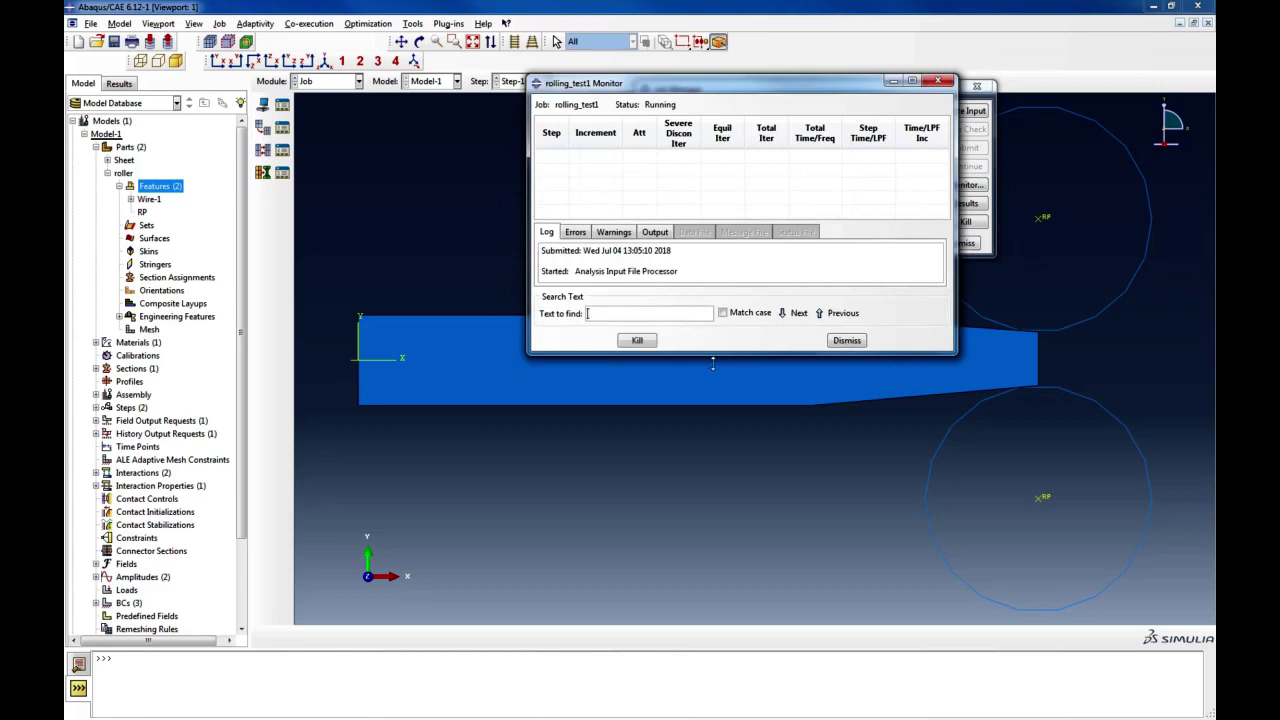
drag(706, 358, 712, 580)
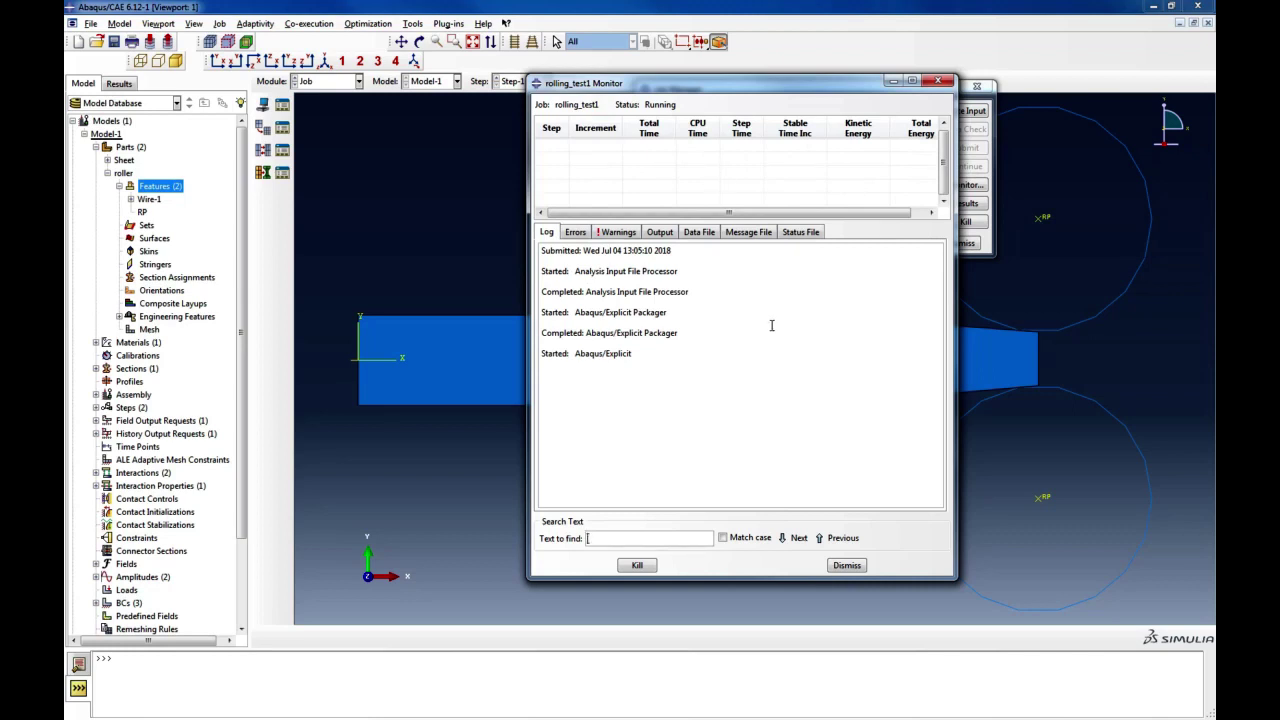
Examine the warnings, errors and data file of the running rolling_test1 job
click(626, 234)
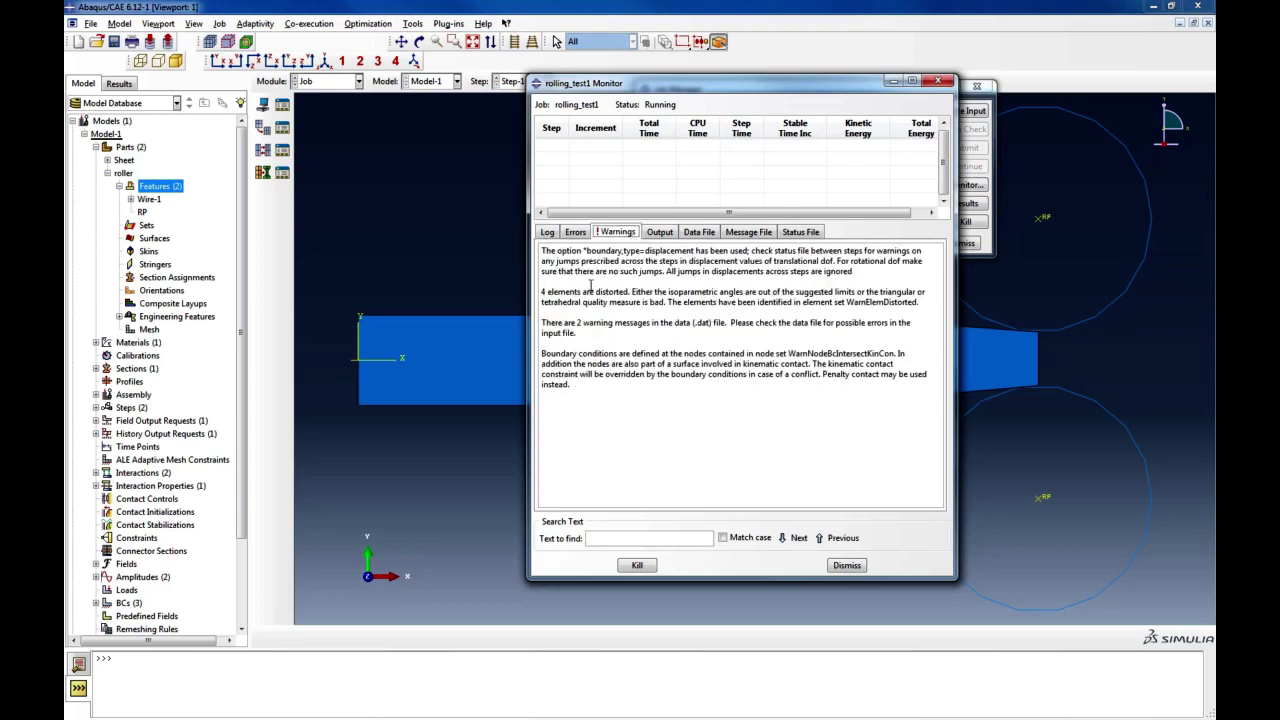
drag(584, 261, 708, 277)
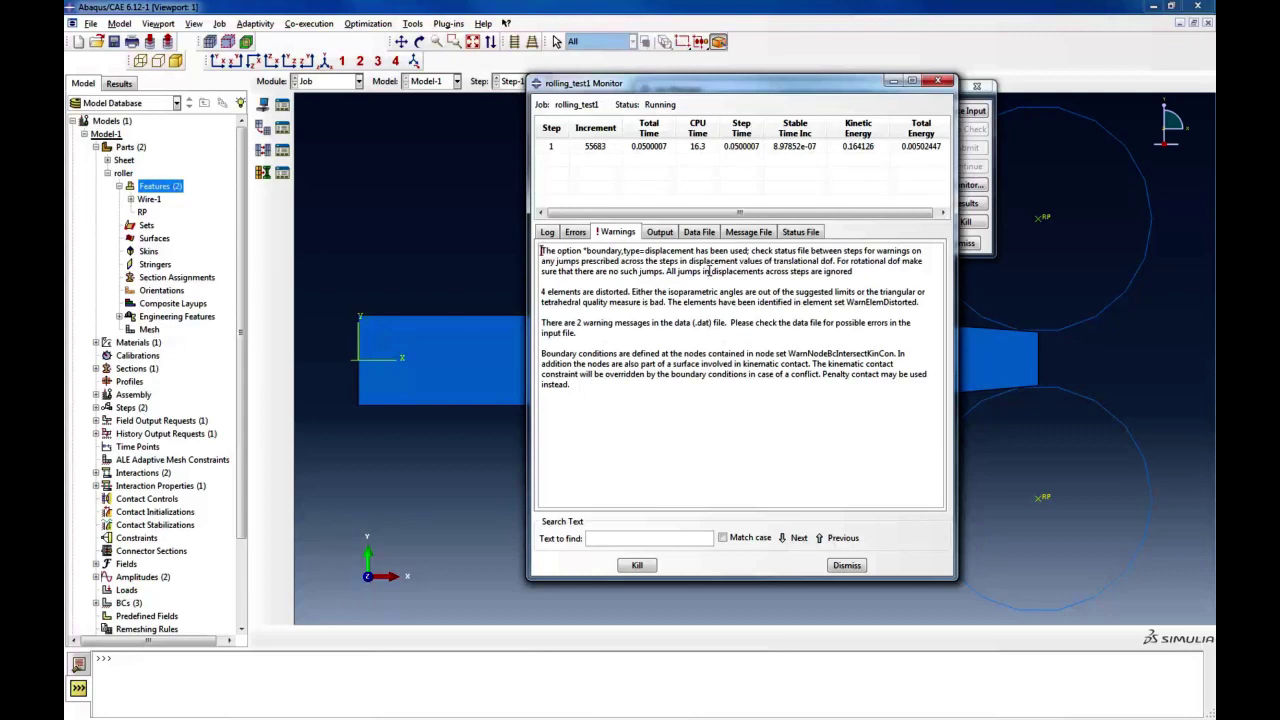
click(575, 231)
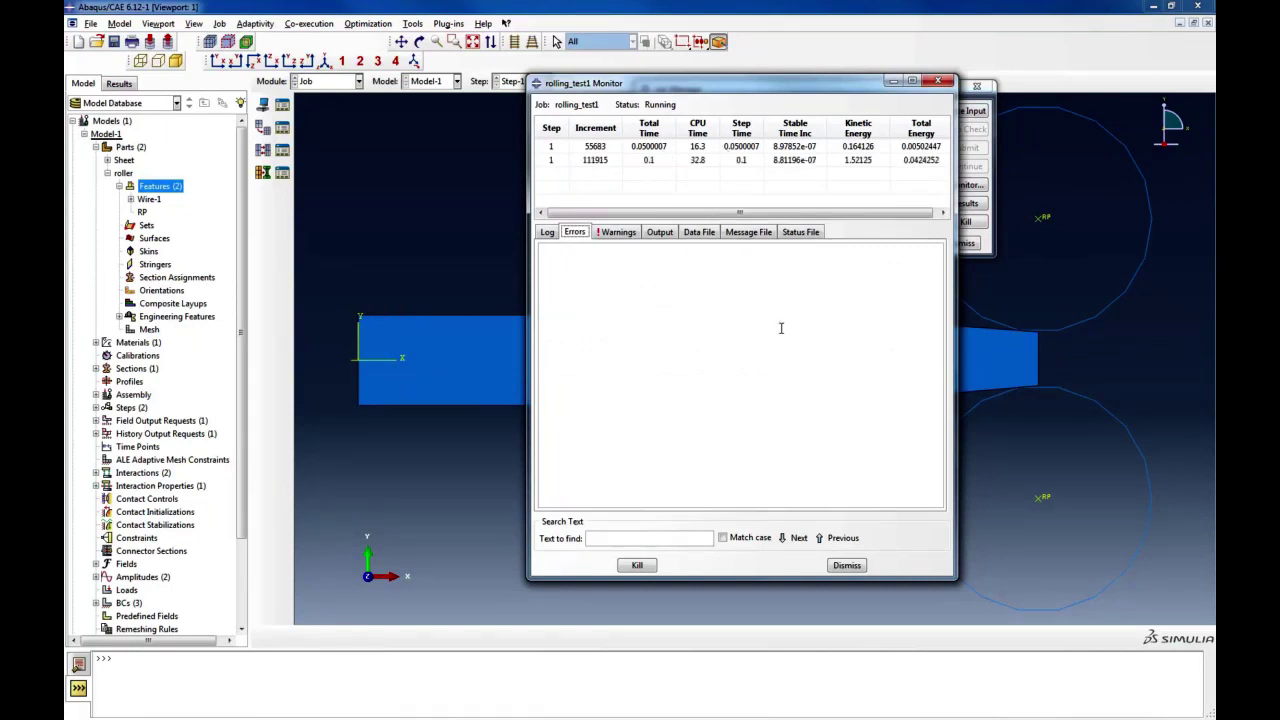
click(705, 234)
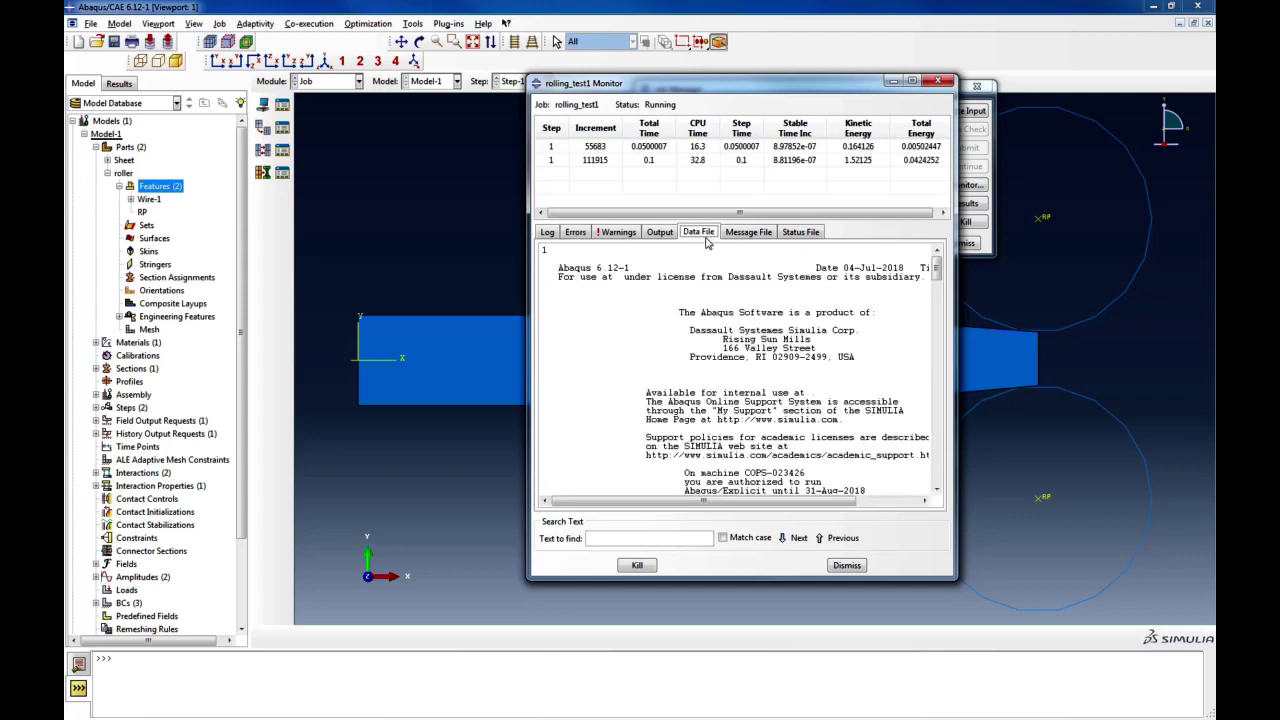
Examine the output, message file and status file of the running rolling_test1 job, and close its monitor
click(662, 234)
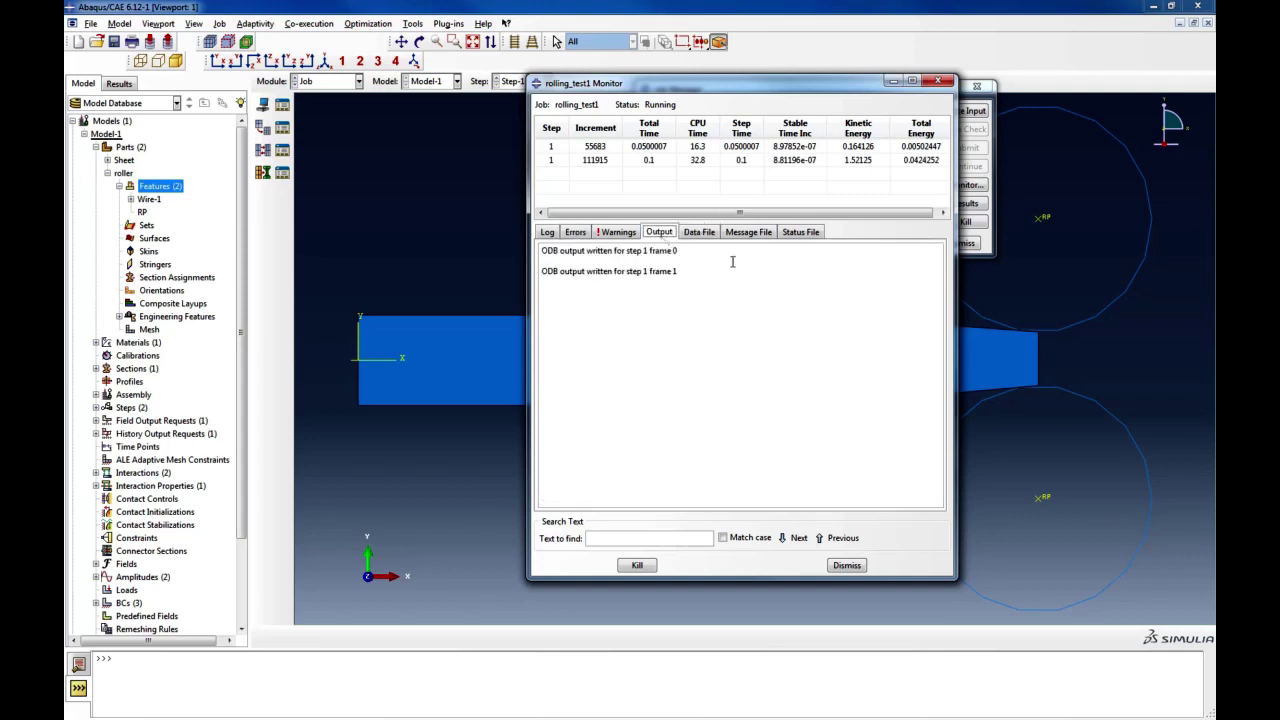
click(735, 234)
click(798, 233)
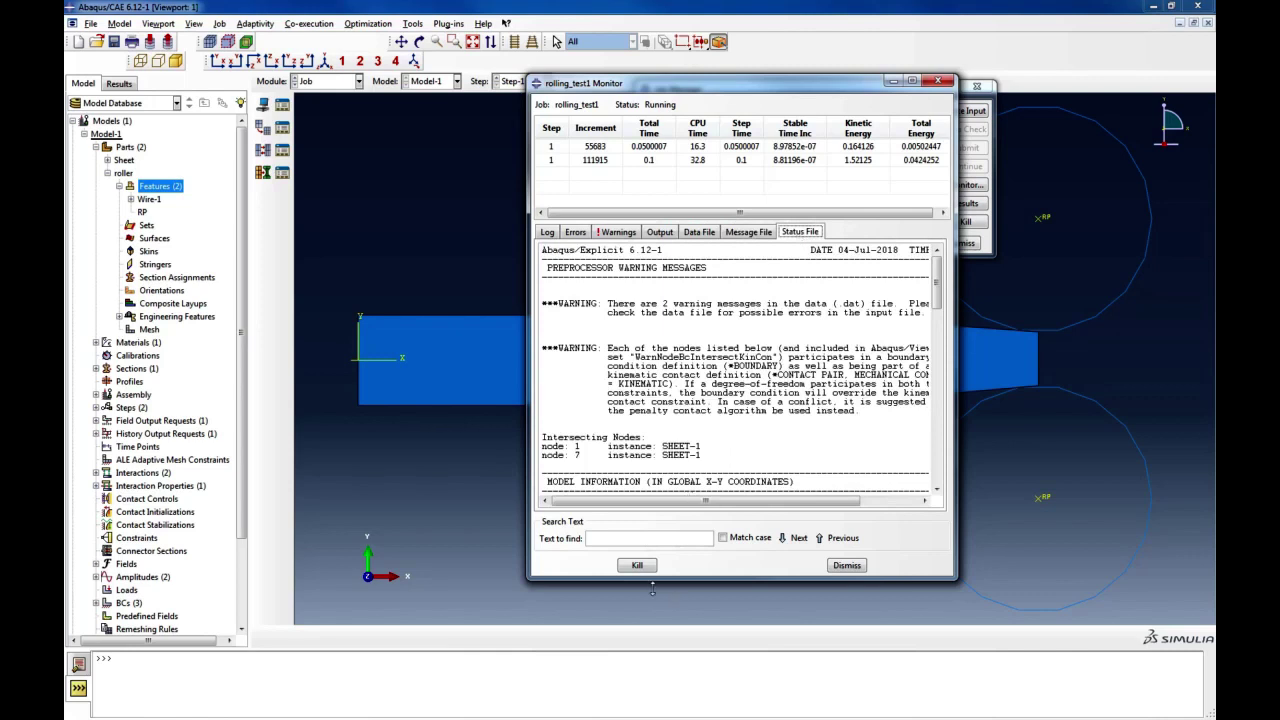
click(847, 565)
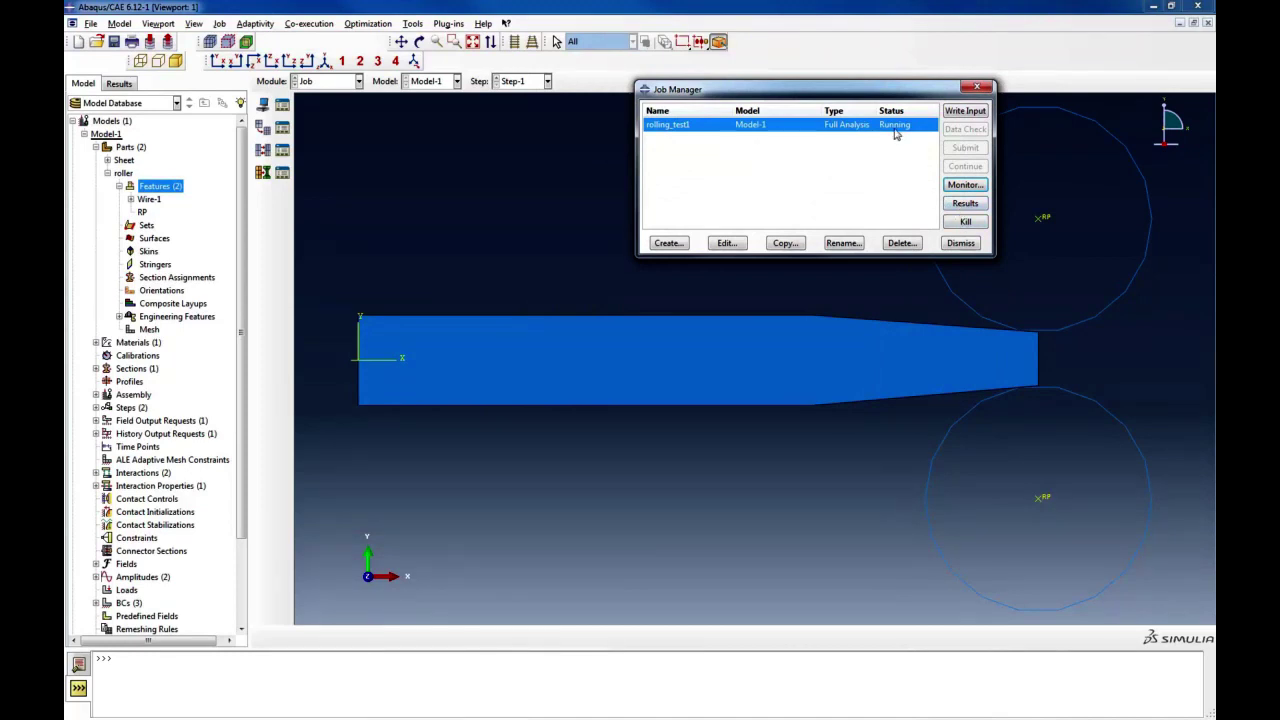
Open the rolling_test1 results and plot the Mises stress contours on the deformed shape
click(964, 204)
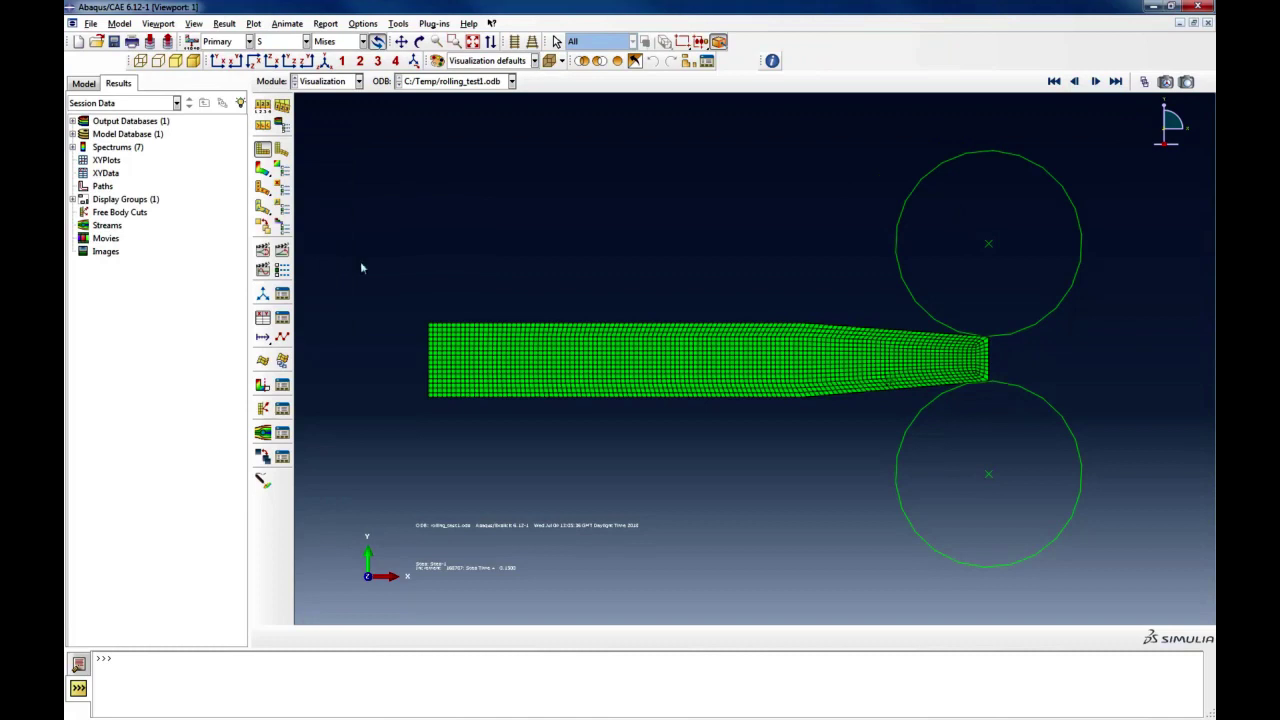
click(264, 170)
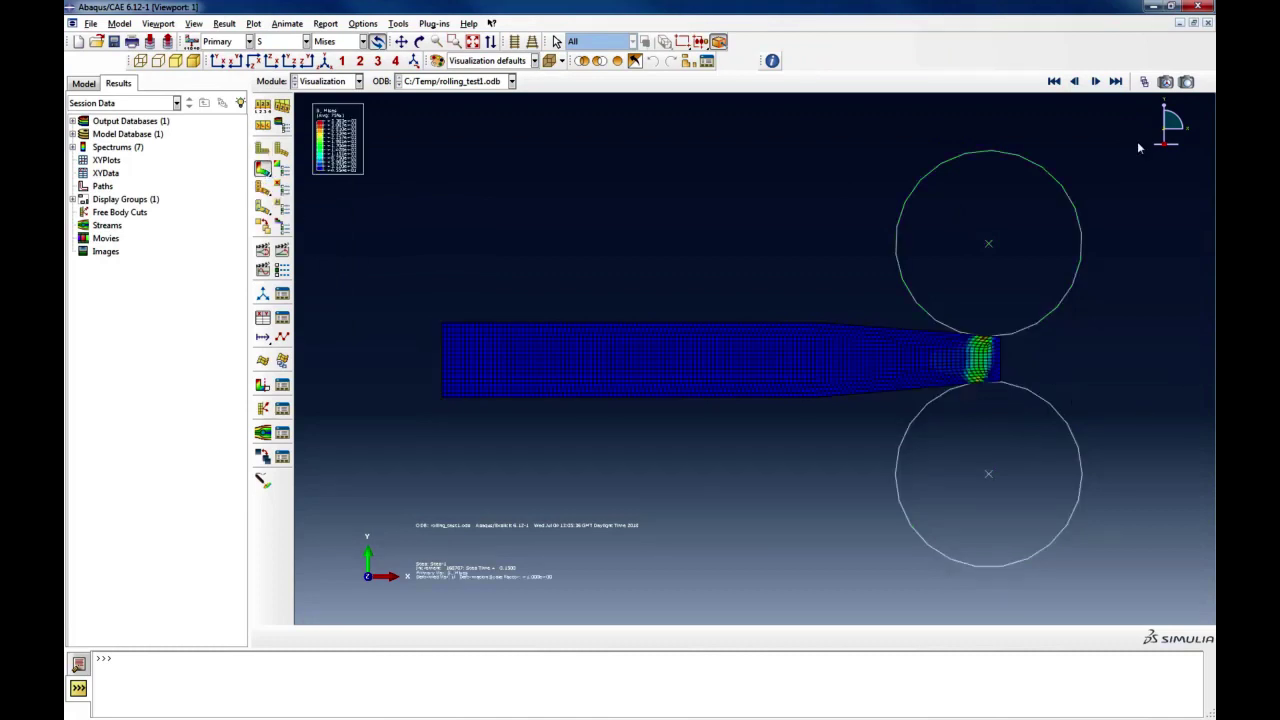
Step forwards and backwards through the available result frames to inspect the Mises stress as the sheet enters the rollers
click(1054, 81)
click(1096, 82)
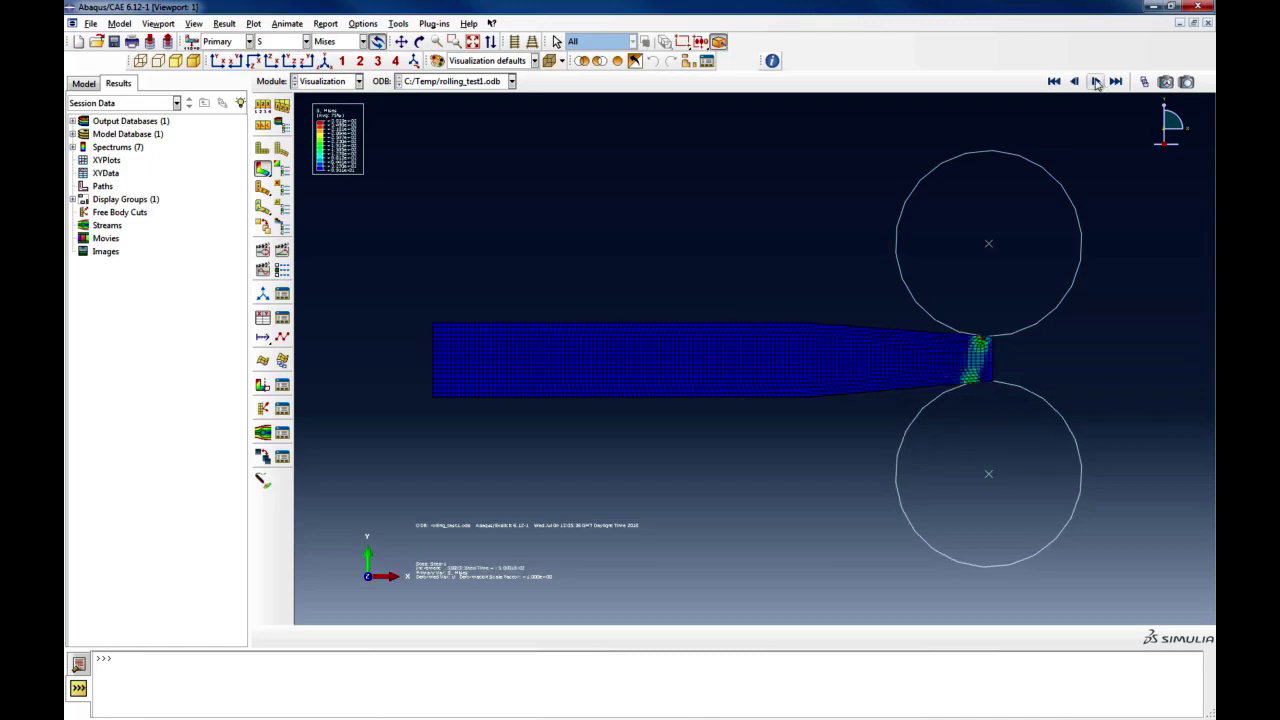
click(1096, 82)
click(1096, 82)
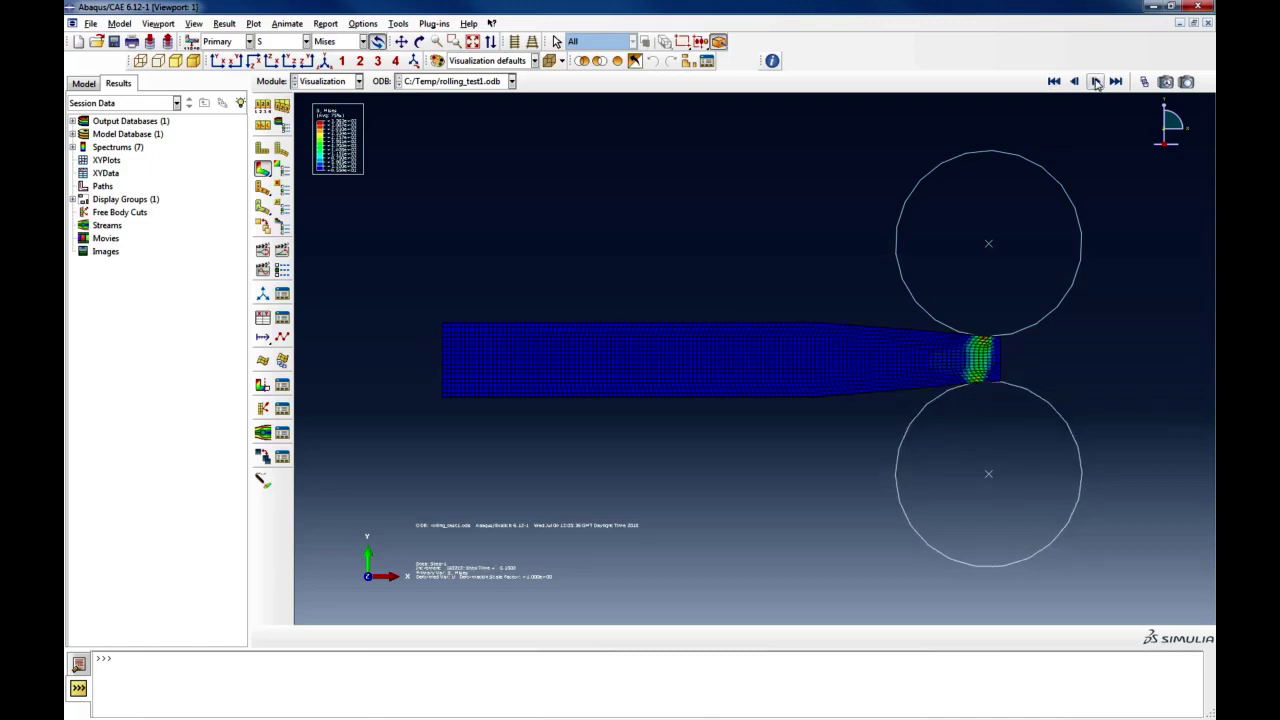
click(1074, 82)
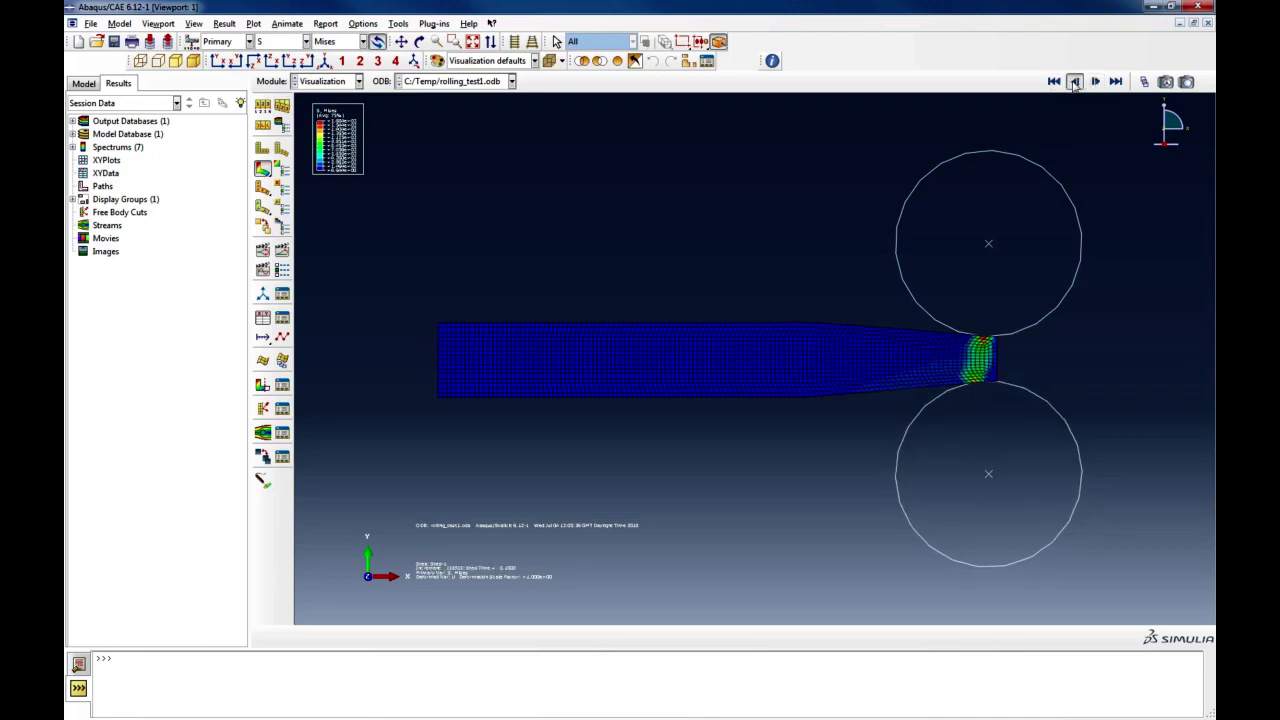
click(1074, 82)
click(1074, 82)
click(1096, 82)
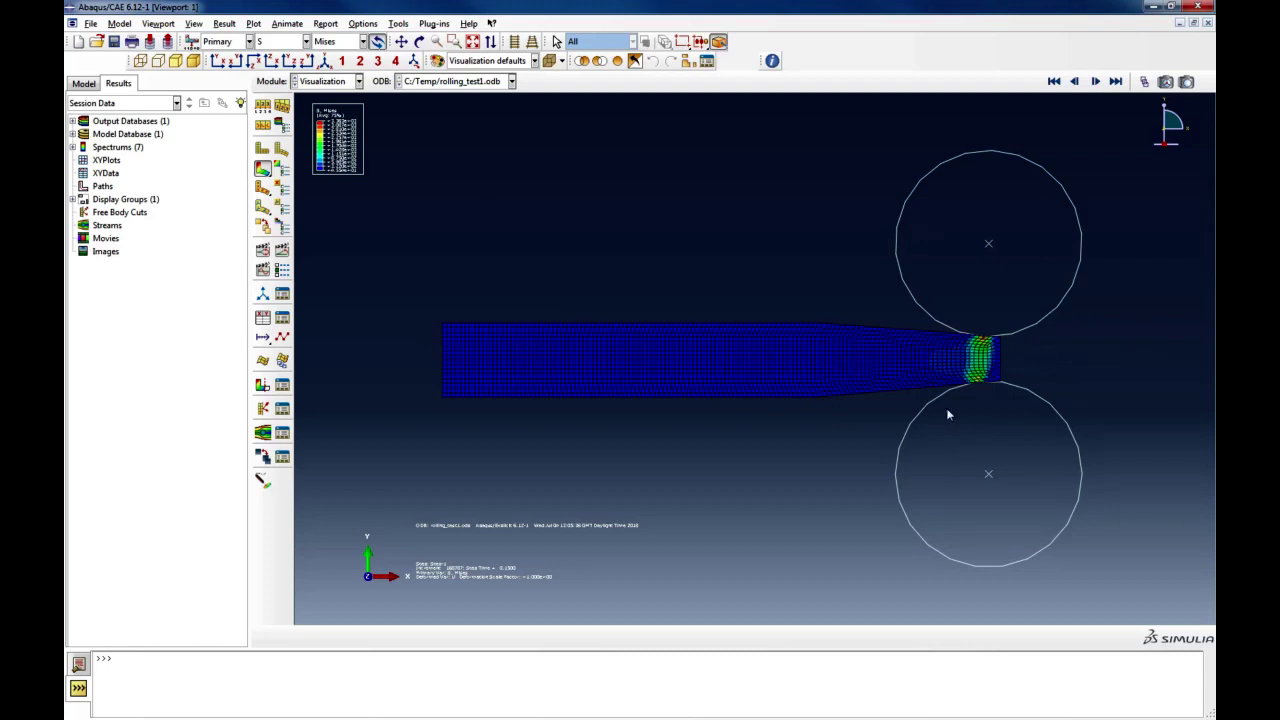
Set the viewport annotation font size to 14 points for the triad, legend, title block and state block
click(160, 24)
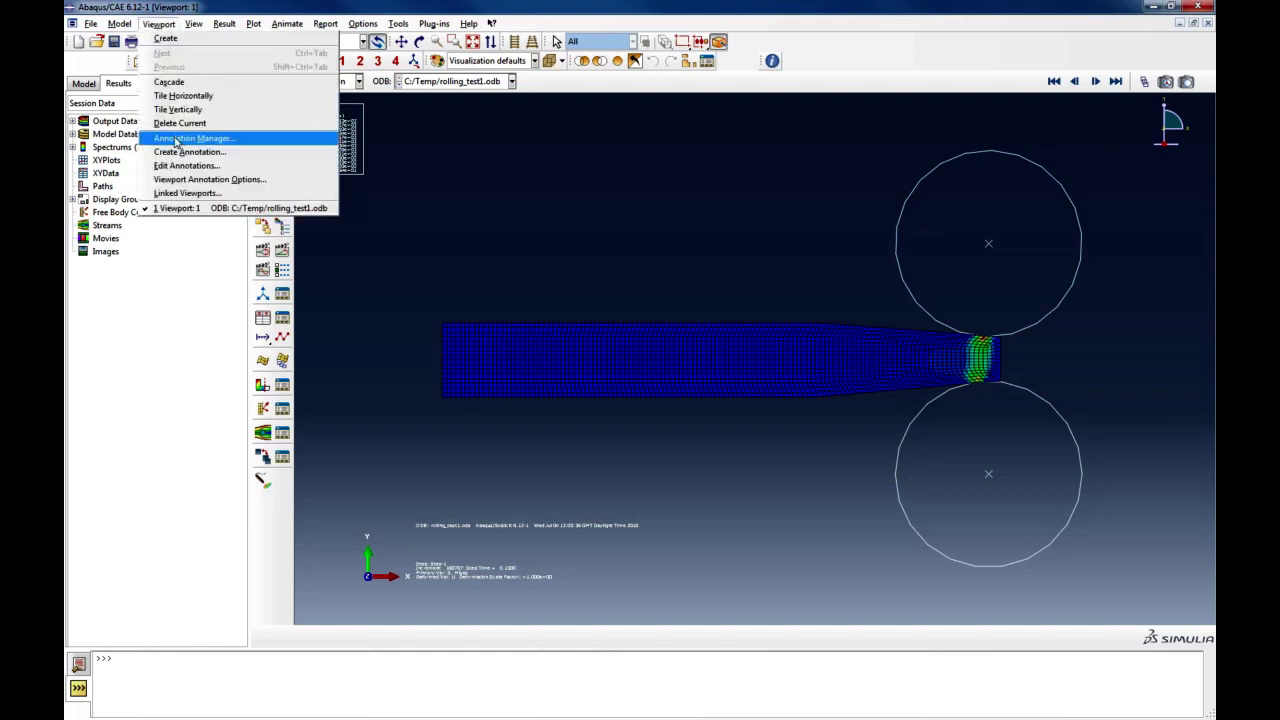
click(195, 179)
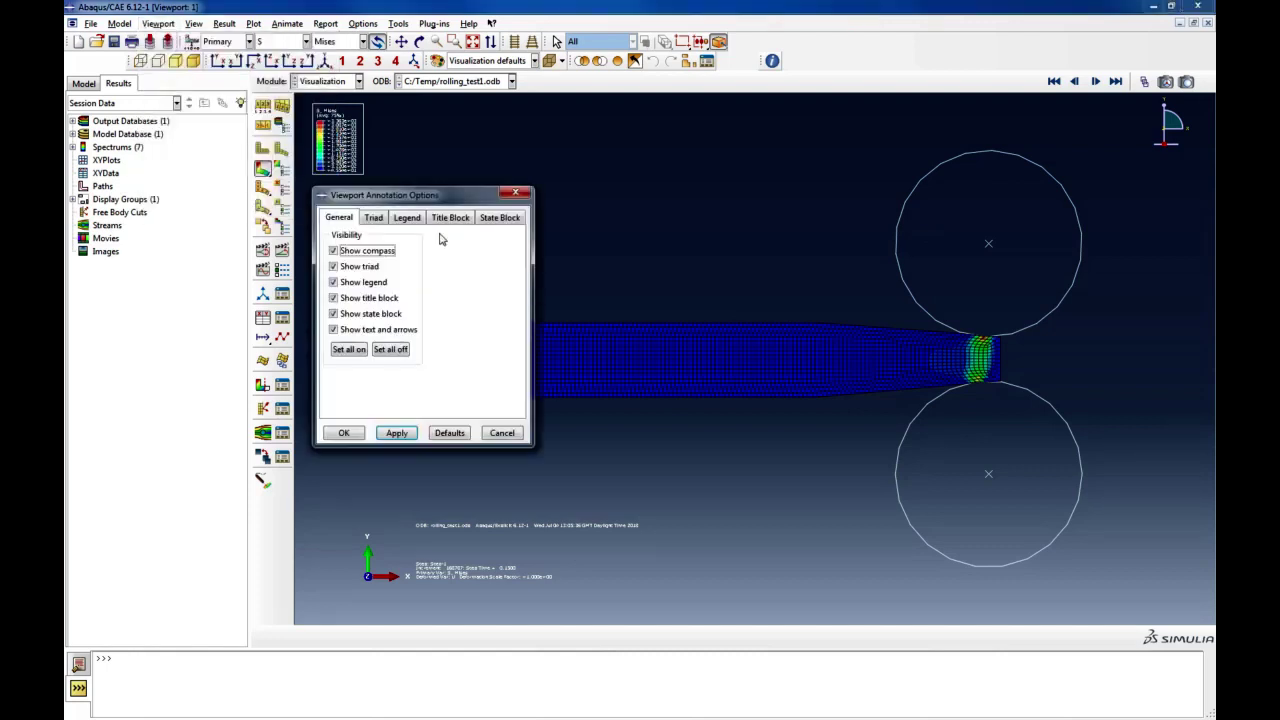
click(499, 218)
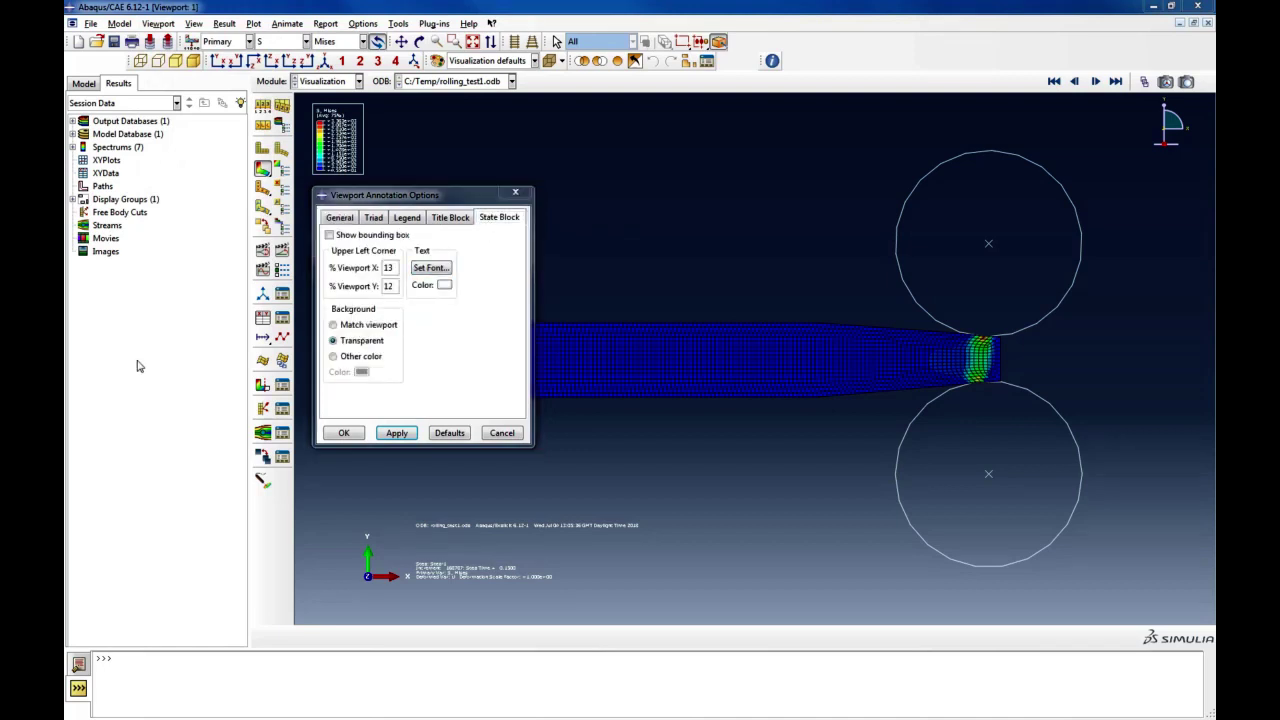
click(431, 267)
drag(193, 264, 459, 230)
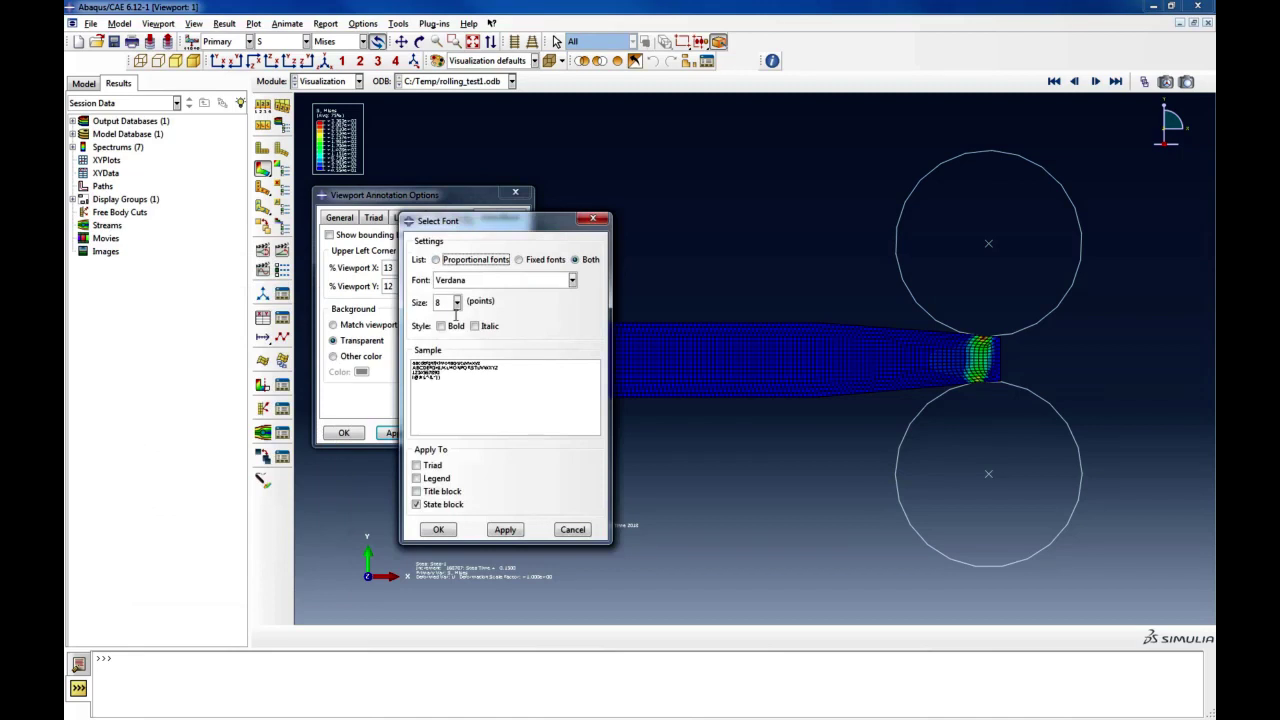
click(456, 302)
click(446, 357)
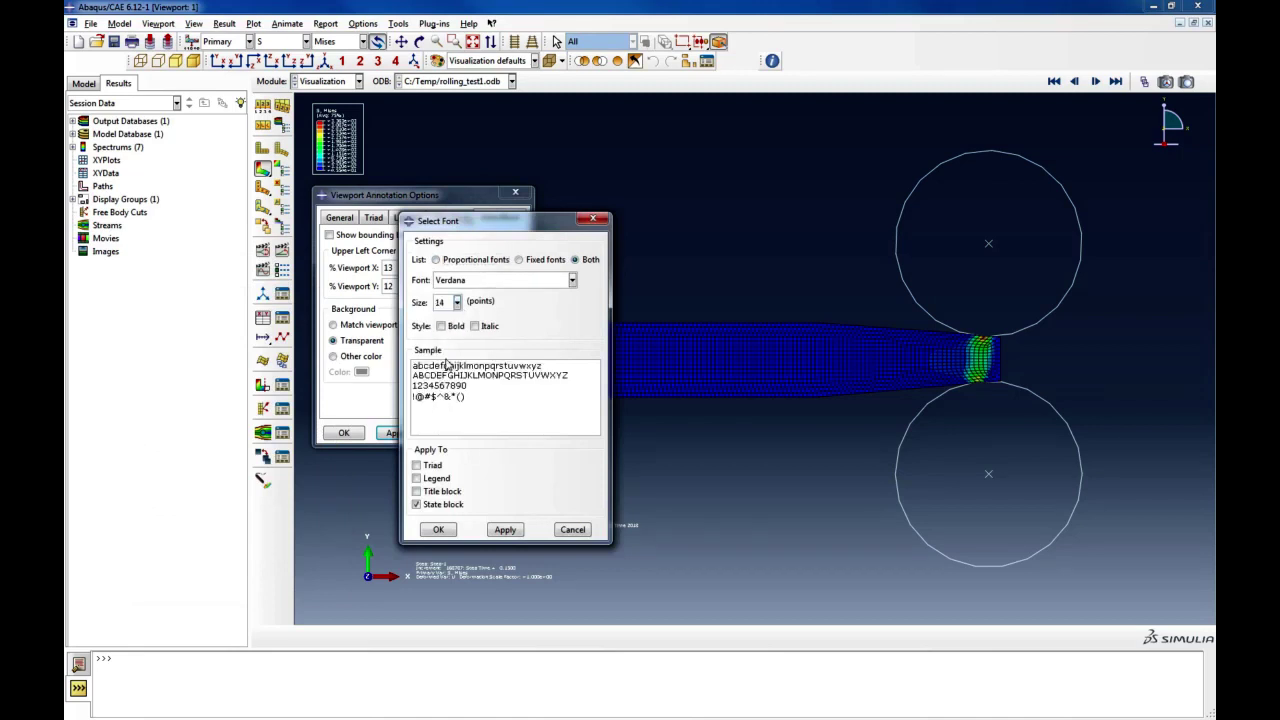
click(428, 494)
click(418, 478)
click(418, 465)
click(438, 528)
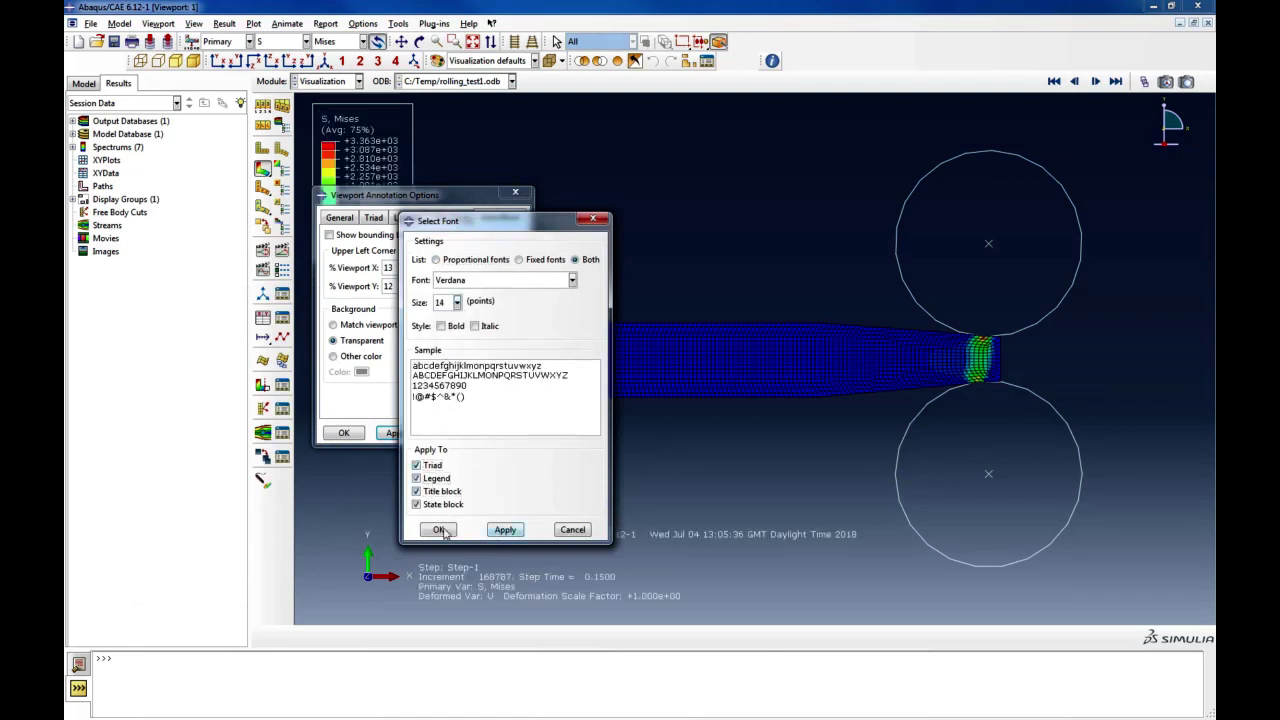
click(343, 432)
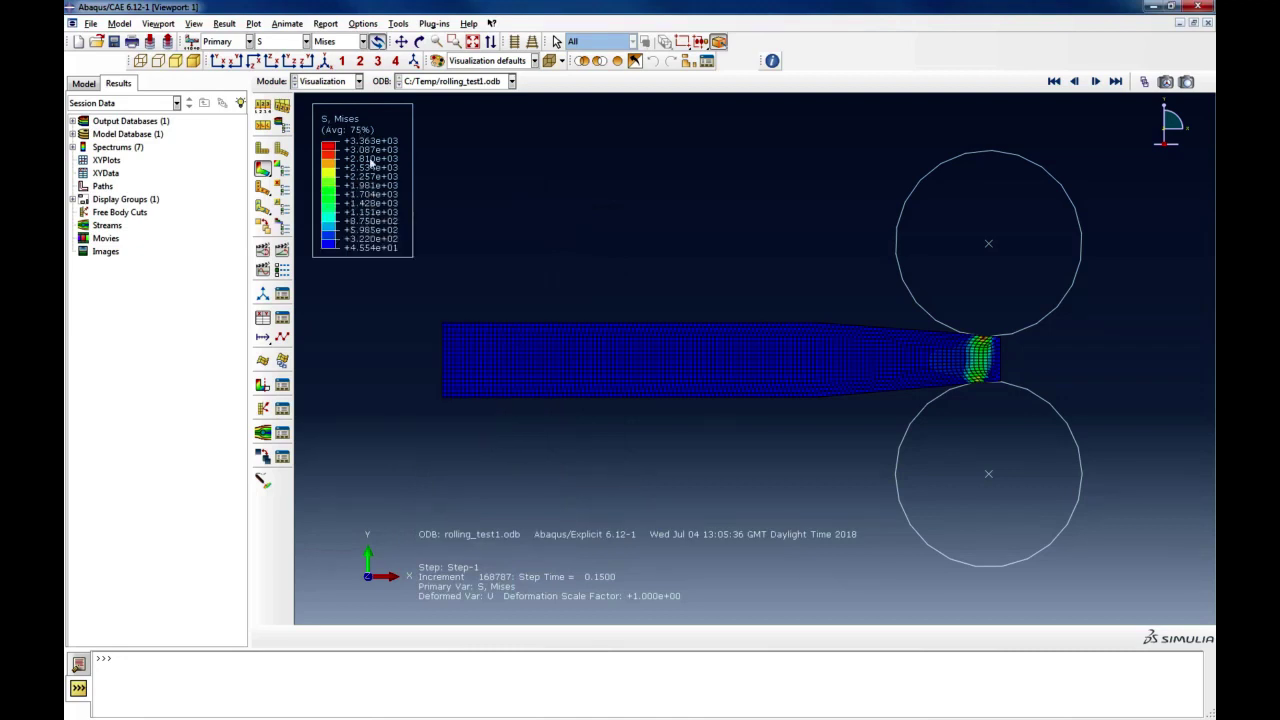
Change the contoured field output to the logarithmic strain LE, Max. In-Plane Principal
click(293, 41)
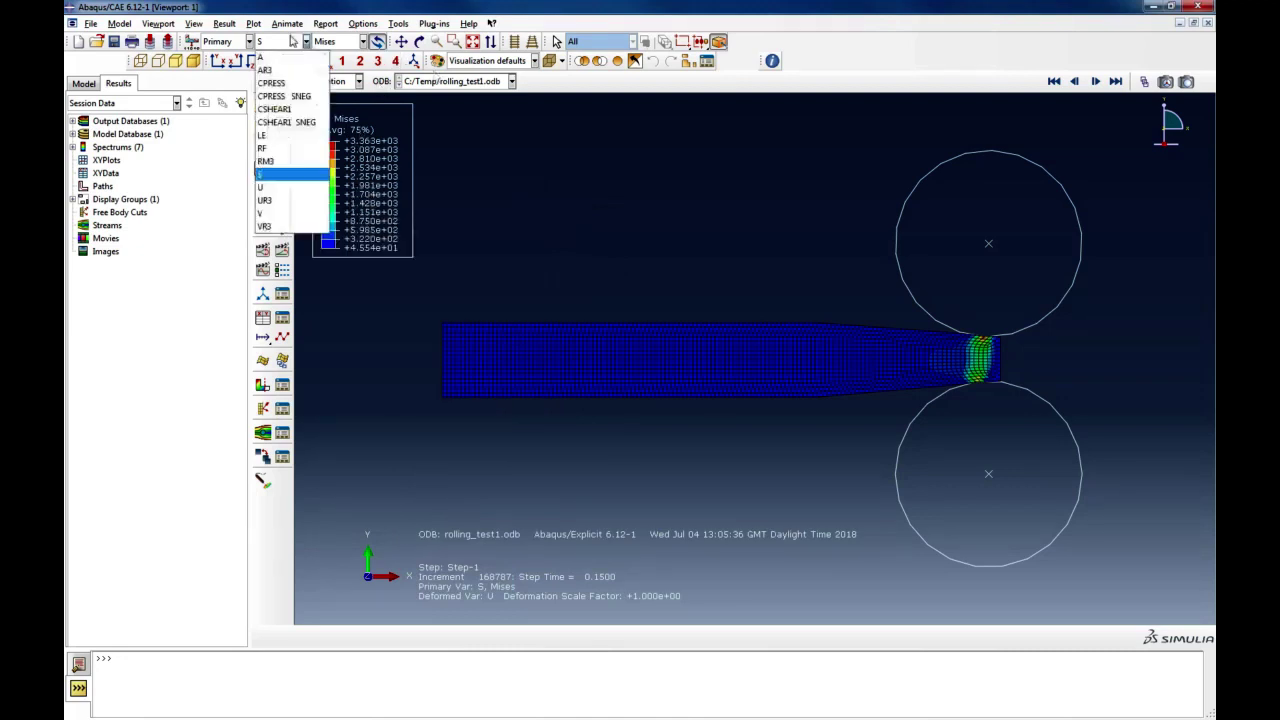
click(266, 135)
click(283, 44)
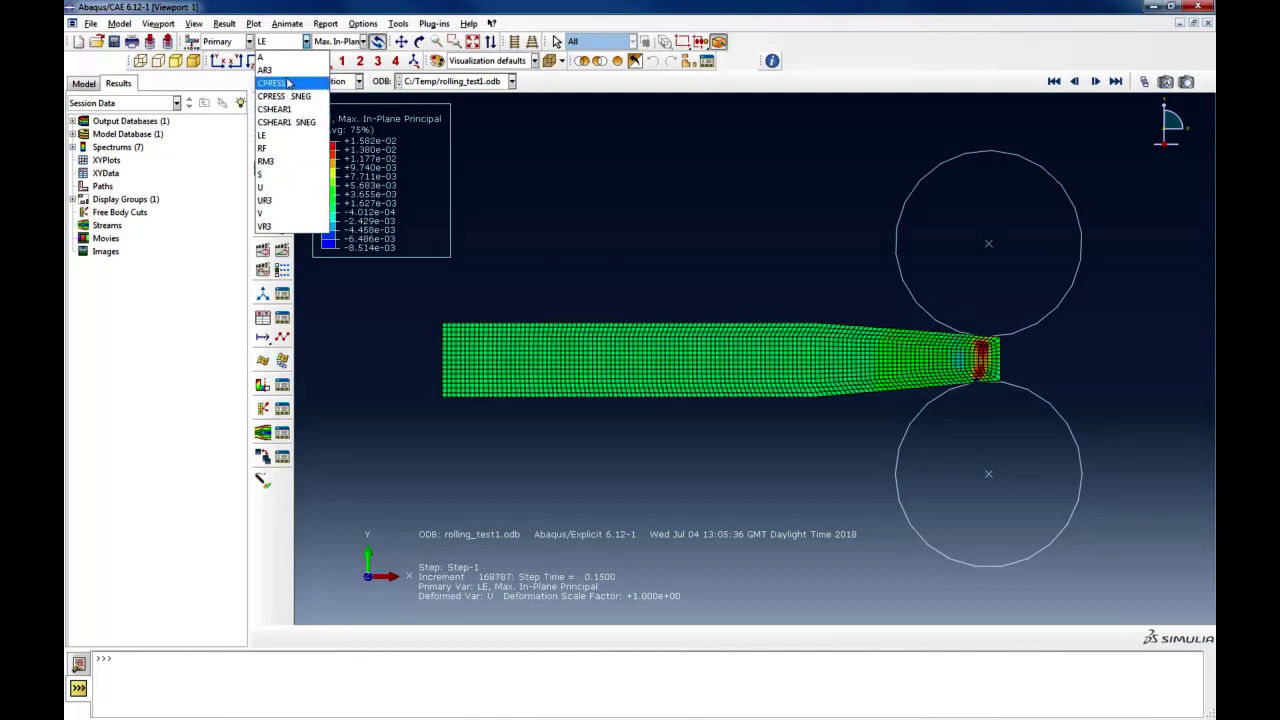
click(430, 246)
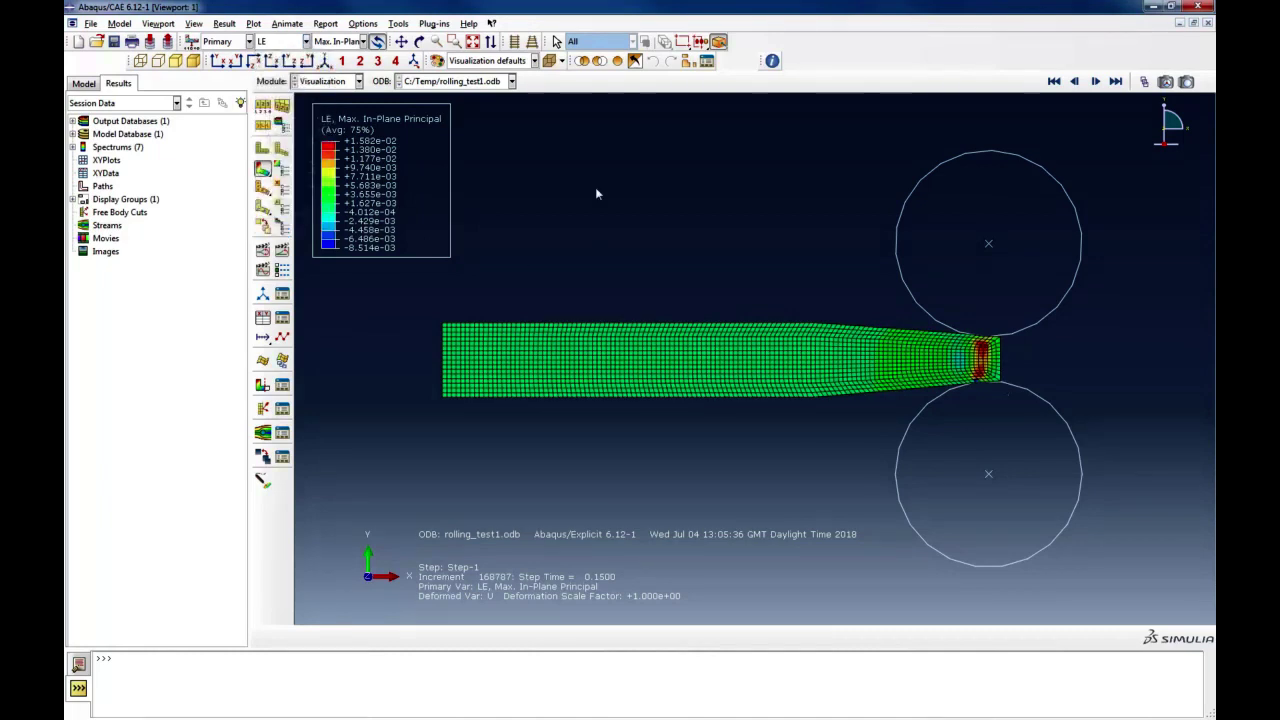
Step through the result frames to inspect the strain contours of the sheet close up between the rollers
click(1053, 81)
click(1095, 82)
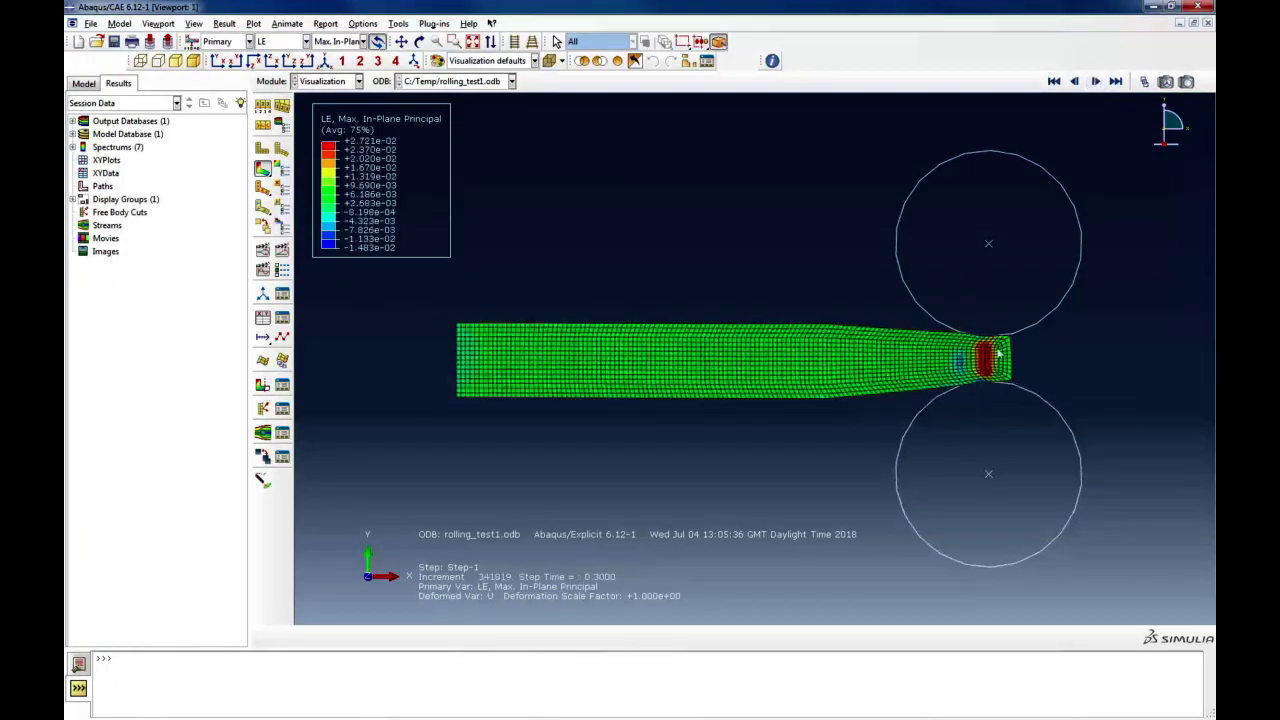
scroll(1027, 359, up, 4)
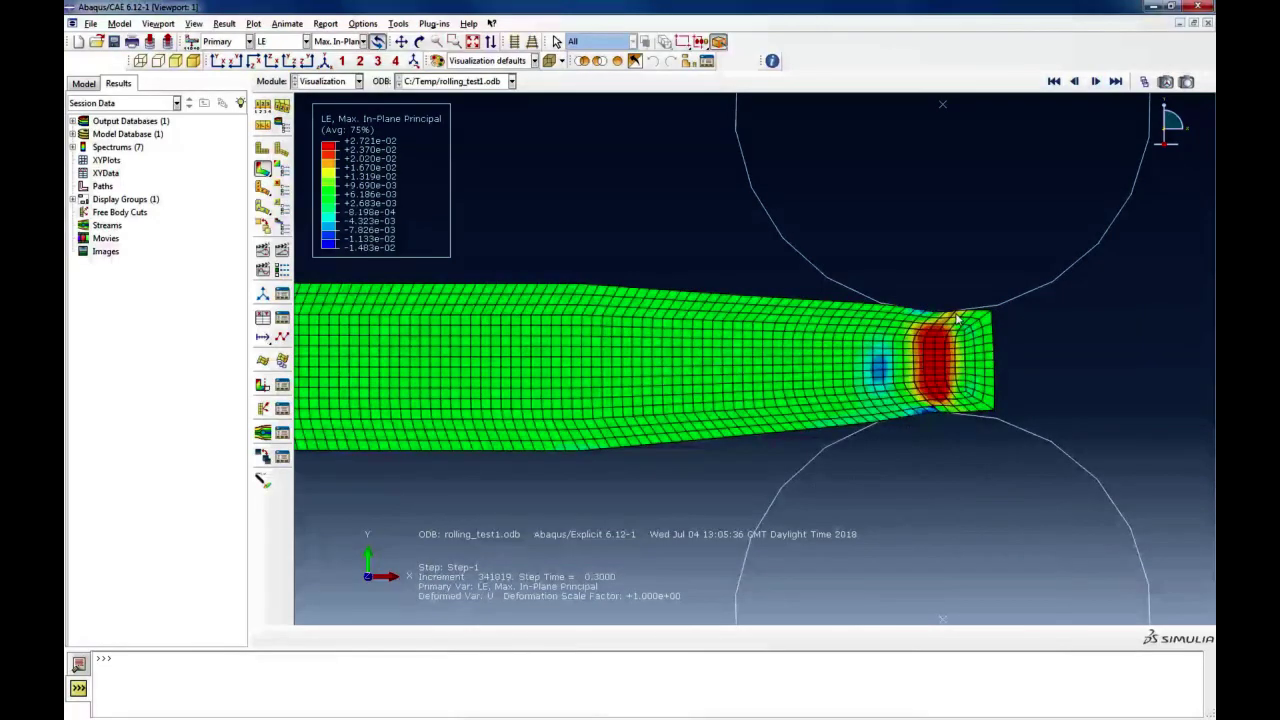
click(1074, 82)
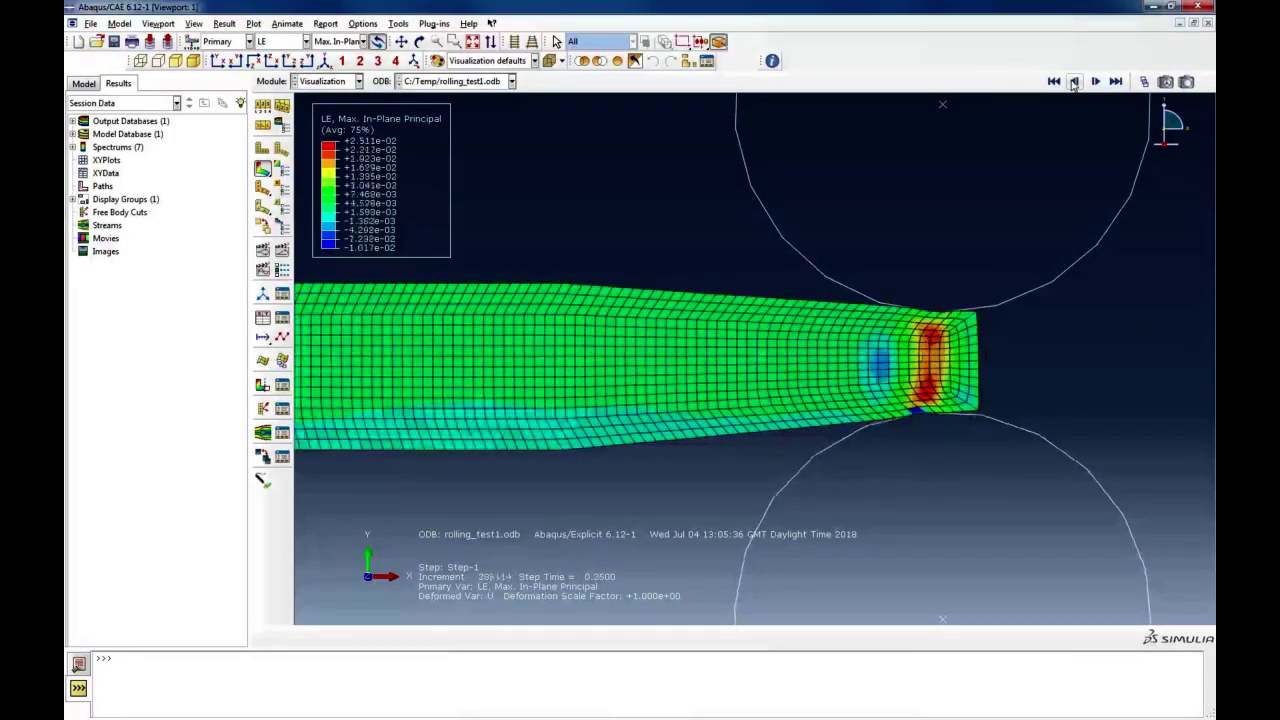
click(1074, 83)
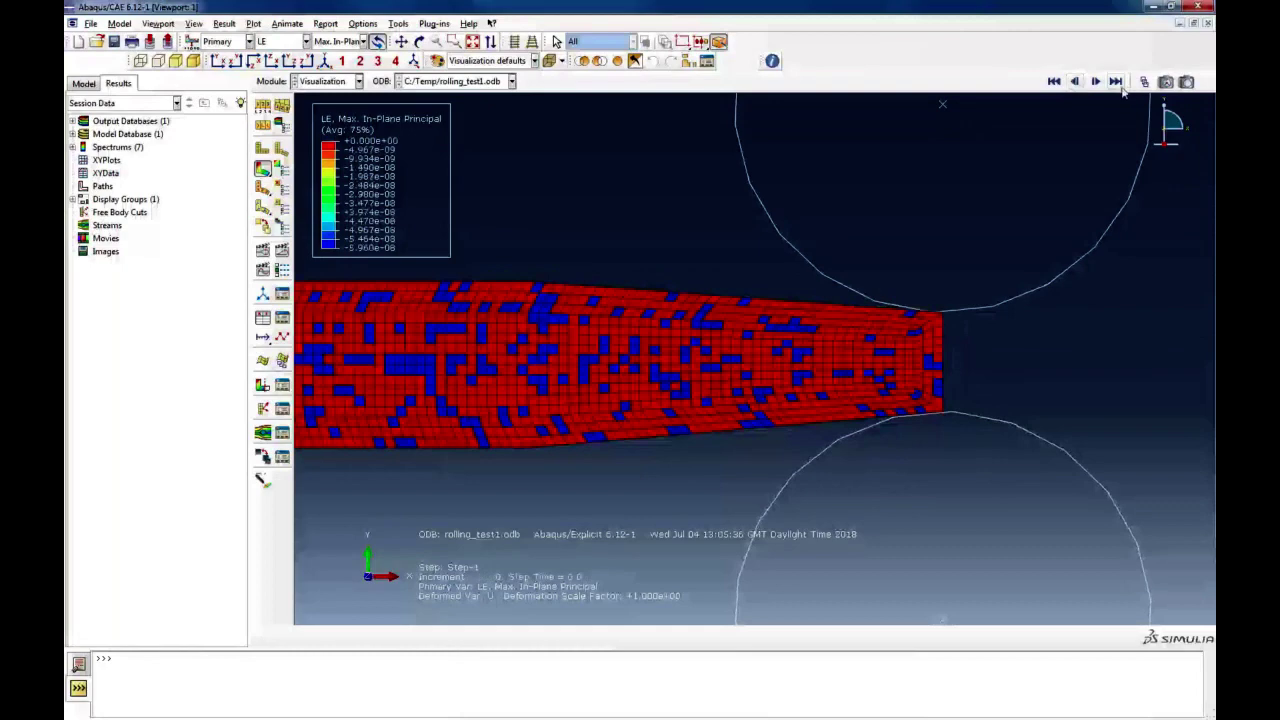
click(1096, 82)
click(1096, 82)
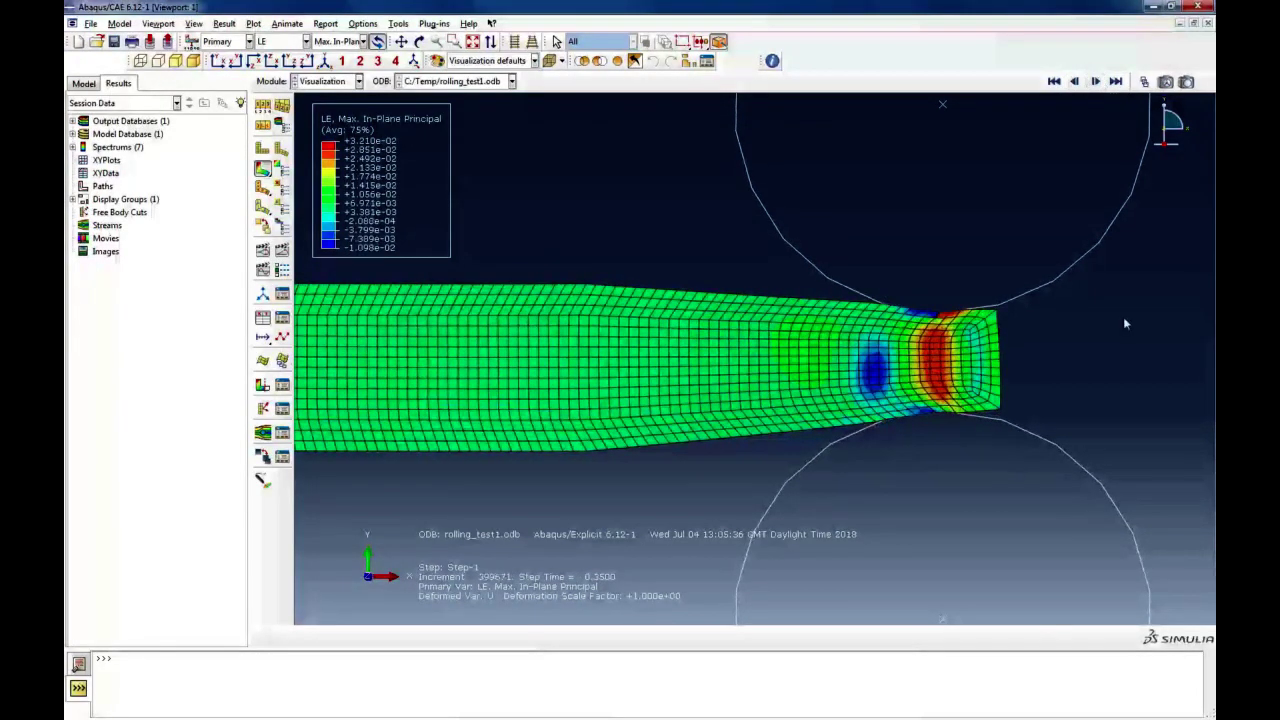
Return to the Job module and check the progress and log of rolling_test1 in its monitor
click(335, 82)
click(306, 203)
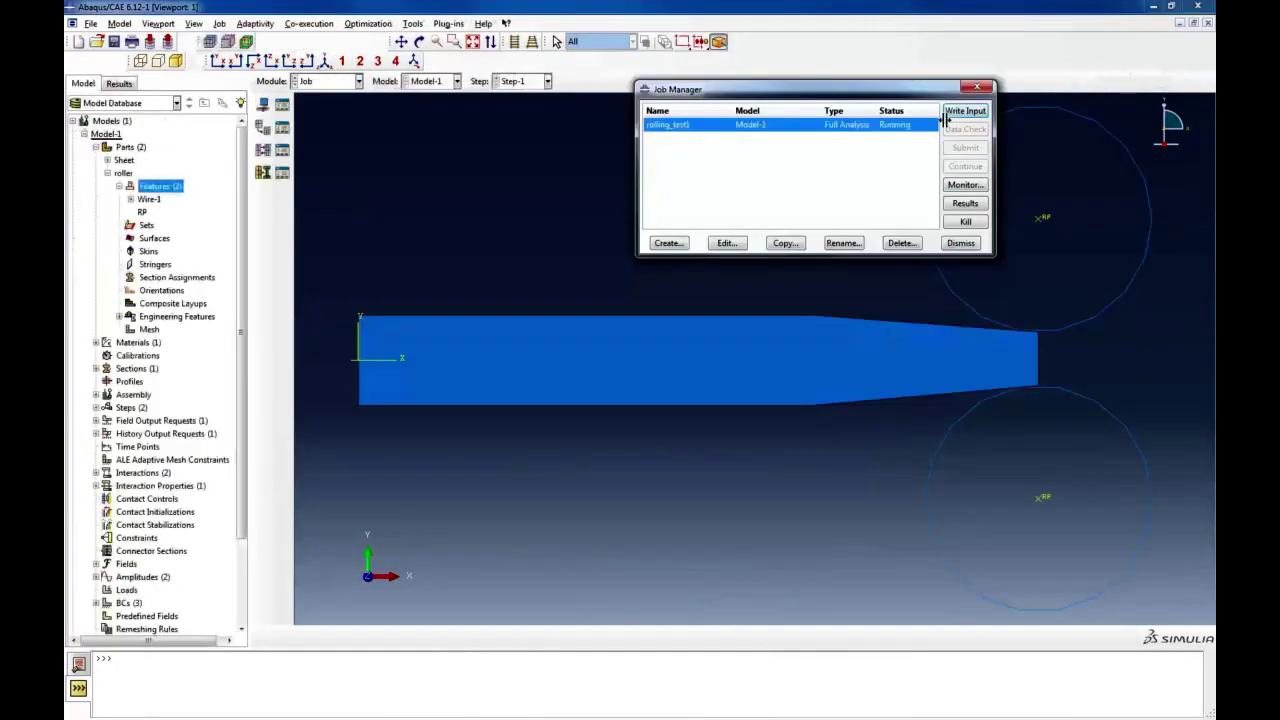
click(965, 185)
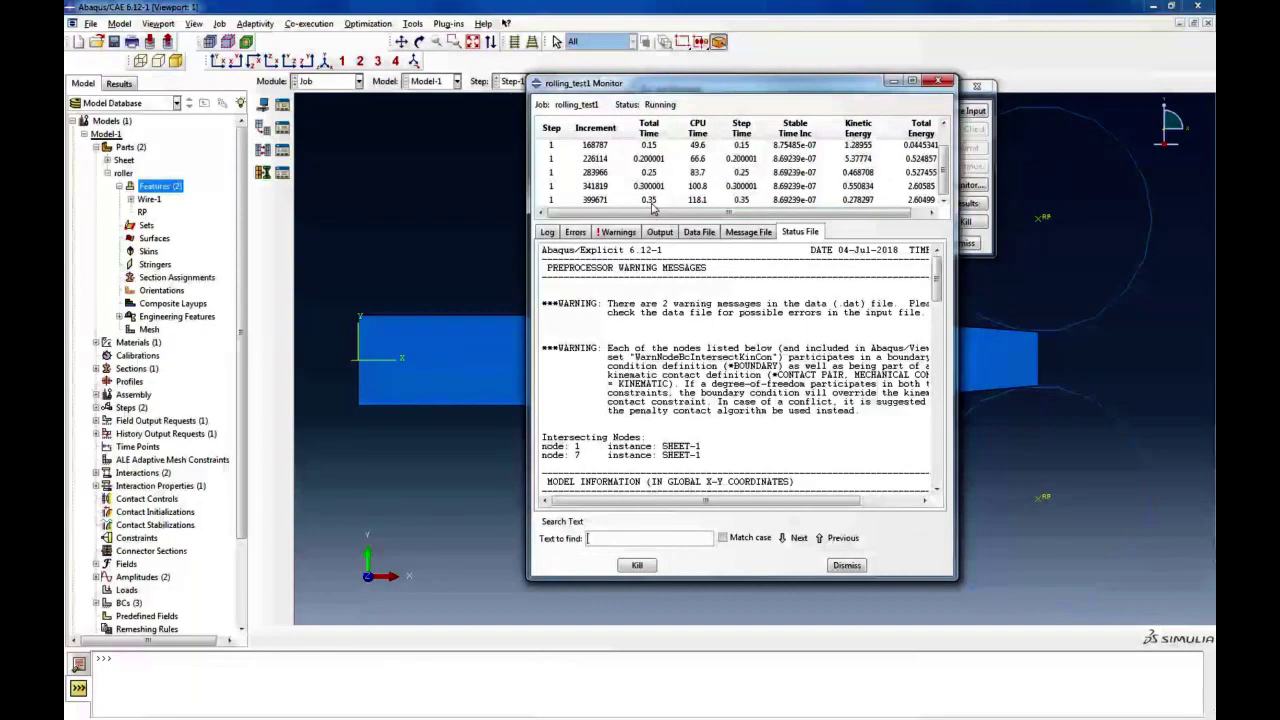
click(547, 232)
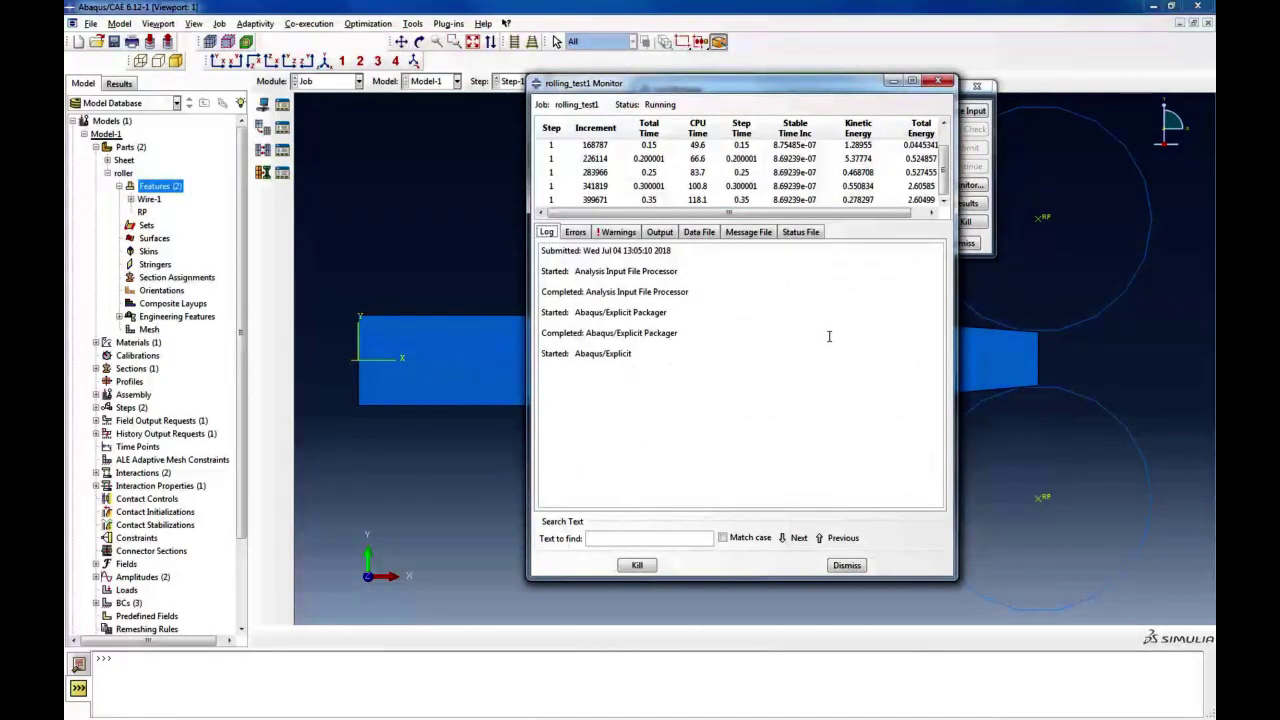
click(846, 565)
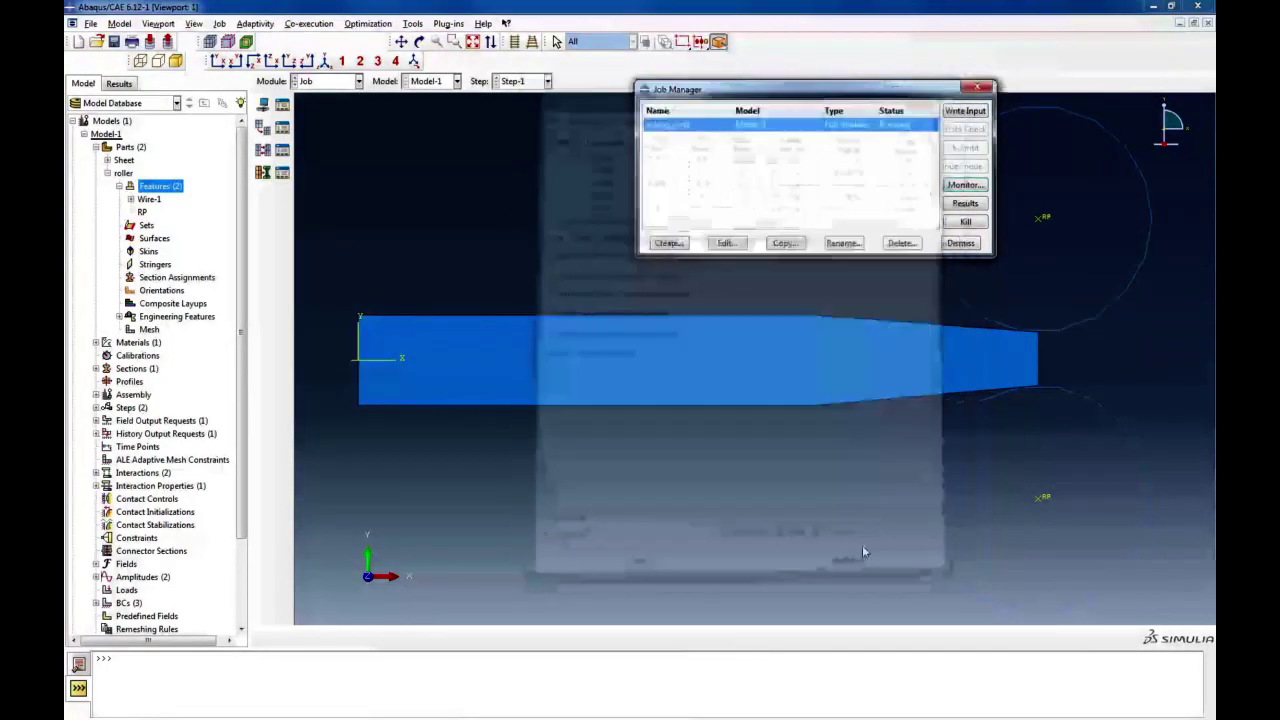
Reopen the rolling_test1 results and advance to the latest available frame of the LE strain contours
click(965, 203)
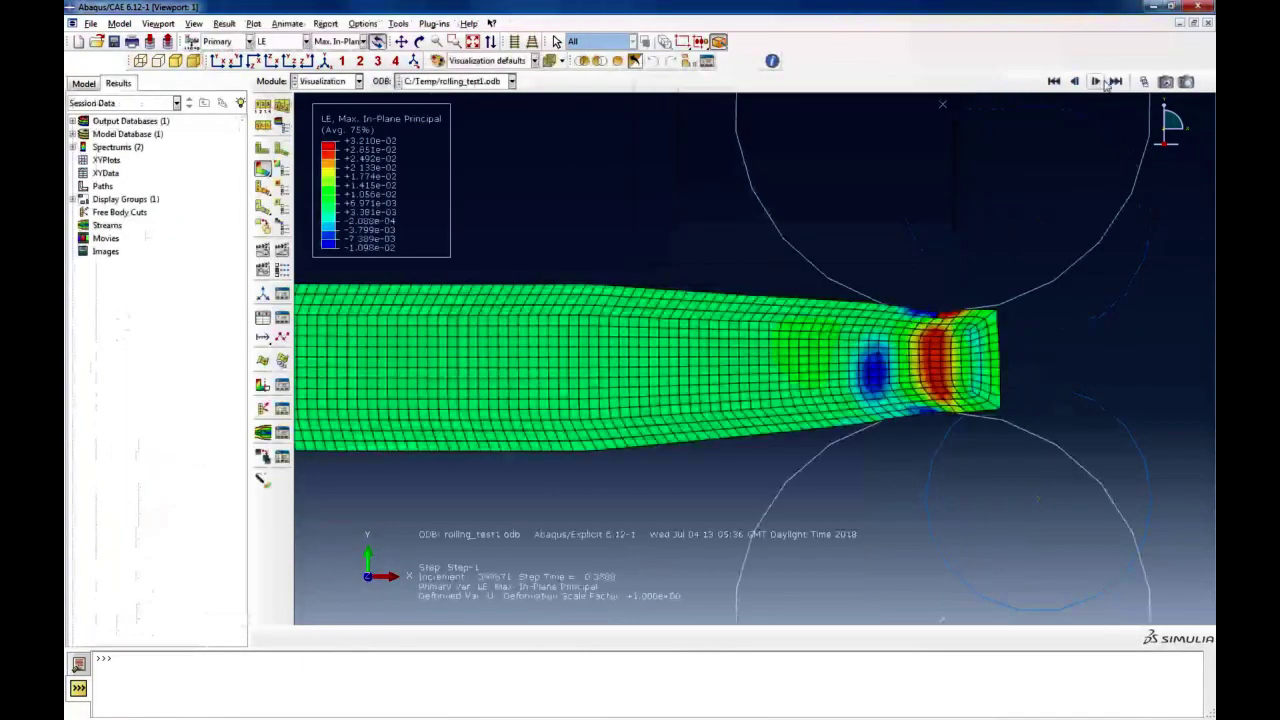
click(1115, 82)
click(1095, 82)
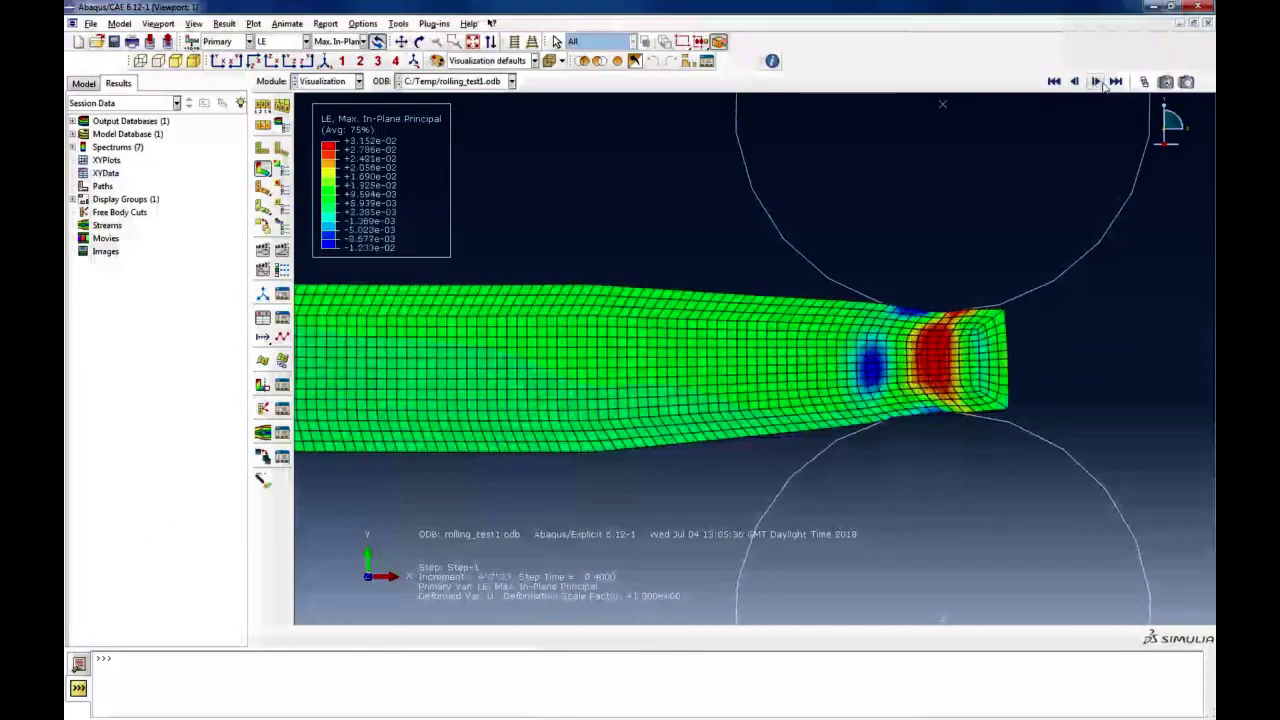
click(1115, 82)
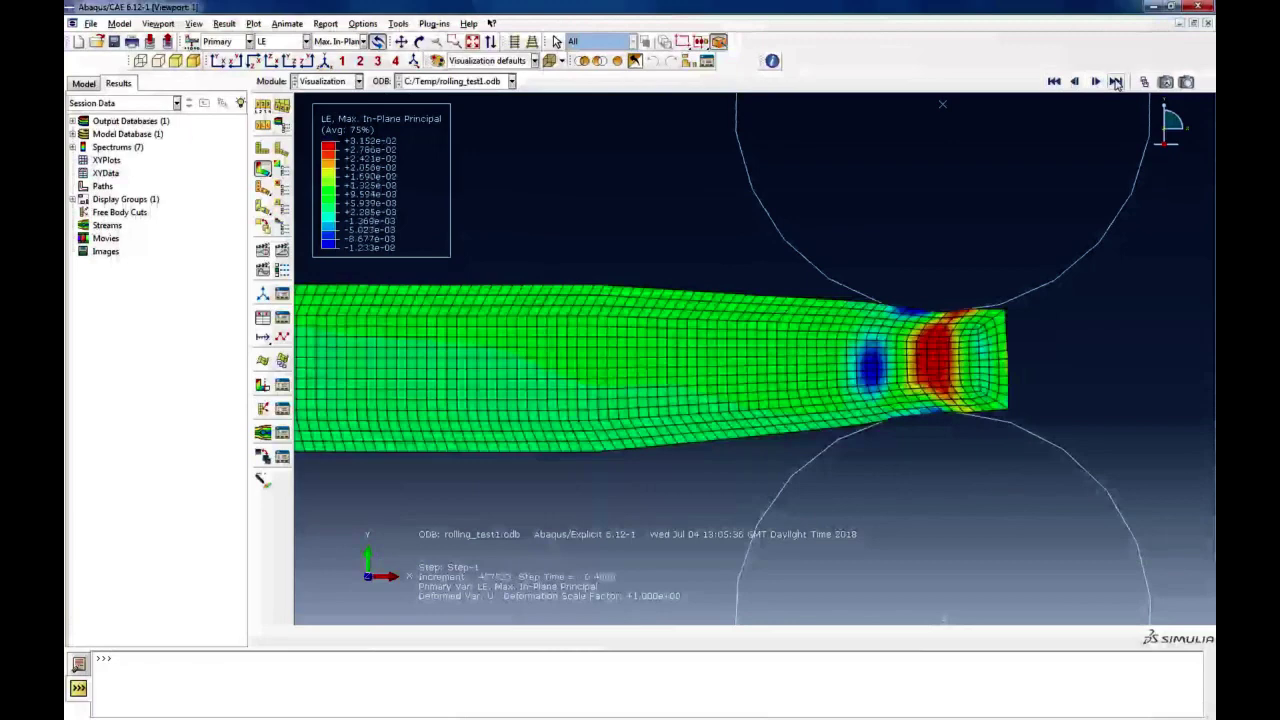